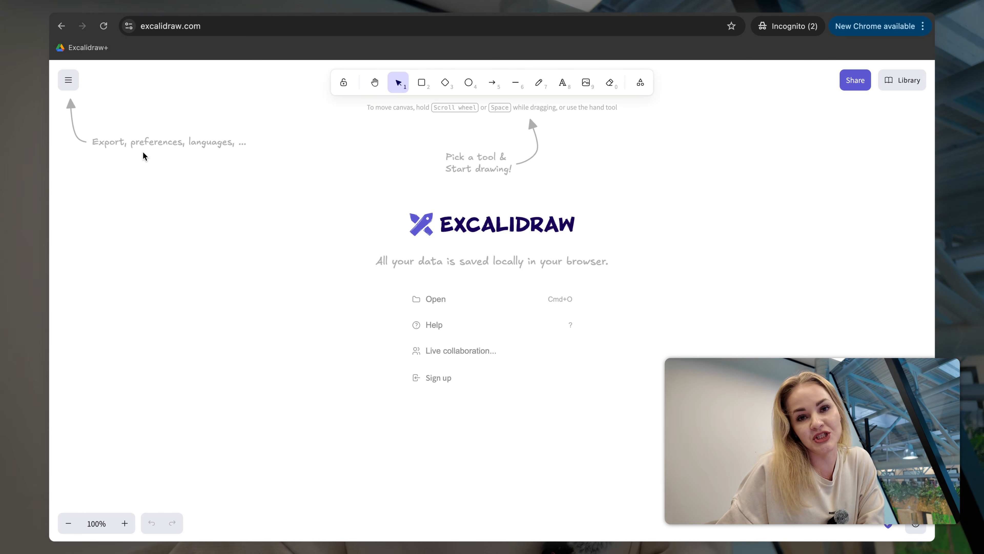
Step: Open the command palette, look through its list of commands and shortcuts, and close it
click(72, 86)
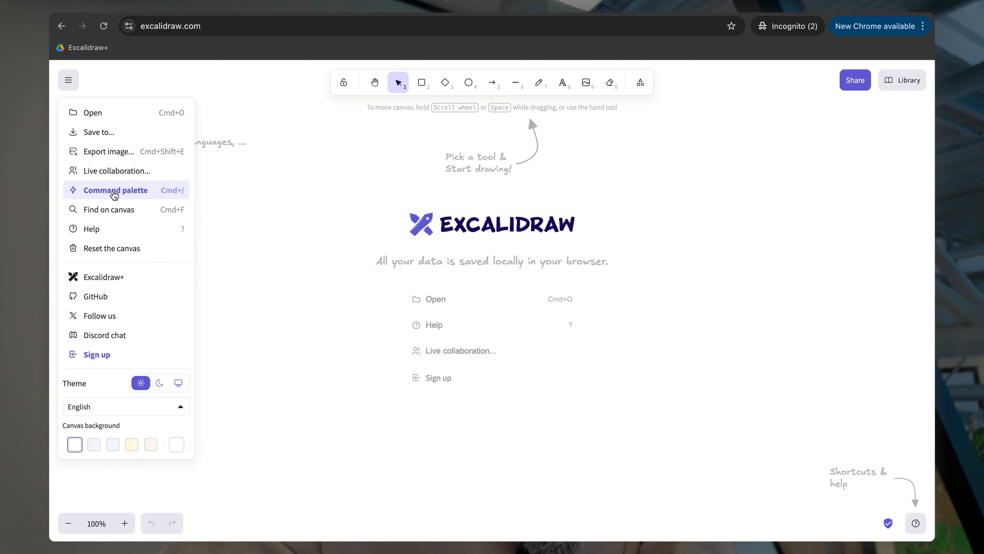
click(134, 191)
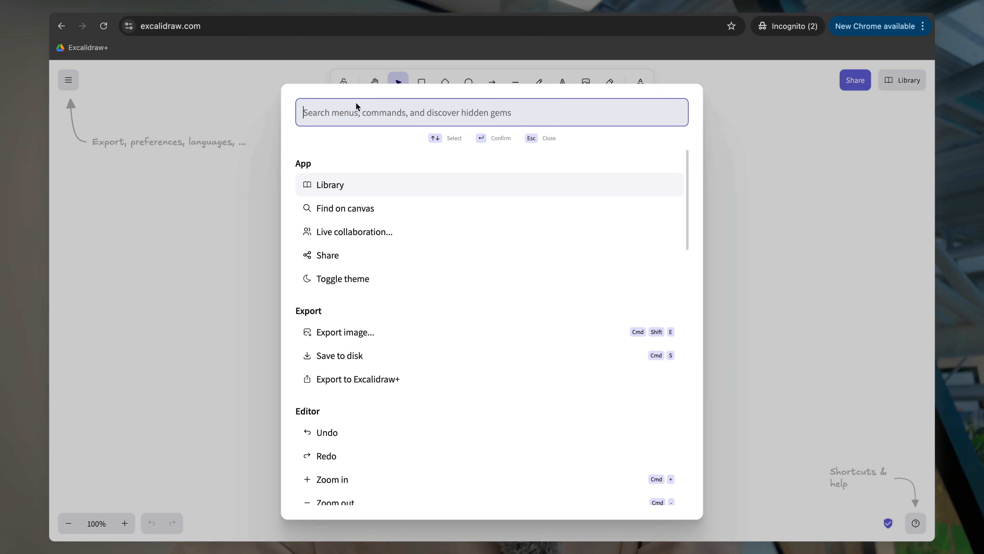
scroll(426, 234, down, 12)
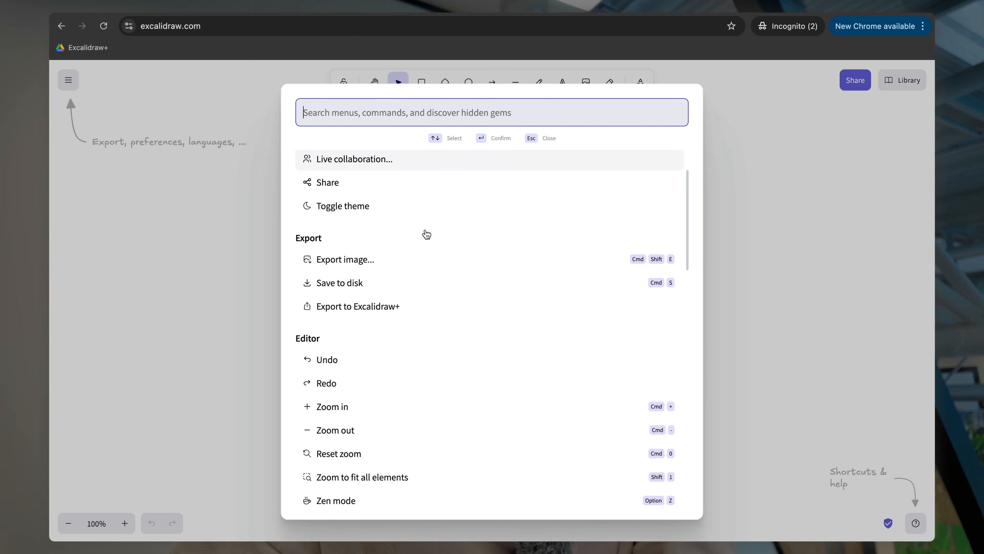
scroll(425, 243, down, 5)
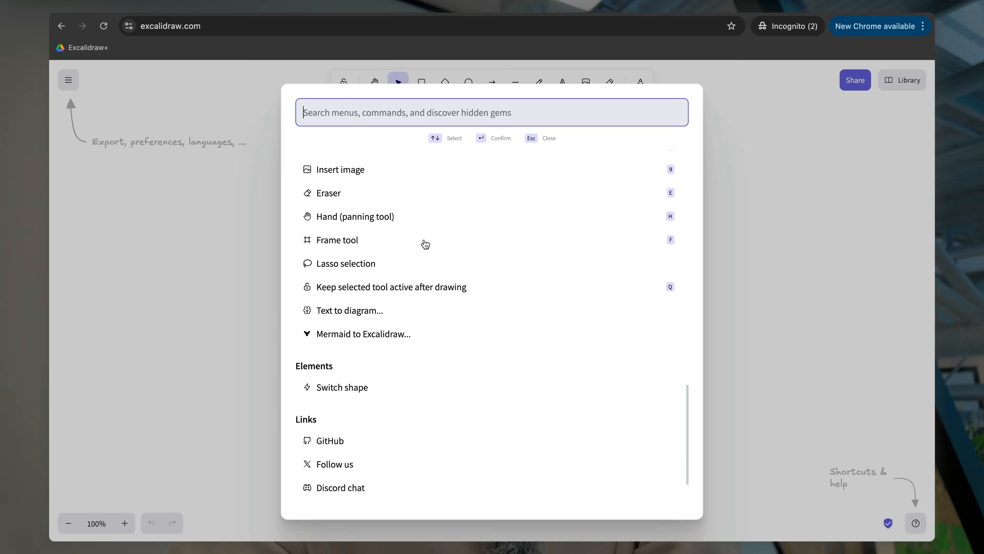
scroll(425, 244, up, 8)
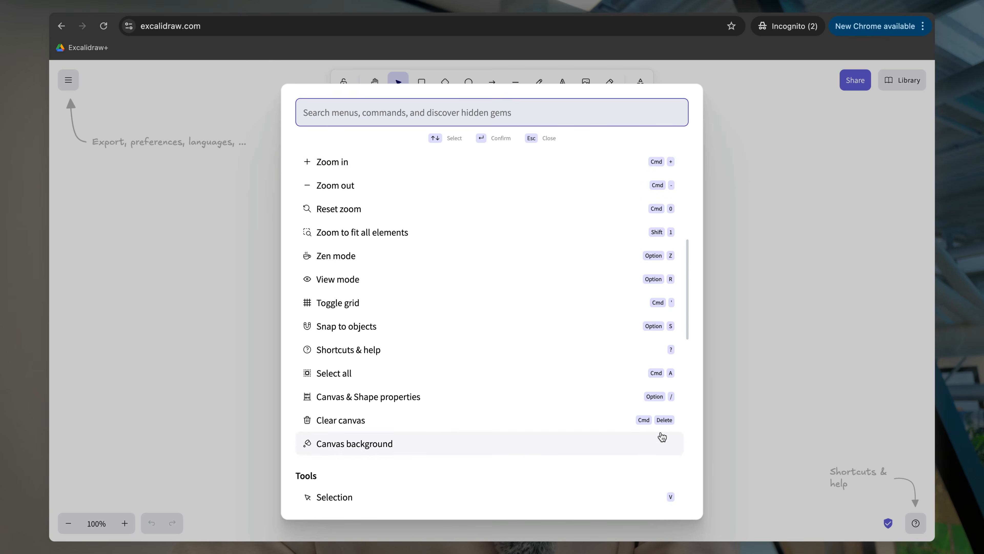
click(135, 83)
Step: View the interface languages offered in the preferences, and the list of extra drawing and AI generation tools
click(69, 82)
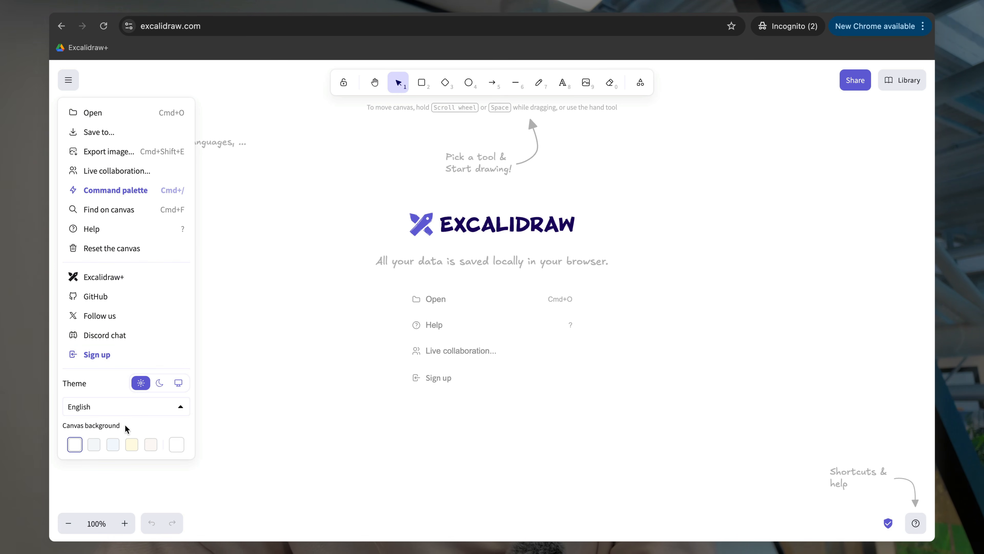
click(126, 411)
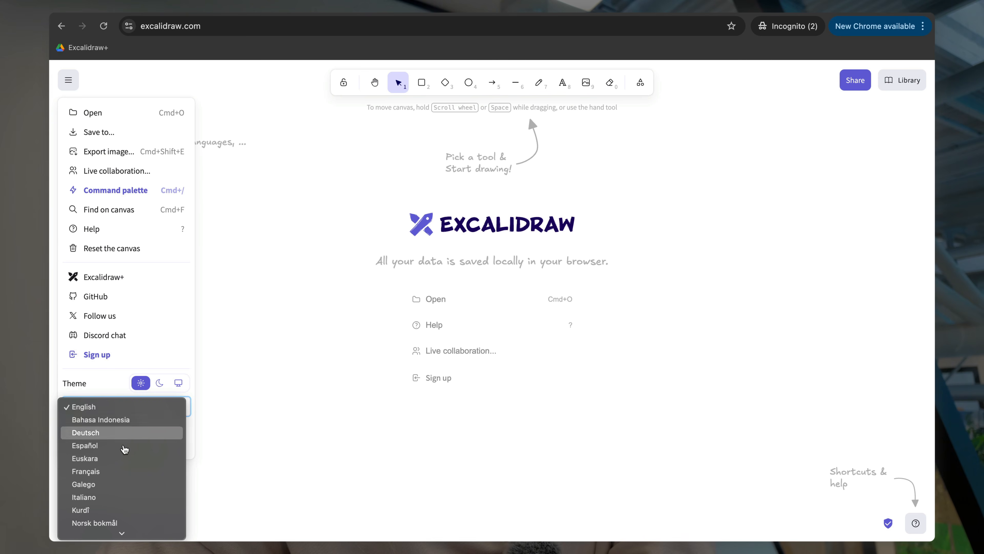
click(144, 408)
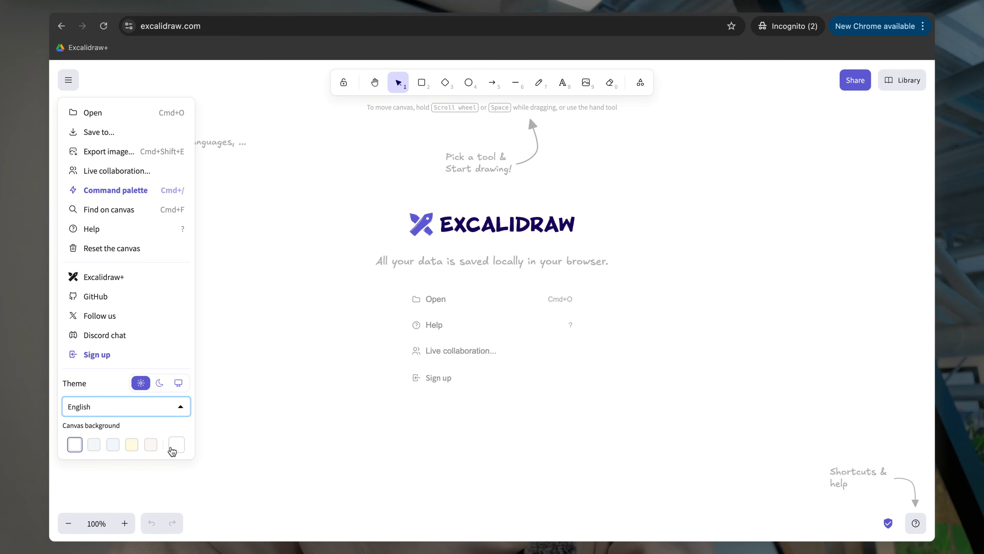
click(289, 204)
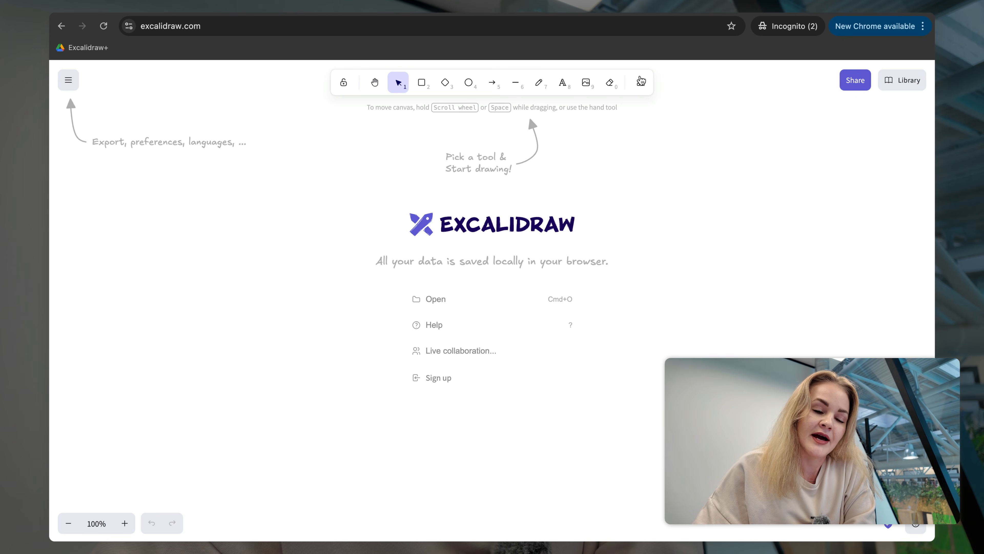
click(641, 83)
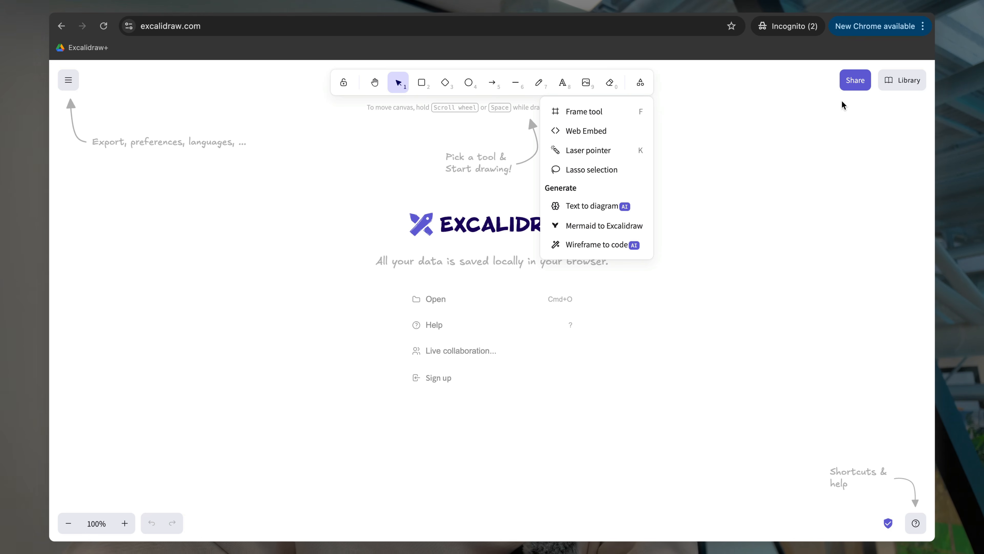
click(822, 103)
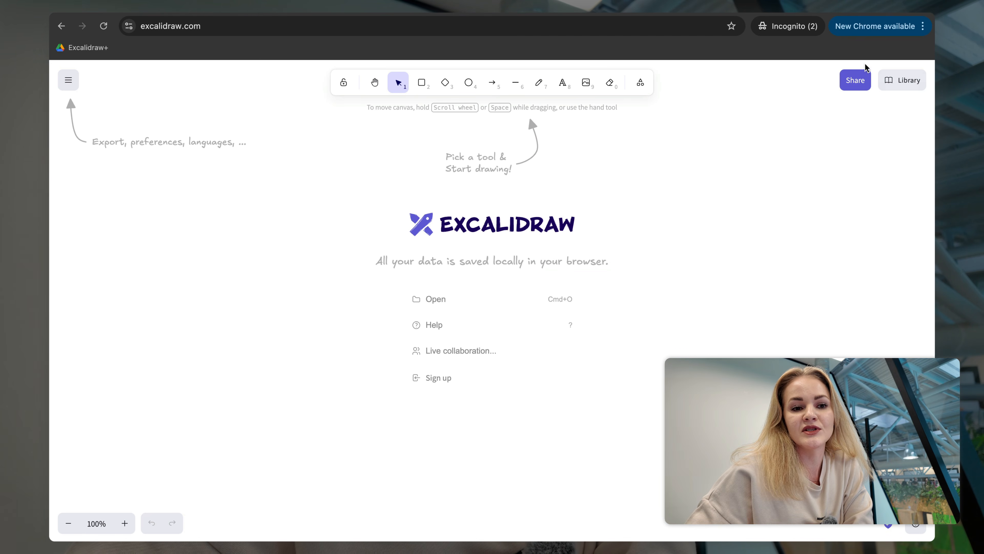
Step: View the live collaboration and shareable link options, and the shape library, leaving both unchanged
click(856, 82)
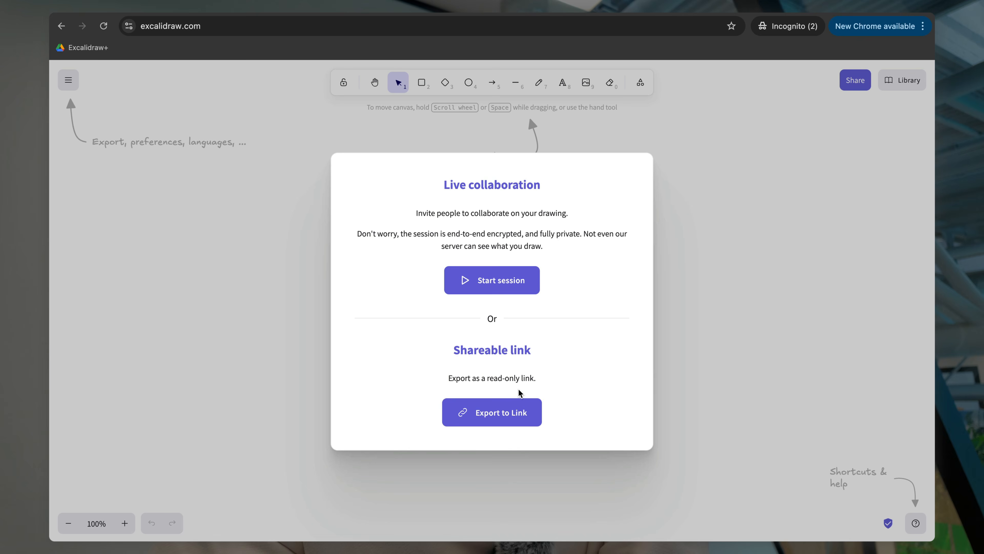
click(689, 242)
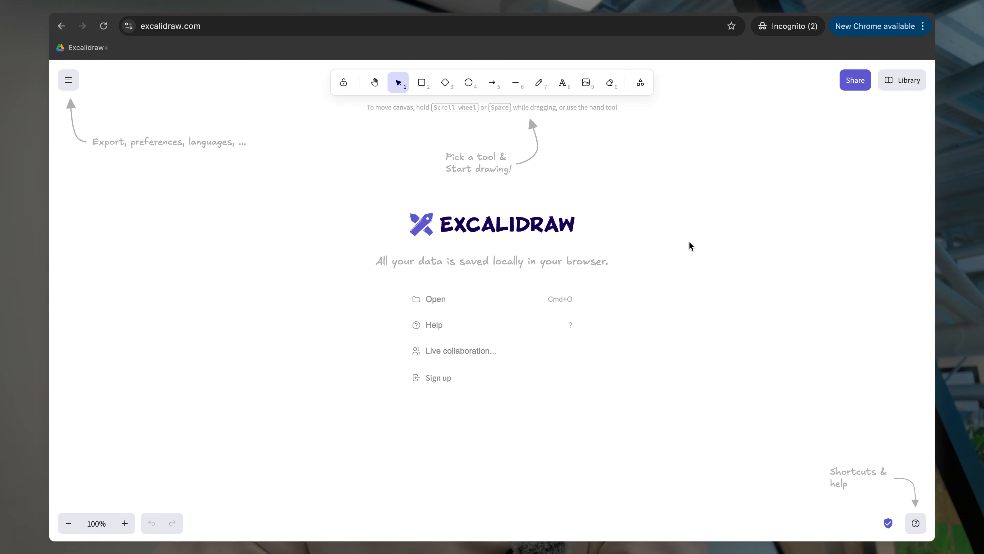
click(900, 92)
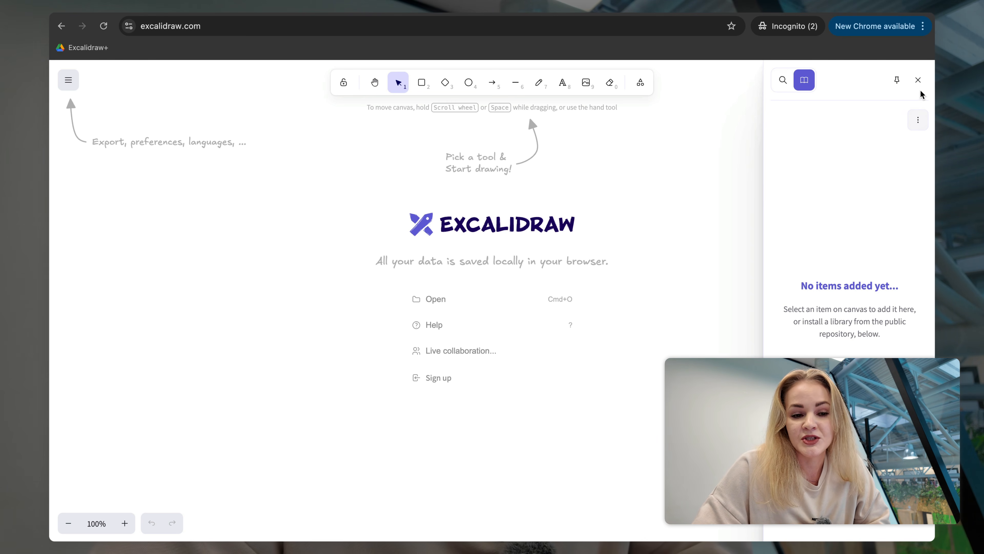
click(918, 80)
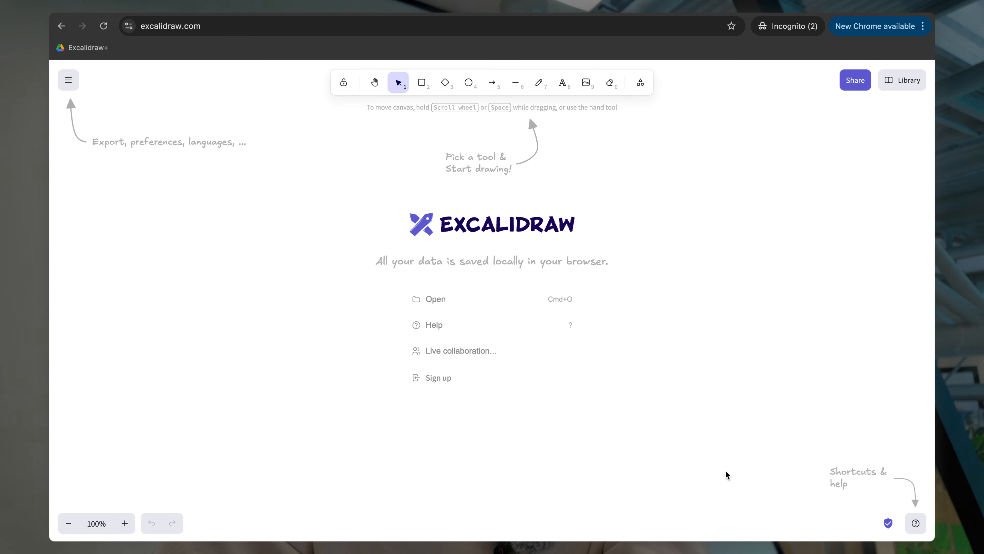
Step: Open the help overview, read through the keyboard shortcuts for tools, view and editor, and close it
click(916, 524)
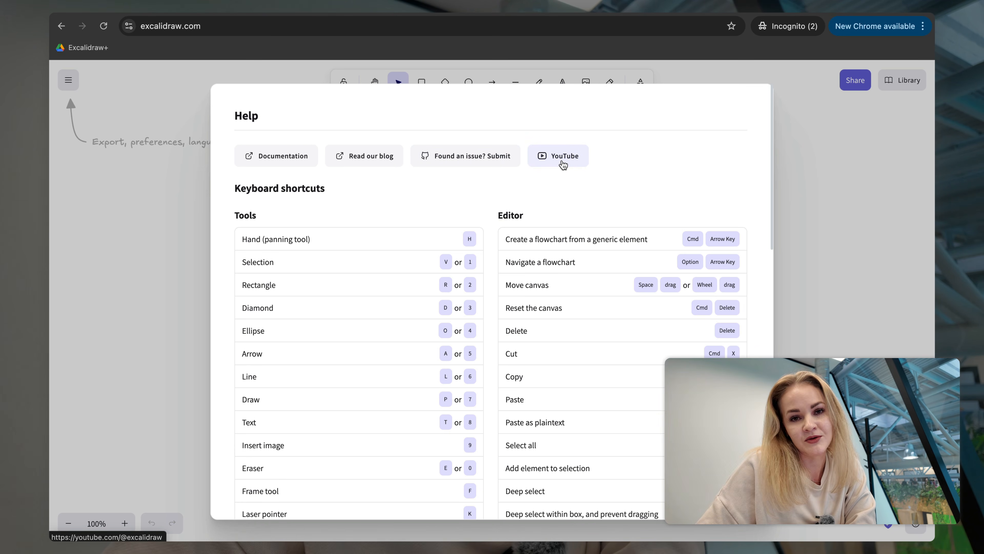
scroll(562, 165, down, 10)
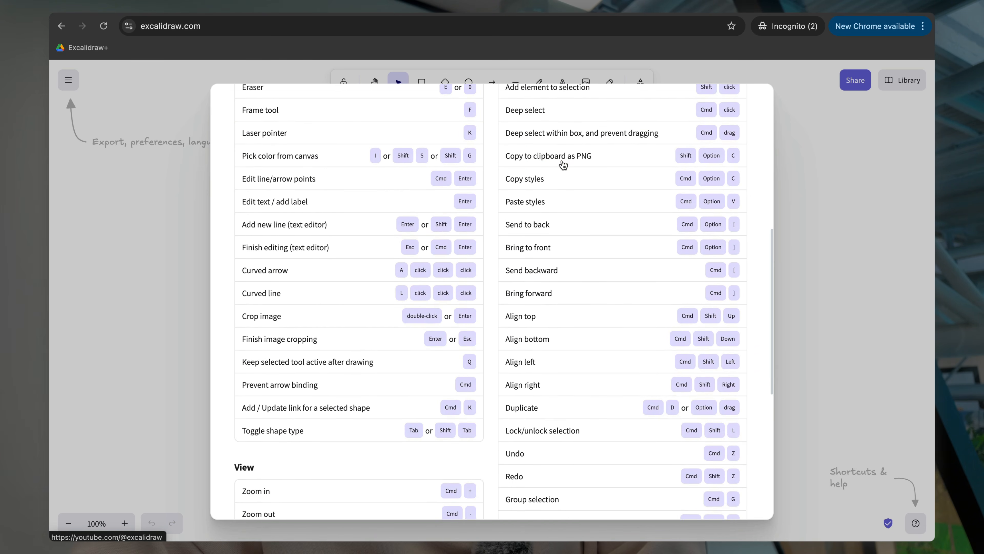
scroll(436, 276, down, 7)
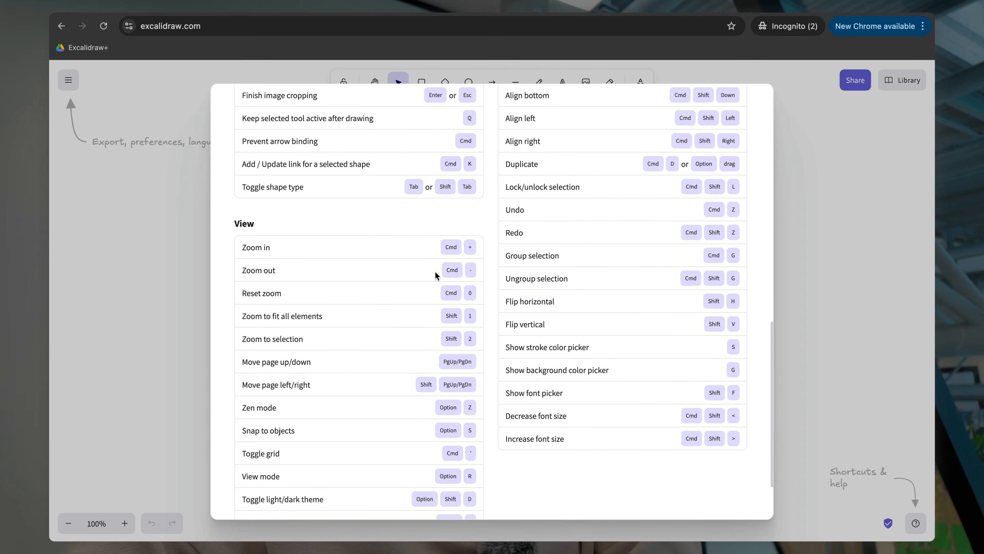
scroll(436, 275, down, 1)
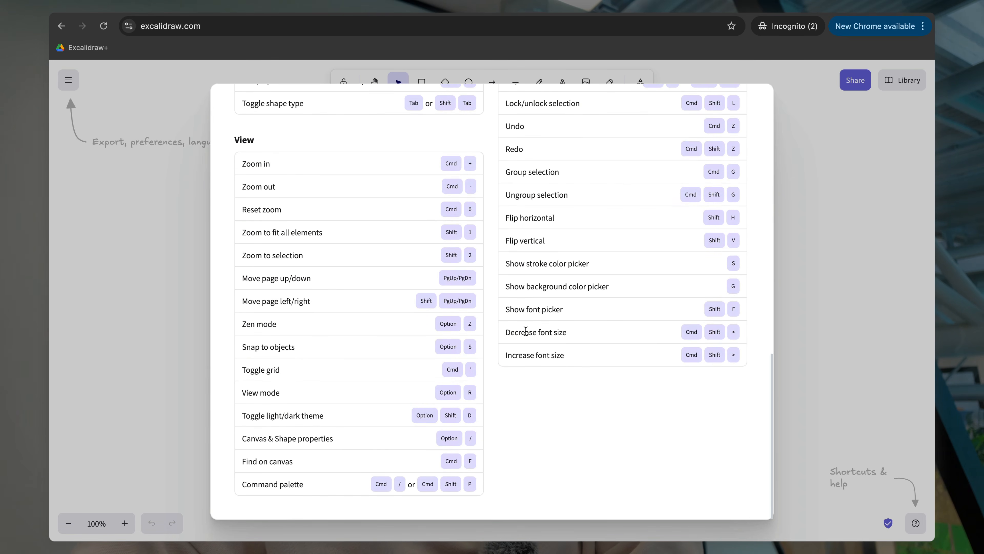
scroll(525, 330, up, 18)
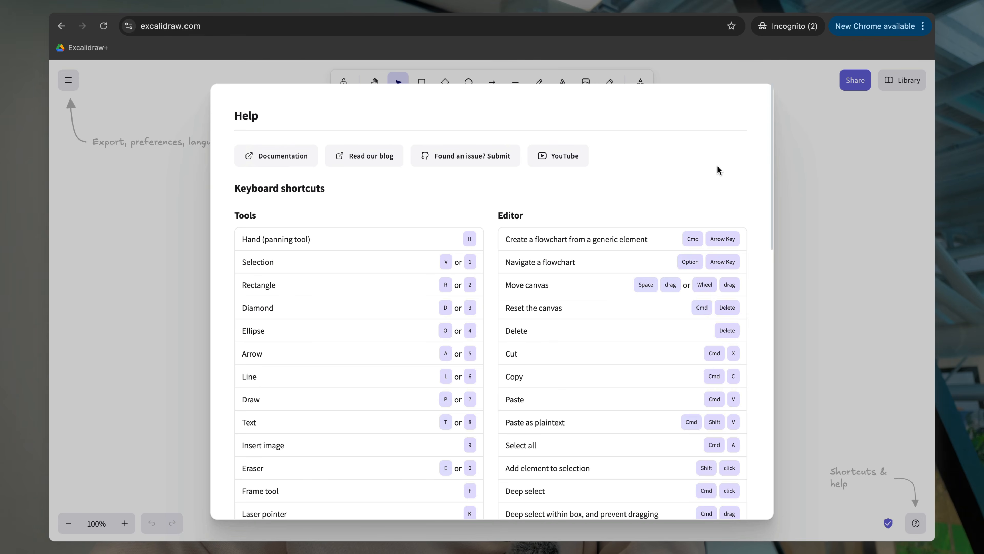
click(818, 154)
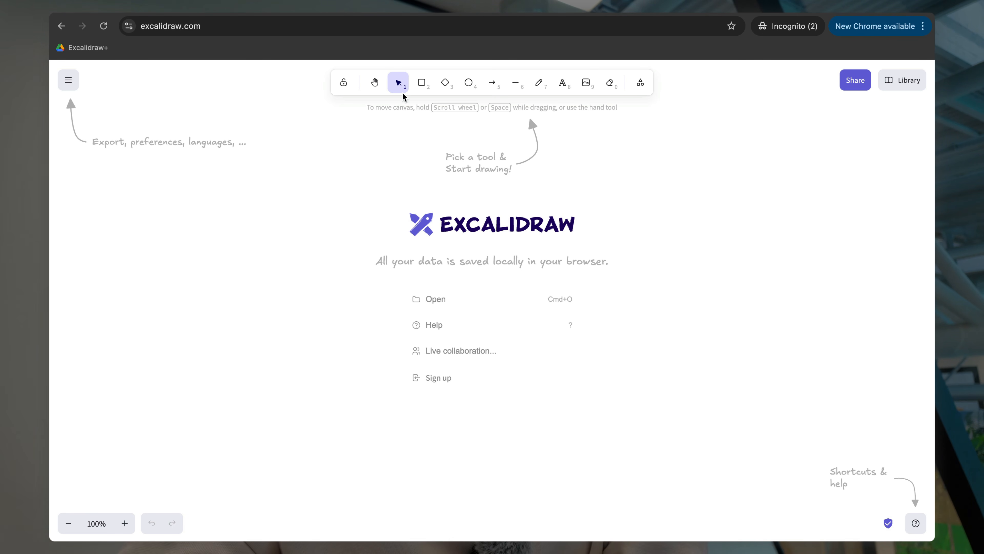
Step: Draw a wide rounded rectangle in the upper middle area of the empty canvas
click(421, 83)
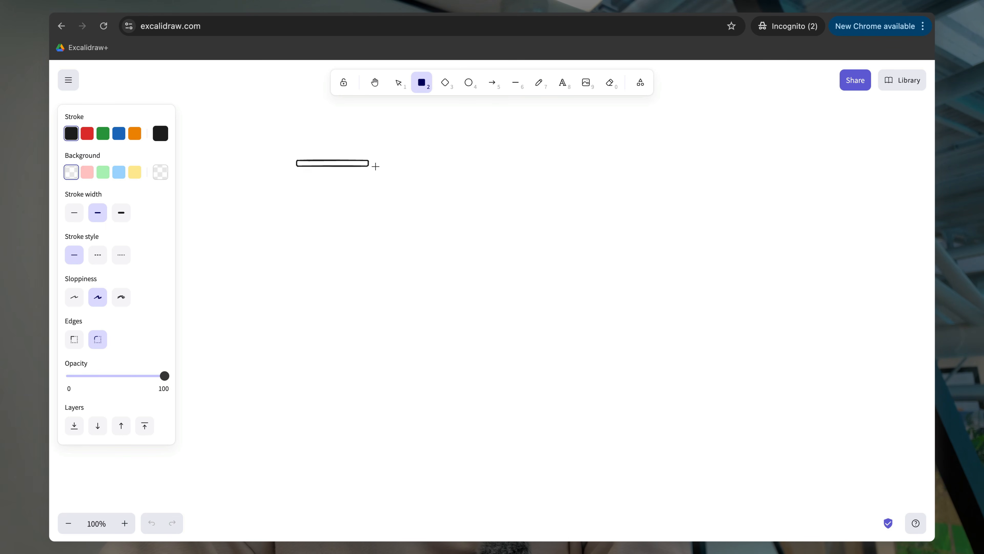
mouse_move(375, 166)
mouse_down()
mouse_move(430, 202)
mouse_move(446, 177)
mouse_move(477, 180)
mouse_move(448, 221)
mouse_move(457, 183)
mouse_move(437, 198)
mouse_move(441, 174)
mouse_move(450, 209)
mouse_move(437, 211)
mouse_up()
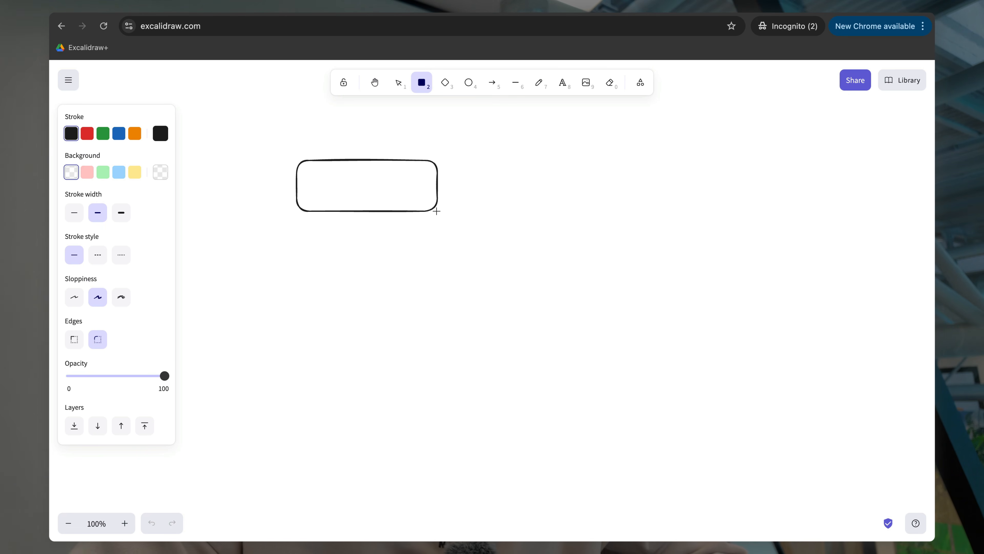
key(shift)
mouse_move(436, 211)
mouse_down()
mouse_move(362, 191)
mouse_move(486, 255)
mouse_move(377, 223)
mouse_move(507, 231)
mouse_move(370, 204)
mouse_move(429, 228)
mouse_move(374, 214)
mouse_move(449, 254)
mouse_move(377, 224)
mouse_move(425, 238)
mouse_move(385, 230)
mouse_move(461, 220)
mouse_move(448, 244)
mouse_move(411, 249)
mouse_move(405, 269)
mouse_move(400, 256)
mouse_move(454, 254)
mouse_up()
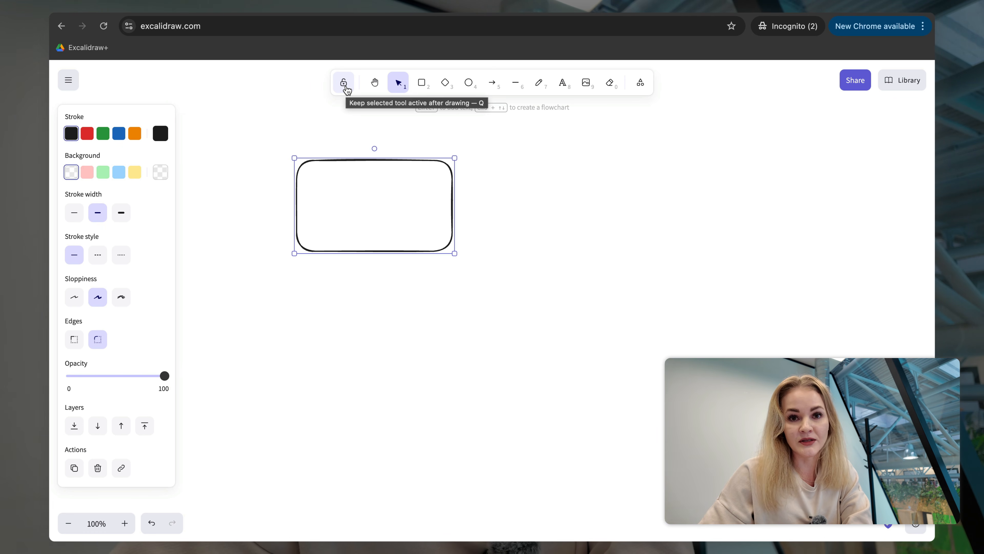
Step: Keep the drawing tool active and draw four more rectangles around the first, making the lower middle one a perfect square
click(343, 90)
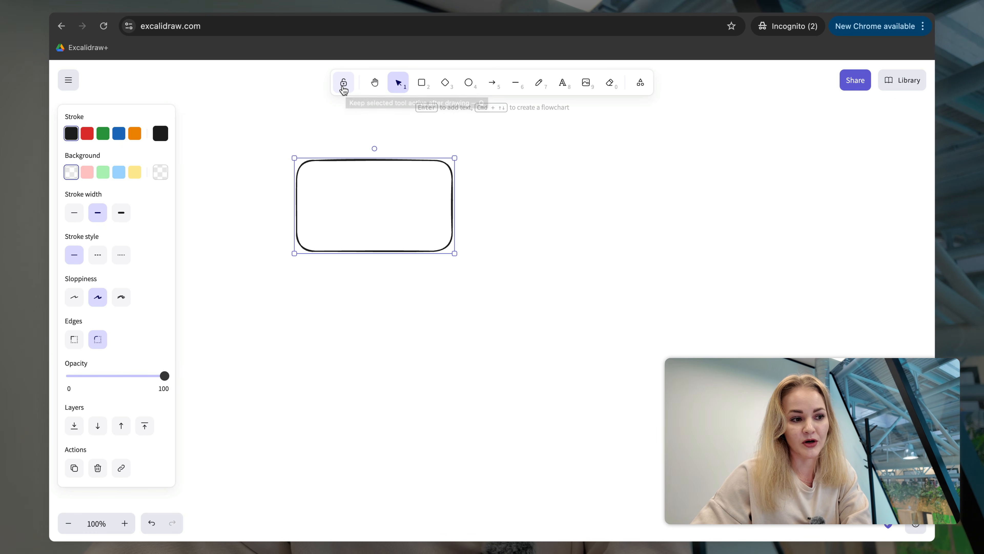
click(422, 83)
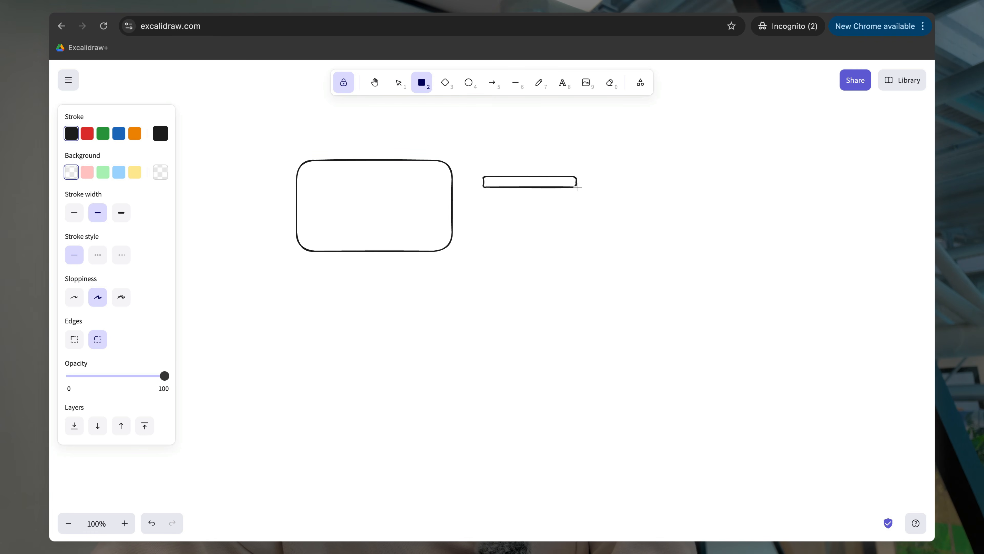
mouse_move(578, 187)
mouse_down()
mouse_move(650, 282)
mouse_move(634, 298)
mouse_up()
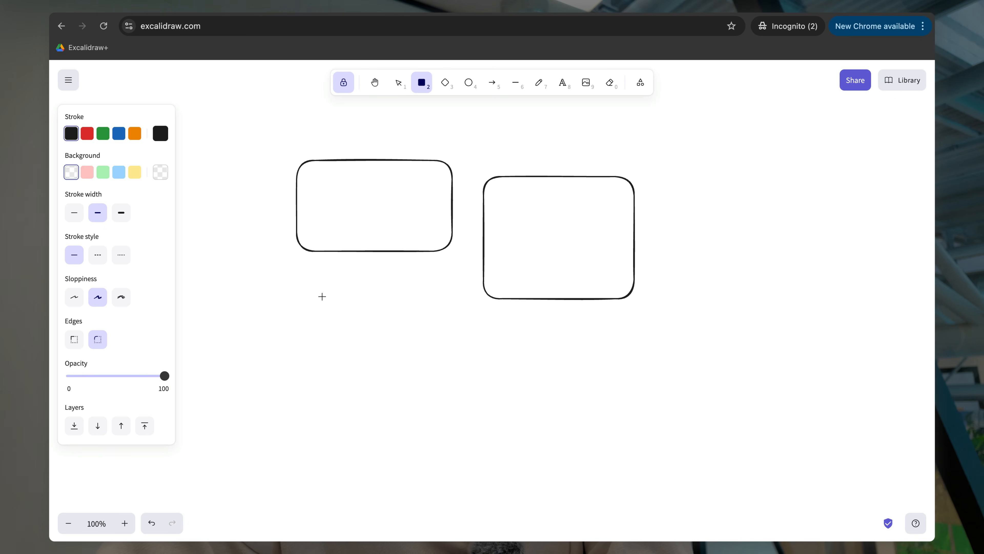
drag(251, 279, 392, 414)
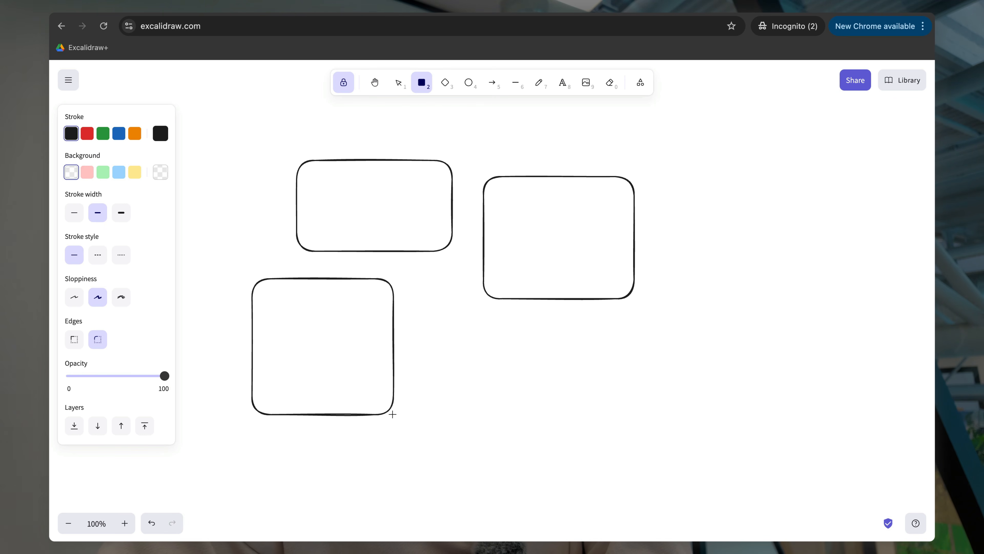
mouse_move(435, 332)
mouse_down()
mouse_move(504, 363)
mouse_move(607, 449)
mouse_move(629, 439)
mouse_move(599, 427)
mouse_up()
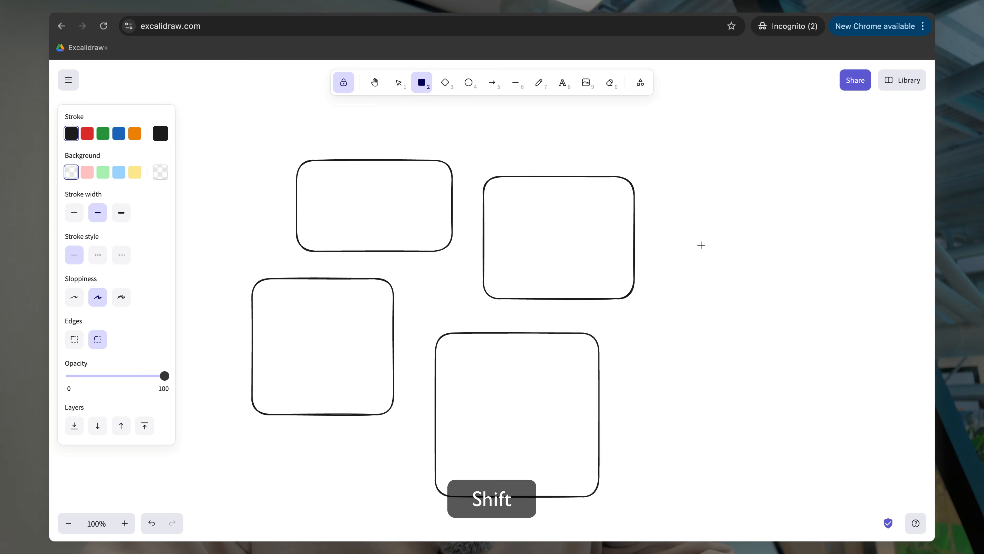
mouse_move(653, 301)
mouse_down()
mouse_move(771, 429)
mouse_move(793, 430)
mouse_up()
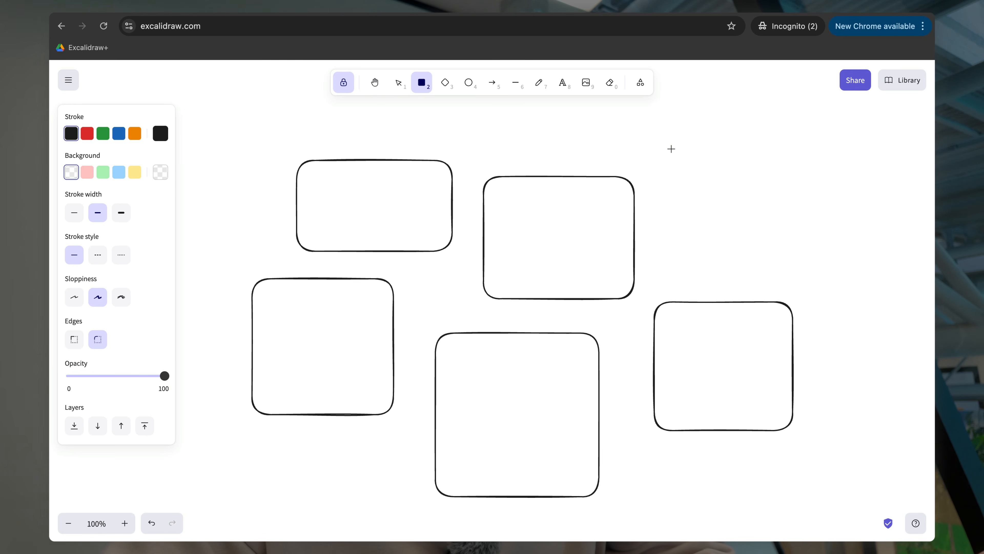
key(Escape)
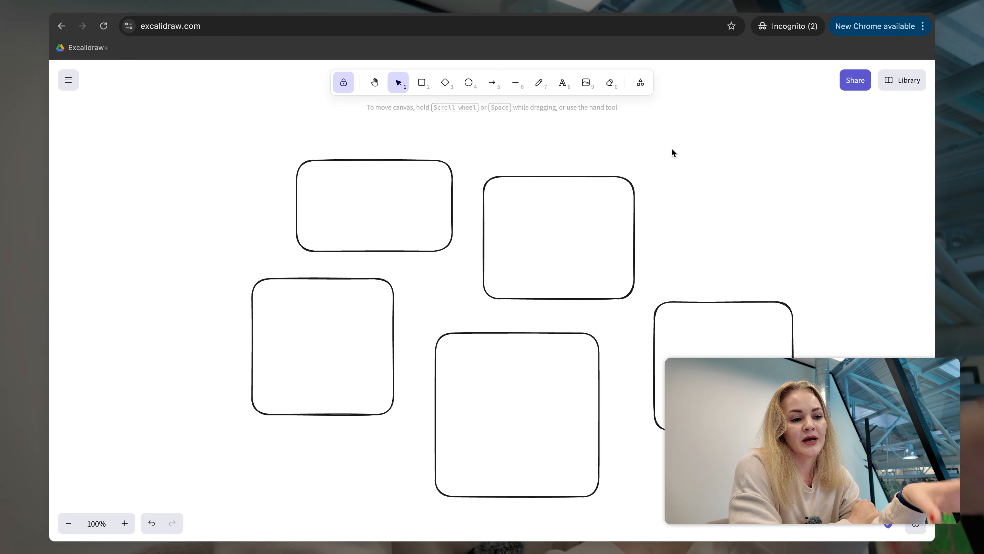
Step: Give the rectangle directly right of the first one a violet 6741d9 stroke and a light violet d0bfff background with cross-hatch fill
click(527, 176)
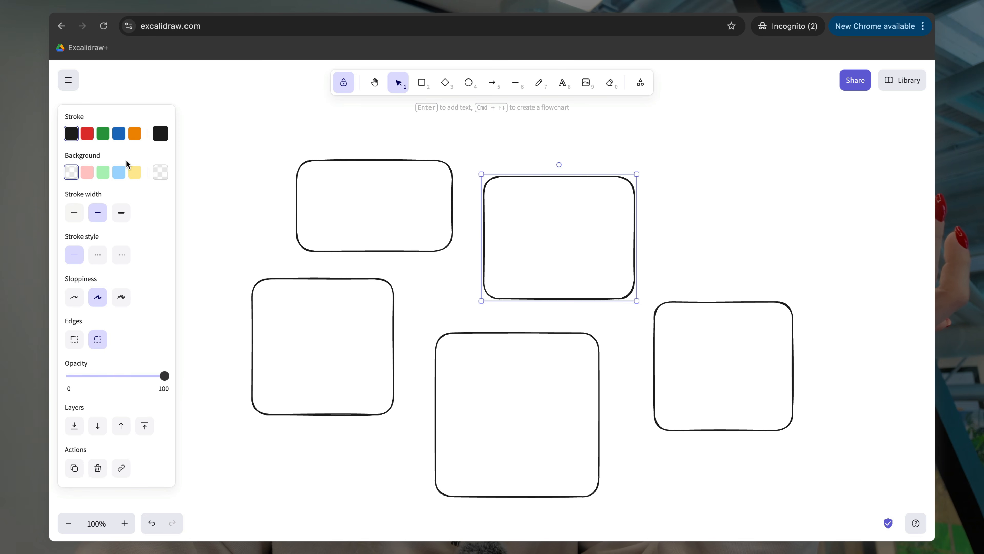
click(161, 135)
click(247, 166)
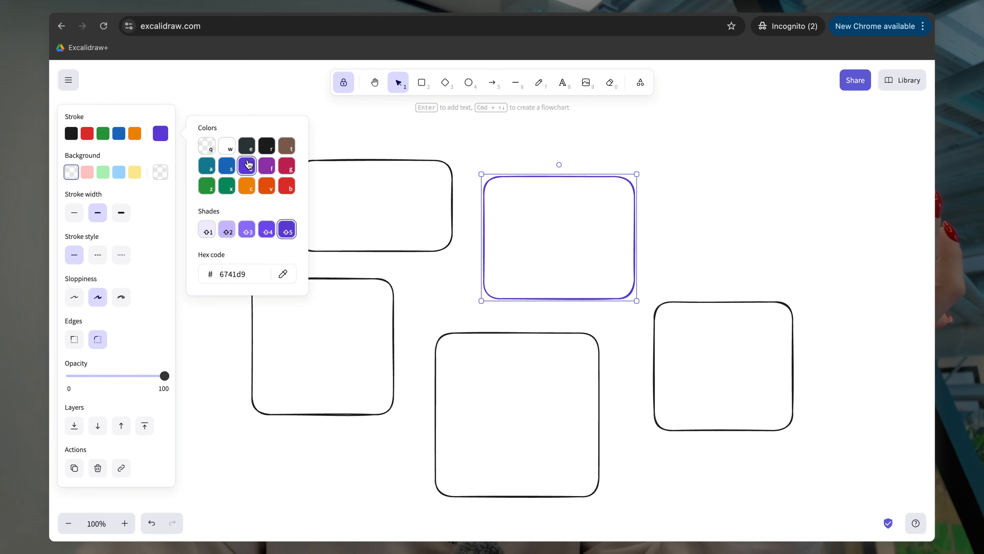
click(160, 177)
click(249, 207)
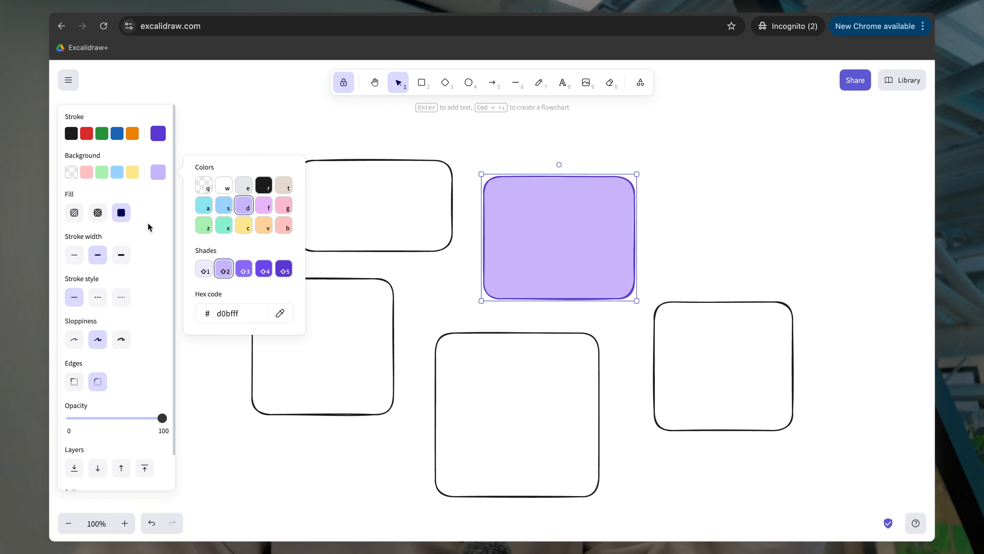
click(99, 215)
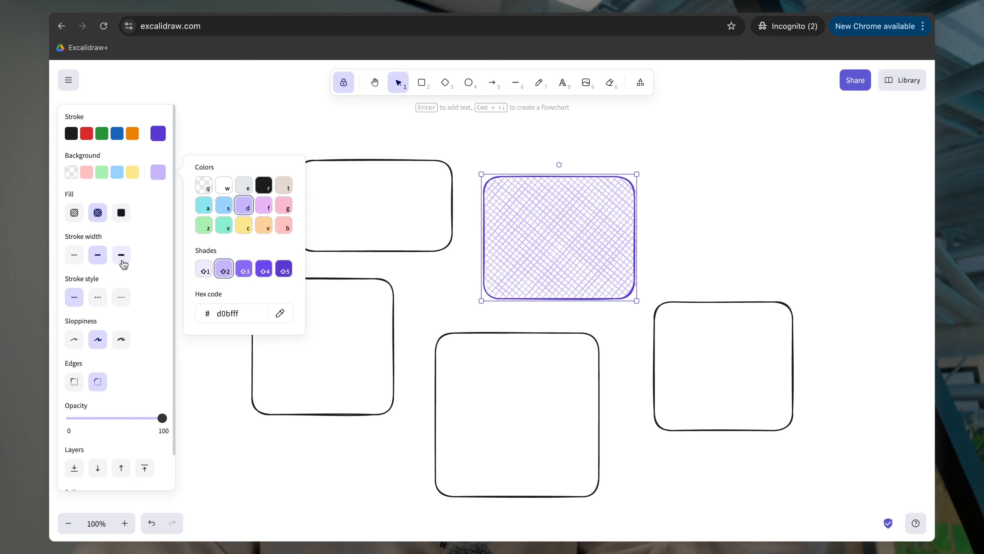
Step: Set the violet rectangle's stroke width to extra bold and shift it slightly down
click(120, 261)
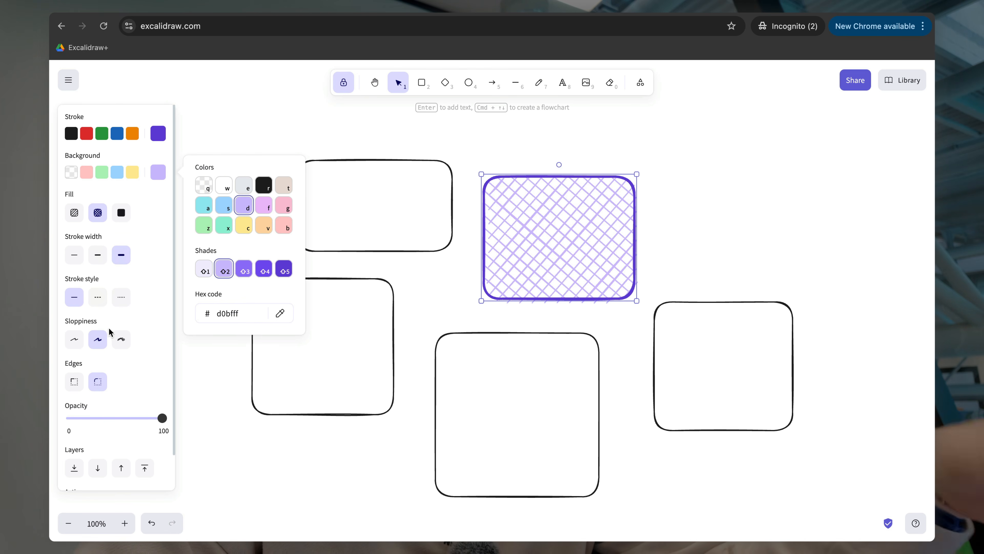
scroll(111, 329, down, 1)
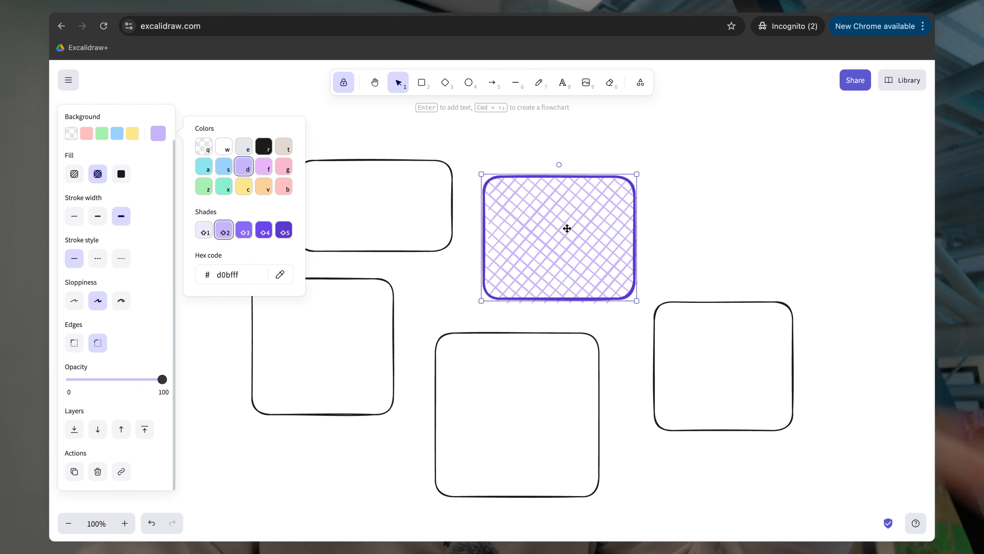
scroll(136, 332, up, 1)
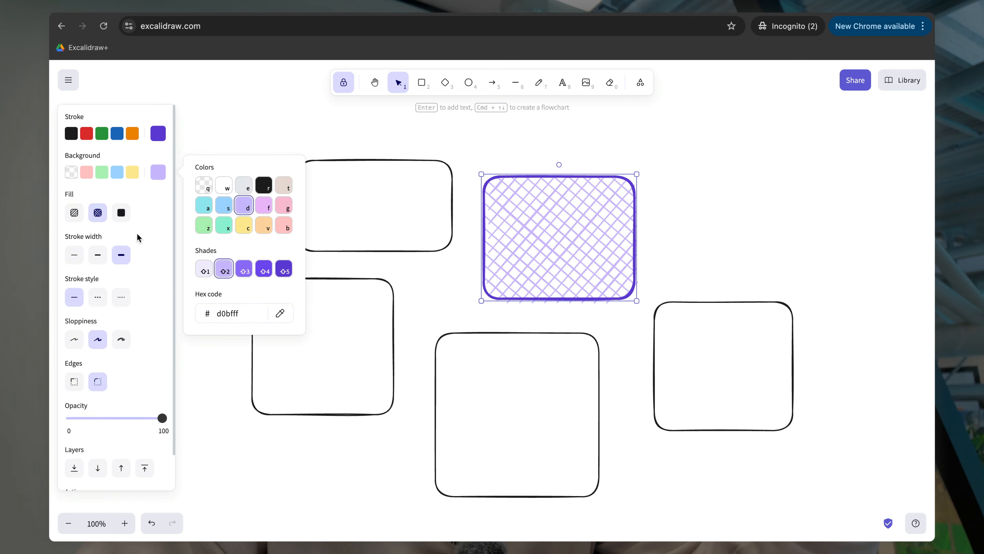
scroll(140, 348, down, 1)
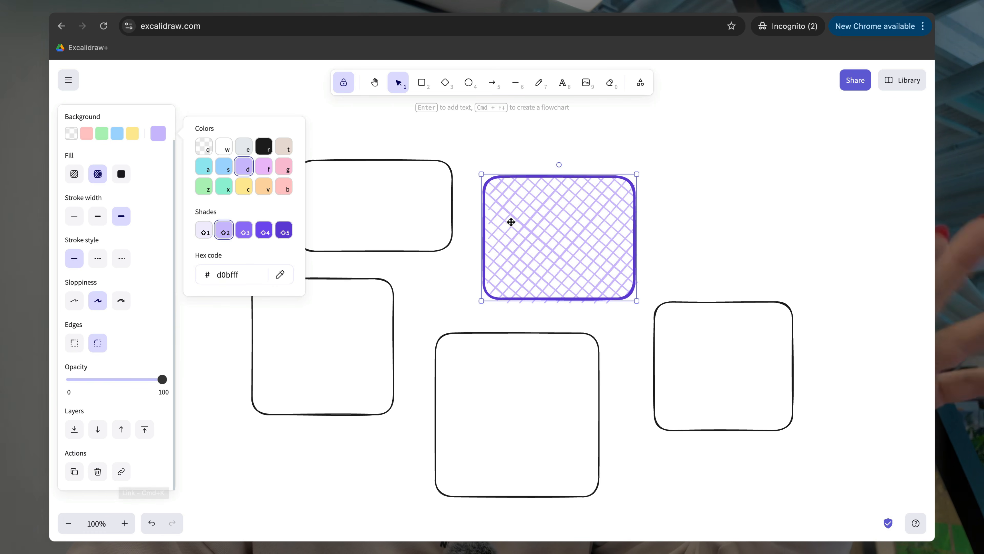
mouse_move(552, 198)
mouse_down()
mouse_move(538, 202)
mouse_move(551, 201)
mouse_up()
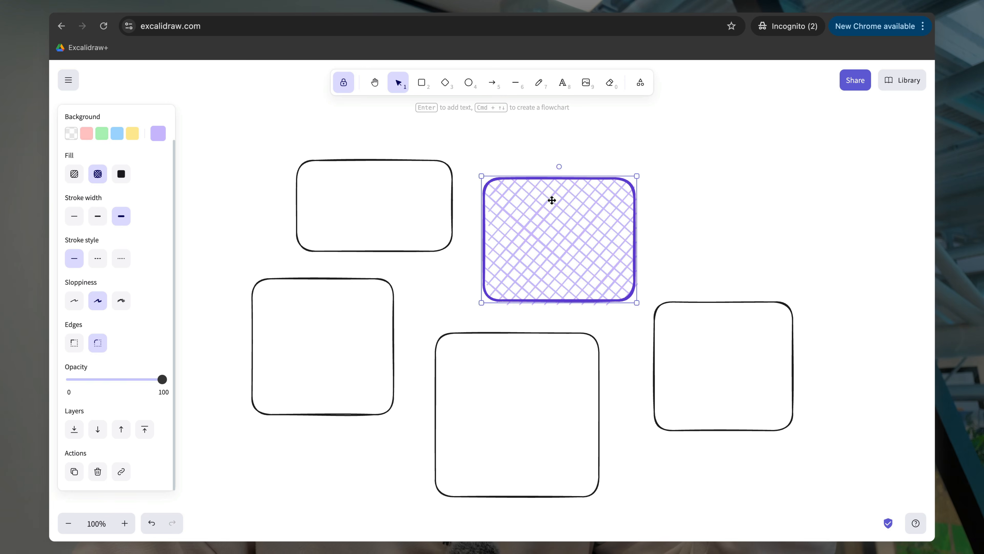
click(506, 141)
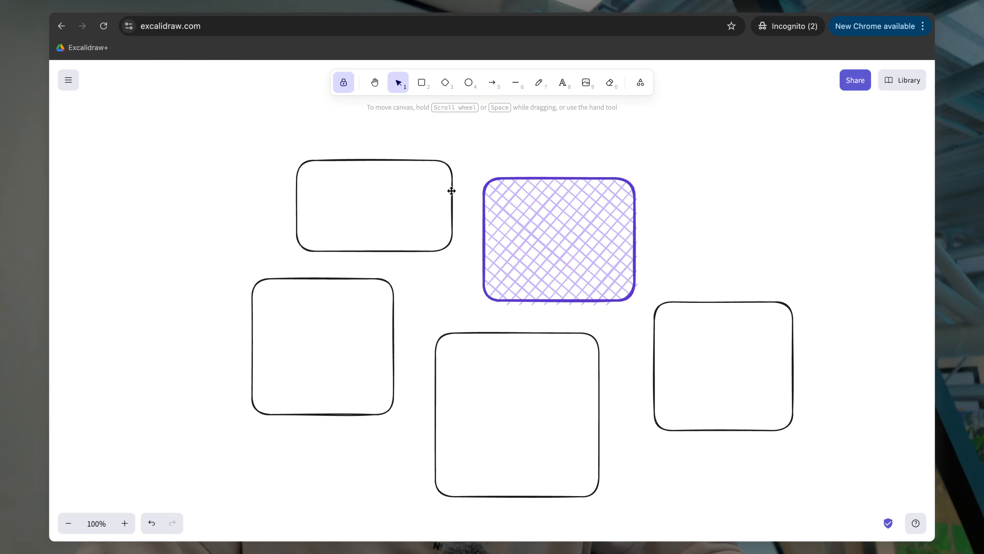
Step: Select the four unfilled rectangles together and give them a light blue background with a green stroke
click(452, 190)
key(shift)
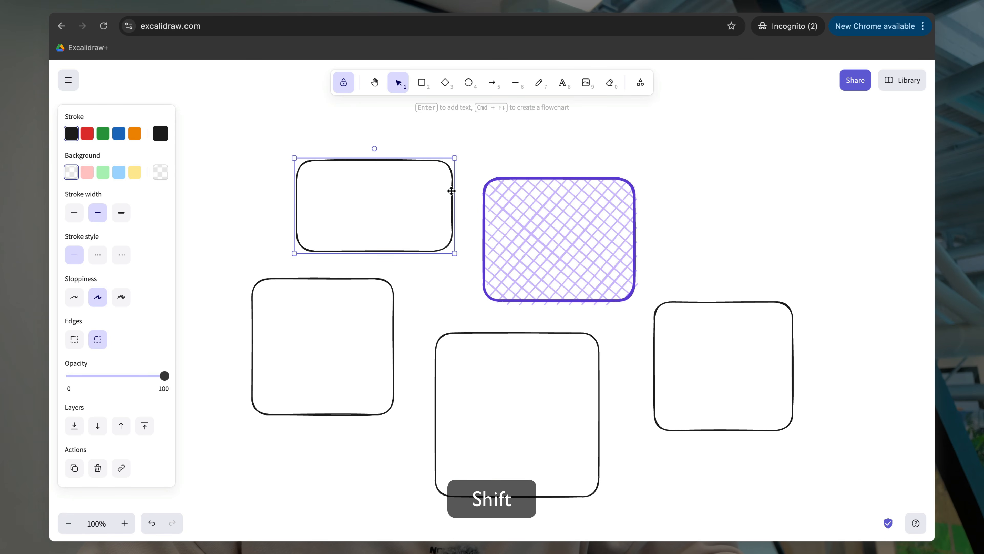
shift+click(393, 298)
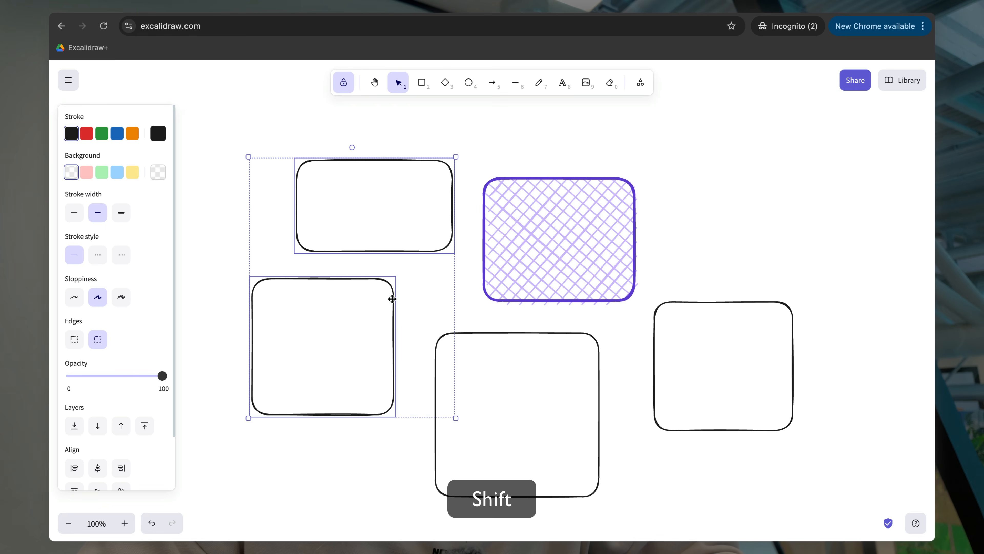
shift+click(485, 332)
shift+click(708, 301)
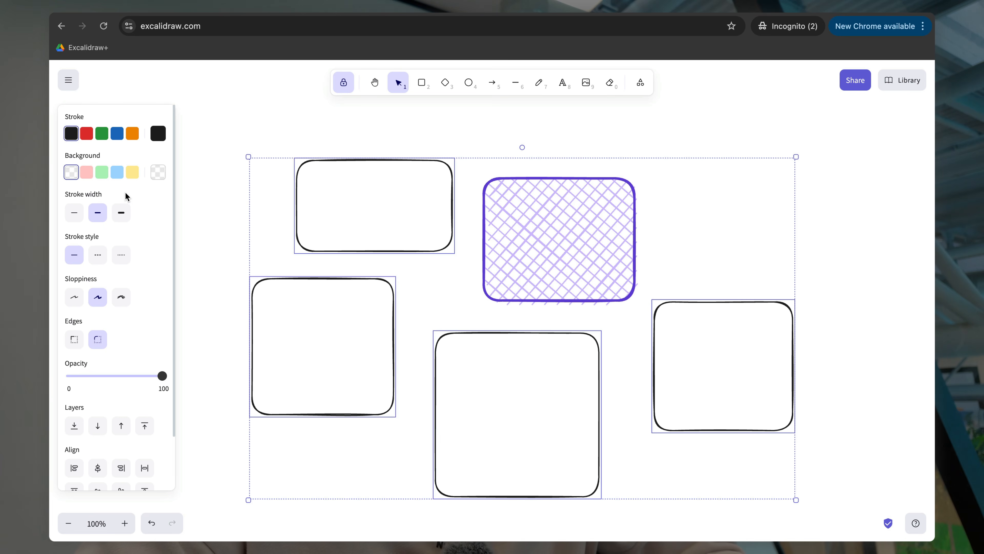
click(118, 173)
click(103, 134)
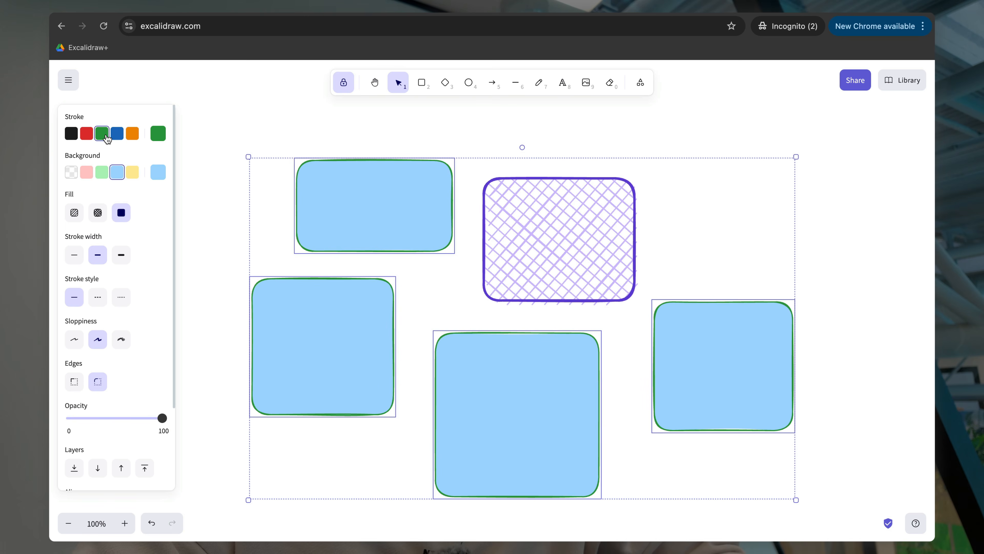
Step: Switch the four selected rectangles to a dashed stroke style and sharp edges
click(99, 299)
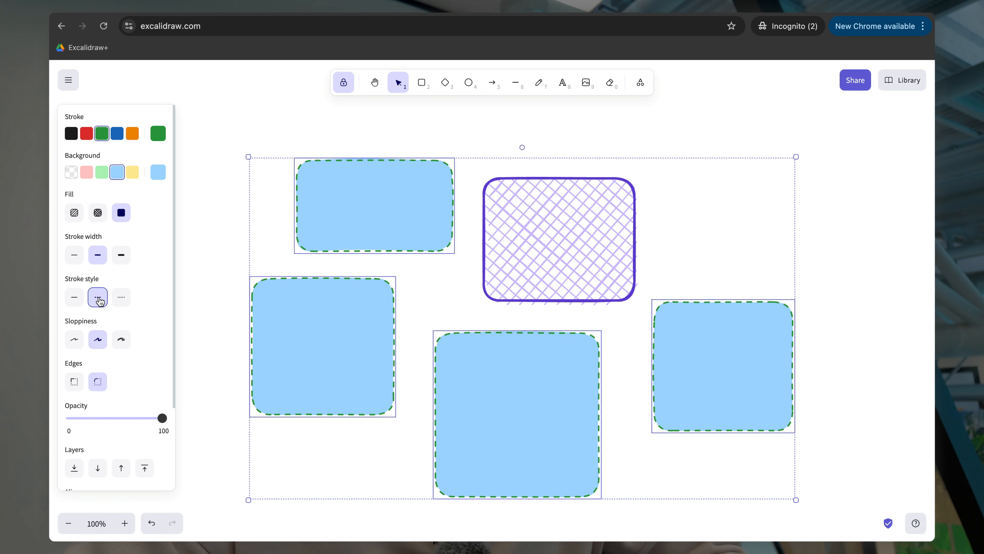
scroll(145, 245, down, 2)
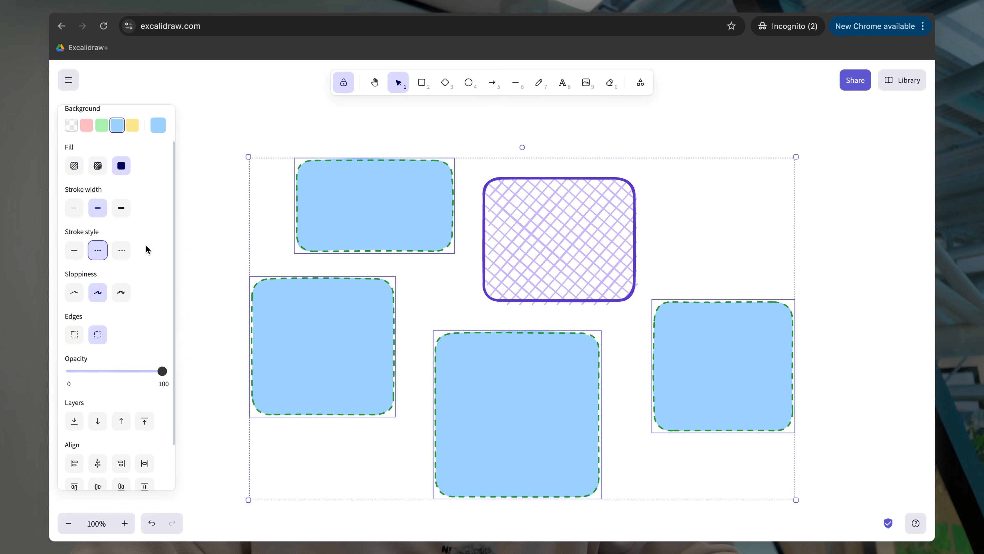
click(78, 338)
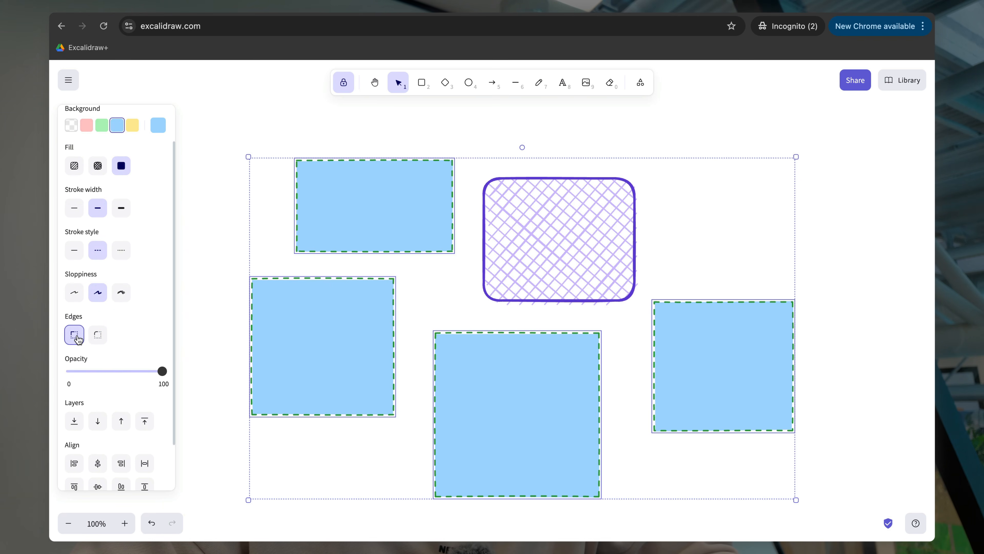
Step: Recolor the four selected rectangles with a black stroke and a light pink-purple eebefa background
scroll(127, 281, up, 2)
click(71, 134)
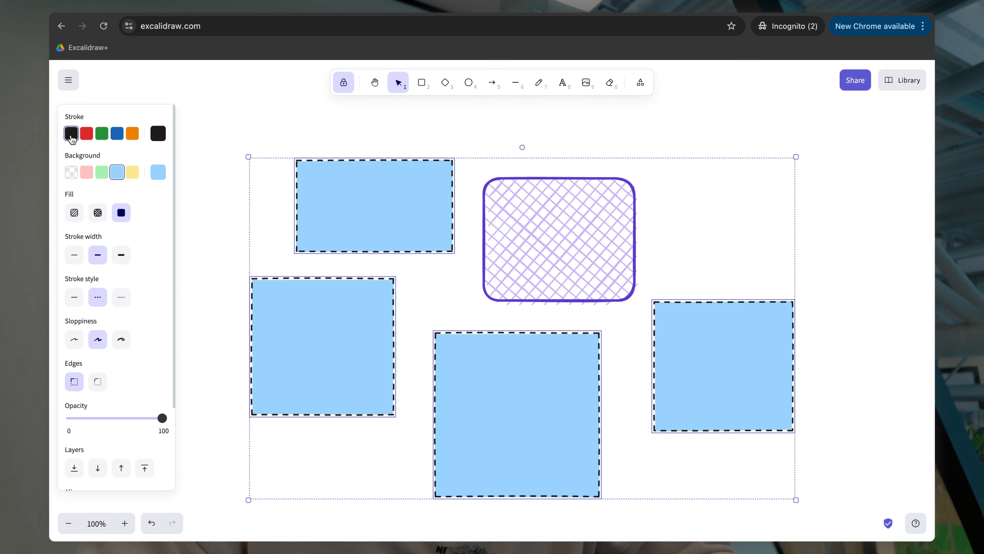
click(157, 173)
click(269, 211)
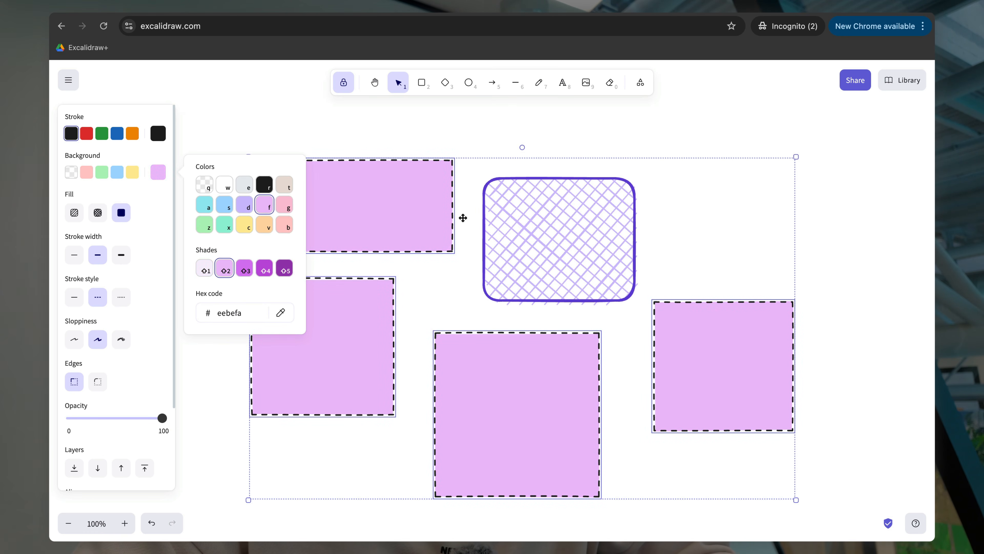
Step: Apply hachure fill and an extra bold stroke width to the four dashed rectangles, then deselect them
click(73, 212)
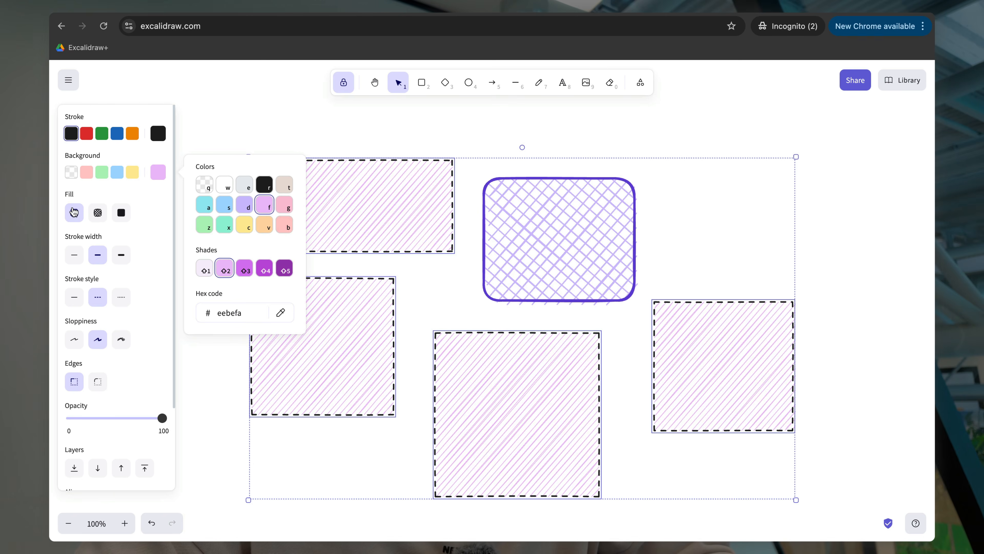
click(122, 255)
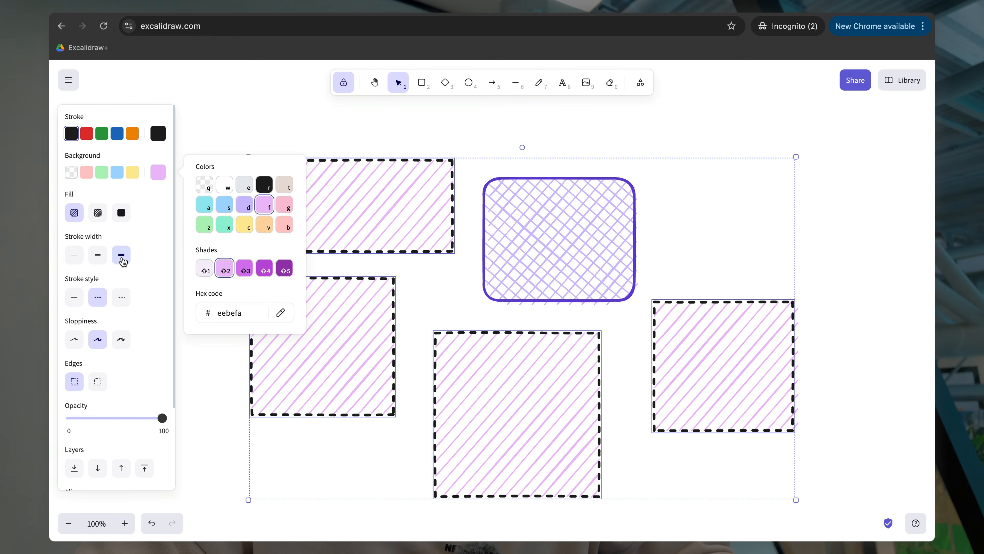
click(546, 123)
Step: Draw a large diamond to the upper right of the violet rectangle and a small flat diamond inside it
scroll(611, 242, right, 2)
scroll(691, 202, down, 1)
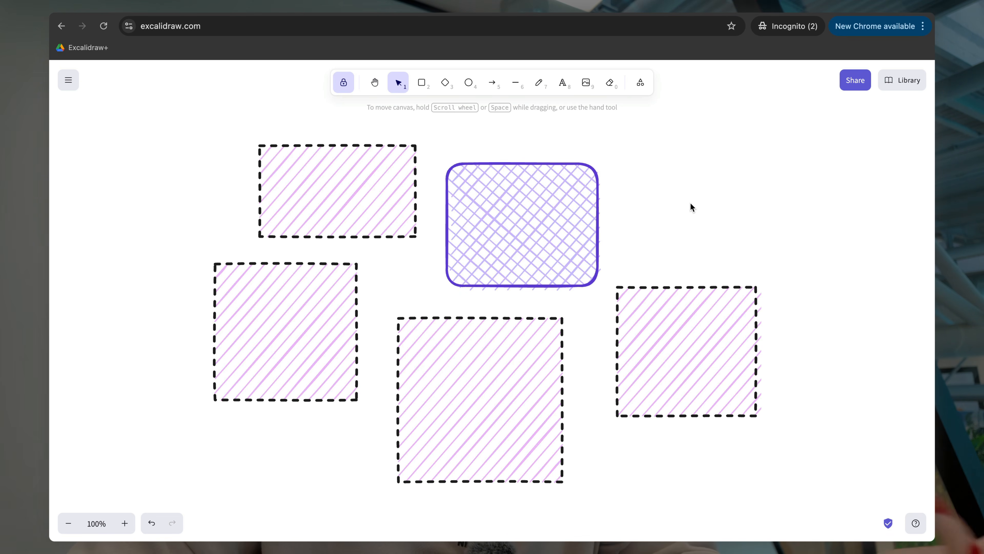
scroll(699, 169, up, 2)
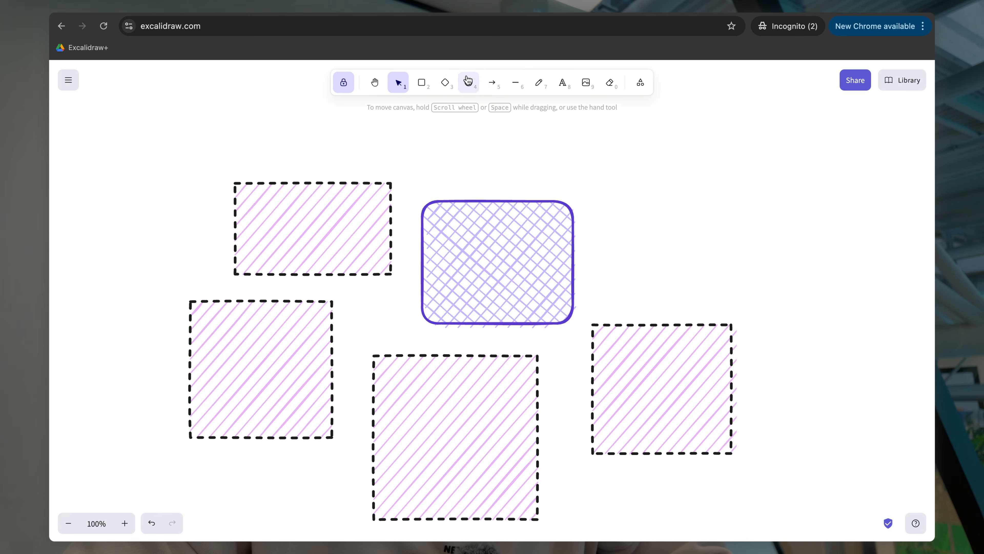
click(447, 85)
drag(632, 161, 765, 286)
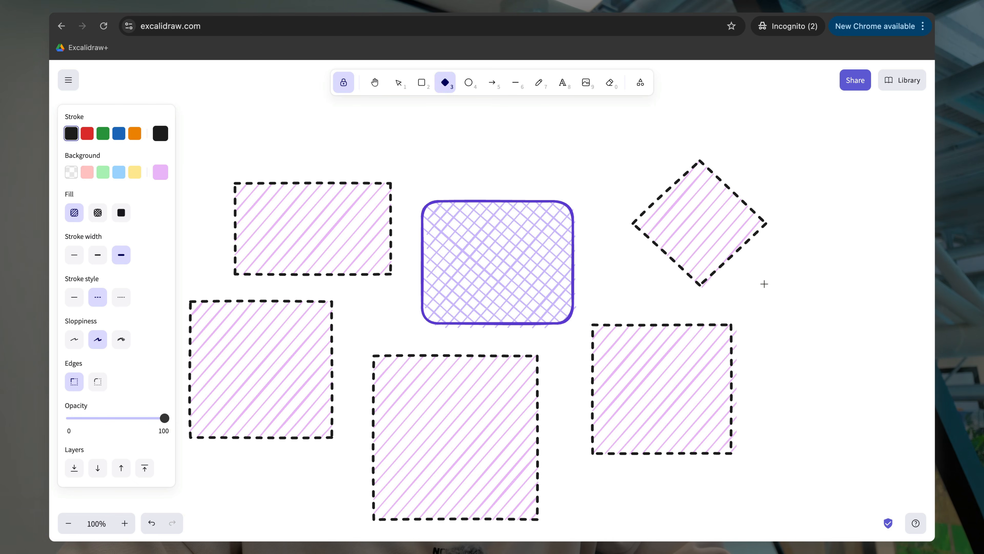
mouse_move(722, 240)
mouse_down()
mouse_move(639, 215)
mouse_move(665, 220)
mouse_up()
key(Escape)
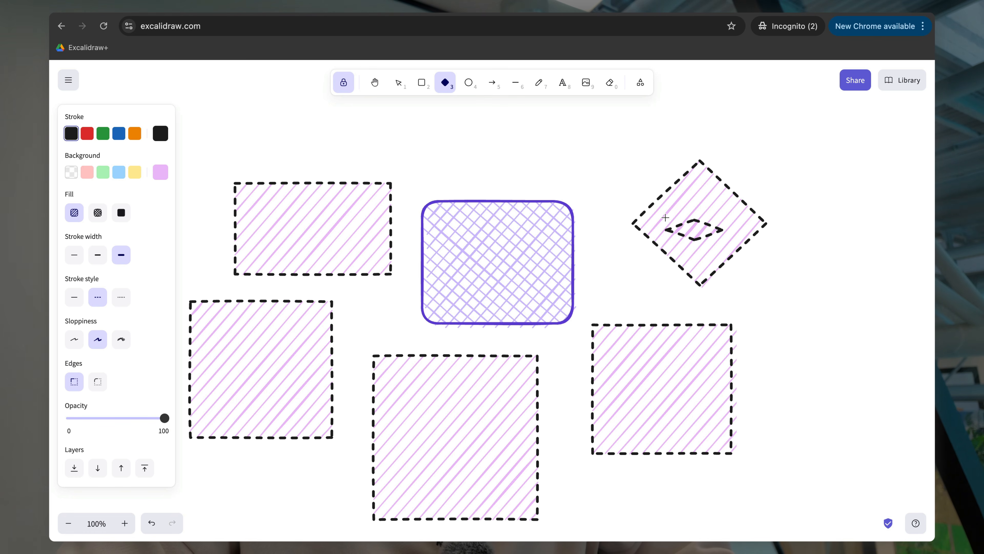
Step: Turn off keeping the drawing tool active, delete the small inner diamond and move the large diamond slightly up
click(399, 85)
click(344, 82)
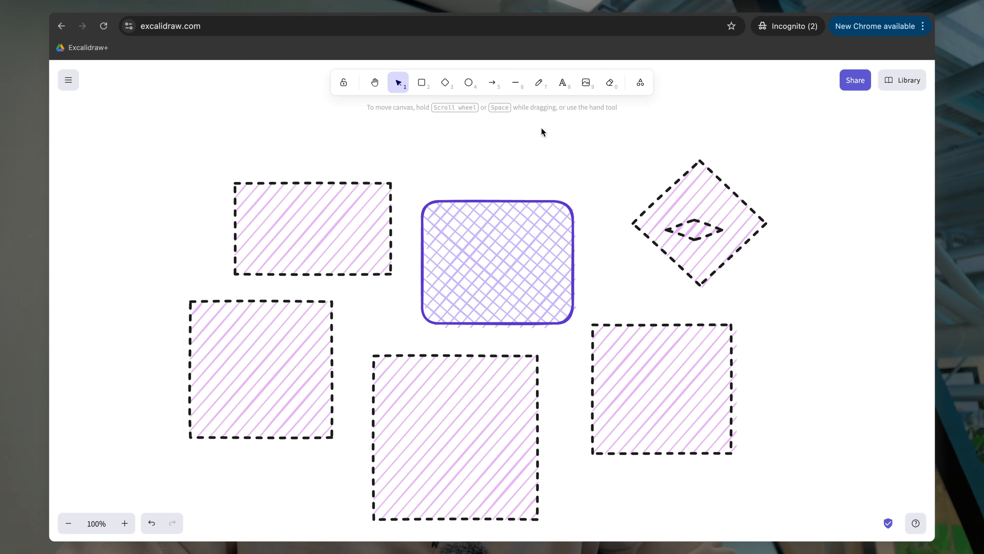
click(700, 222)
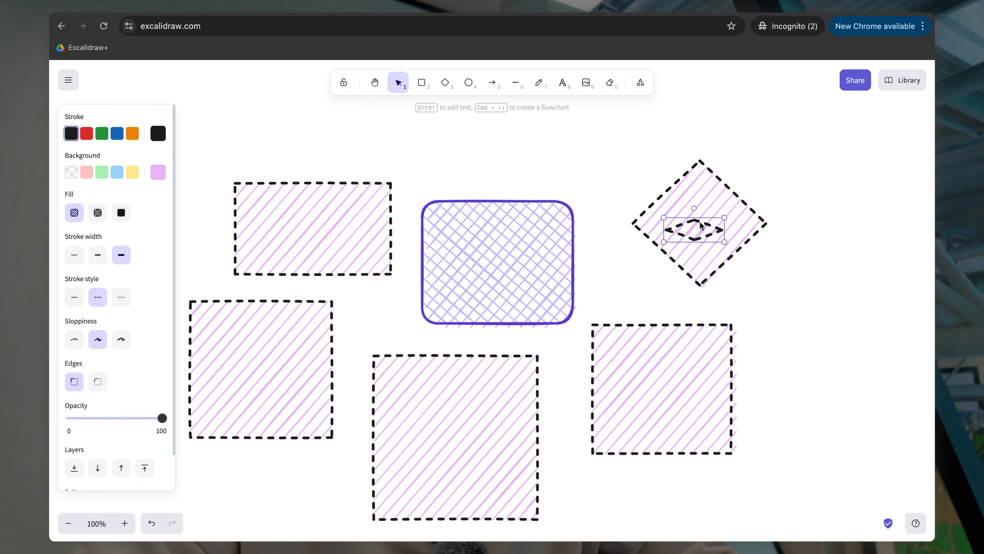
key(Delete)
drag(714, 233, 710, 213)
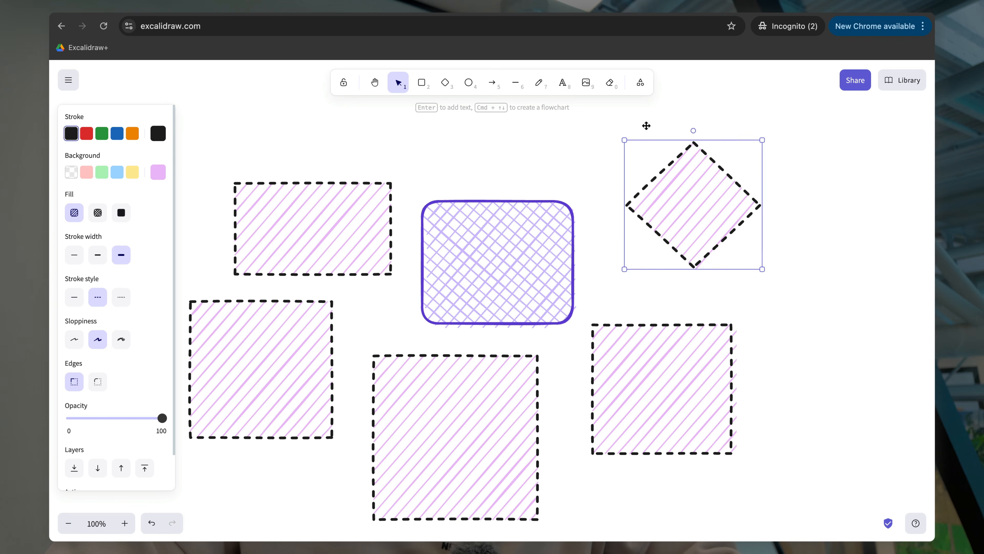
Step: Draw a second, wider diamond to the lower right of the first one and adjust its position slightly
click(445, 82)
scroll(732, 304, right, 3)
scroll(732, 304, up, 2)
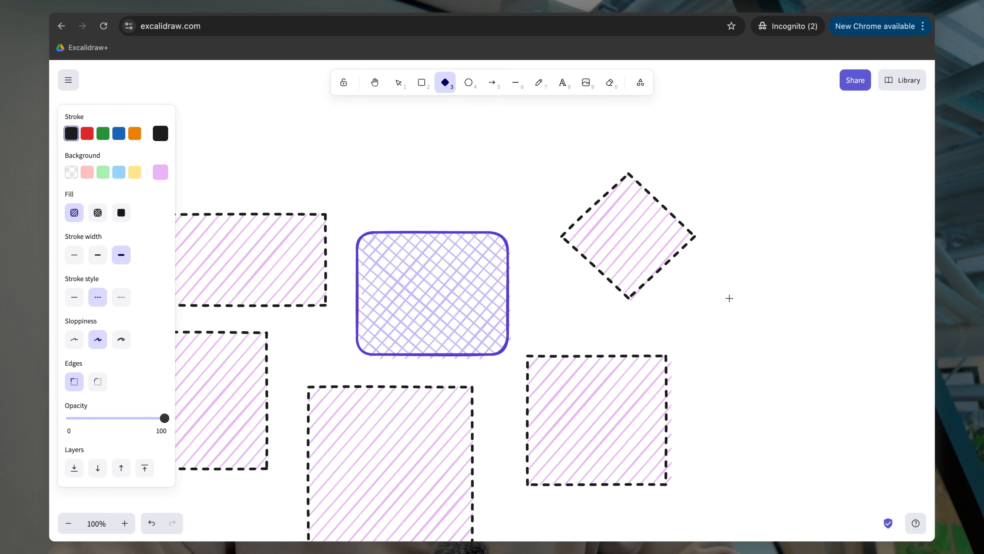
mouse_move(721, 260)
mouse_down()
mouse_move(870, 377)
mouse_move(901, 372)
mouse_up()
drag(840, 318, 820, 306)
scroll(820, 306, left, 3)
scroll(820, 306, up, 2)
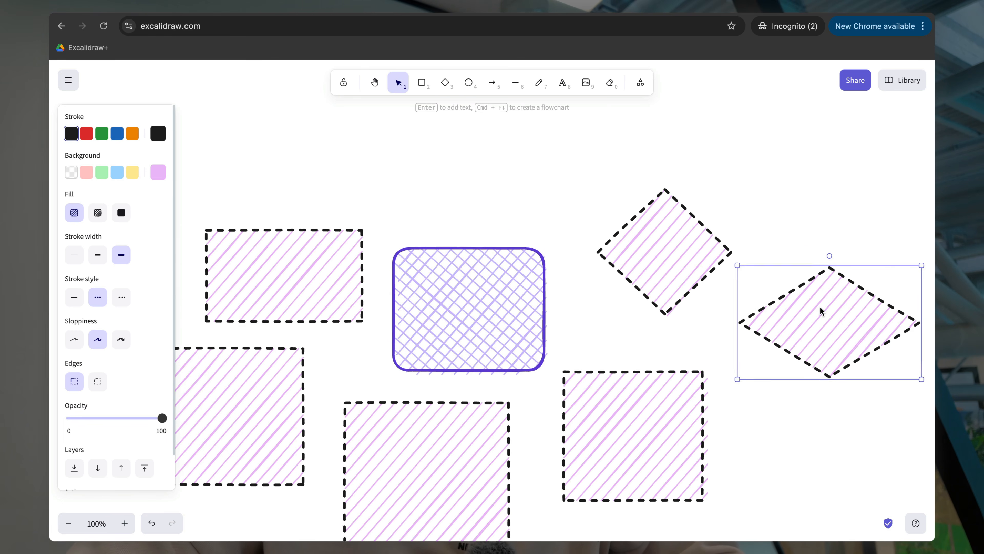
Step: Draw a wide ellipse above the violet rectangle and a nearly round one to its left, adjusting their positions
click(468, 83)
mouse_move(479, 124)
mouse_down()
mouse_move(609, 189)
mouse_move(616, 216)
mouse_up()
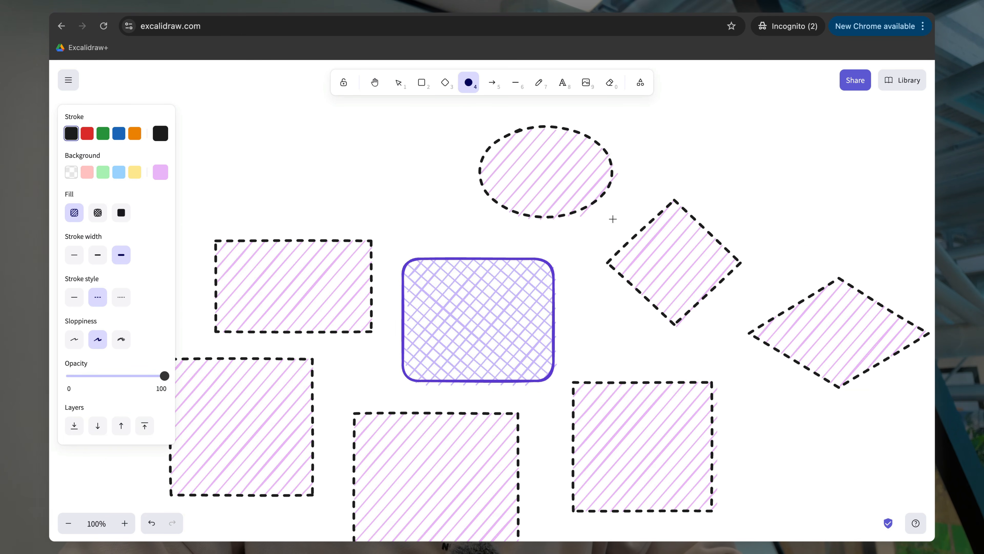
drag(567, 178, 550, 179)
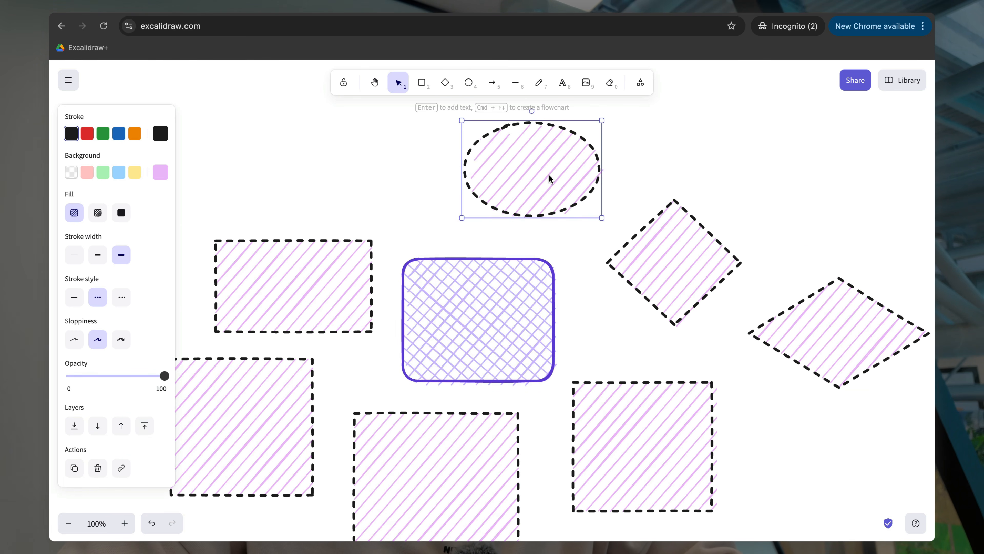
click(469, 82)
mouse_move(324, 121)
mouse_down()
mouse_move(421, 192)
mouse_move(406, 219)
mouse_move(391, 223)
mouse_up()
drag(371, 150, 368, 136)
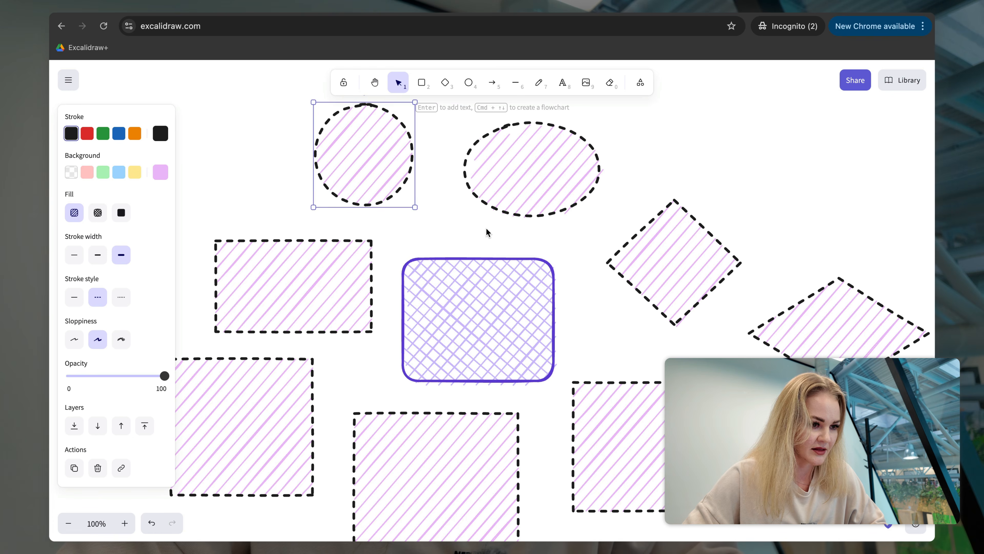
Step: Move the square-shaped diamond closer to the violet rectangle and place the wide diamond in line with the ellipses
scroll(488, 230, down, 5)
drag(572, 278, 563, 292)
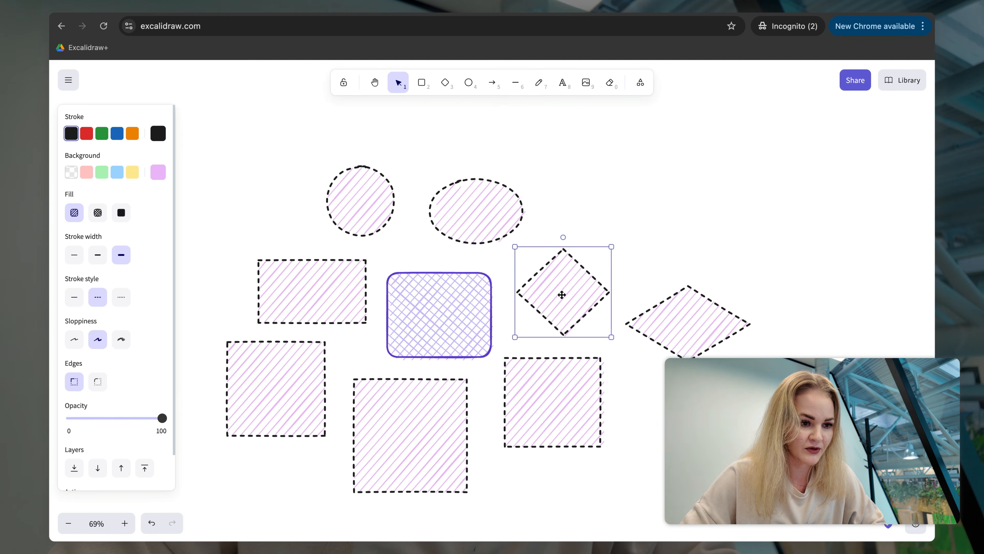
drag(692, 314, 623, 210)
scroll(649, 286, up, 2)
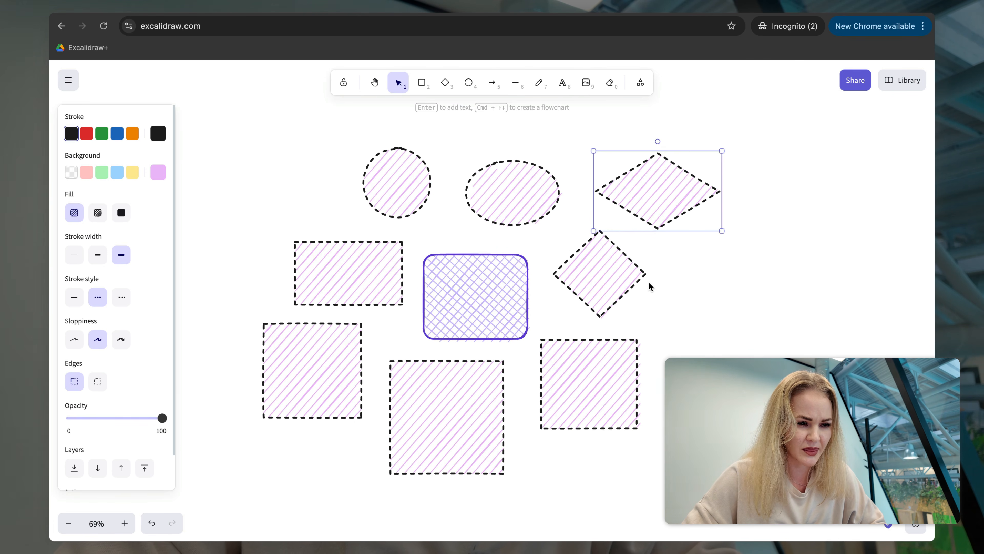
Step: Select the three lower rectangles together and give them a light teal 96f2d7 background with solid fill
scroll(532, 314, up, 2)
scroll(534, 315, down, 3)
scroll(534, 315, left, 3)
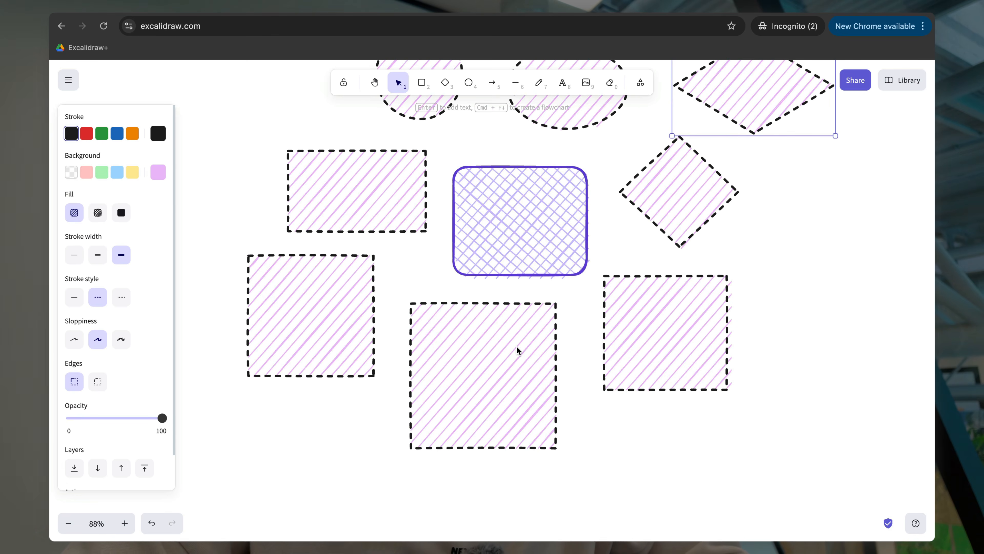
drag(195, 220, 833, 516)
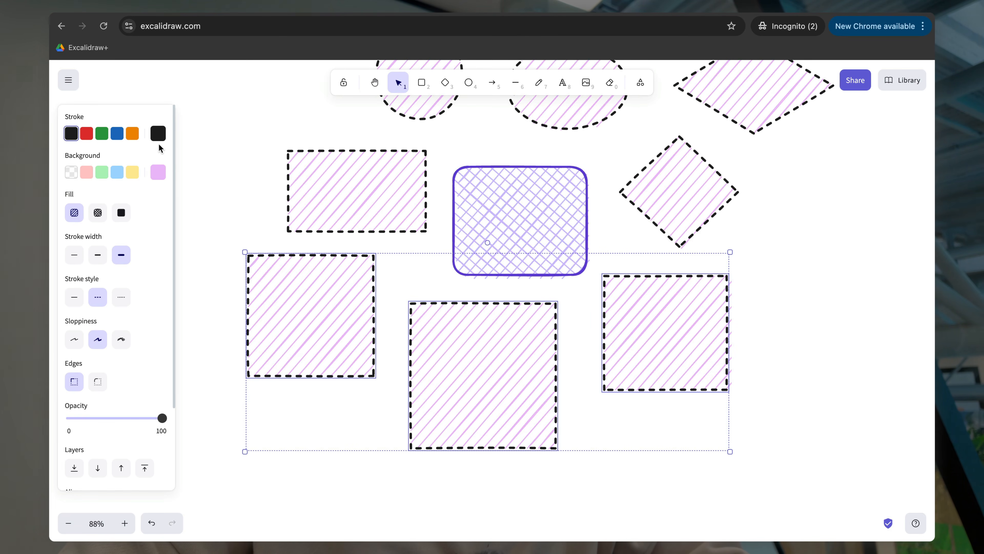
click(159, 172)
click(223, 232)
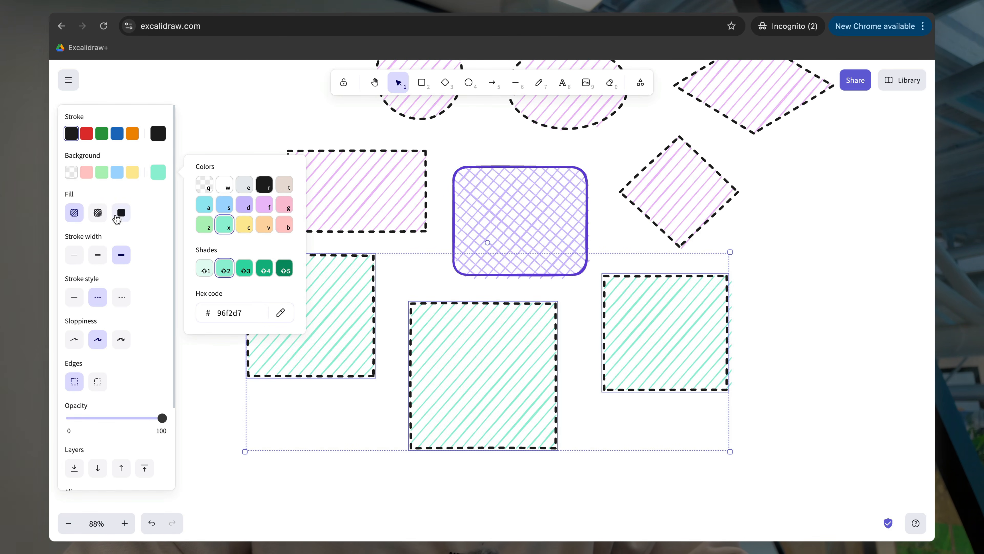
click(121, 215)
click(820, 316)
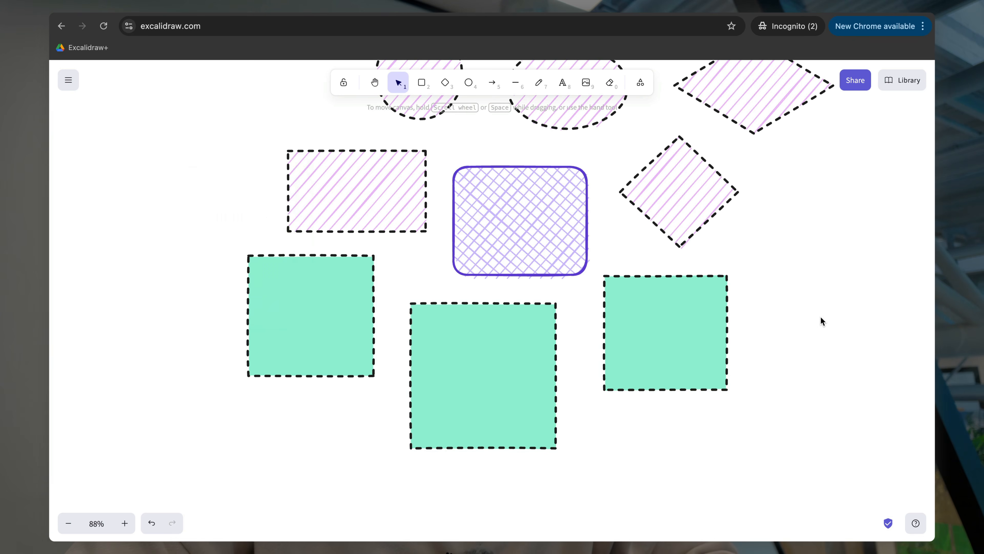
Step: Select the three teal rectangles together and change their stroke style from dashed to solid
scroll(821, 316, up, 3)
scroll(820, 316, down, 2)
drag(749, 493, 227, 248)
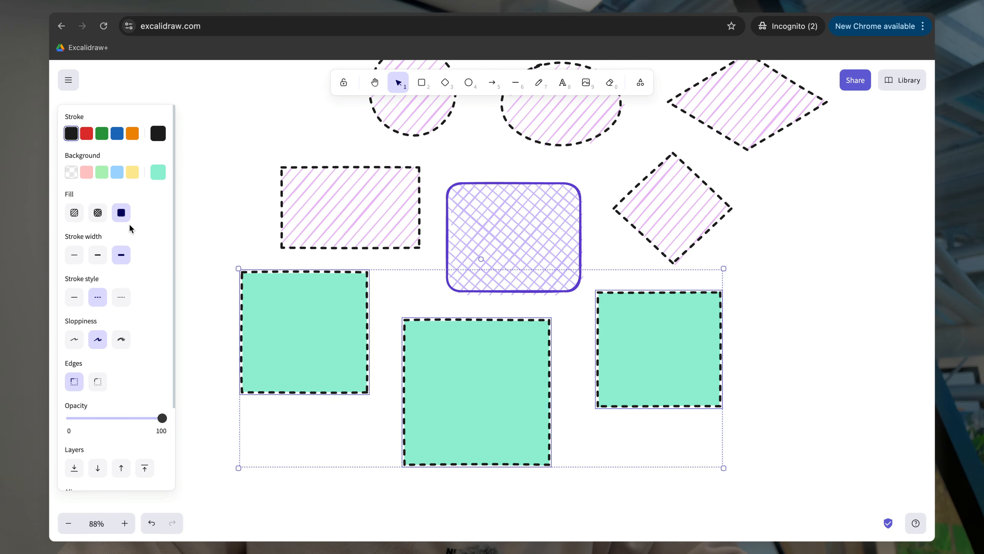
click(76, 298)
scroll(697, 311, up, 3)
scroll(756, 313, left, 1)
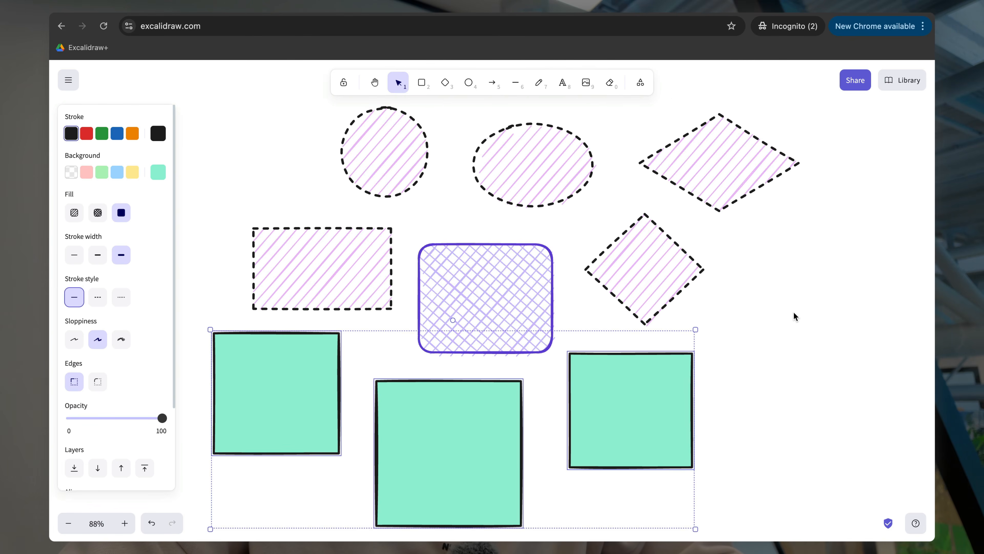
click(793, 313)
Step: Select both diamonds together and give them a solid stroke style and a solid fill
click(635, 223)
shift+click(719, 156)
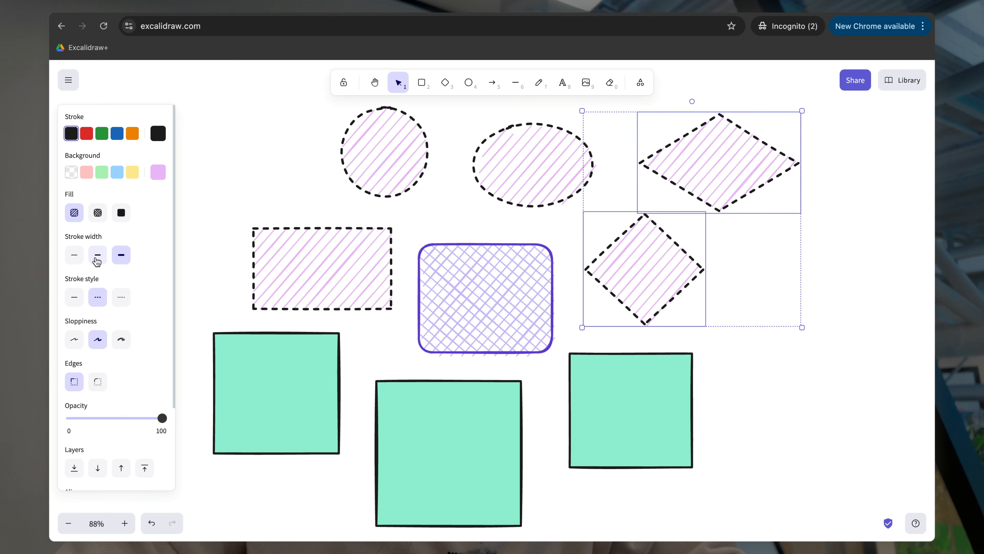
click(79, 300)
click(124, 217)
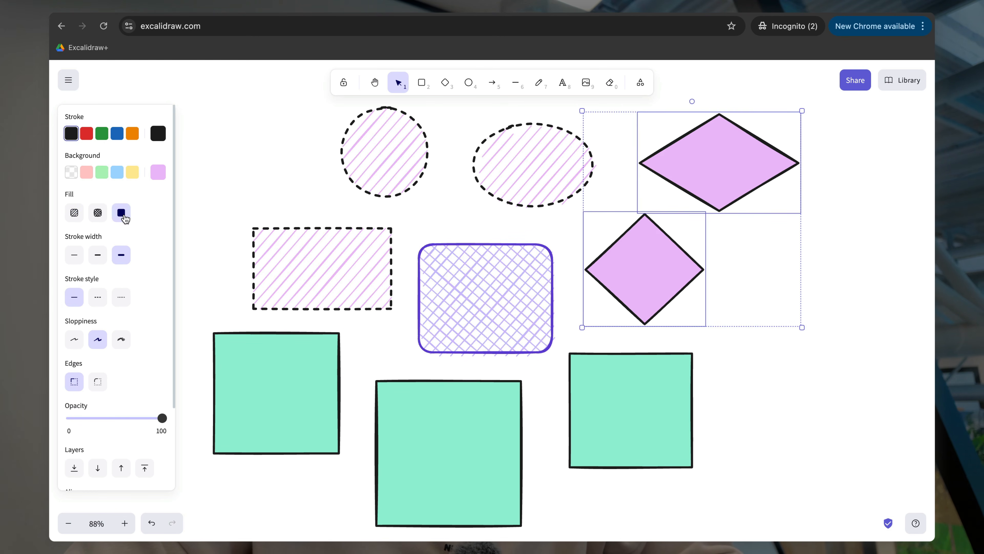
click(255, 181)
Step: Select both ellipses together and set their background to the light blue preset
scroll(611, 260, right, 1)
scroll(611, 260, down, 2)
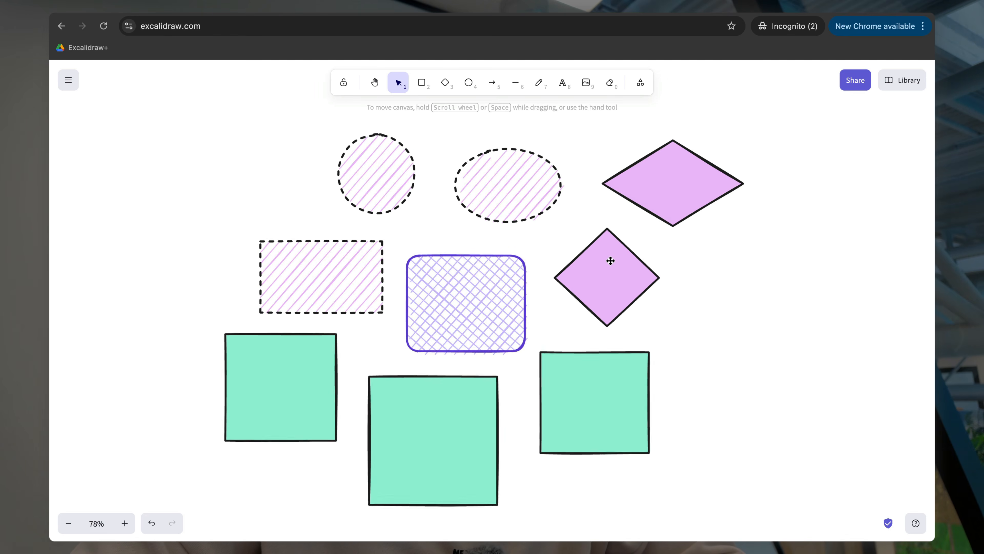
scroll(610, 261, up, 1)
click(644, 223)
click(467, 211)
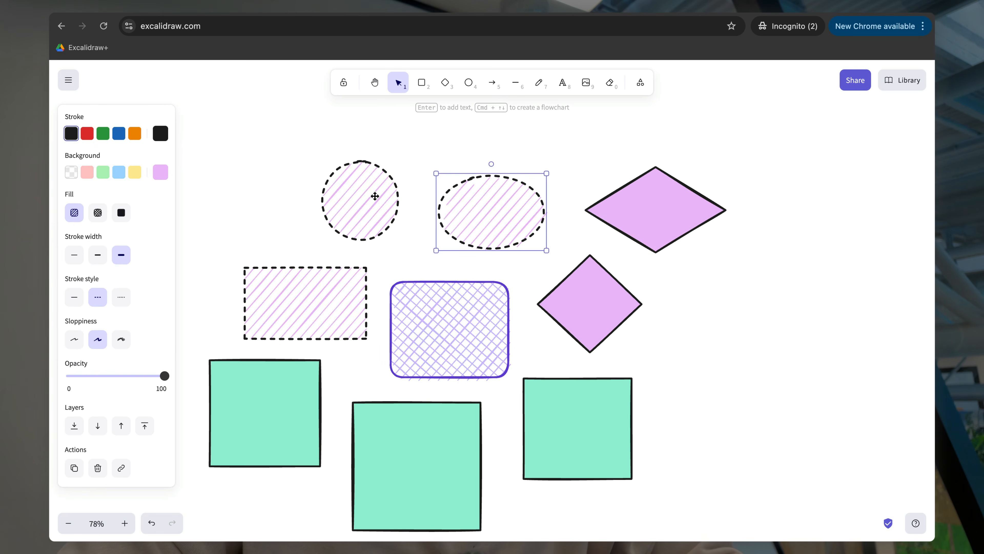
shift+click(357, 200)
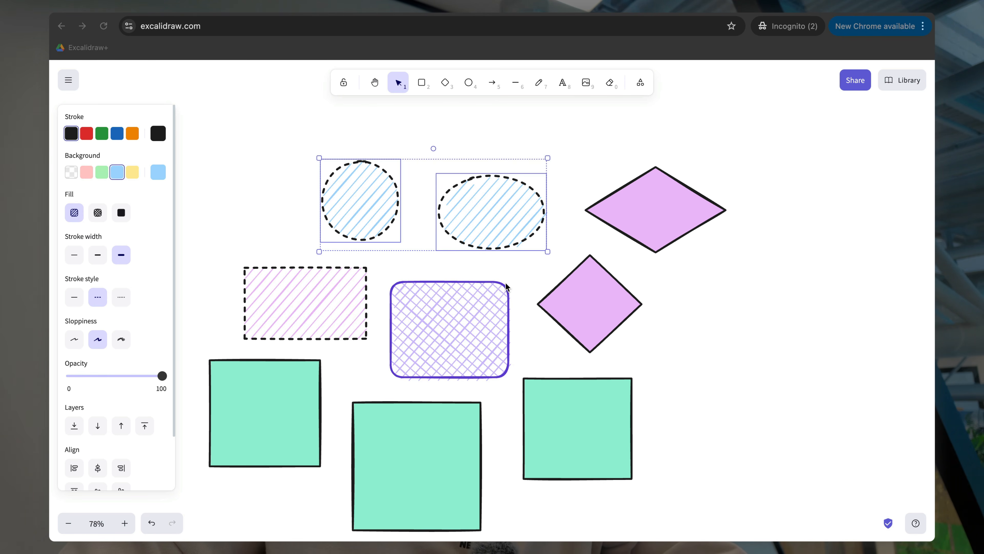
Step: Change the stroke colour of the rounded, cross-hatched violet rectangle to black
click(458, 303)
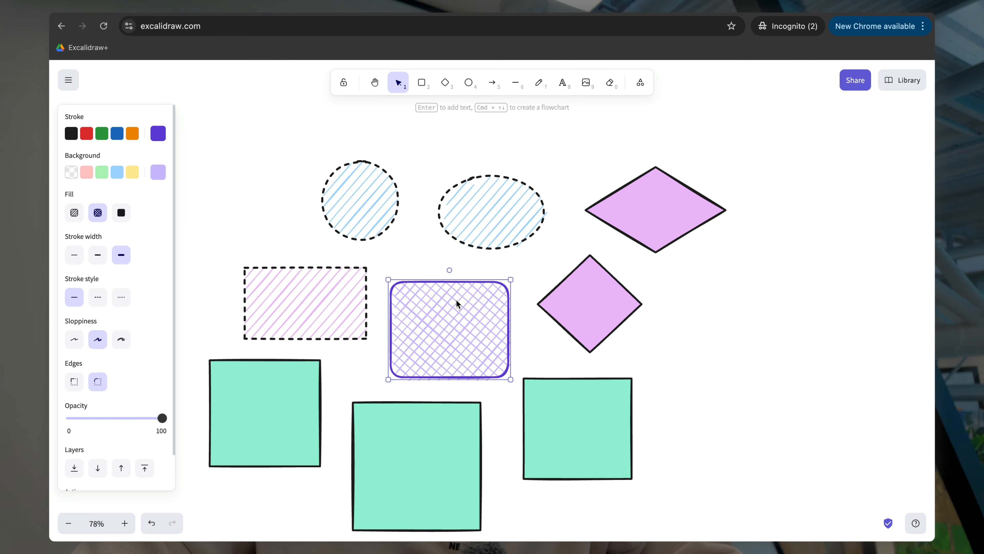
click(74, 136)
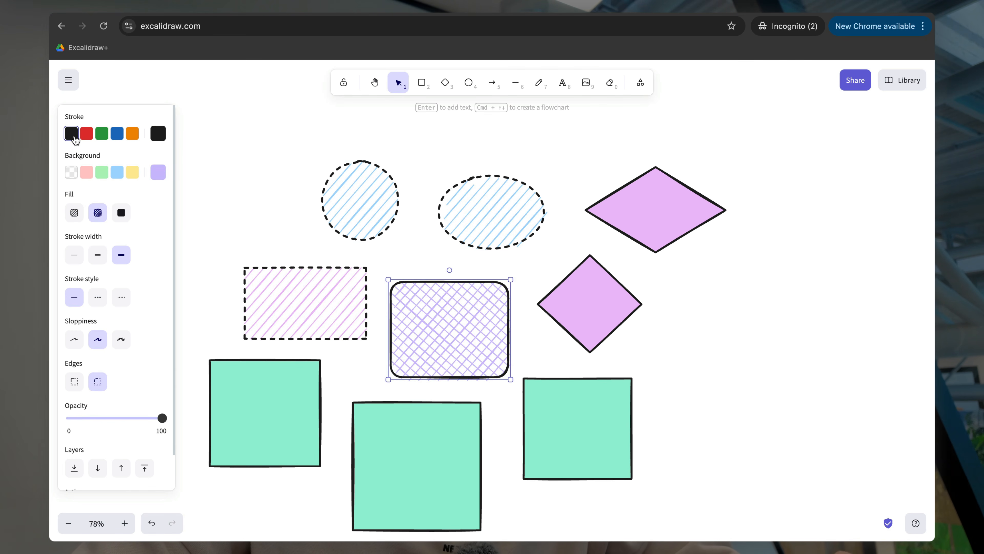
scroll(139, 199, down, 2)
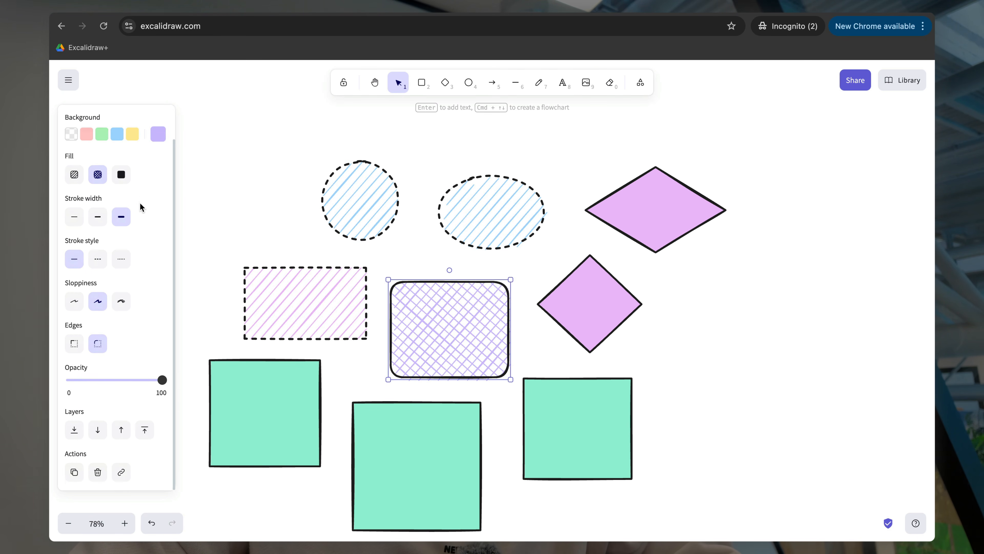
click(498, 136)
Step: Add the label "test text" inside the middle teal rectangle and finish the text editing
scroll(499, 140, down, 2)
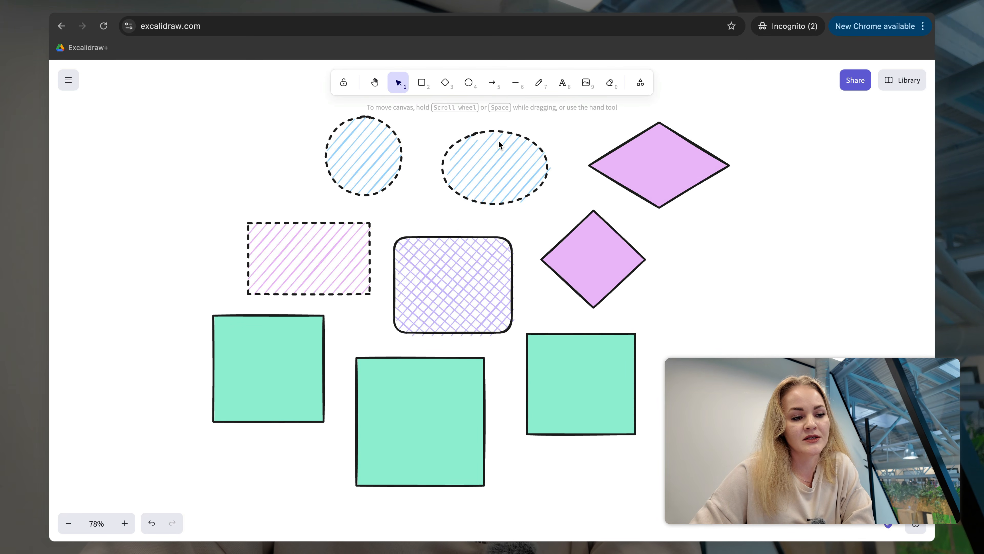
scroll(498, 141, up, 1)
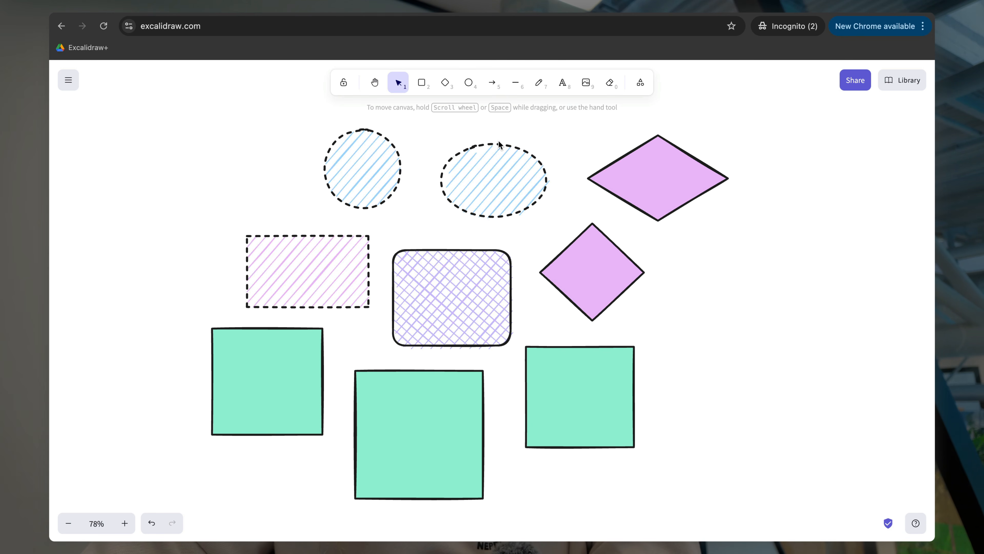
click(446, 370)
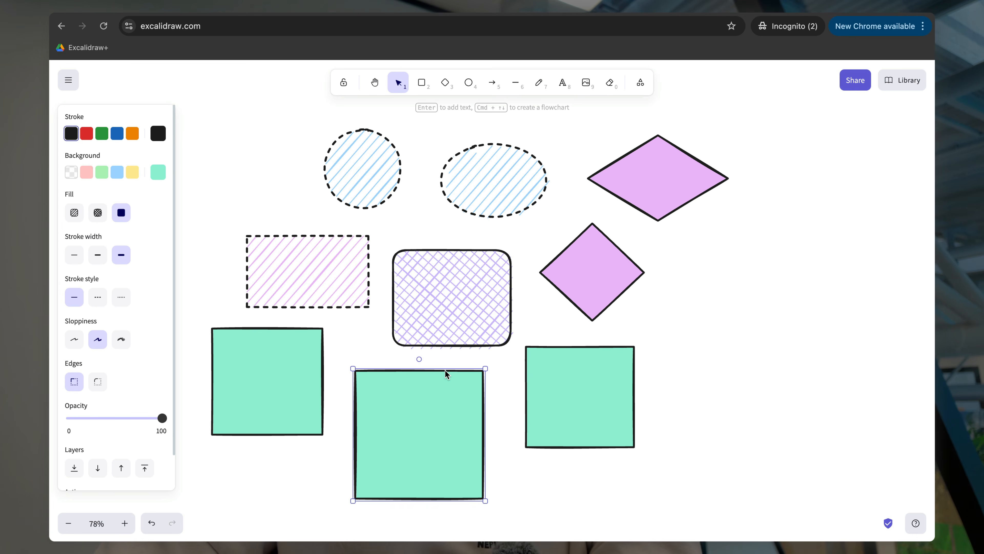
key(Return)
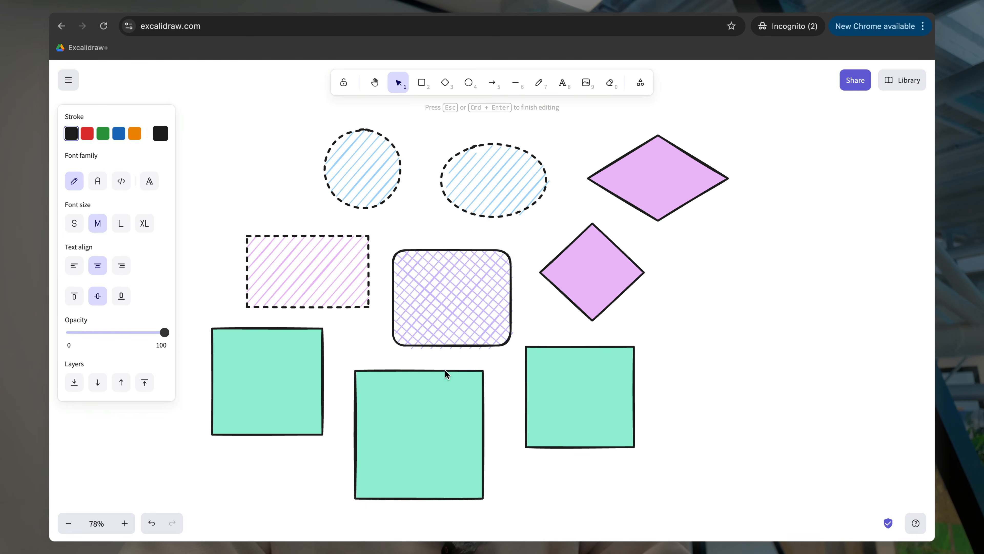
text(test )
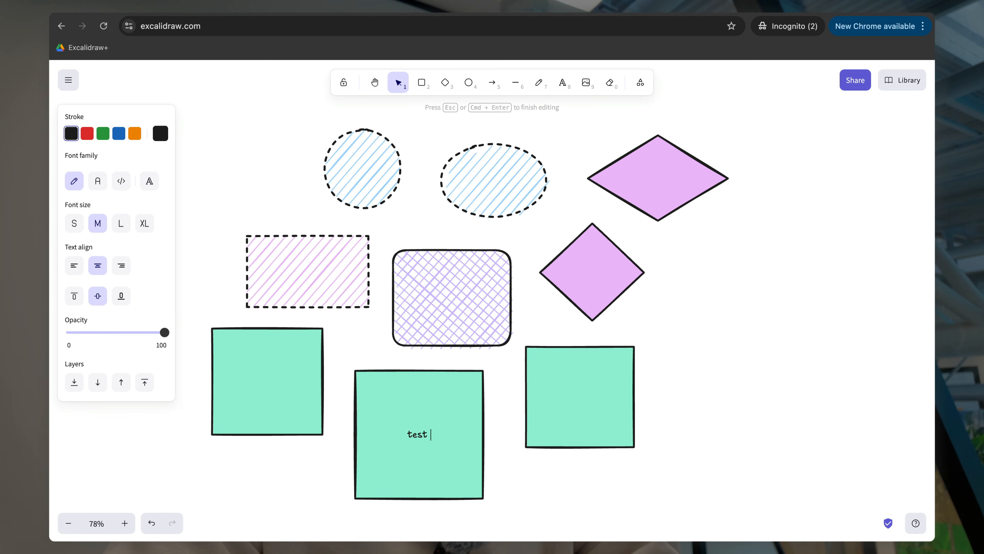
text(text)
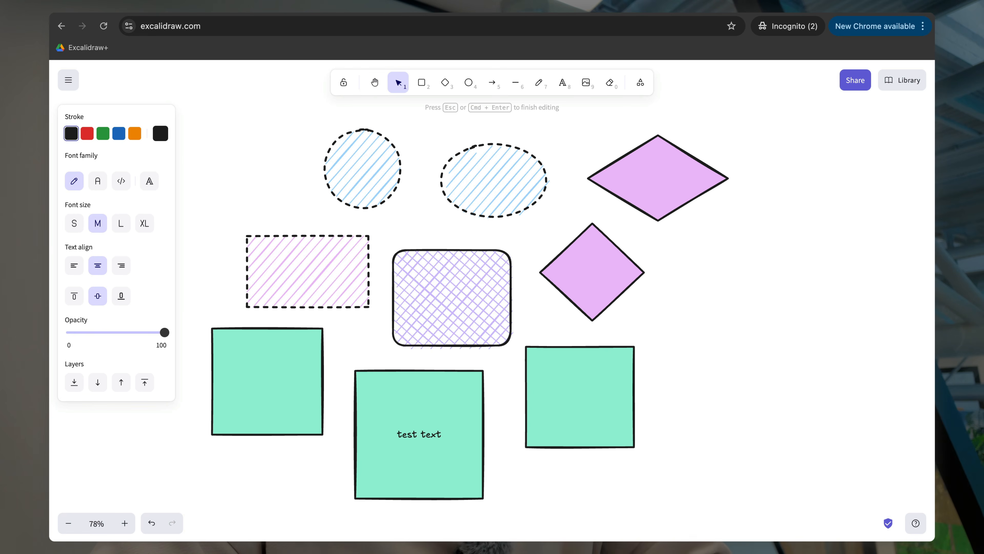
key(Escape)
click(743, 391)
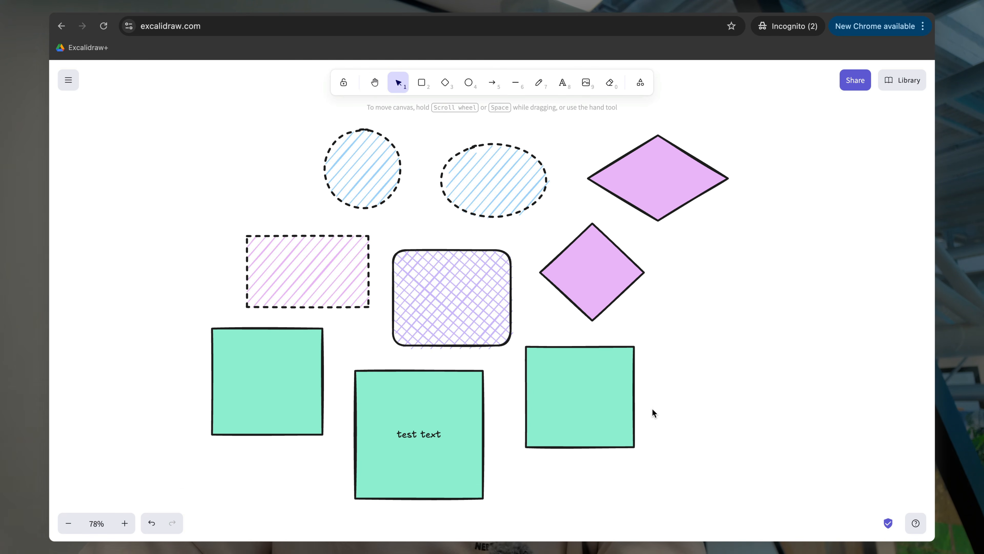
Step: Open and leave text entry in the teal rectangle beside the labelled one, and view the labelled one's text options and available fonts
double_click(582, 390)
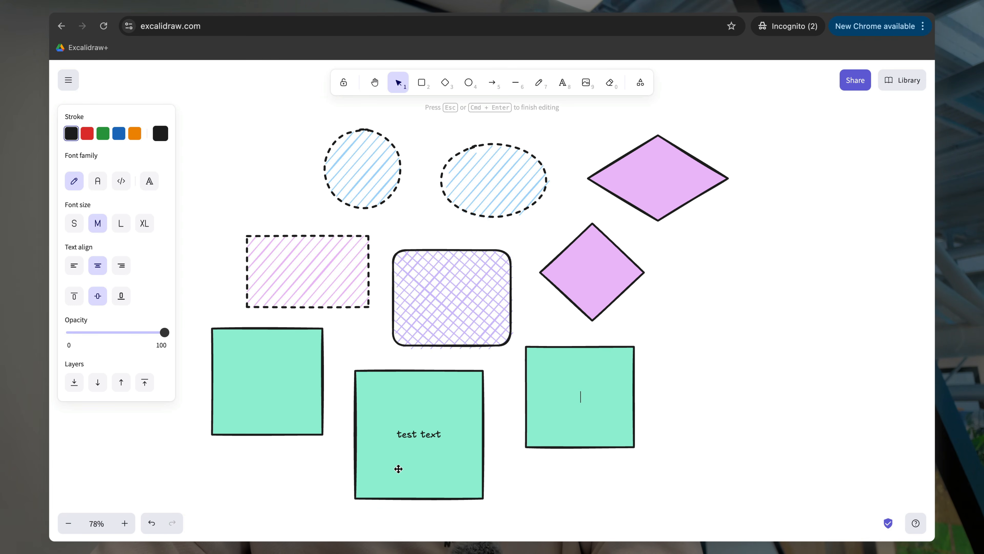
key(Escape)
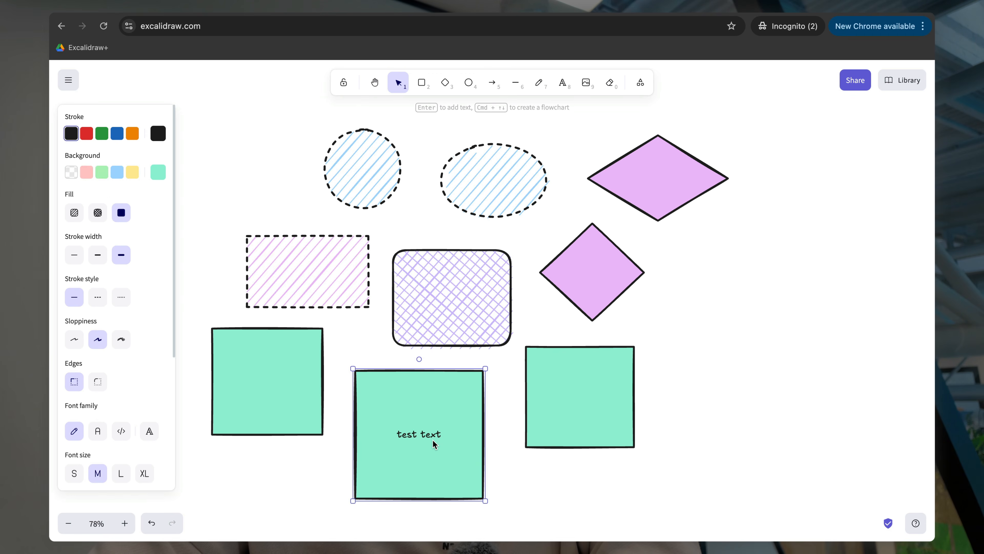
scroll(161, 345, down, 2)
scroll(162, 345, down, 2)
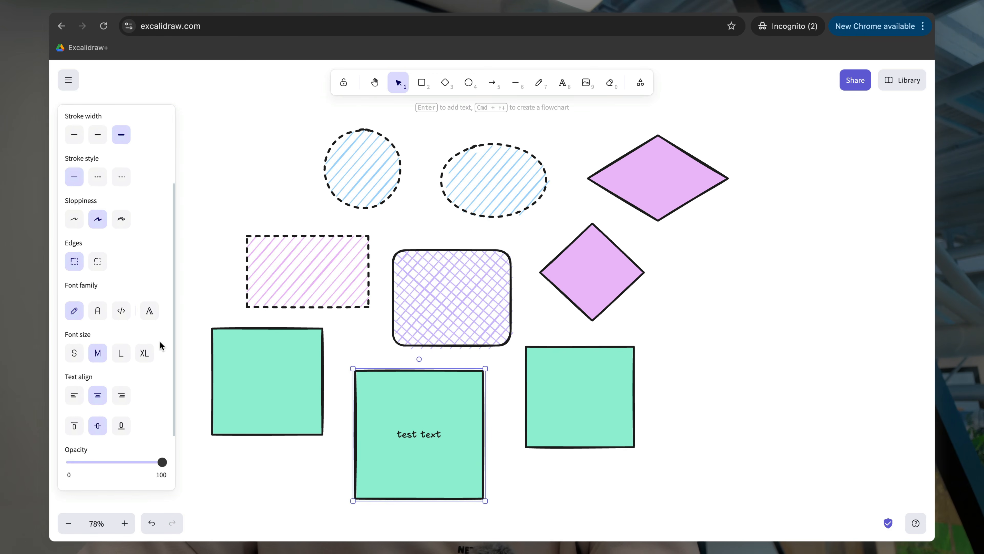
scroll(119, 328, down, 1)
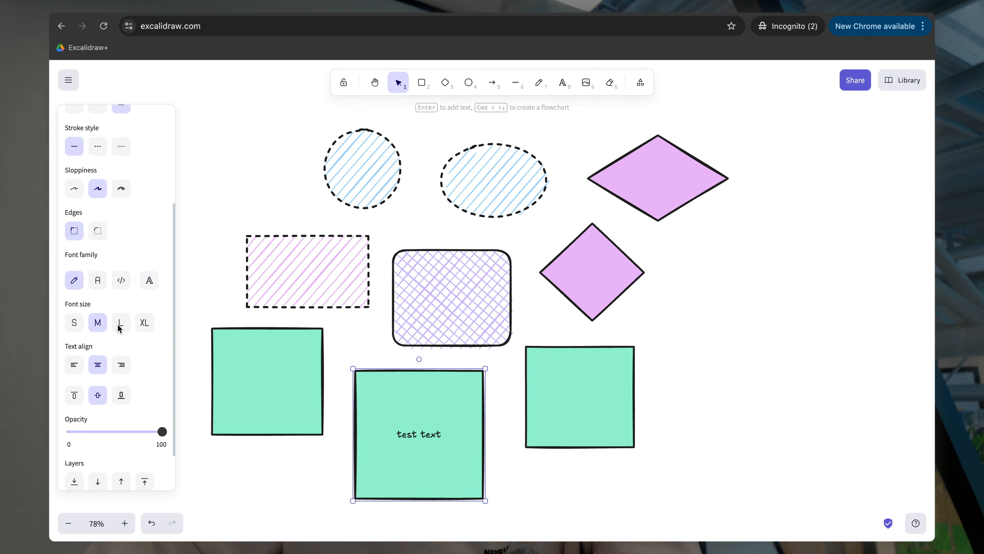
click(149, 281)
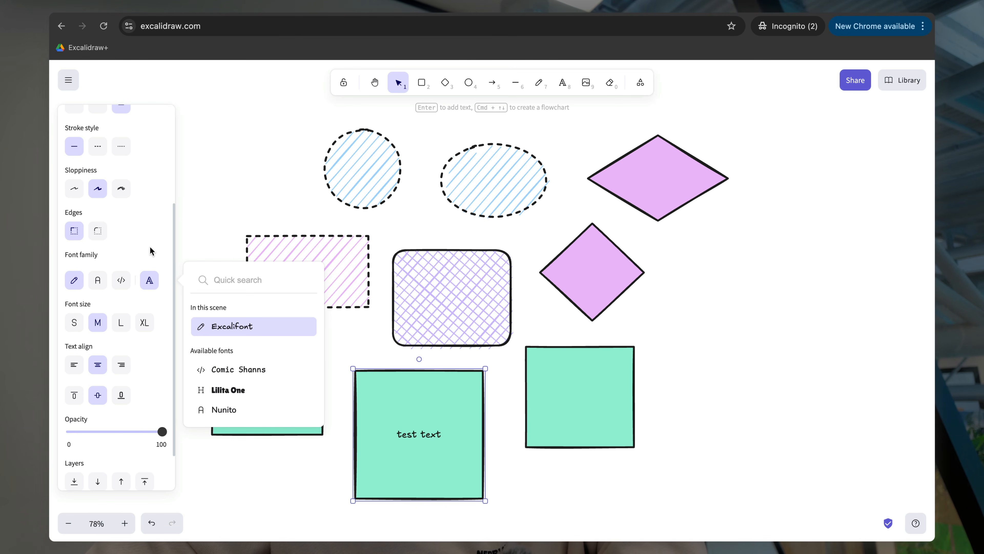
scroll(154, 222, down, 2)
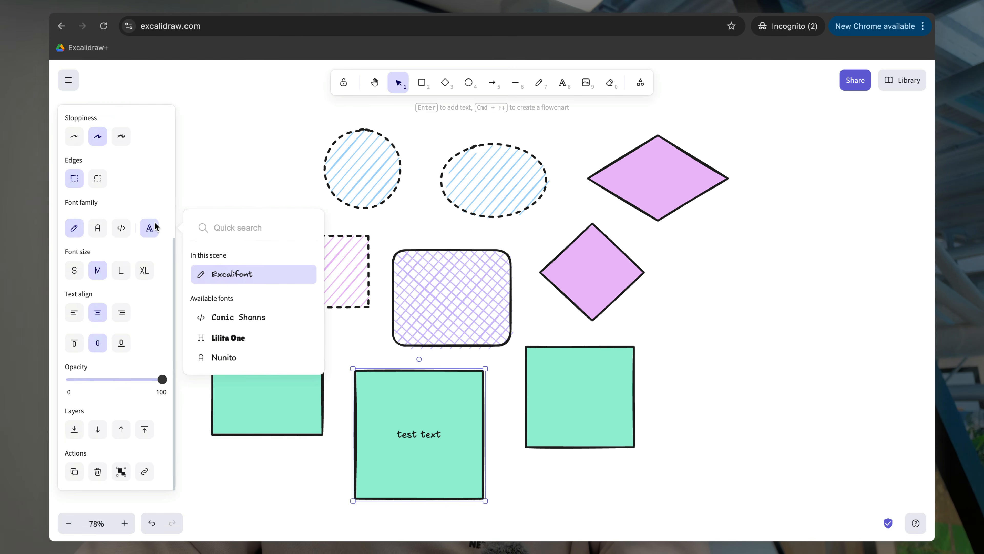
click(248, 113)
Step: Draw a straight arrow sloping down and to the left in the empty area right of the diamonds
scroll(472, 402, up, 2)
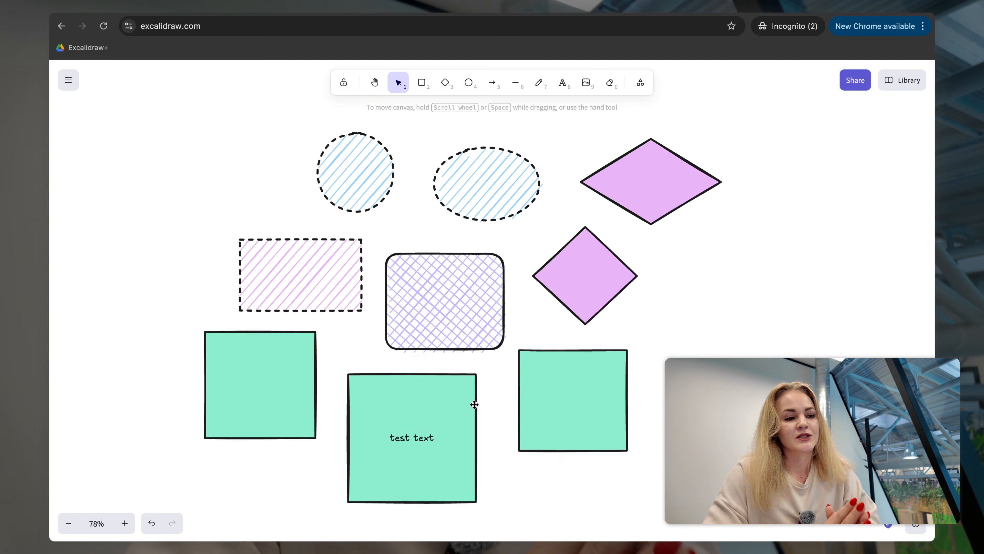
scroll(474, 405, right, 2)
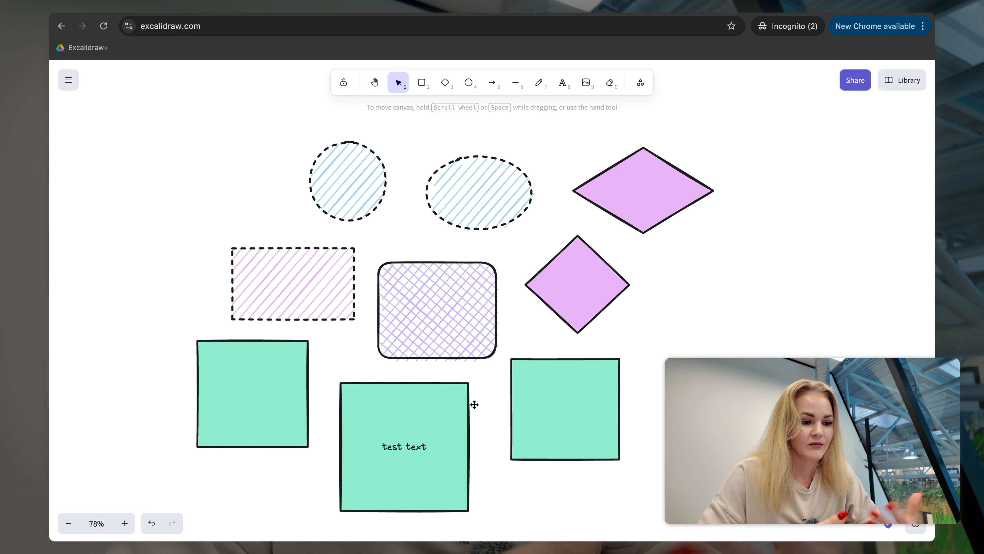
scroll(548, 341, right, 2)
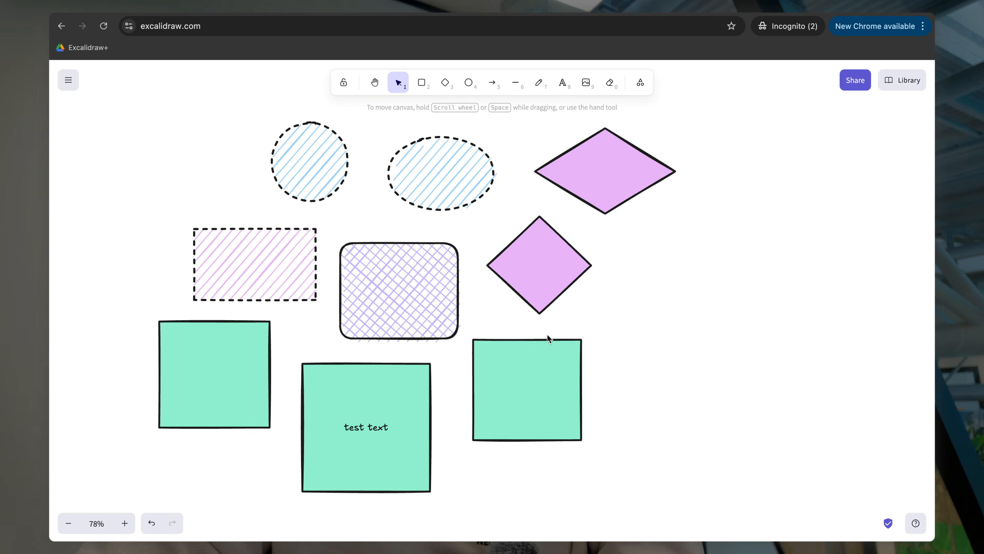
scroll(636, 302, right, 1)
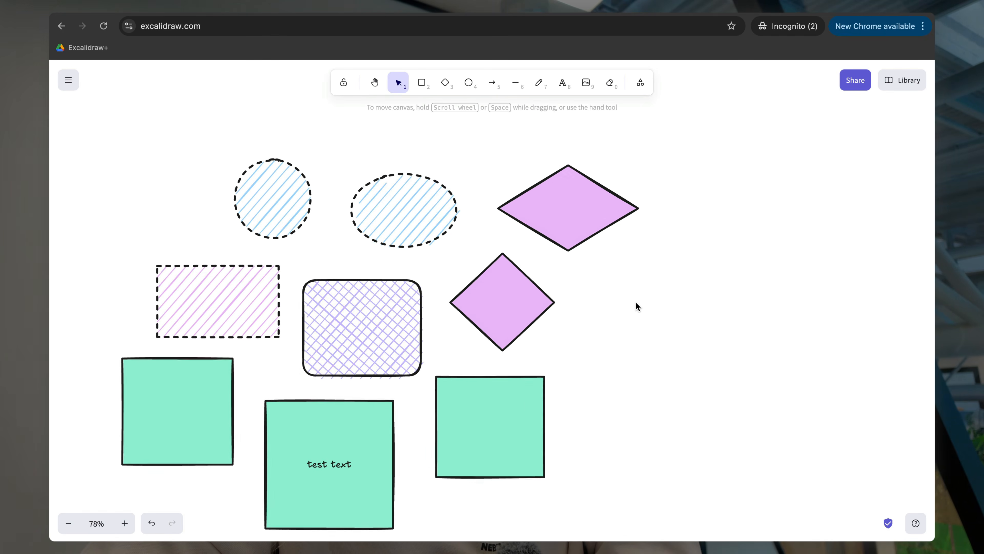
scroll(636, 302, down, 1)
scroll(636, 302, up, 1)
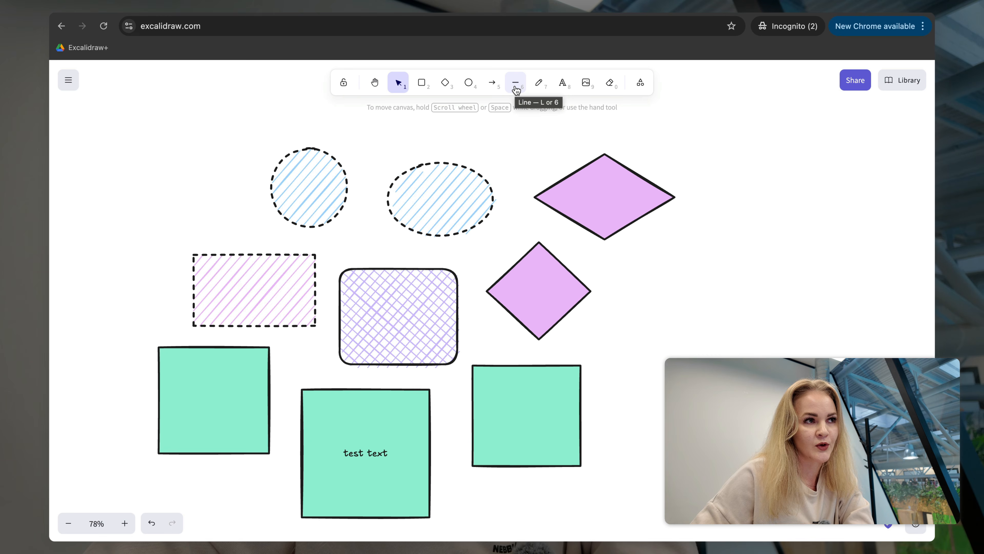
click(499, 84)
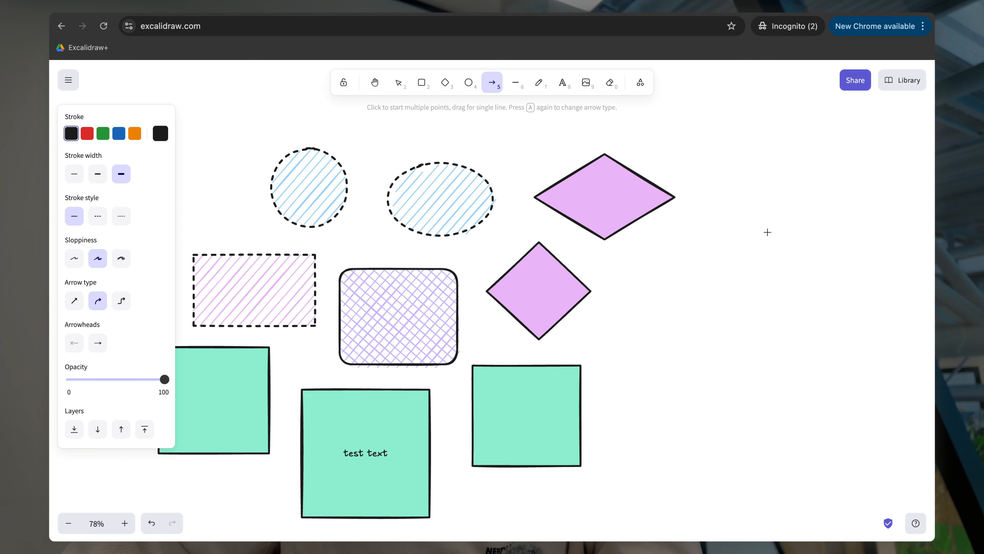
drag(774, 226, 626, 331)
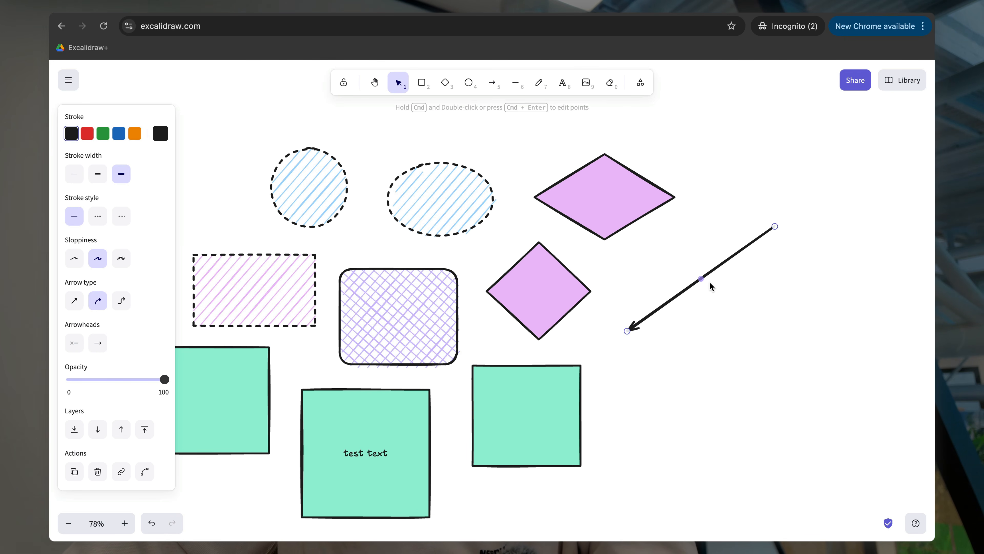
Step: Draw a wavy multi-point curved arrow running leftward above the ellipses and diamonds with five bends, and nudge it slightly up and to the right
scroll(713, 289, up, 3)
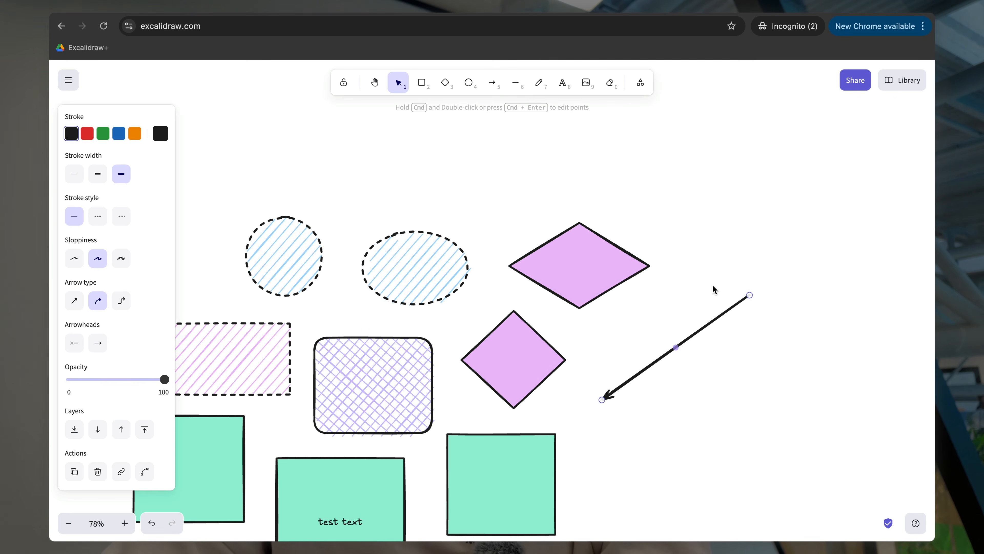
click(492, 83)
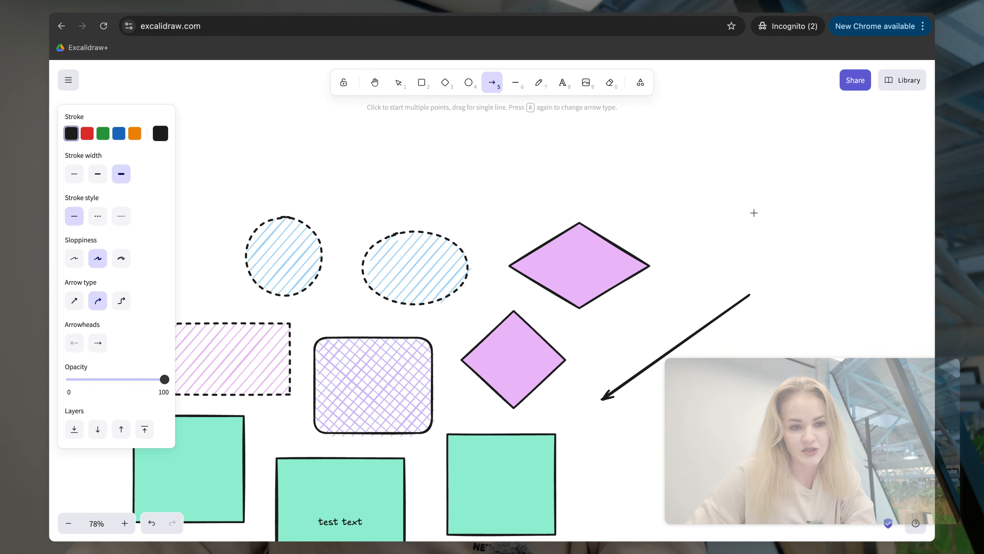
click(750, 238)
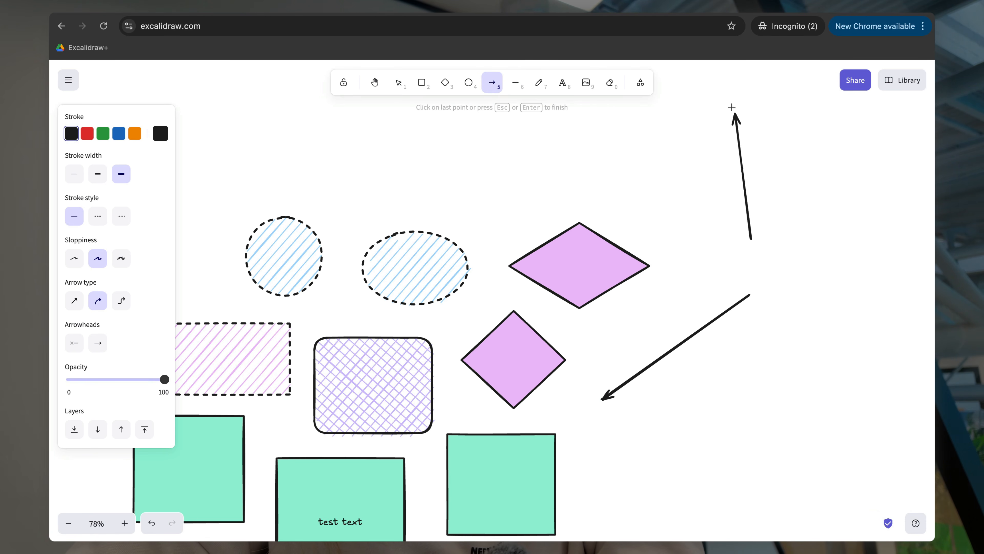
click(726, 157)
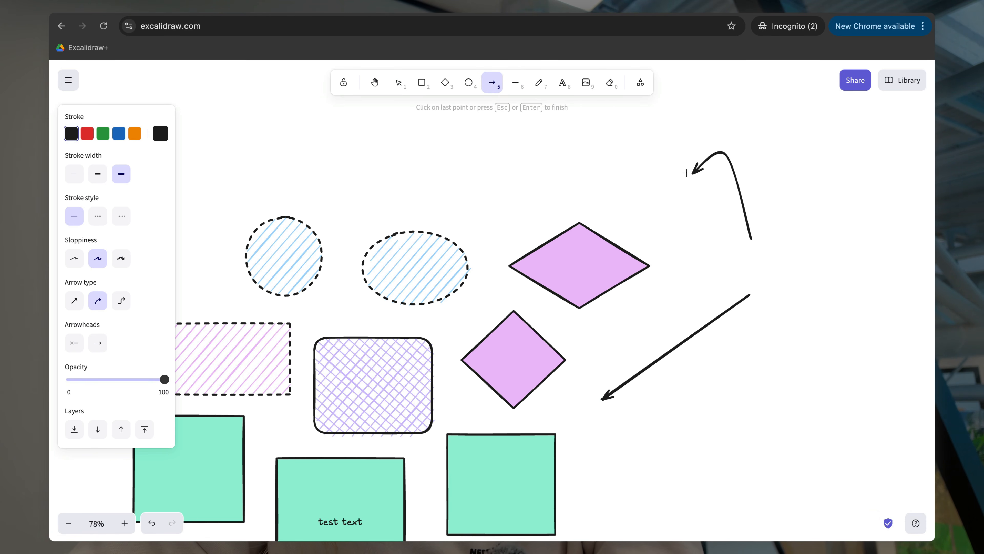
click(643, 177)
click(579, 149)
click(521, 176)
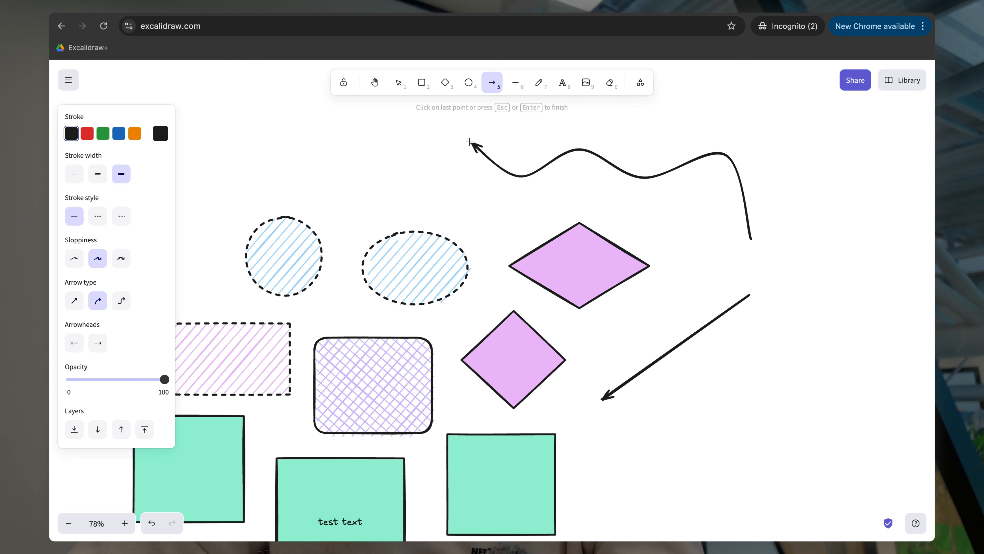
click(469, 142)
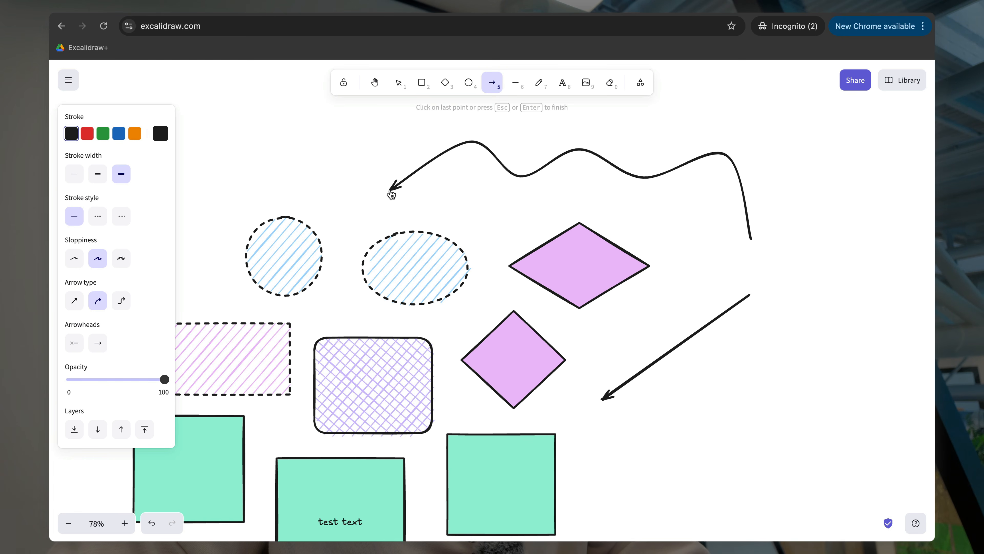
key(Escape)
mouse_move(667, 144)
mouse_down()
mouse_move(673, 159)
mouse_move(675, 141)
mouse_up()
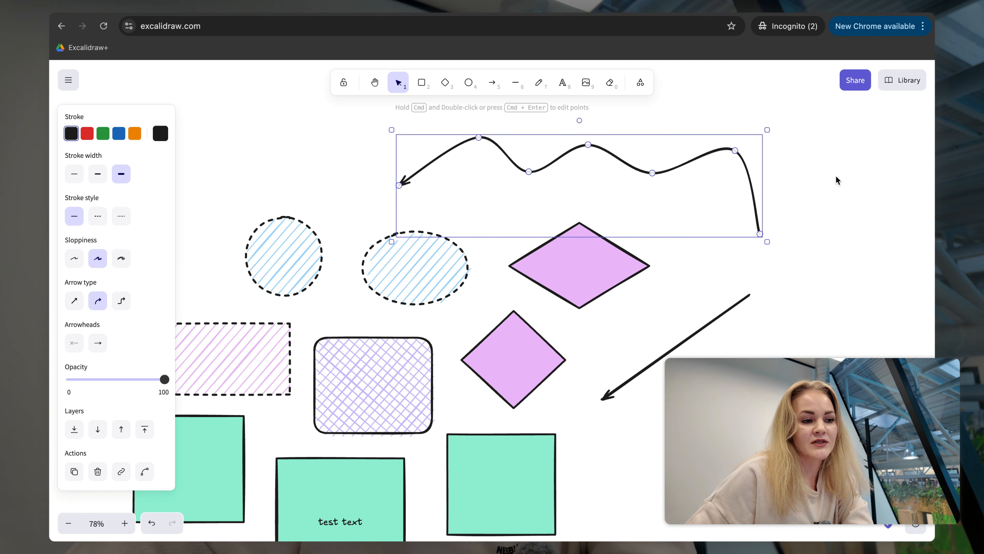
scroll(836, 177, down, 3)
scroll(836, 176, left, 2)
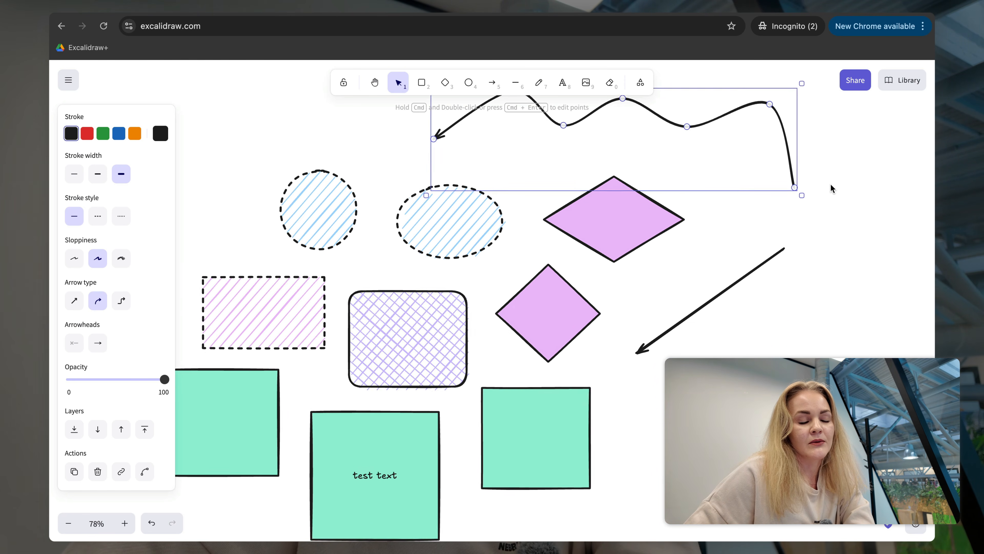
scroll(832, 189, up, 1)
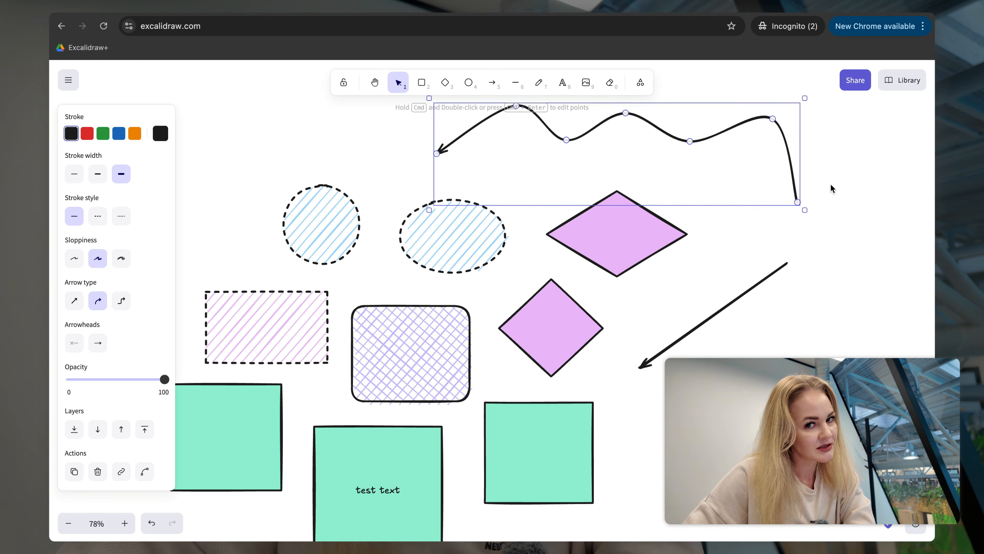
scroll(671, 380, up, 1)
scroll(671, 379, right, 1)
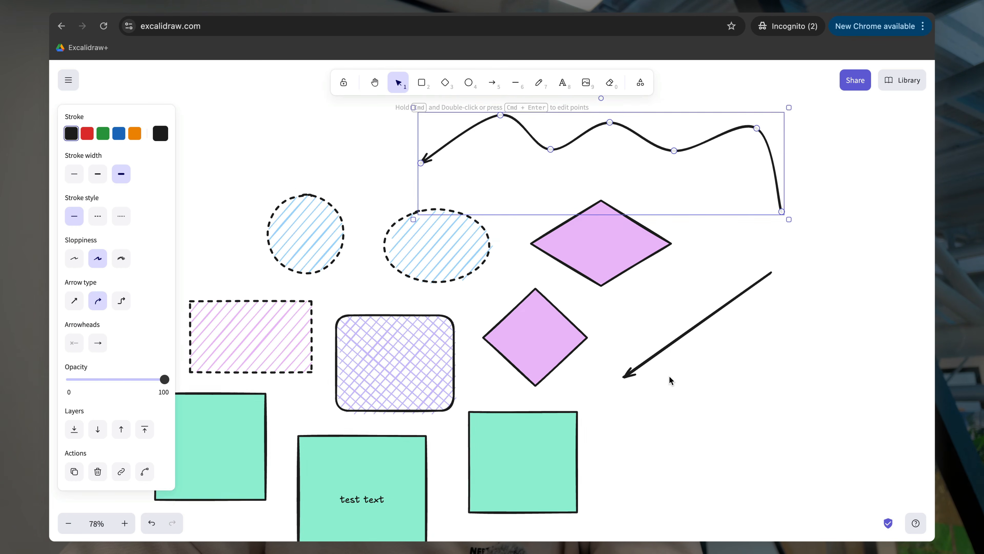
scroll(671, 380, down, 1)
scroll(671, 380, left, 1)
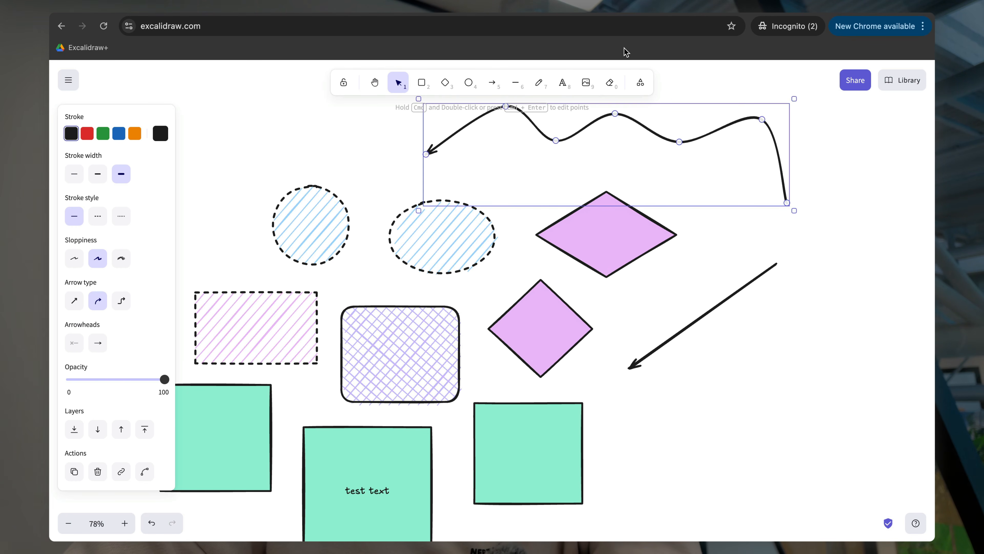
Step: Draw a curved arrow arching from the top of the dashed blue circle to the top of the dashed blue ellipse
click(493, 83)
scroll(688, 349, down, 5)
scroll(688, 349, left, 2)
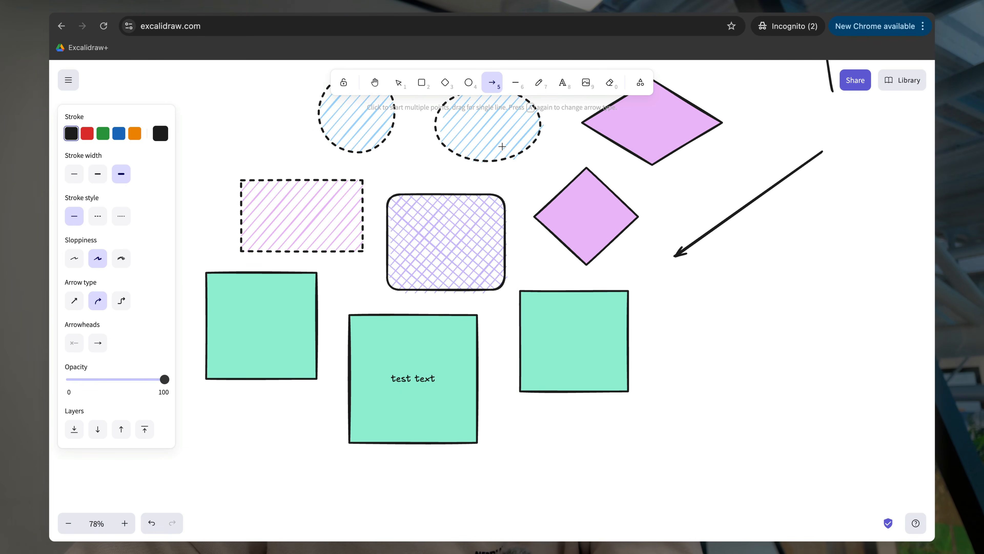
scroll(496, 162, up, 4)
scroll(496, 163, right, 1)
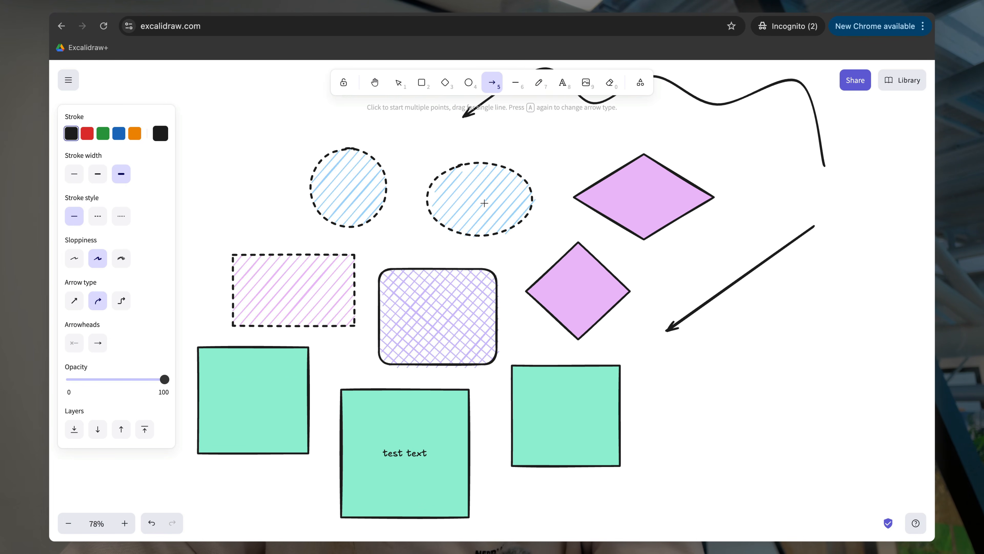
scroll(378, 157, up, 3)
scroll(378, 157, right, 1)
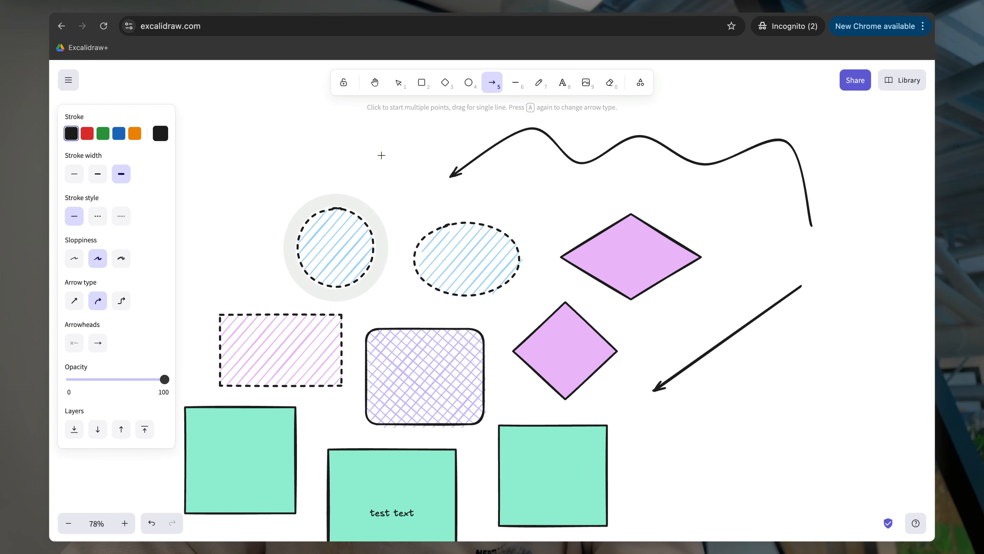
click(354, 205)
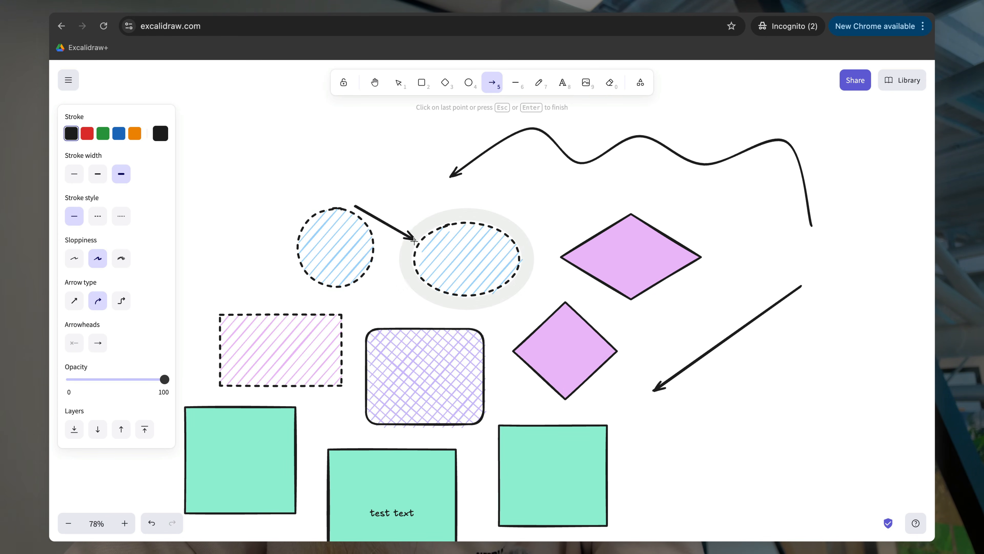
click(399, 163)
click(442, 222)
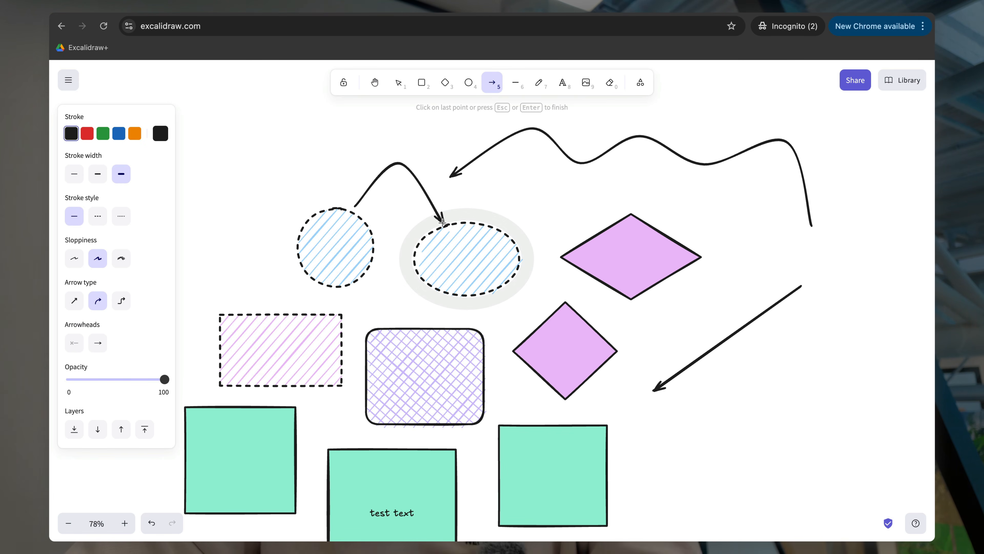
key(Escape)
Step: Move the dashed blue circle up and to the left, and shift the connected ellipse slightly to the right
mouse_move(330, 240)
mouse_down()
mouse_move(309, 194)
mouse_move(272, 198)
mouse_move(318, 230)
mouse_move(279, 213)
mouse_move(282, 222)
mouse_move(305, 186)
mouse_move(288, 204)
mouse_up()
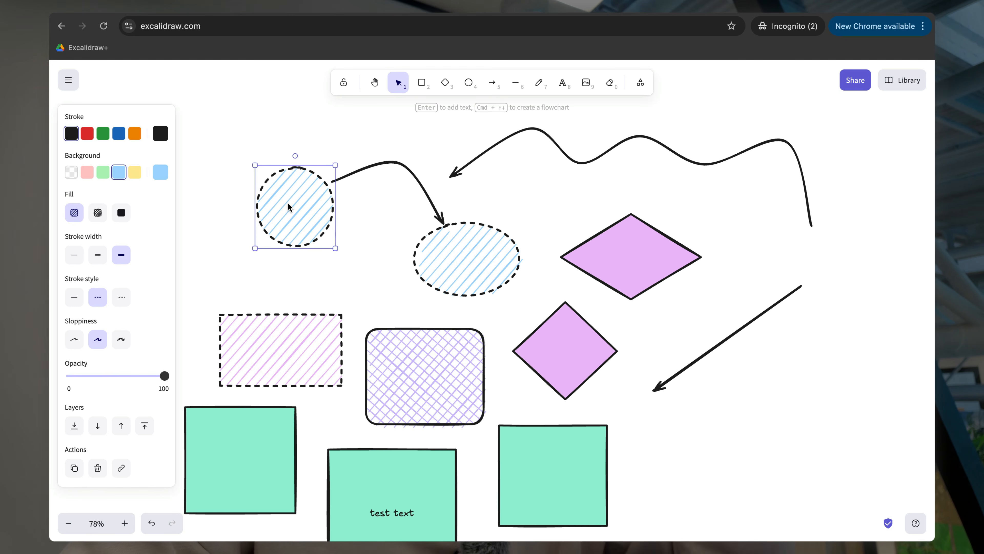
mouse_move(464, 274)
mouse_down()
mouse_move(475, 262)
mouse_move(485, 269)
mouse_up()
scroll(450, 226, left, 3)
scroll(473, 228, down, 2)
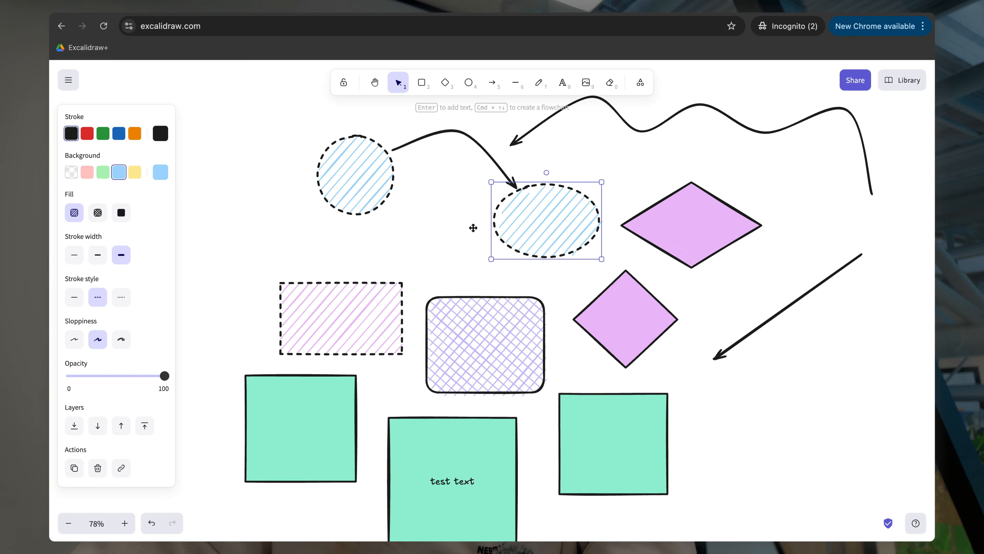
scroll(473, 228, up, 2)
Step: Try the sharp type on the arrow joining the circle and ellipse, raise its middle point, and return it to the curved type
click(454, 191)
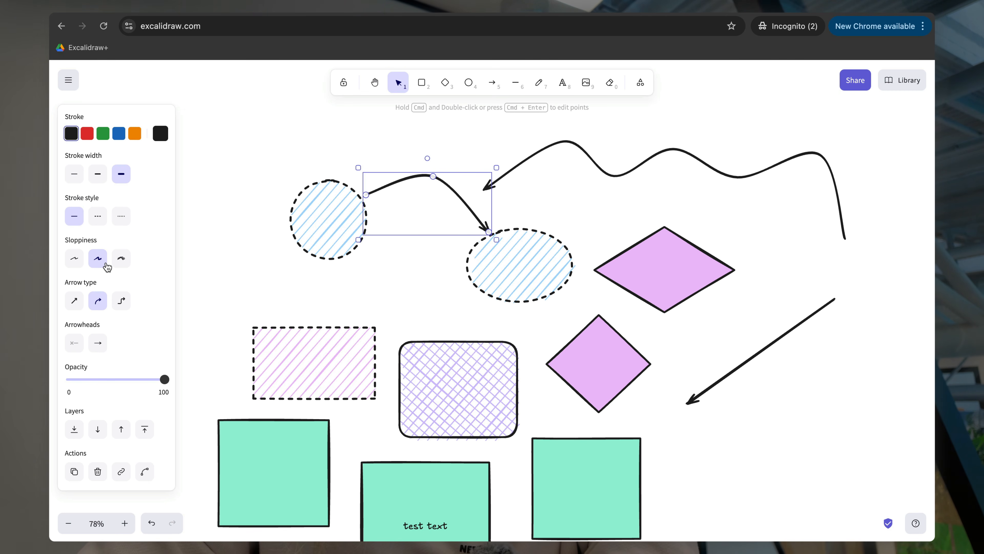
click(75, 306)
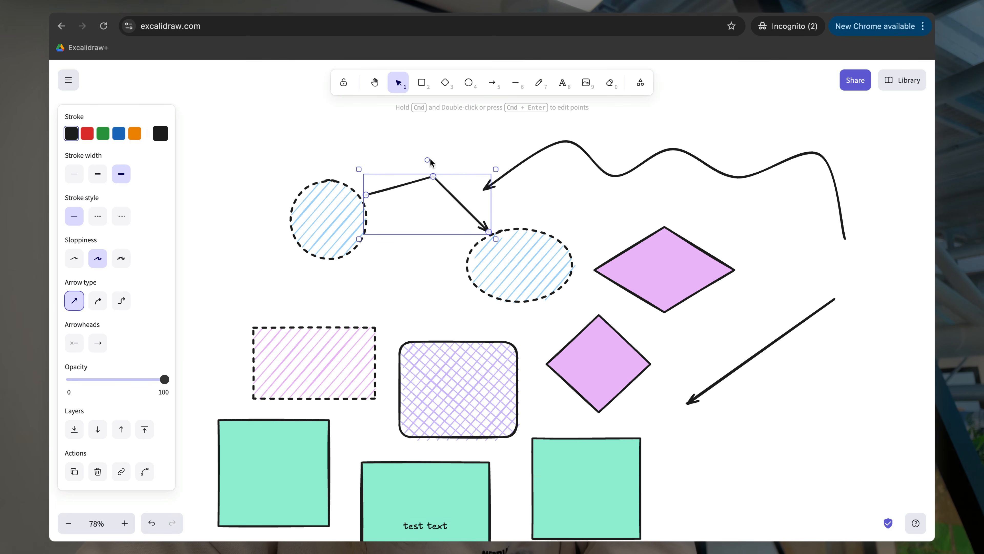
mouse_move(436, 175)
mouse_down()
mouse_move(439, 192)
mouse_move(446, 149)
mouse_move(437, 157)
mouse_up()
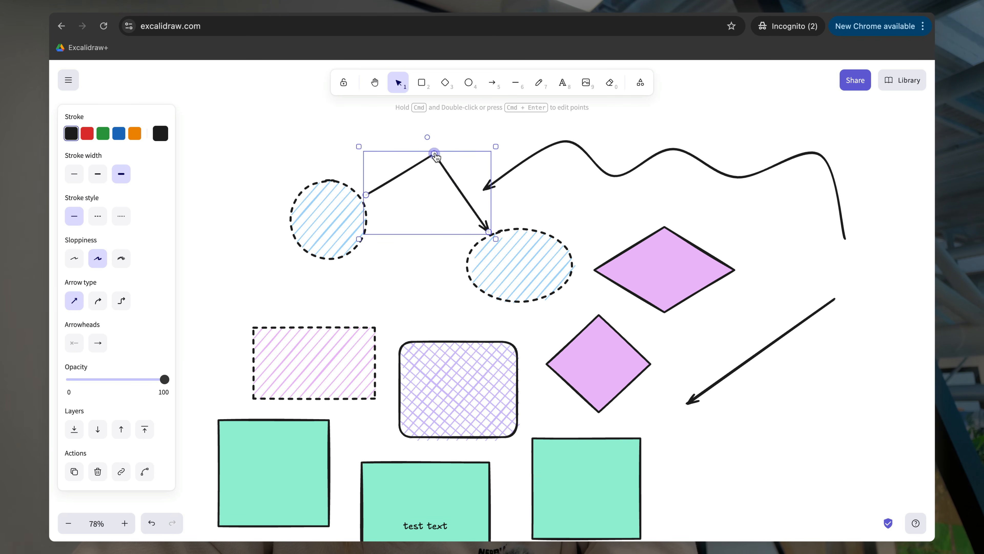
click(99, 302)
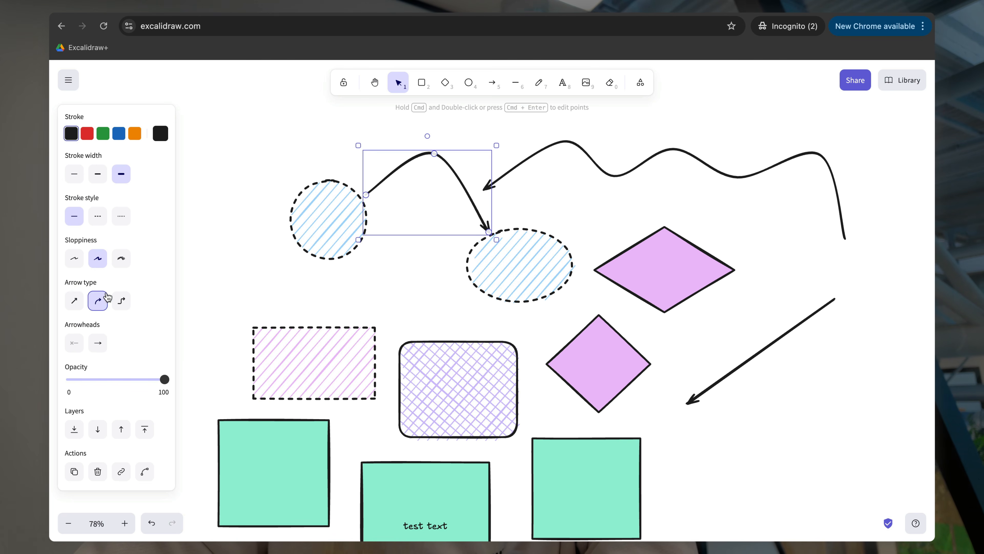
Step: Change the circle-to-ellipse arrow to the elbow type with an extra step midway, and move the circle up and to the left
click(123, 302)
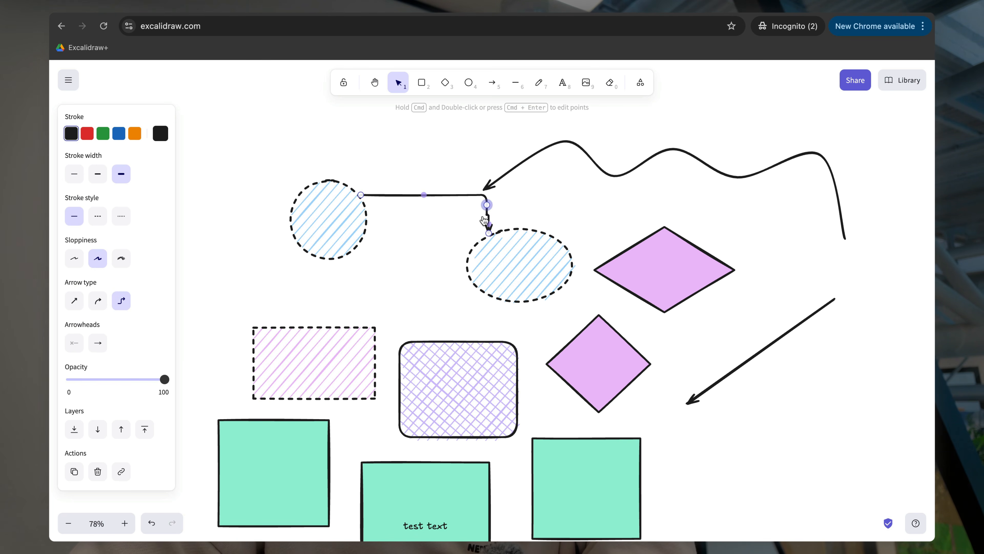
drag(488, 211, 418, 230)
mouse_move(339, 221)
mouse_down()
mouse_move(314, 191)
mouse_move(356, 194)
mouse_up()
Step: Reattach the elbow arrow's head to the ellipse's left edge, shift its first vertical segment closer to the circle, and deselect it
click(405, 170)
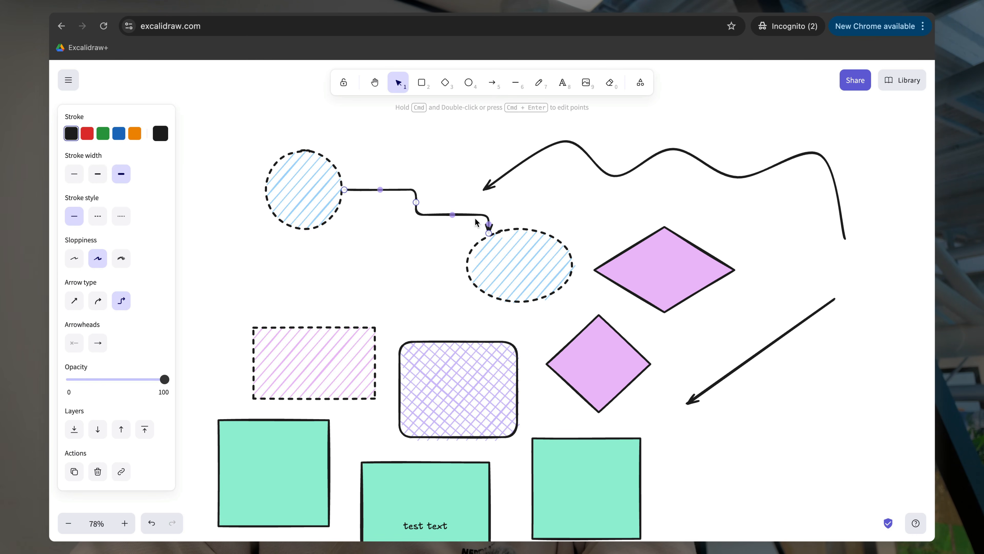
drag(489, 236, 458, 268)
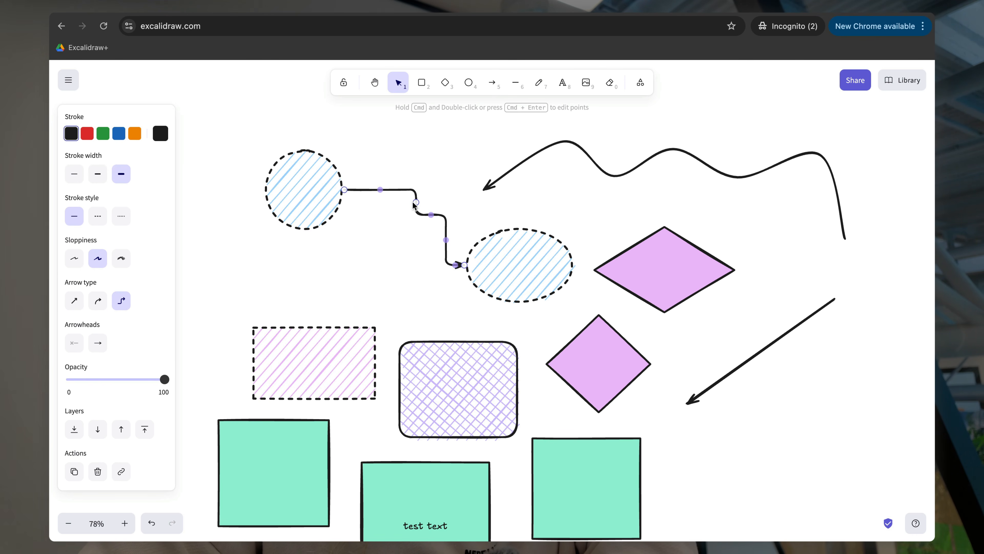
drag(413, 203, 391, 210)
scroll(429, 164, up, 1)
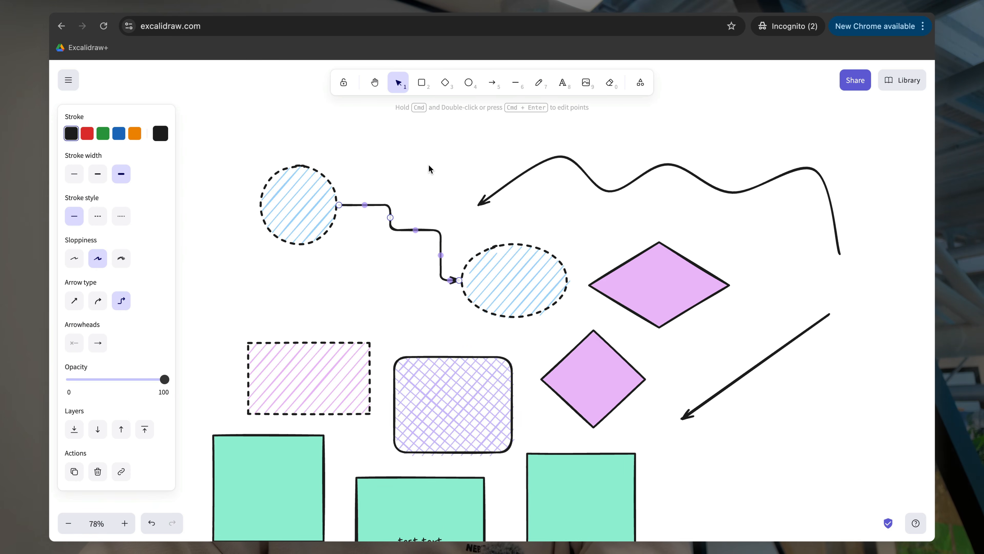
click(428, 164)
Step: Edit the points of the straight sloping arrow, adding four new points pulled alternately to either side to form a winding curve
scroll(428, 164, right, 2)
scroll(428, 164, up, 2)
scroll(428, 165, right, 2)
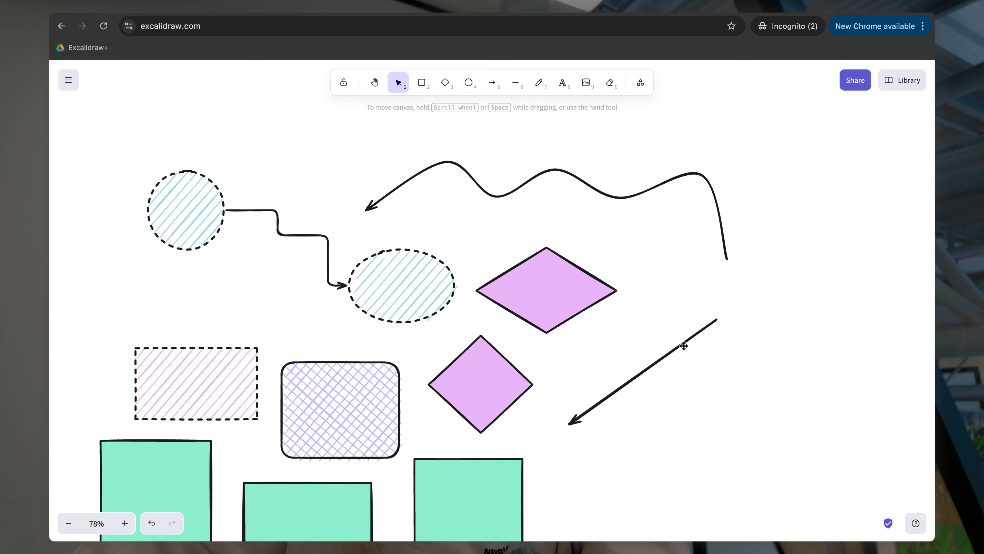
click(684, 346)
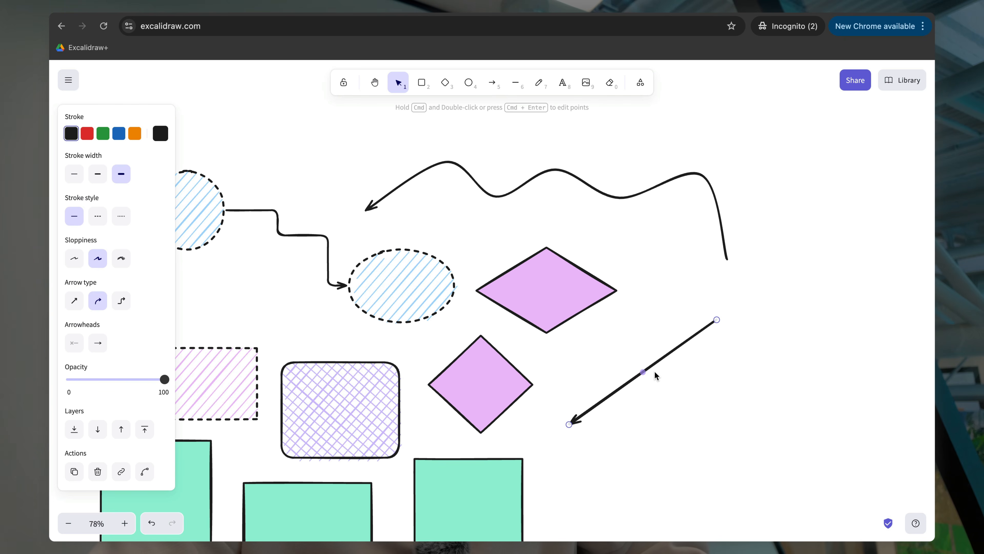
key(super+Return)
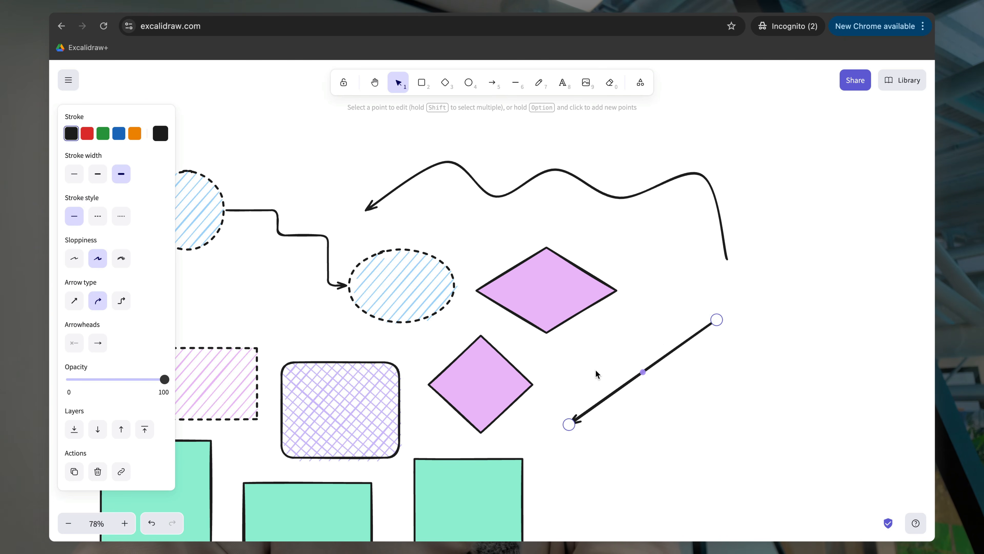
scroll(655, 387, down, 2)
scroll(654, 388, right, 1)
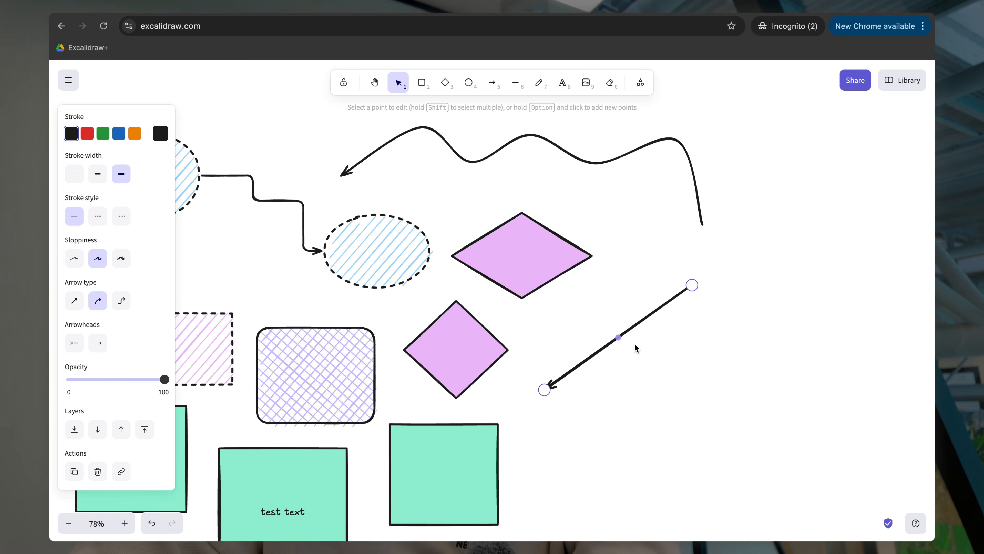
drag(619, 338, 672, 409)
drag(690, 351, 640, 299)
drag(608, 406, 587, 477)
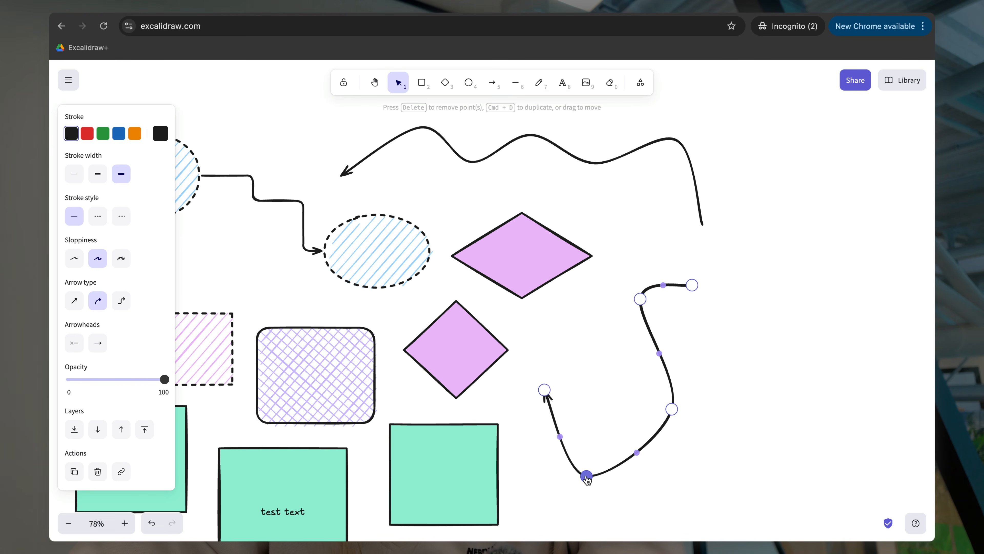
drag(663, 359, 585, 365)
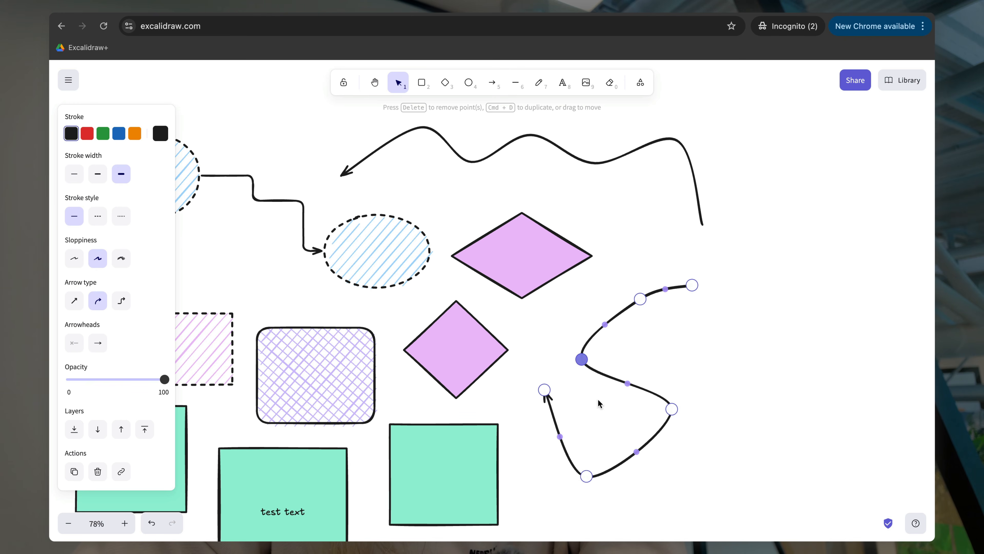
Step: Add another point in the winding arrow's lower bend and reposition two existing points to widen the curve into a smoother S shape
drag(636, 451, 683, 474)
drag(672, 410, 691, 389)
drag(581, 357, 629, 326)
Step: Attach the winding arrow's head to the right edge of the rightmost teal rectangle and its tail to the wide violet diamond
scroll(629, 325, down, 5)
scroll(628, 325, left, 3)
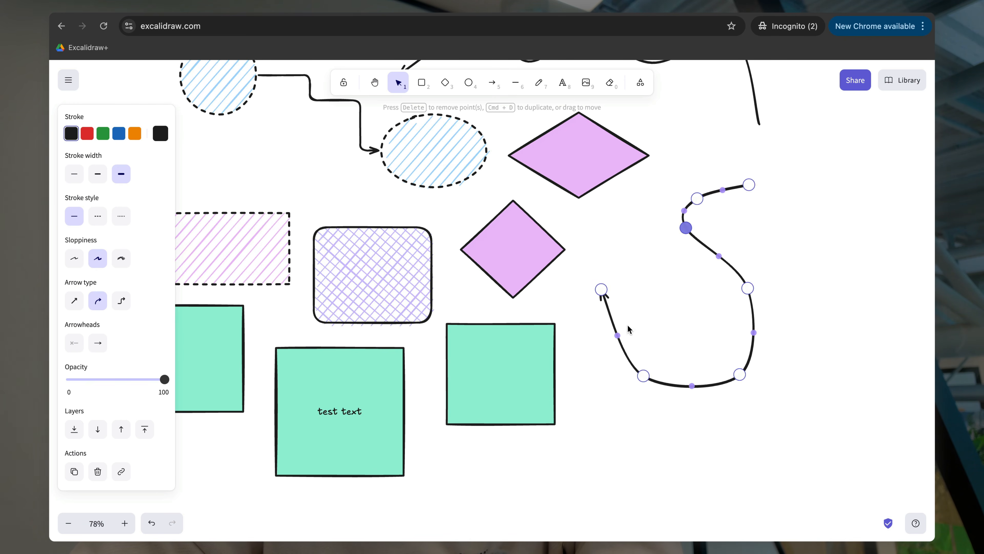
drag(601, 291, 563, 377)
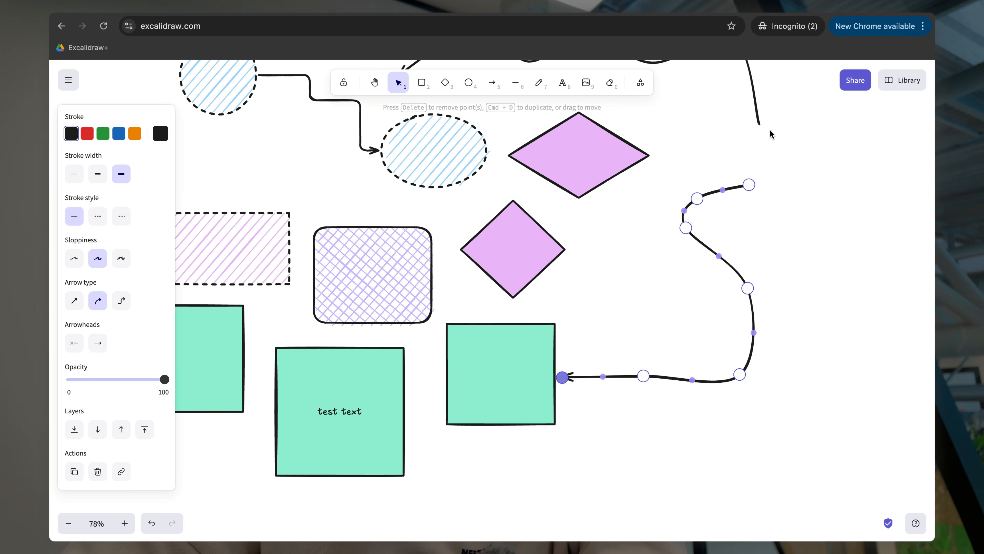
drag(754, 183, 622, 178)
scroll(710, 303, up, 3)
scroll(710, 304, right, 1)
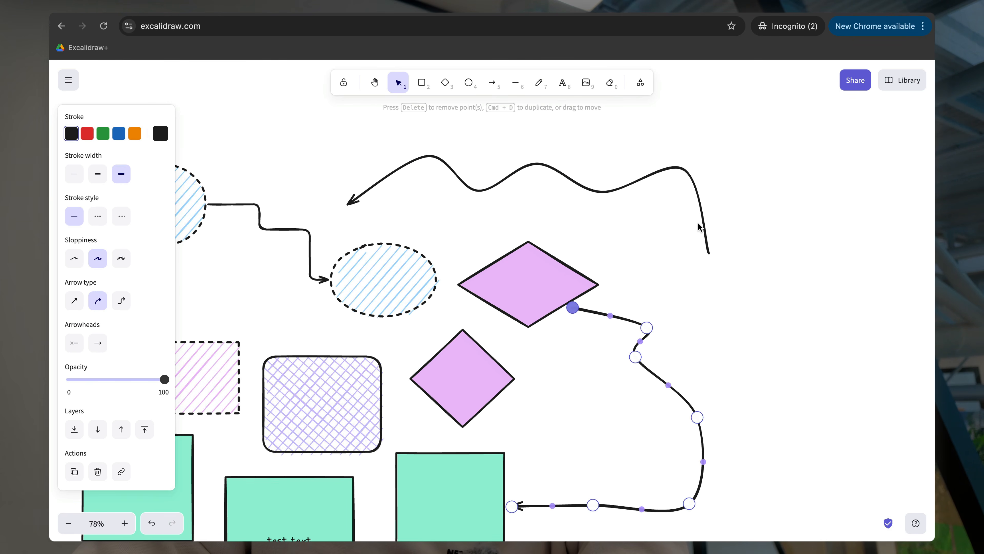
Step: Reposition three bend points of the arrow joining the wide diamond to the teal rectangle, deepening its curves, and deselect it
scroll(700, 377, down, 2)
scroll(701, 377, left, 1)
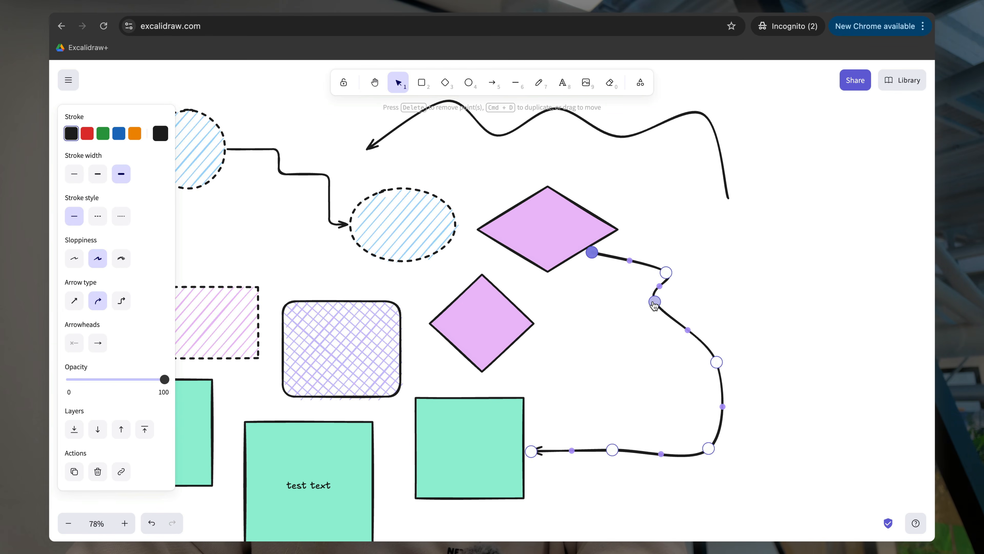
drag(654, 302, 635, 350)
drag(717, 362, 702, 378)
drag(707, 448, 674, 431)
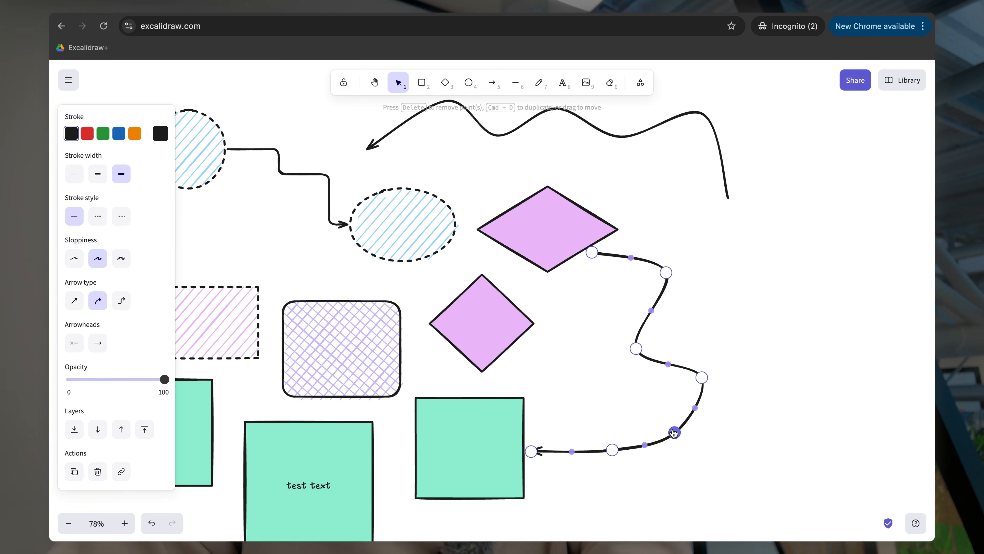
key(Escape)
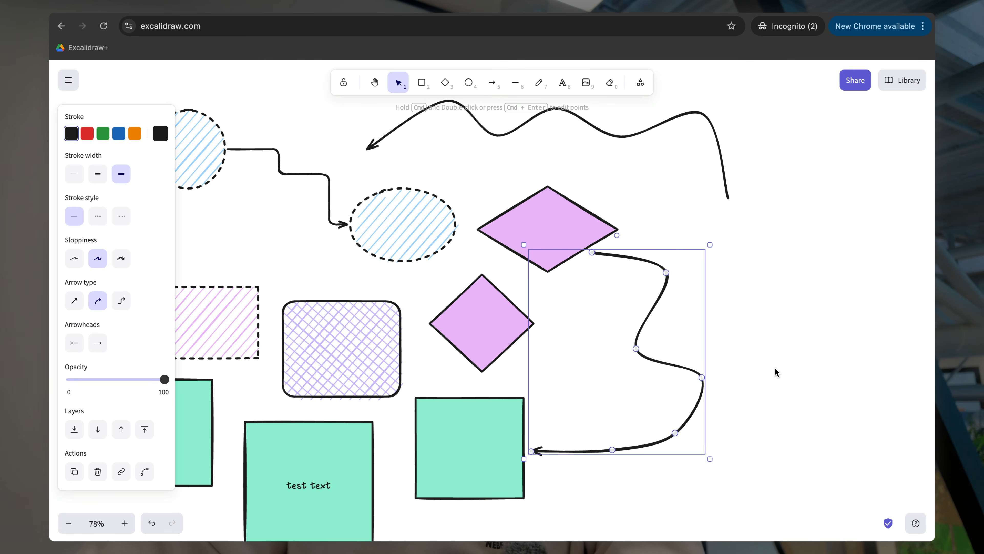
click(775, 367)
Step: Add a standard open arrowhead to the start of the wavy arrow above the diamonds
scroll(664, 371, down, 1)
scroll(664, 370, up, 1)
scroll(664, 371, up, 1)
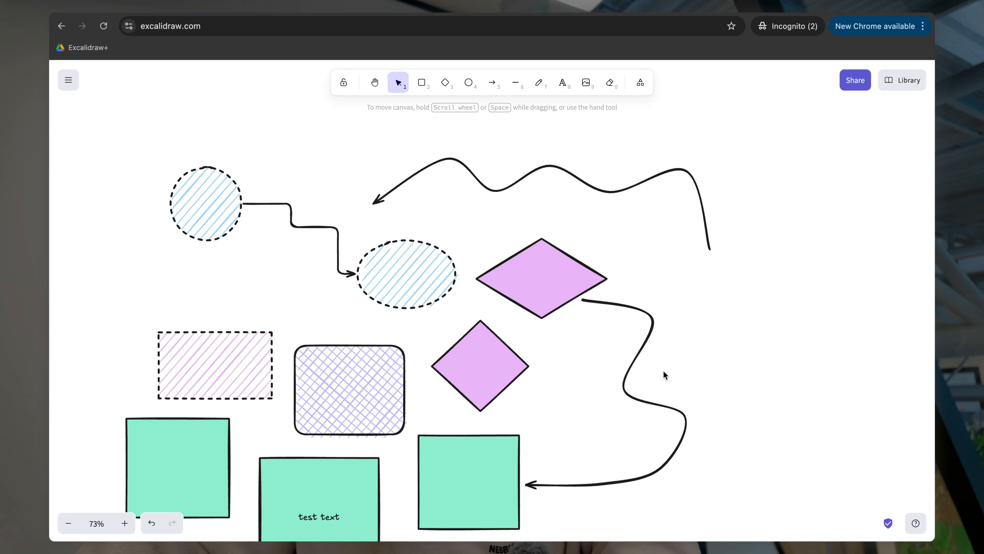
scroll(664, 370, down, 1)
scroll(664, 370, left, 1)
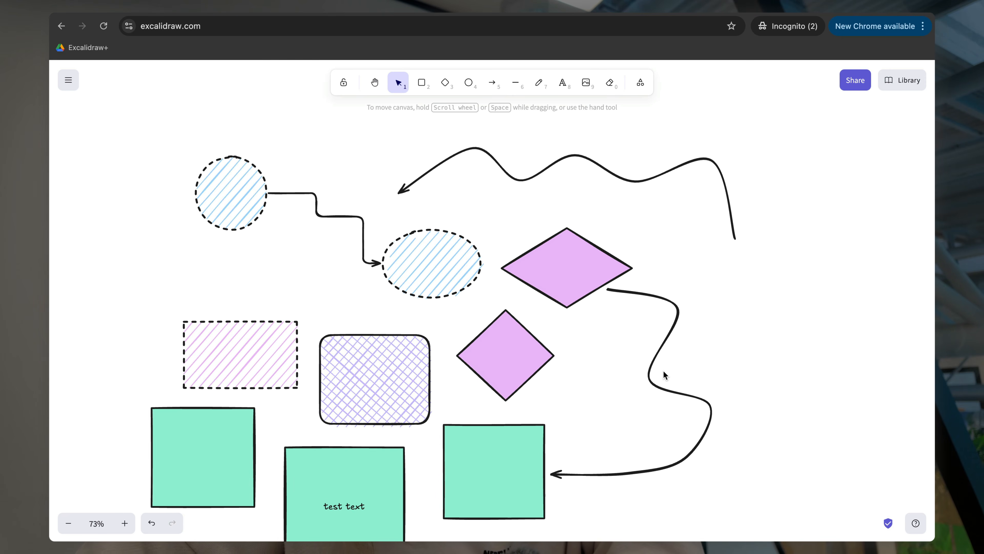
click(725, 206)
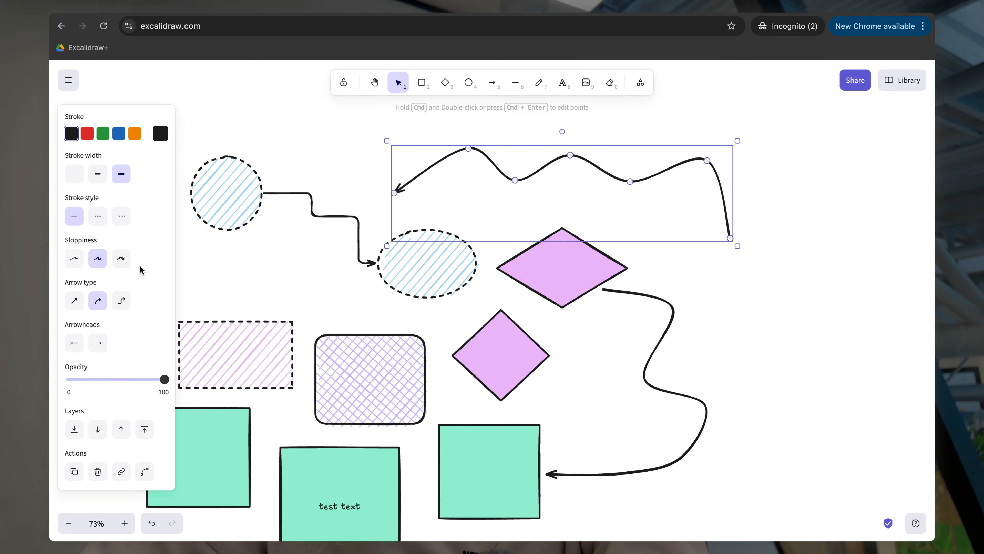
click(74, 343)
click(103, 374)
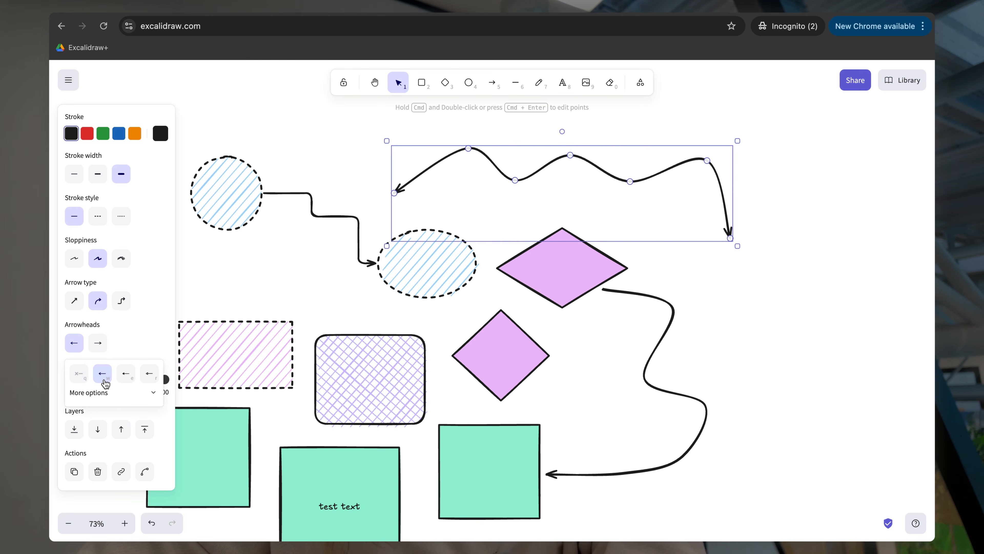
Step: Set the wavy arrow's end arrowhead to an outlined circle and its start arrowhead to a filled diamond, and deselect it
click(97, 343)
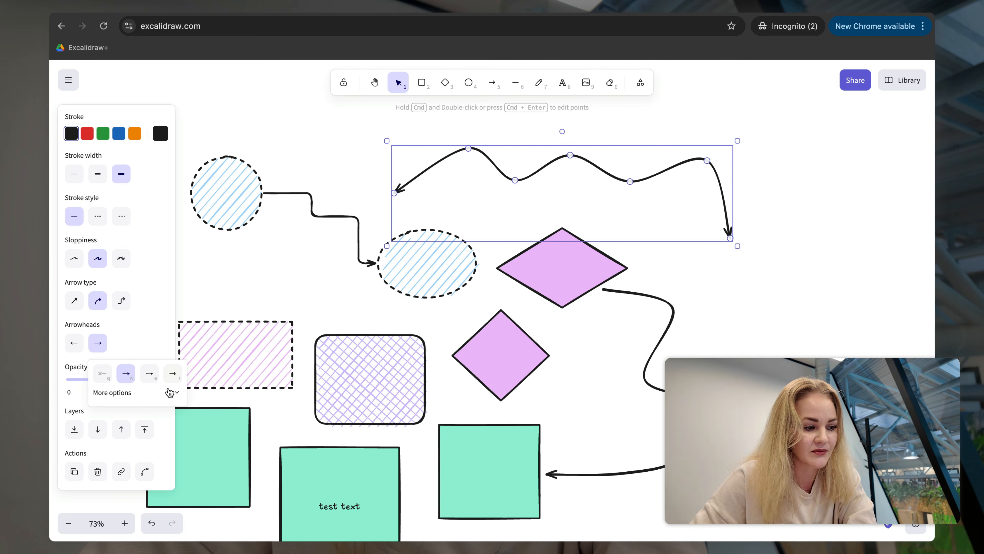
click(176, 394)
click(129, 413)
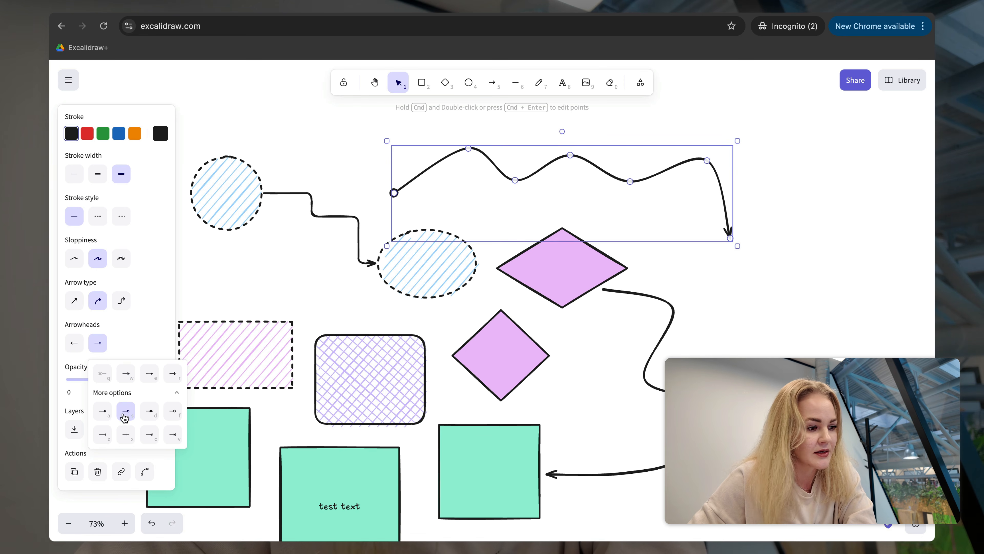
click(74, 343)
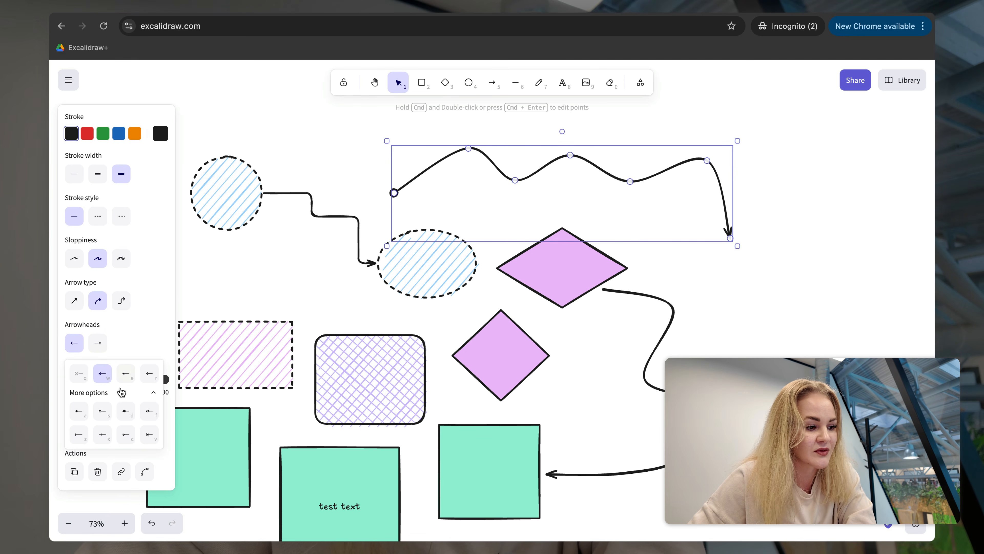
click(129, 414)
click(765, 267)
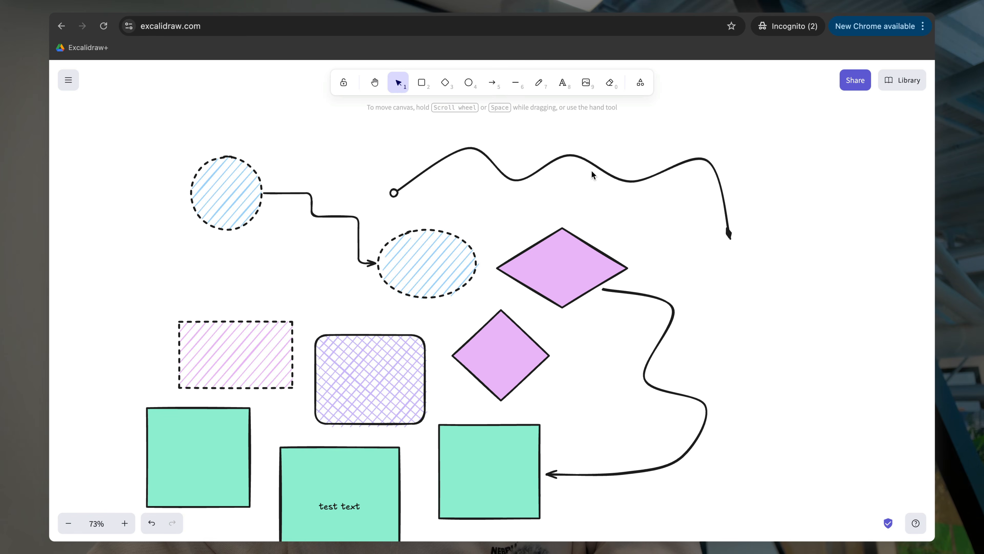
Step: Add the text "Label" to the wavy arrow above the diamonds
click(603, 167)
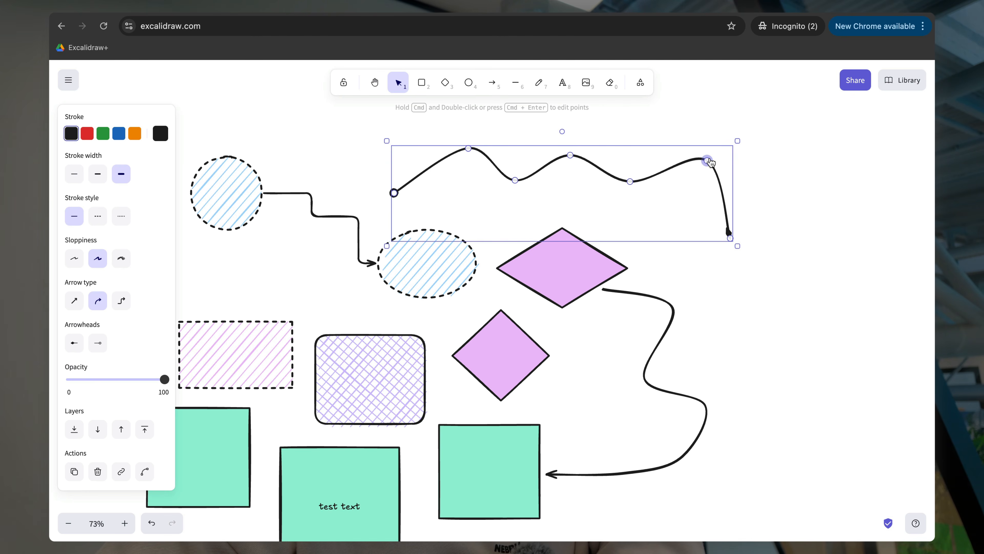
key(Return)
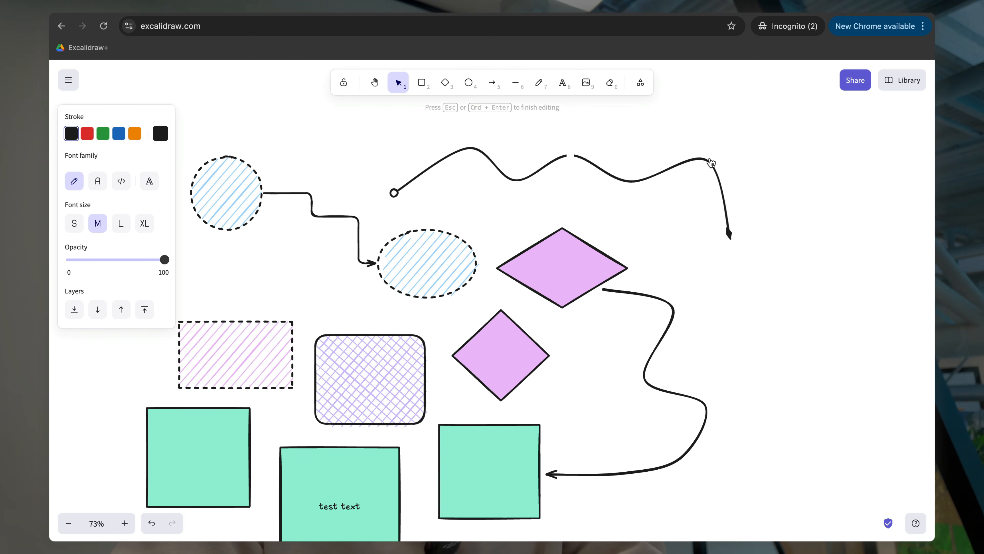
text(4abel)
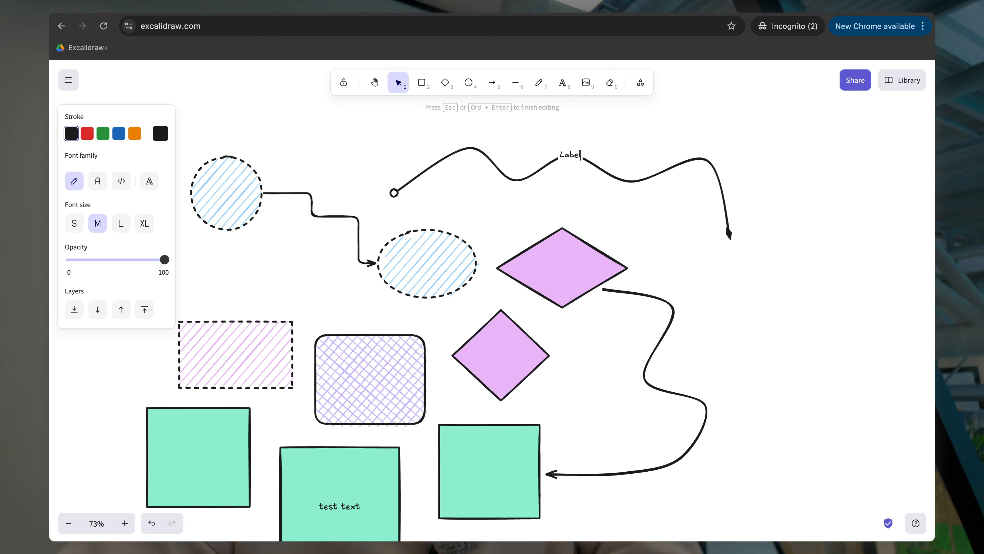
key(Escape)
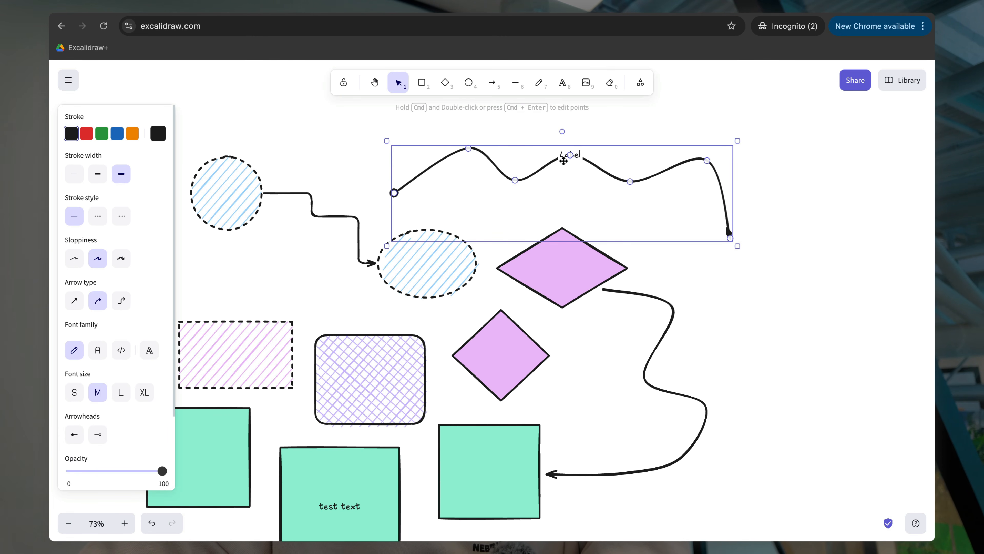
Step: Change the wavy arrow's label to a heavy, bold typeface in size L and deselect it
scroll(136, 317, down, 3)
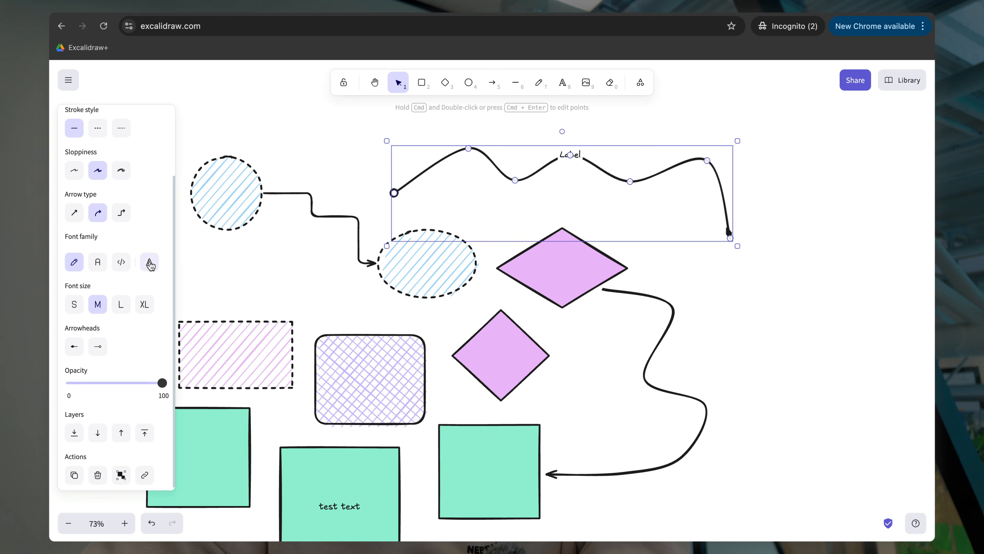
click(149, 264)
click(225, 371)
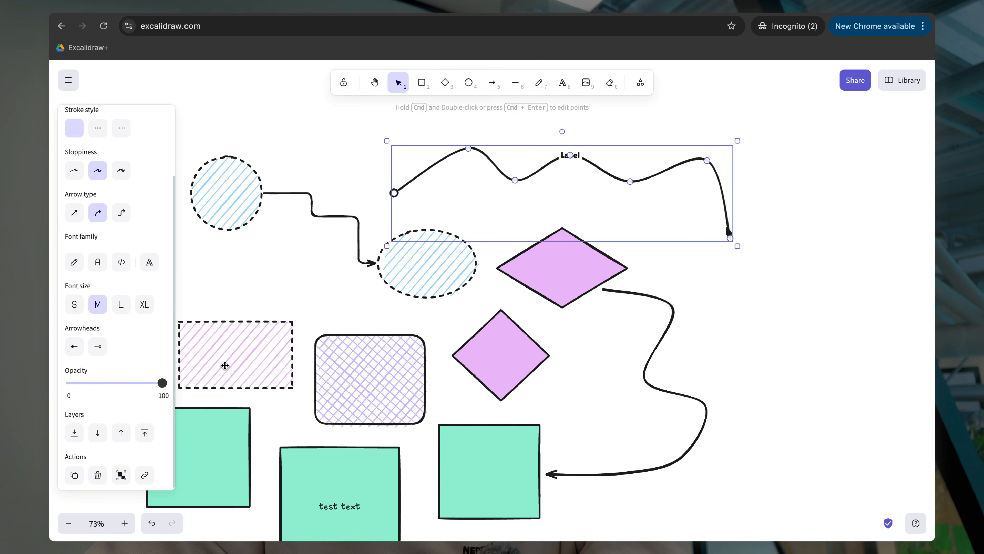
click(124, 304)
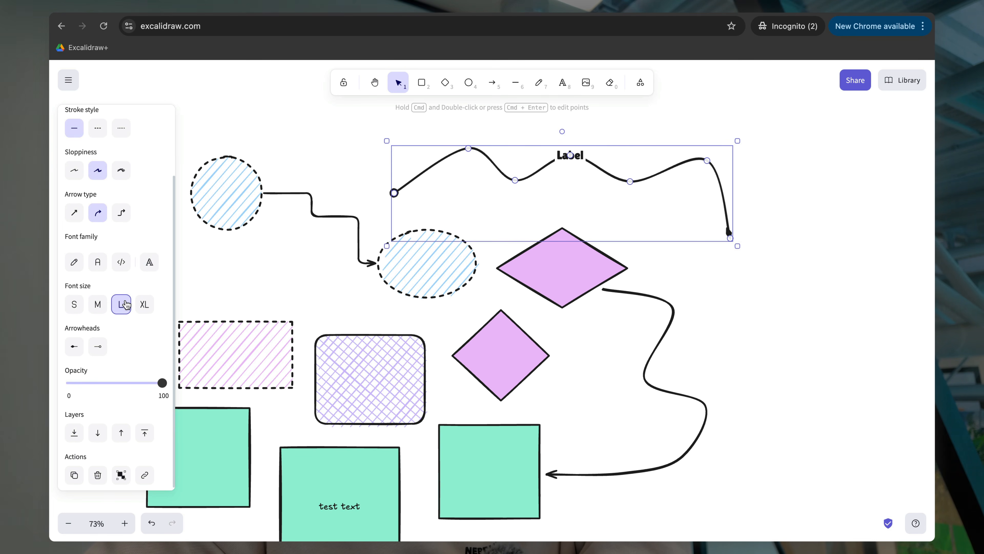
click(785, 179)
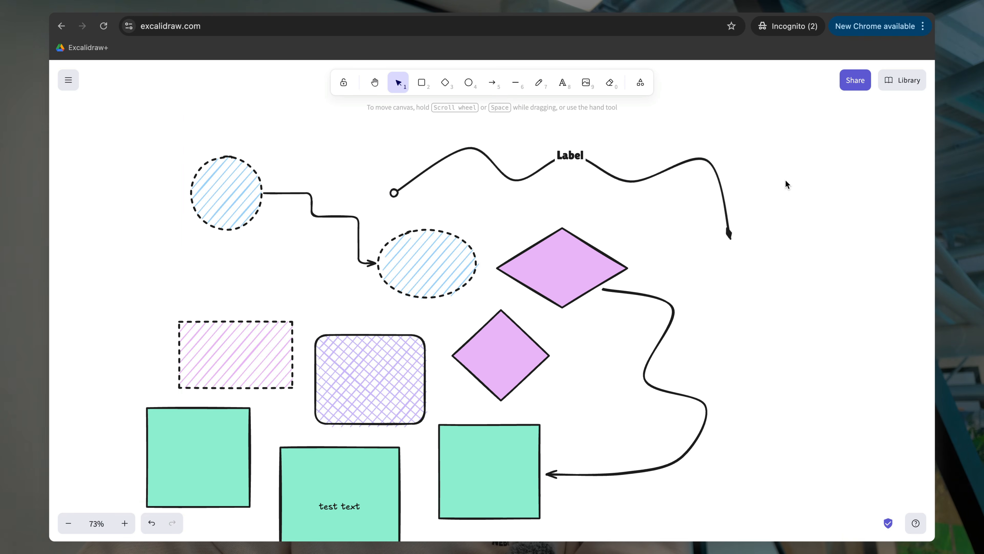
Step: Add the text "Label 2" to the curved arrow between the wide diamond and the teal rectangle
scroll(746, 286, down, 3)
click(711, 332)
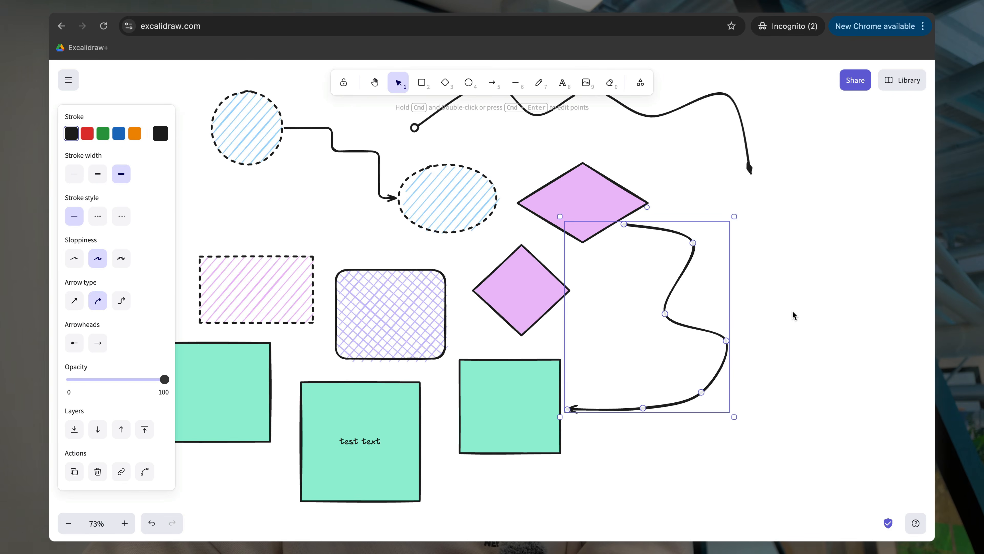
scroll(792, 311, right, 3)
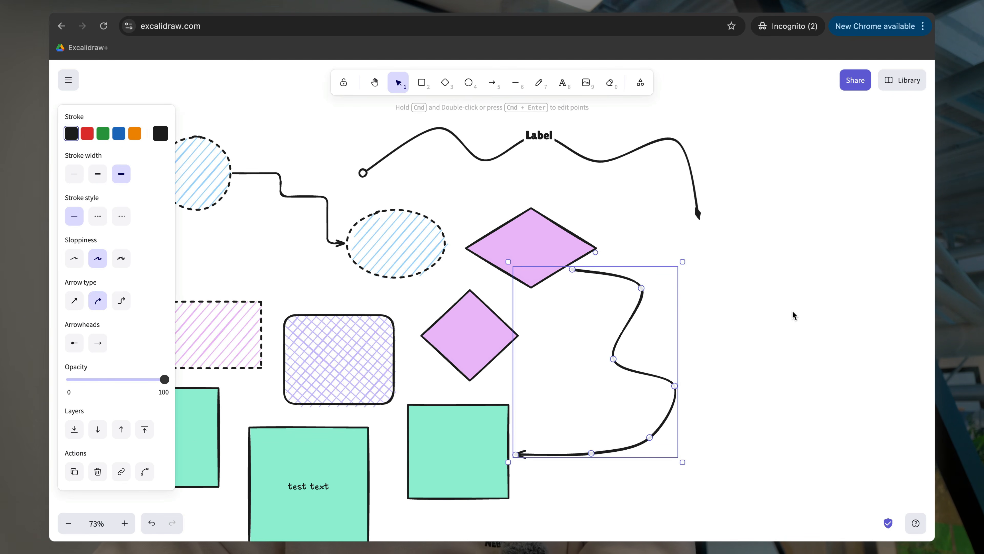
double_click(636, 369)
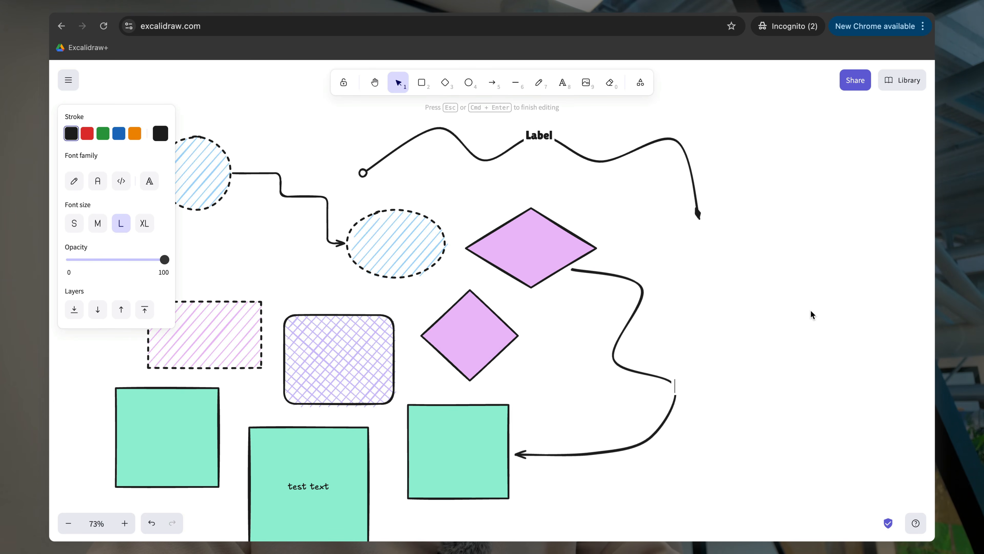
text(Label 2)
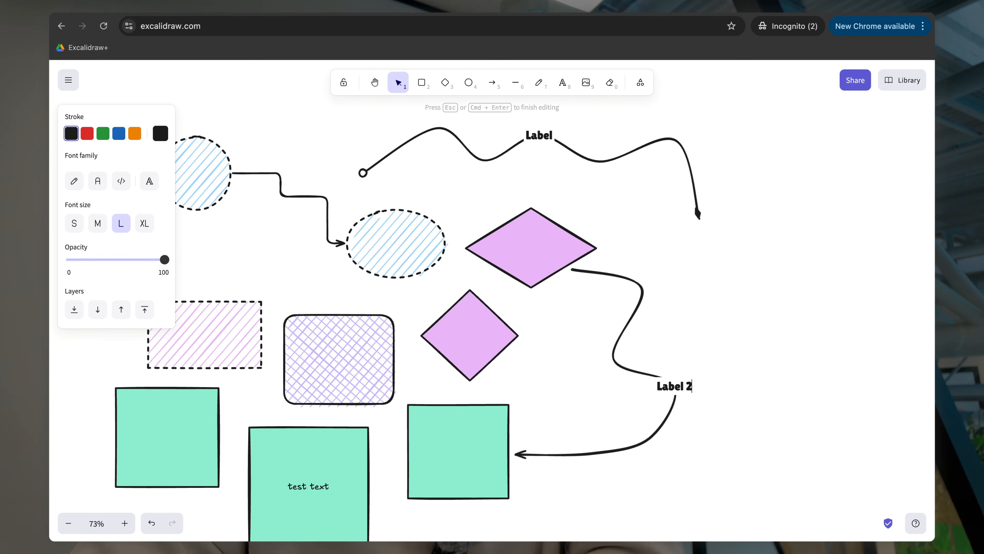
click(890, 314)
Step: Draw a jagged C-shaped polygon with the Line tool in the empty area beside the arrows, closing it at its starting point
scroll(718, 315, down, 3)
scroll(718, 315, down, 1)
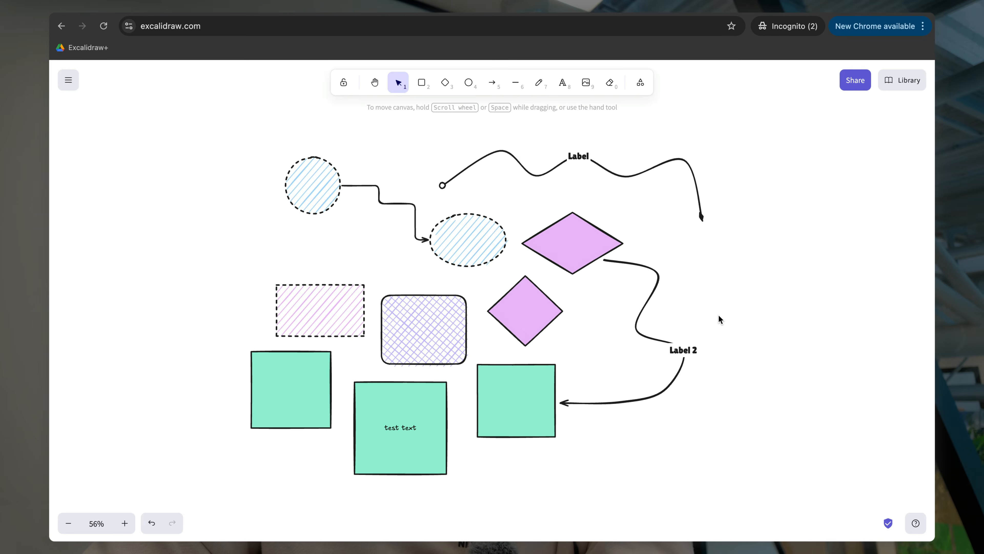
scroll(718, 315, right, 1)
scroll(718, 314, up, 1)
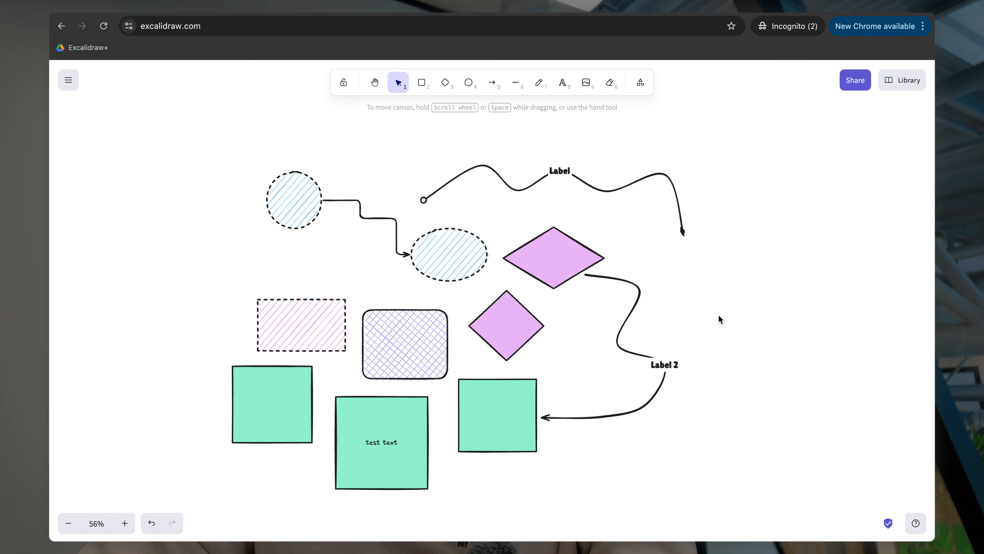
click(518, 89)
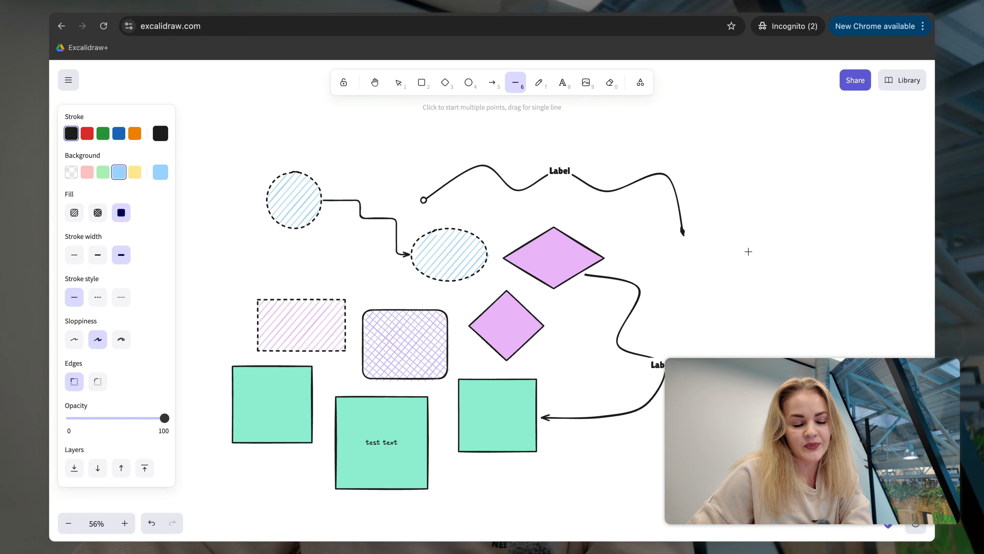
scroll(748, 250, right, 2)
scroll(747, 250, up, 1)
scroll(748, 252, right, 1)
scroll(748, 252, up, 1)
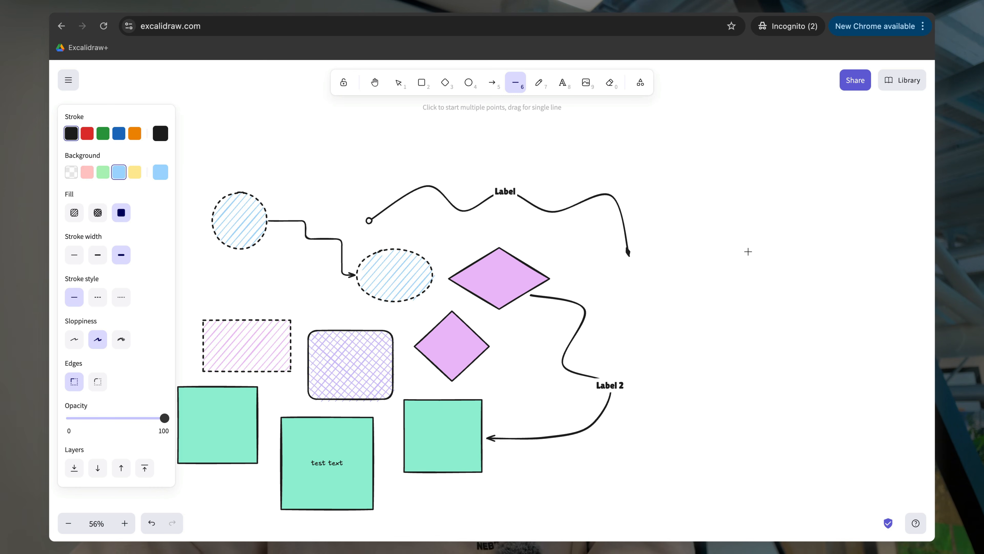
scroll(745, 316, right, 3)
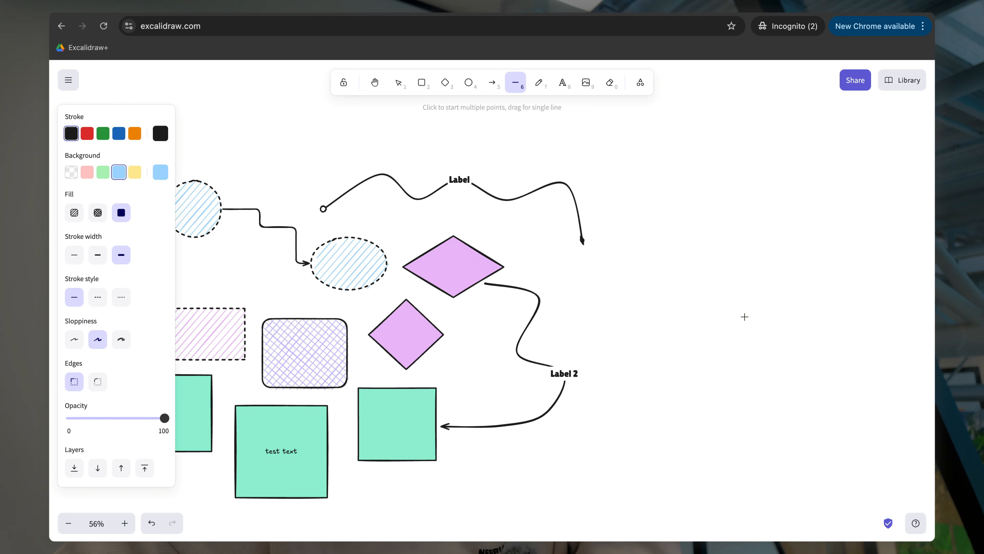
click(724, 323)
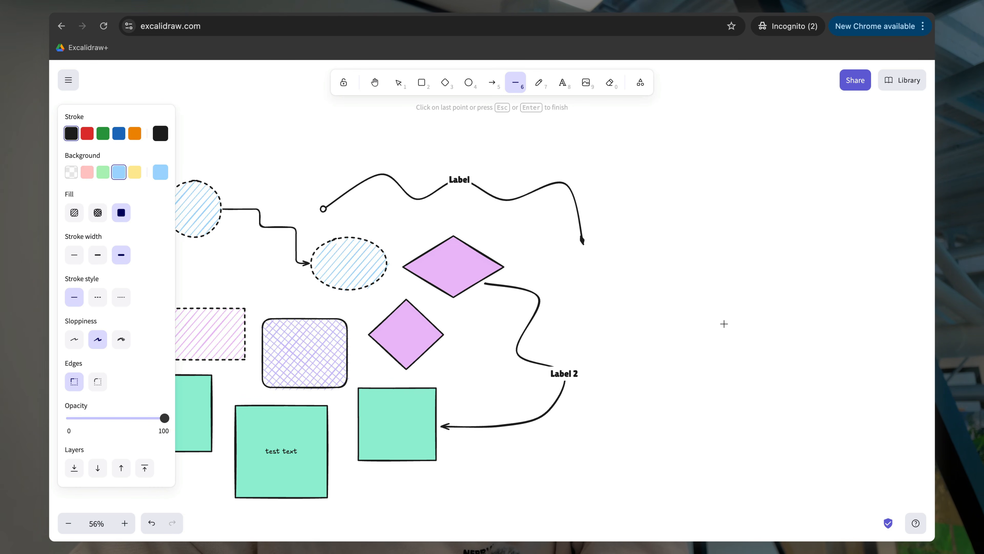
click(770, 276)
click(743, 251)
click(704, 222)
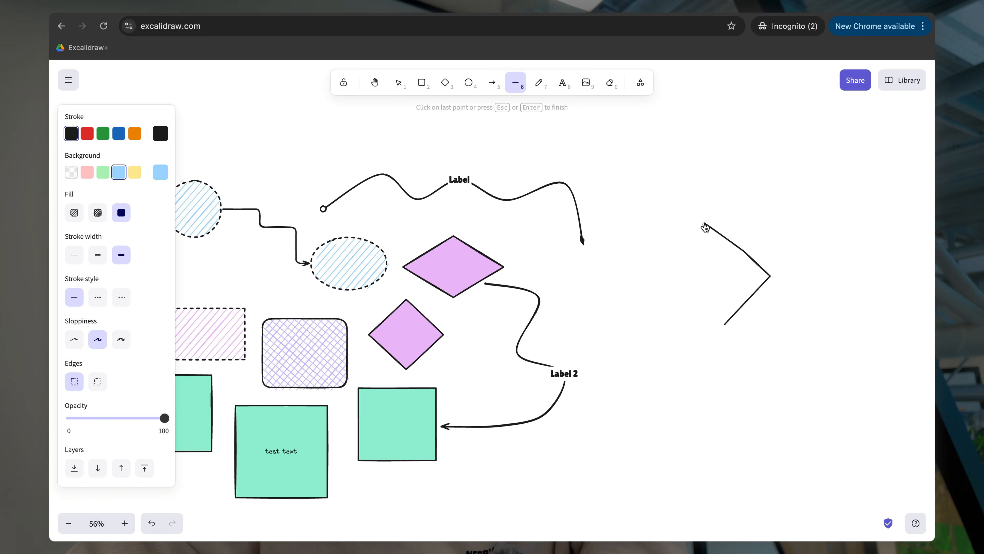
click(665, 243)
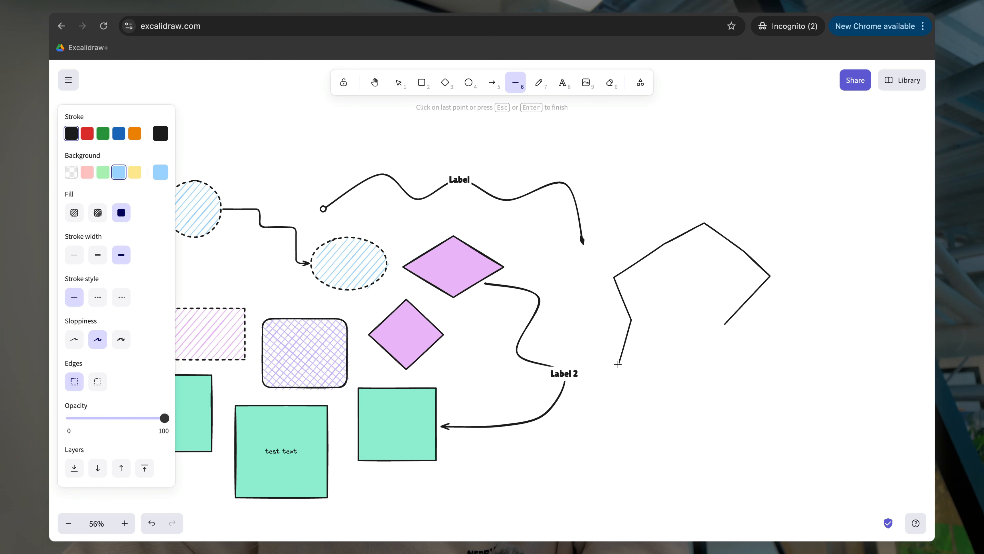
click(731, 365)
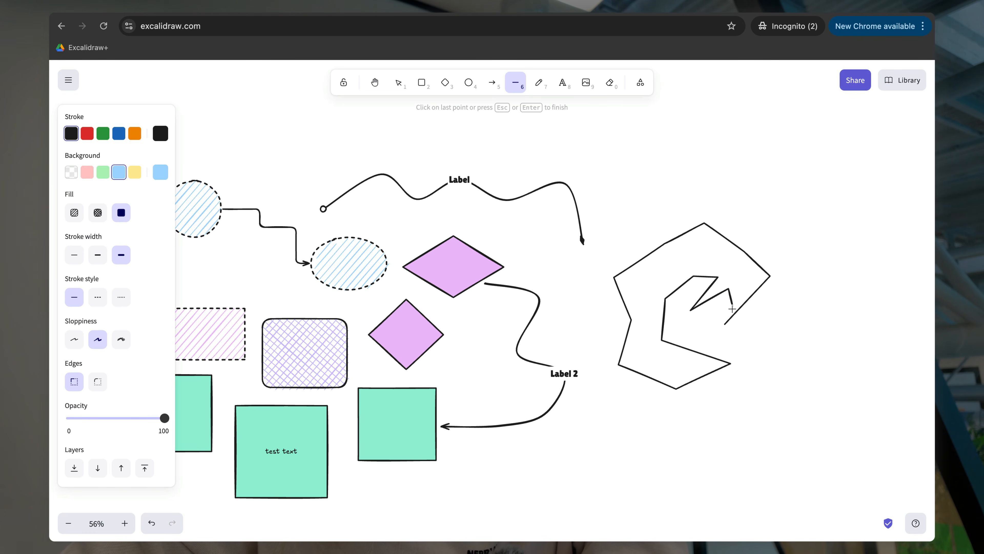
click(726, 326)
click(726, 327)
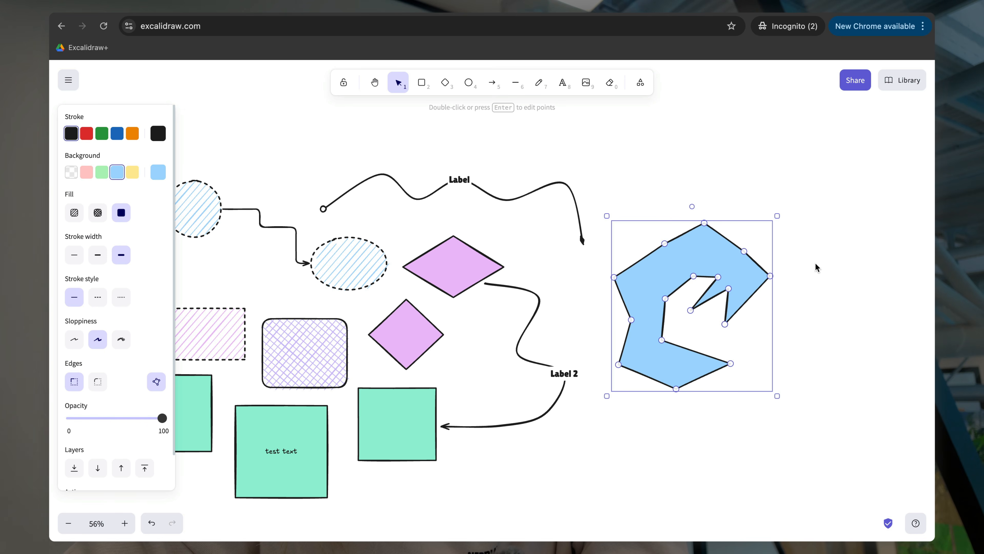
Step: Move the blue C-shaped polygon up by its filled area, and shift it partway back down
drag(736, 277, 743, 253)
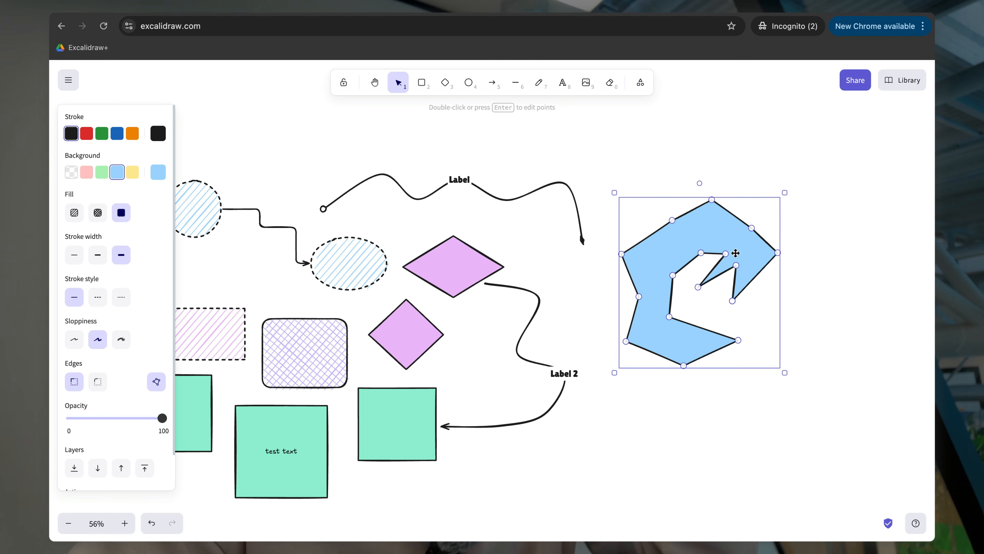
drag(720, 220, 717, 245)
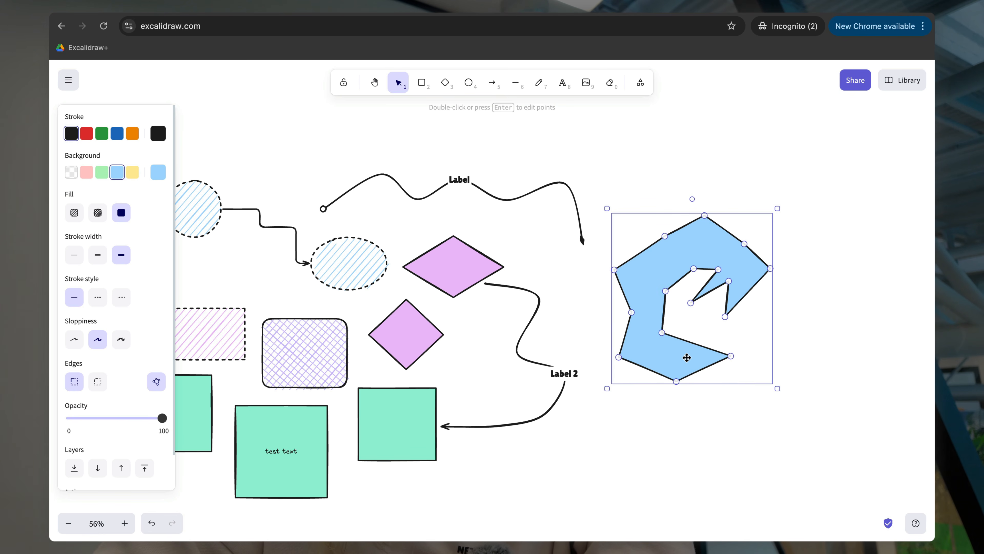
Step: Change the C-shaped polygon's background colour to the beige swatch with hex code eaddd7
click(157, 173)
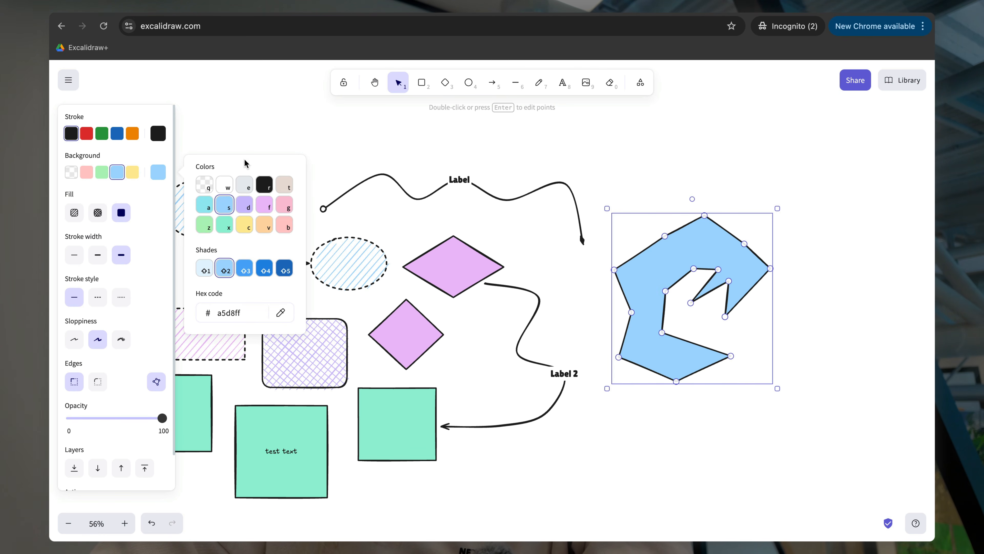
click(208, 231)
click(288, 191)
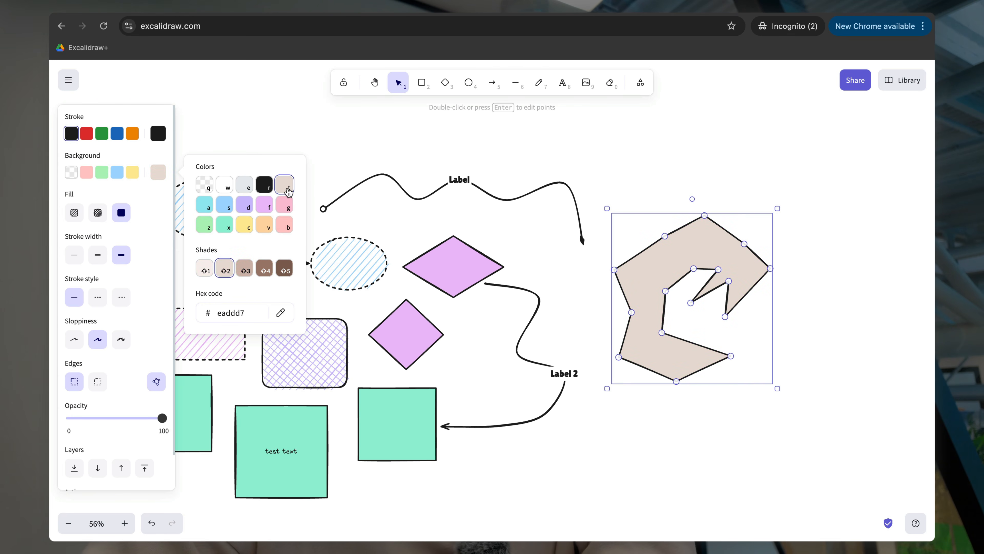
click(709, 138)
click(712, 262)
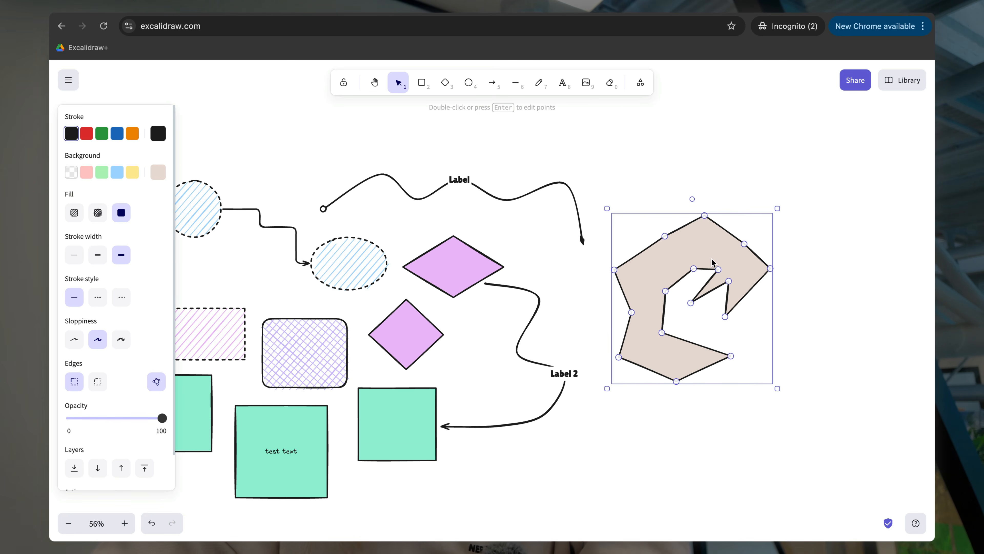
Step: Break the C-shaped polygon open into a line with separated ends, and close it by joining the two end points
click(150, 389)
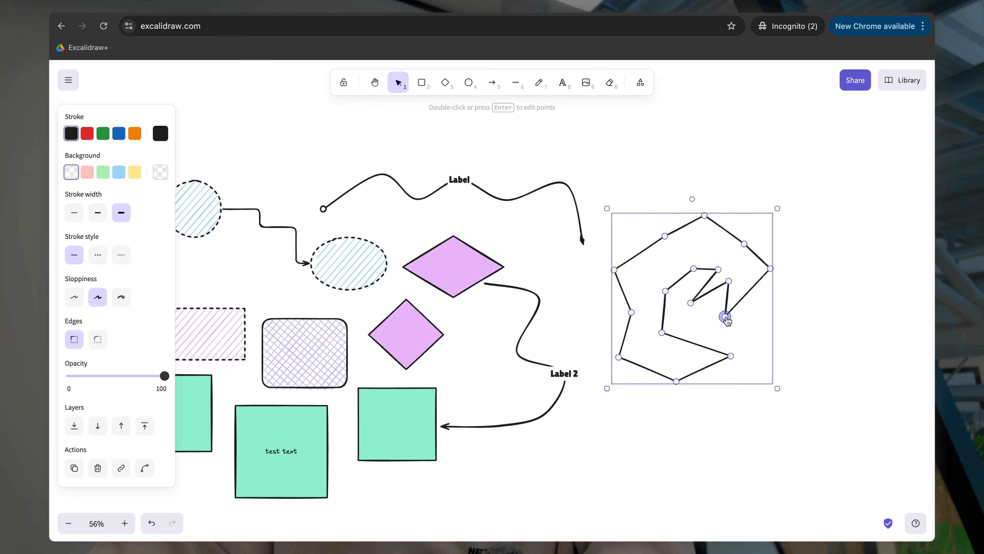
mouse_move(726, 318)
mouse_down()
mouse_move(716, 317)
mouse_move(746, 317)
mouse_move(717, 310)
mouse_move(727, 325)
mouse_up()
click(803, 298)
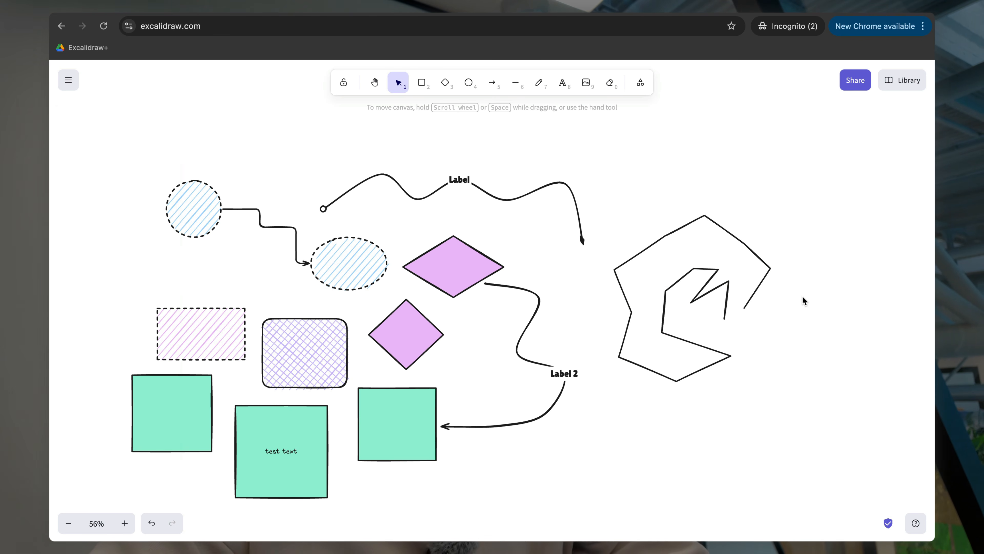
click(730, 306)
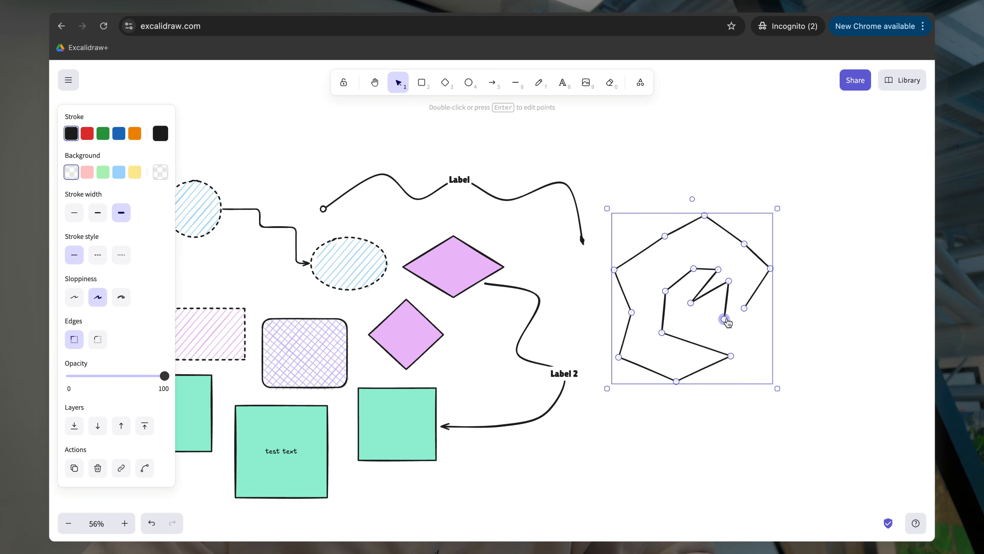
drag(724, 319, 744, 308)
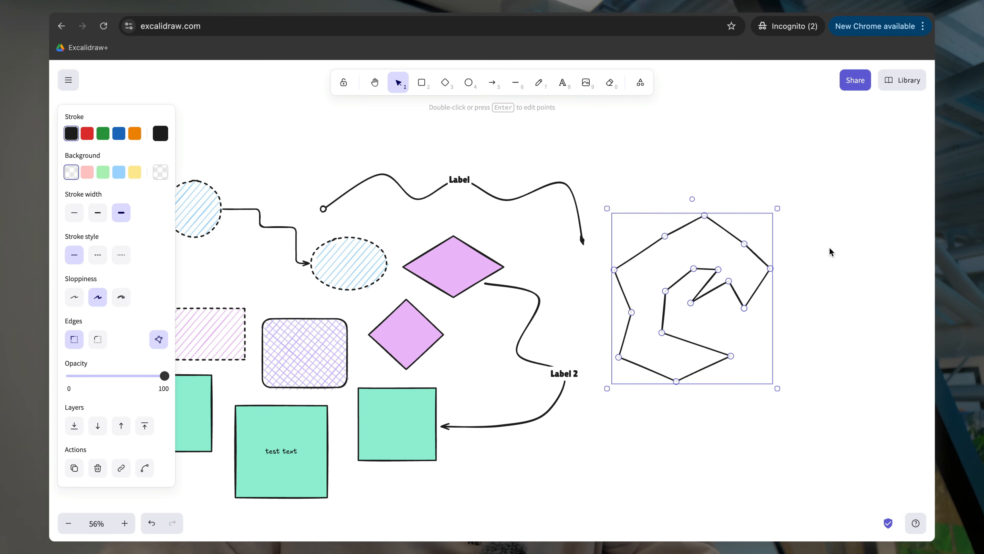
Step: Edit the polygon's points to pull its upper outer edge into pointed peaks, adding new corners from segment midpoints
key(super+Return)
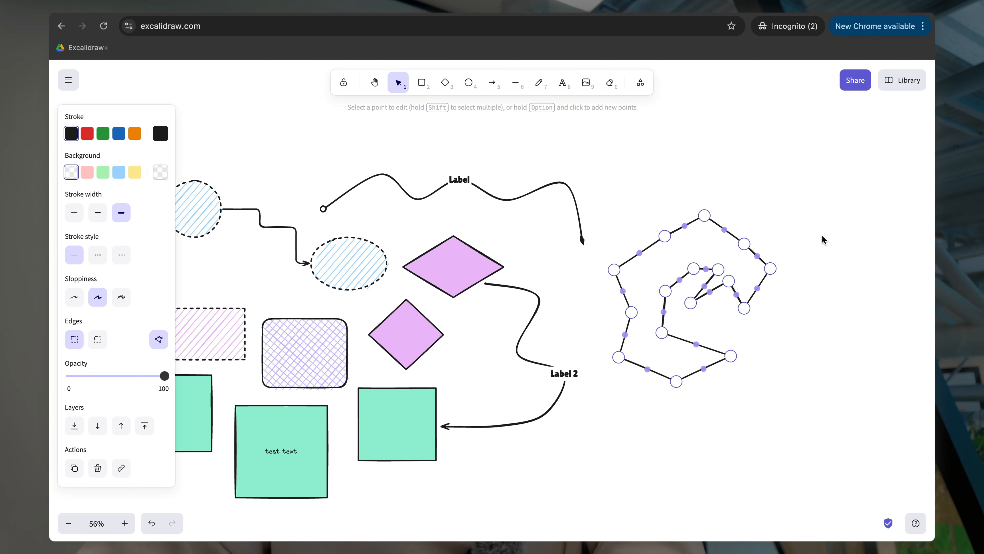
drag(743, 247, 758, 220)
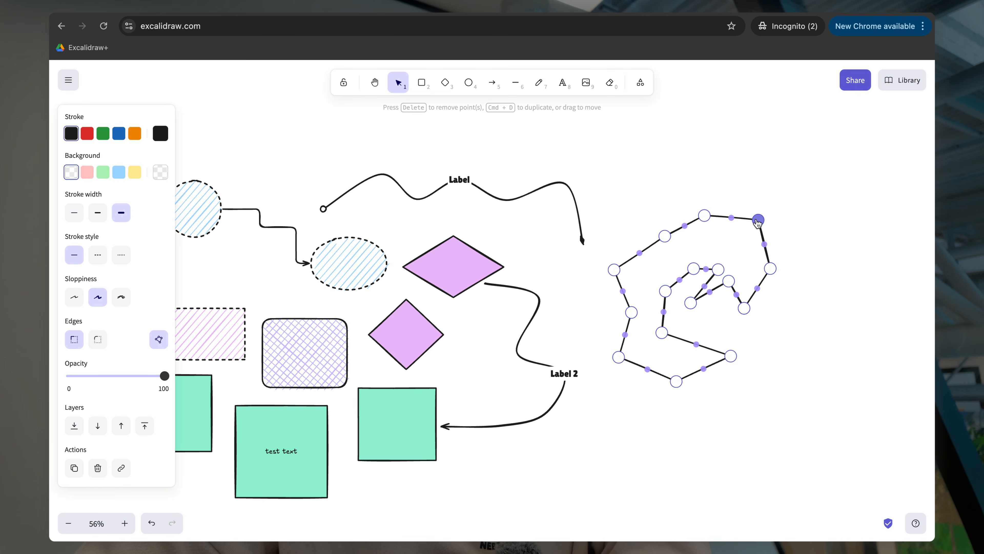
drag(661, 239, 673, 161)
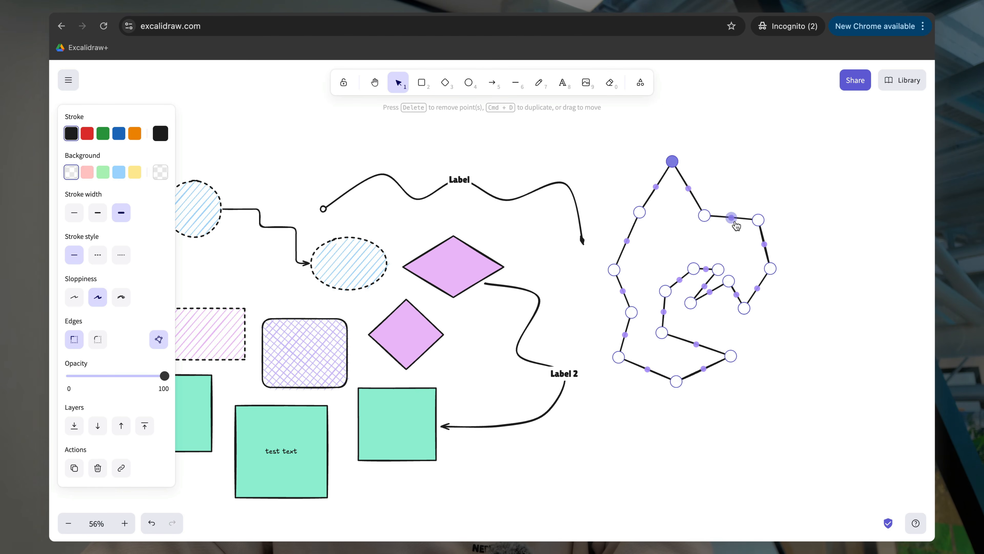
drag(731, 218, 735, 179)
drag(764, 244, 799, 238)
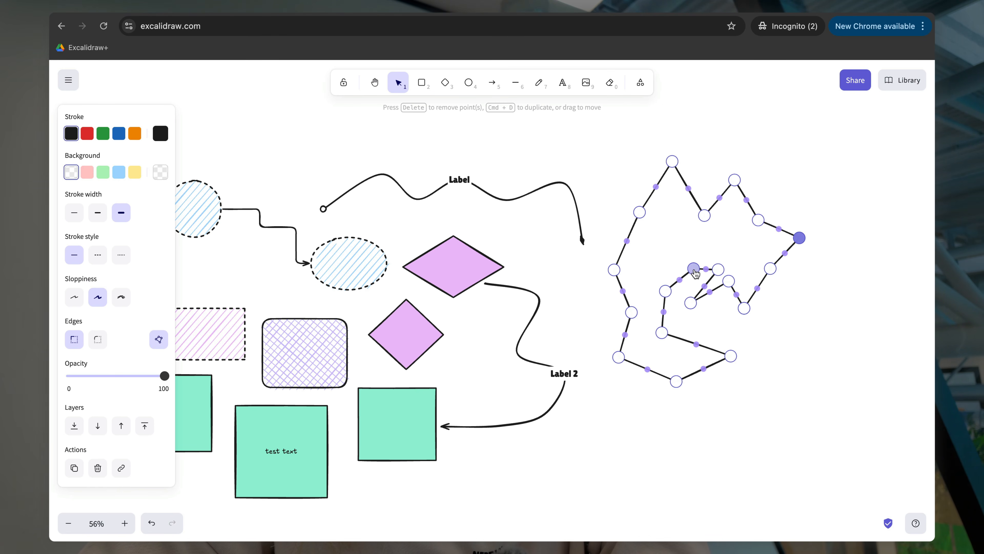
Step: Reshape the polygon's inner opening and lower tip by moving corners and segment midpoints, and finish point editing
drag(694, 269, 674, 237)
drag(666, 292, 654, 257)
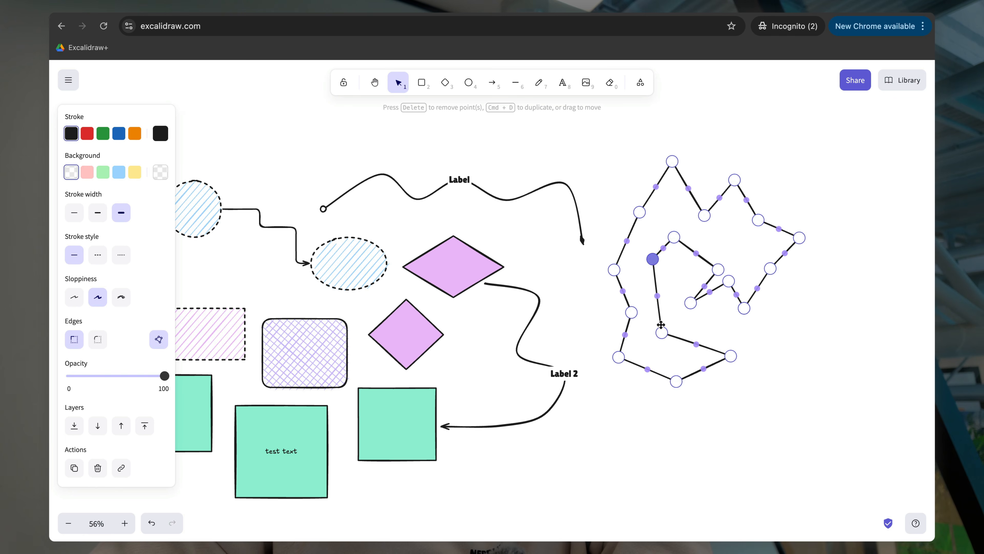
drag(661, 331, 714, 322)
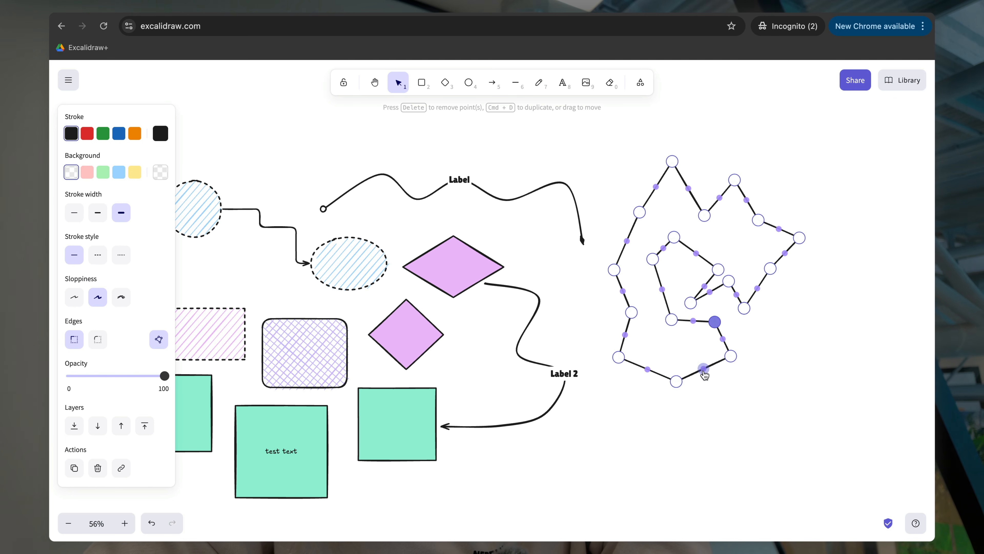
drag(703, 369, 671, 348)
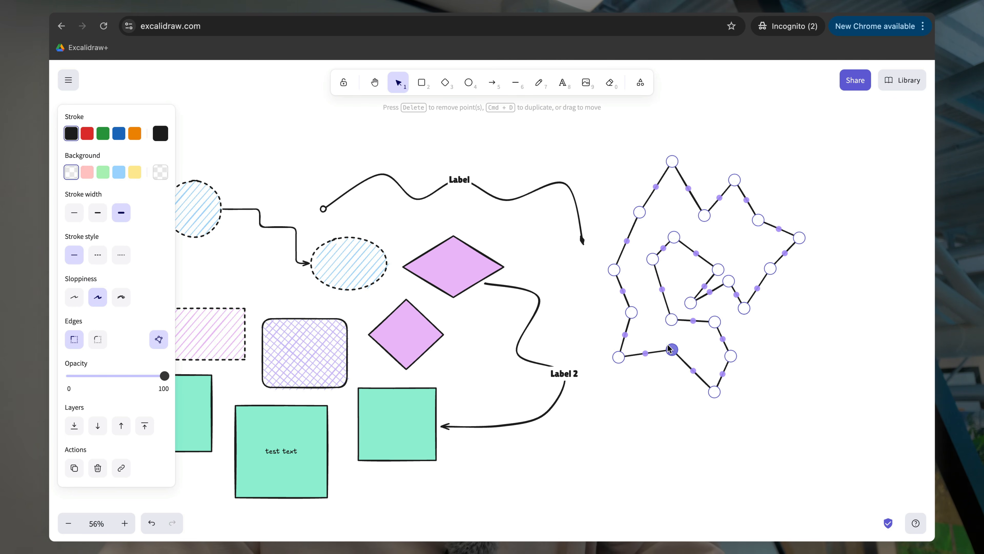
key(Escape)
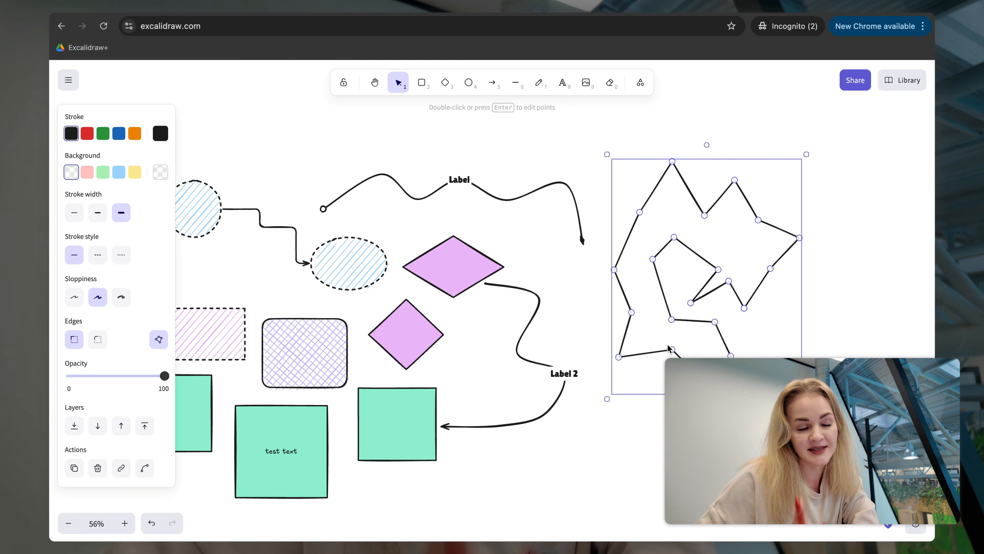
Step: Draw a single straight, slightly rising line with the Line tool below the polygon and deselect it
click(516, 82)
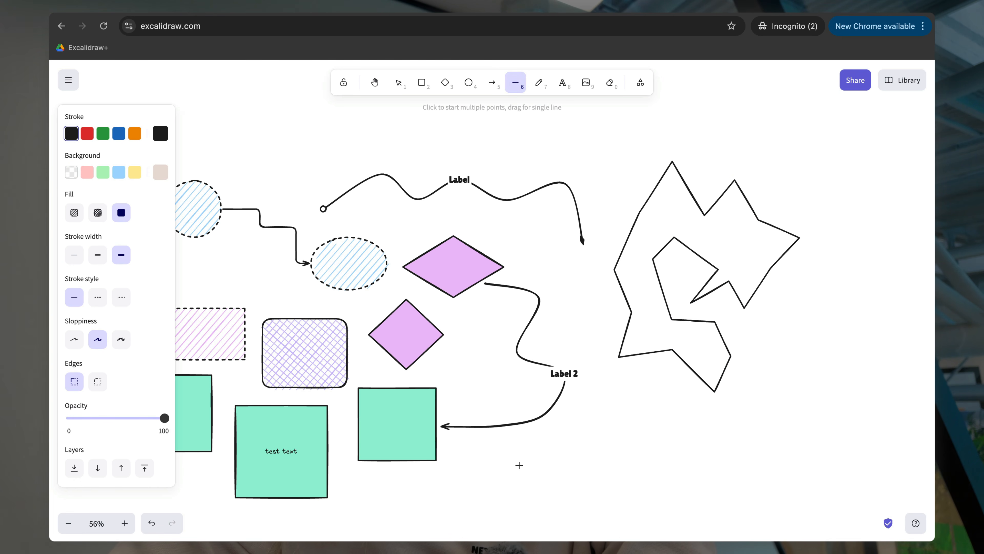
drag(588, 452, 705, 425)
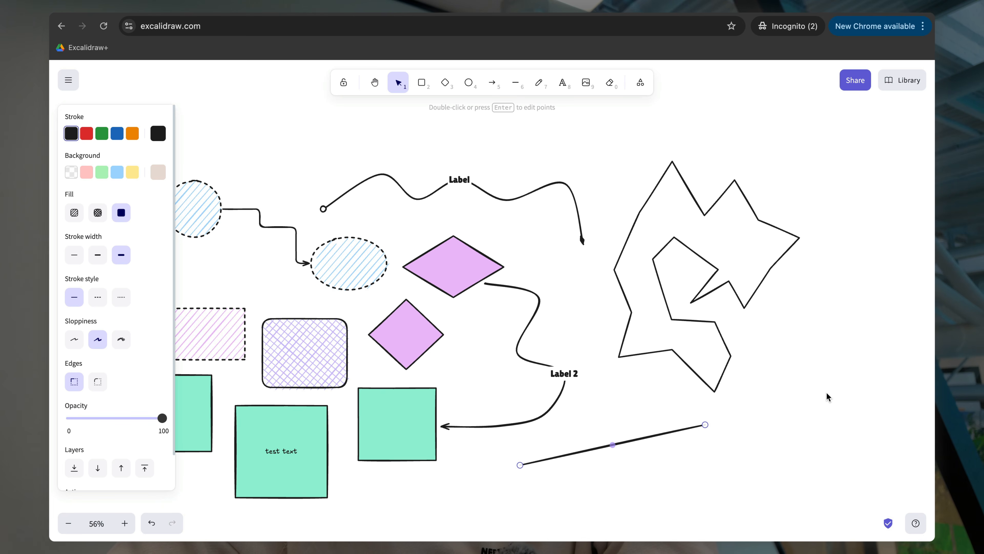
click(810, 419)
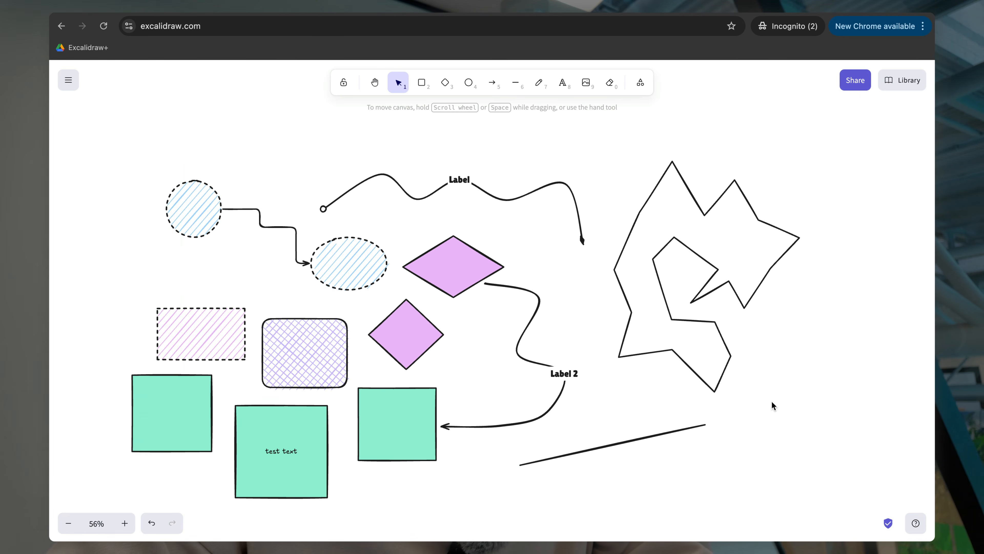
Step: Draw several thick black freehand scribbles with the Draw tool in the empty area above the shapes
scroll(730, 328, down, 1)
scroll(730, 328, left, 2)
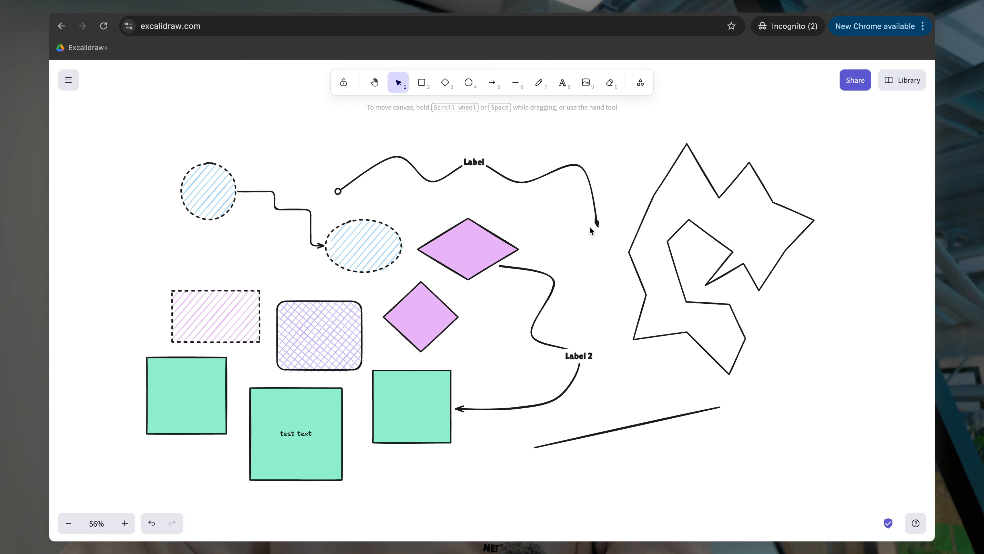
scroll(589, 226, up, 3)
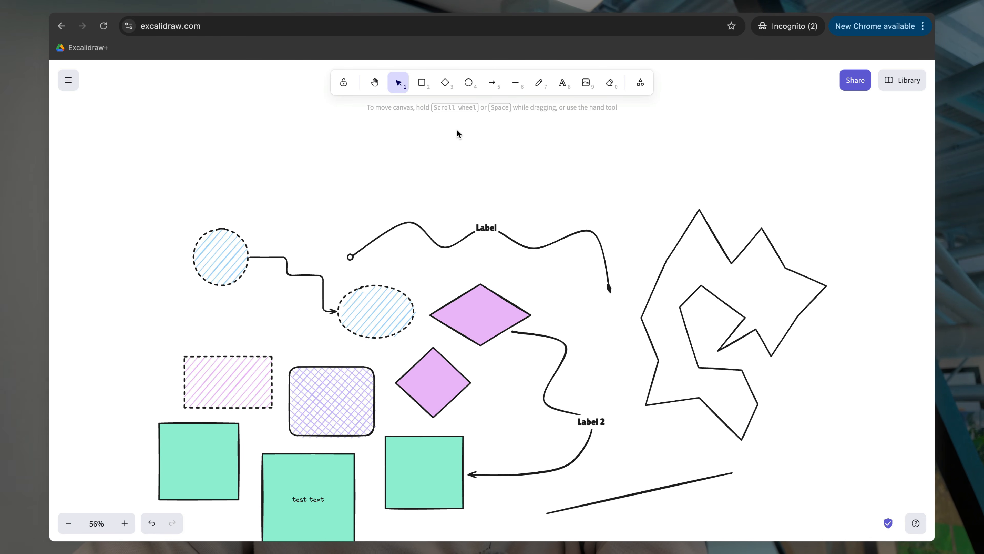
click(539, 83)
scroll(554, 147, up, 2)
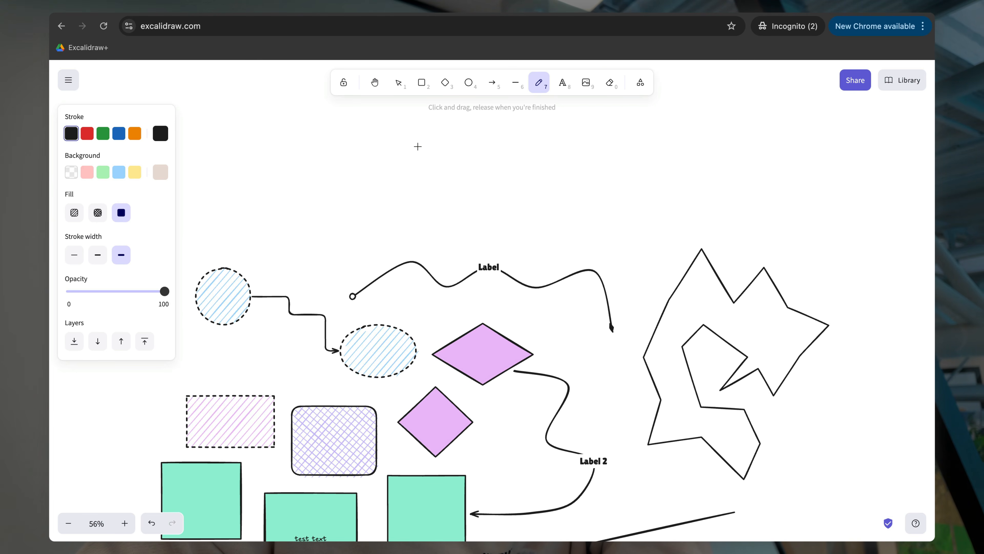
mouse_move(422, 146)
mouse_down()
mouse_move(491, 121)
mouse_move(509, 189)
mouse_move(553, 183)
mouse_move(569, 166)
mouse_move(583, 194)
mouse_move(677, 210)
mouse_move(716, 131)
mouse_move(669, 140)
mouse_move(556, 110)
mouse_up()
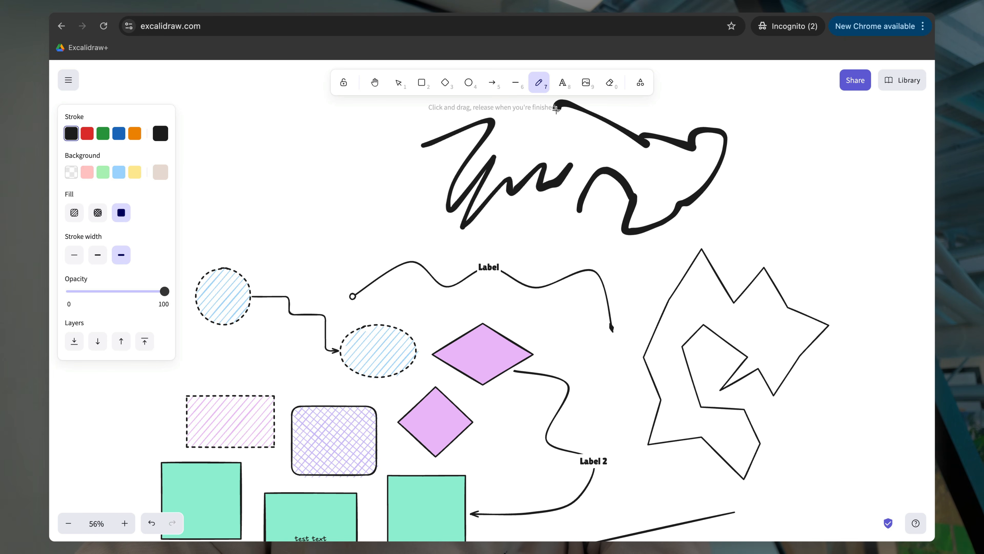
mouse_move(298, 175)
mouse_down()
mouse_move(326, 153)
mouse_move(357, 215)
mouse_move(420, 200)
mouse_up()
mouse_move(253, 240)
mouse_down()
mouse_move(331, 257)
mouse_move(359, 241)
mouse_up()
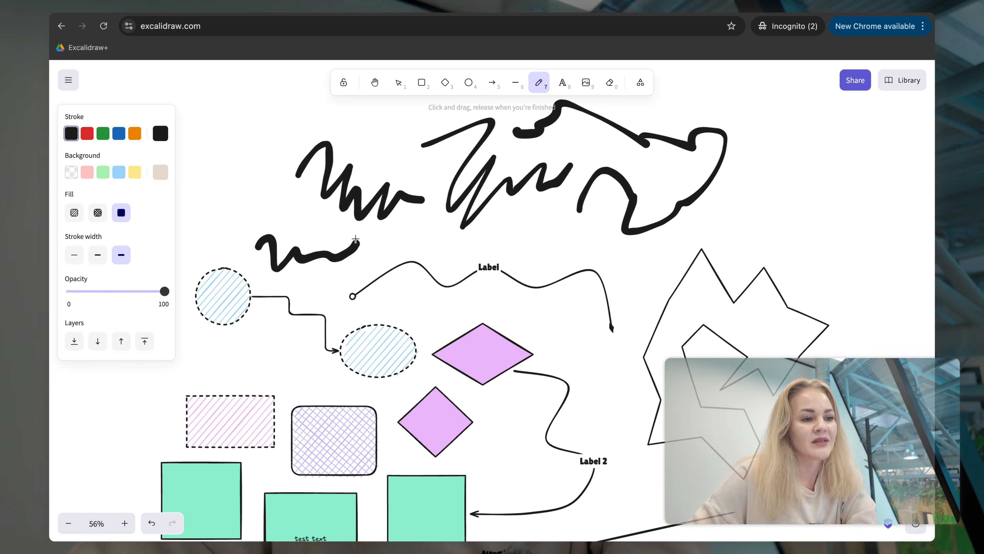
Step: Set the zigzag scribble above the short thick squiggle to the medium stroke width, leaving nothing selected at the end
click(399, 82)
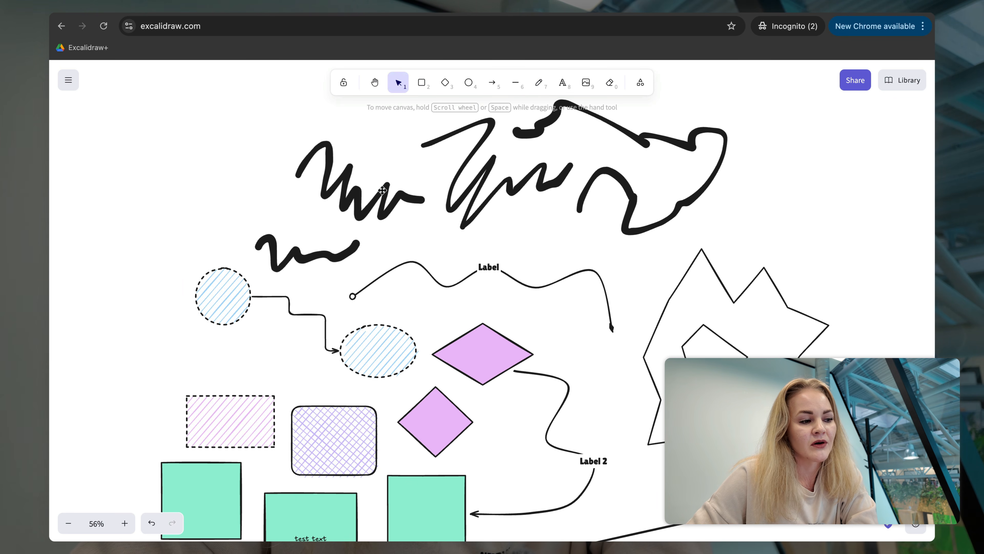
click(300, 171)
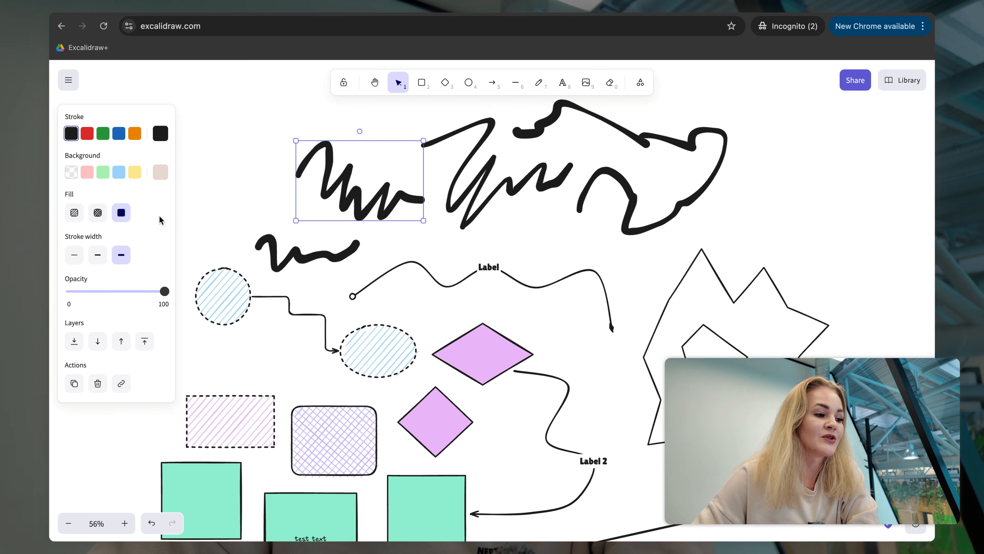
click(97, 254)
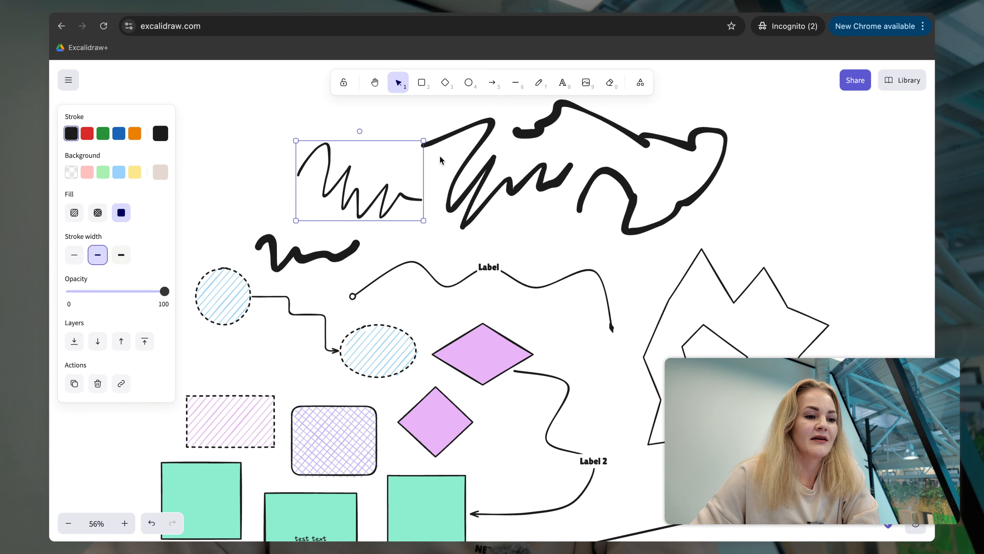
click(508, 184)
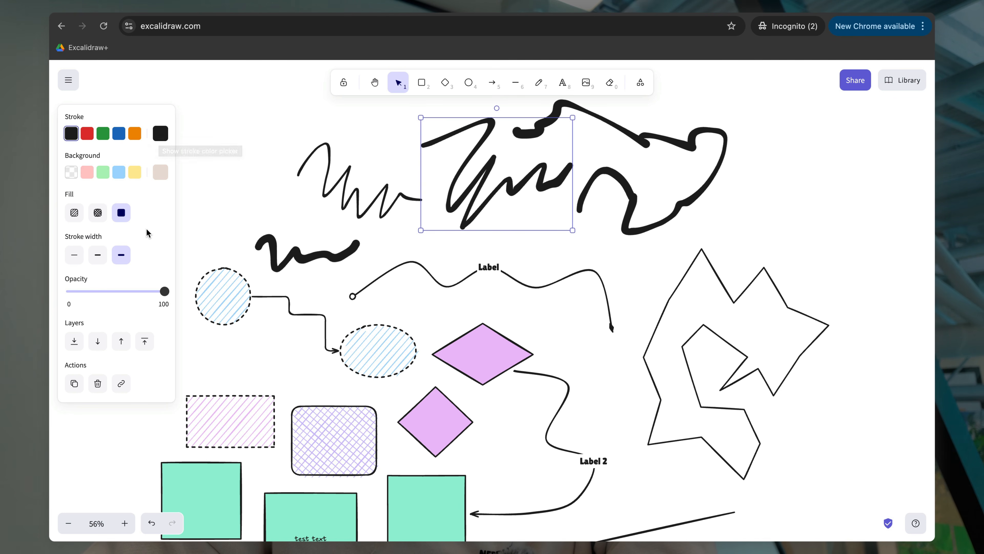
scroll(259, 196, up, 2)
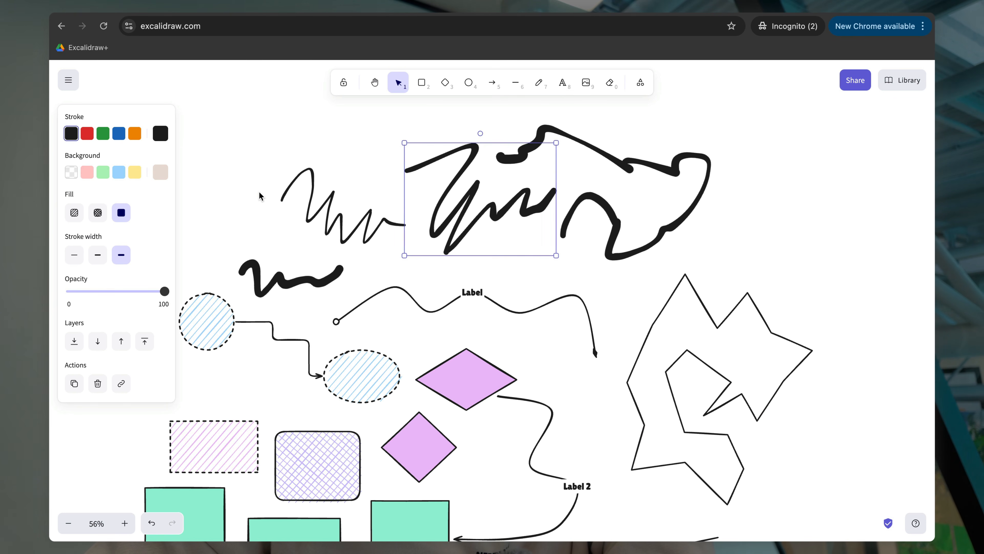
click(715, 234)
Step: Activate the Text tool for adding text in the empty area above the freehand scribbles
scroll(746, 251, down, 5)
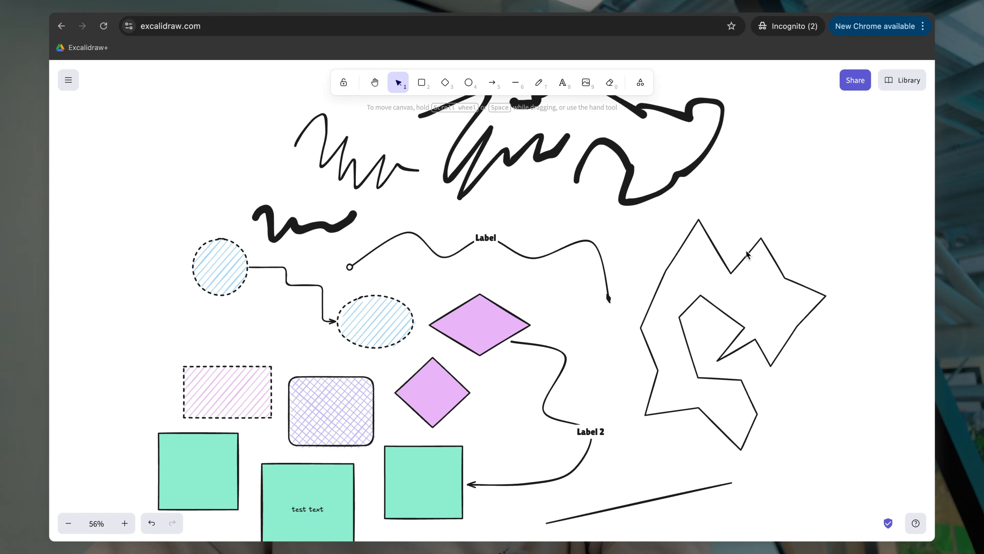
scroll(746, 250, up, 2)
scroll(746, 250, right, 2)
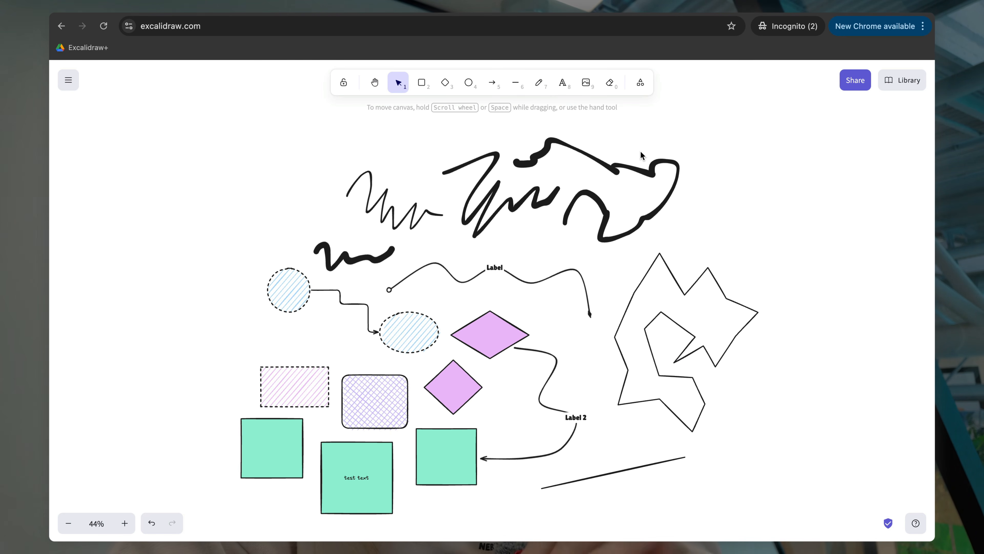
click(565, 84)
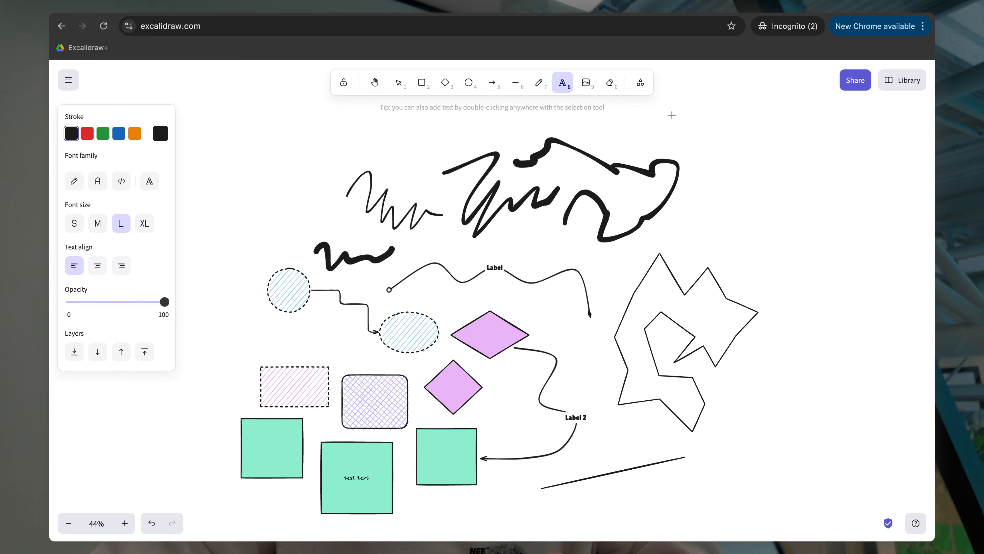
scroll(678, 194, up, 5)
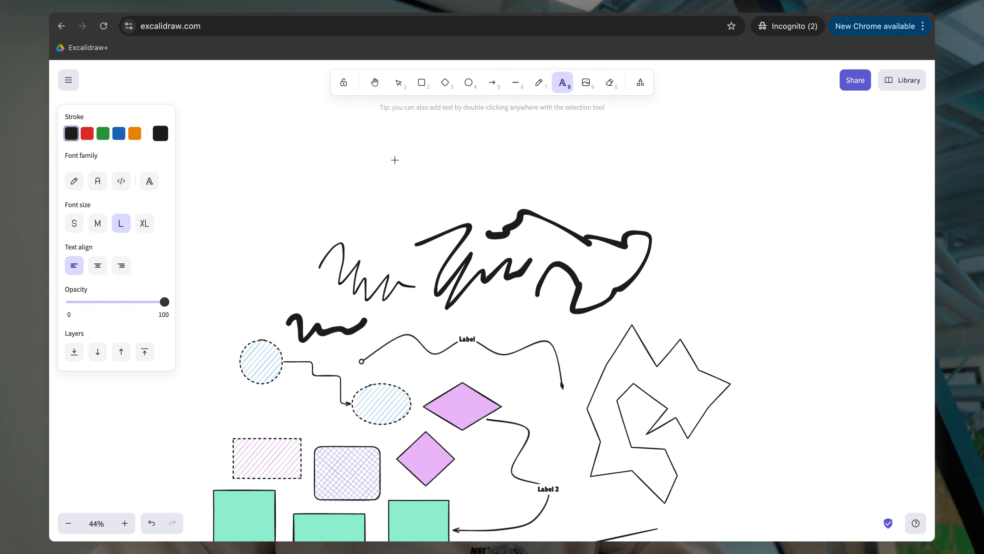
Step: Add the text "Here is the testing text" in the empty space above the freehand strokes
click(394, 160)
text(H)
key(Escape)
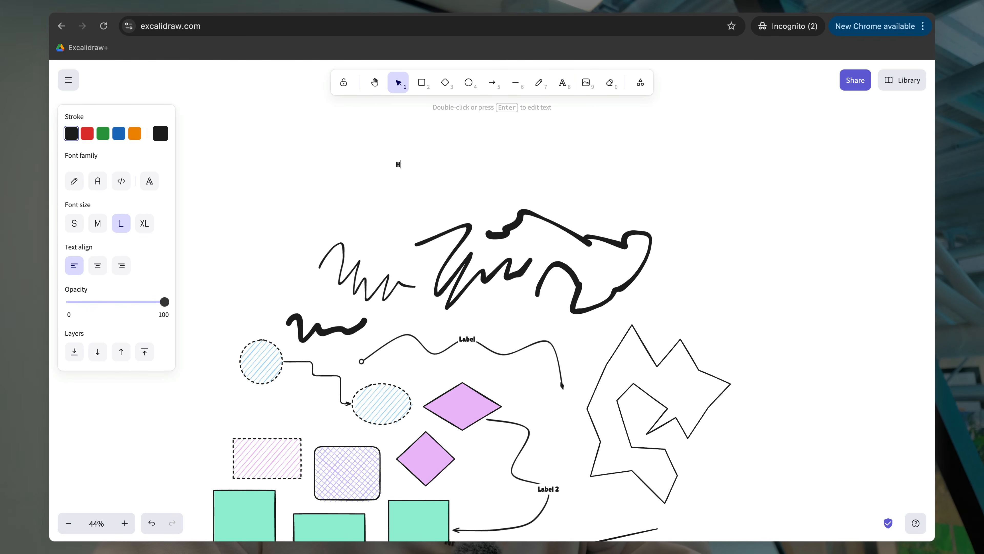
text(ere is the testing)
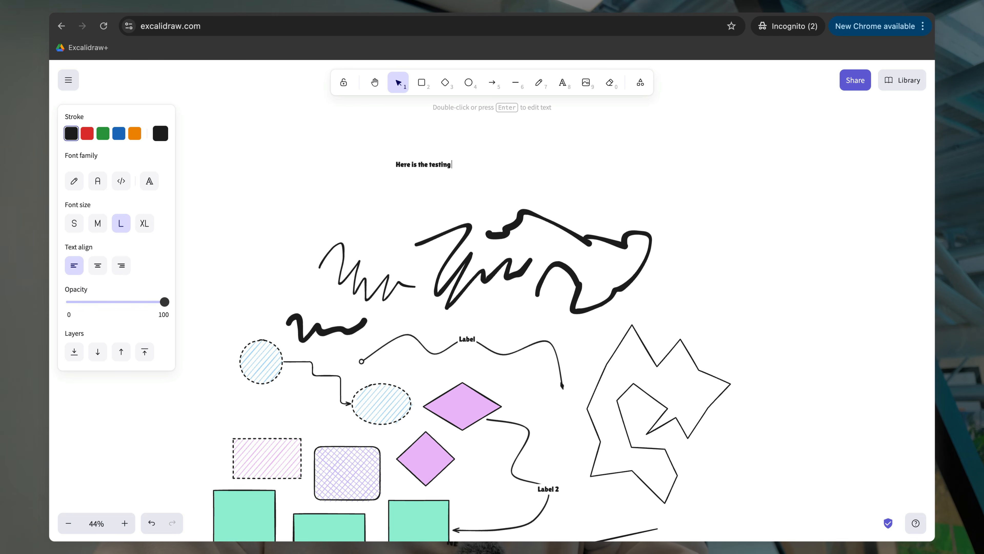
text( text)
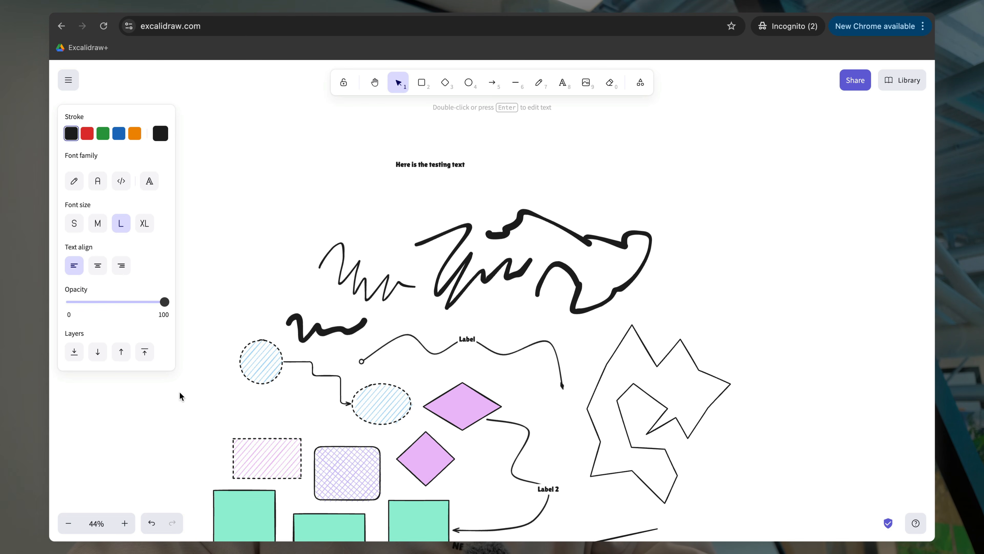
Step: Move the testing text slightly on the canvas and change its font to Excalifont
click(97, 524)
scroll(500, 376, up, 5)
scroll(500, 376, left, 5)
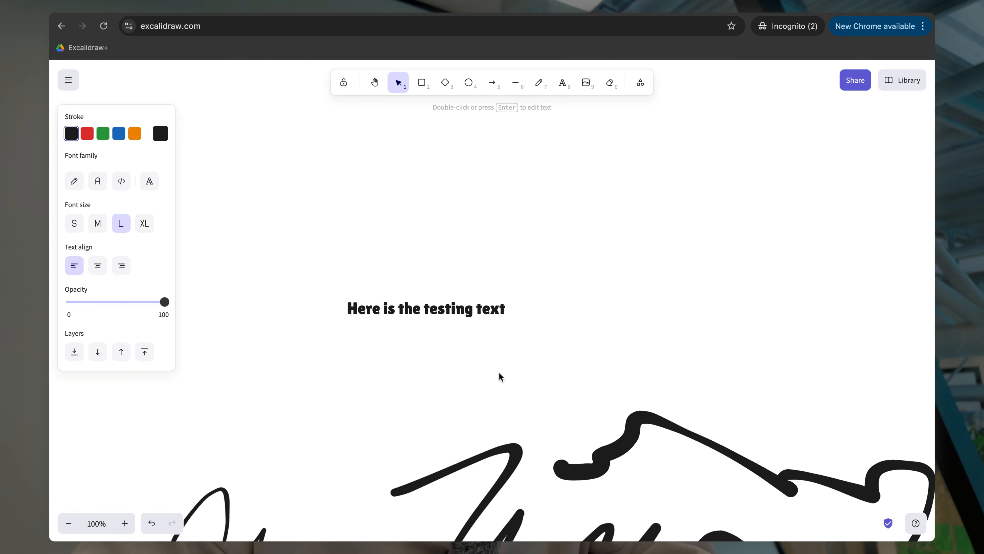
click(467, 370)
drag(403, 317, 432, 352)
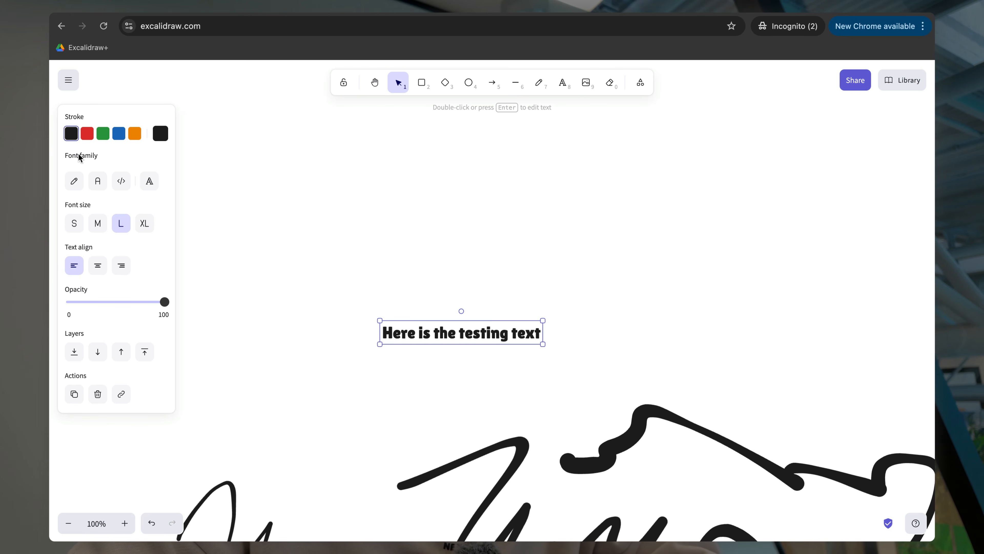
click(149, 181)
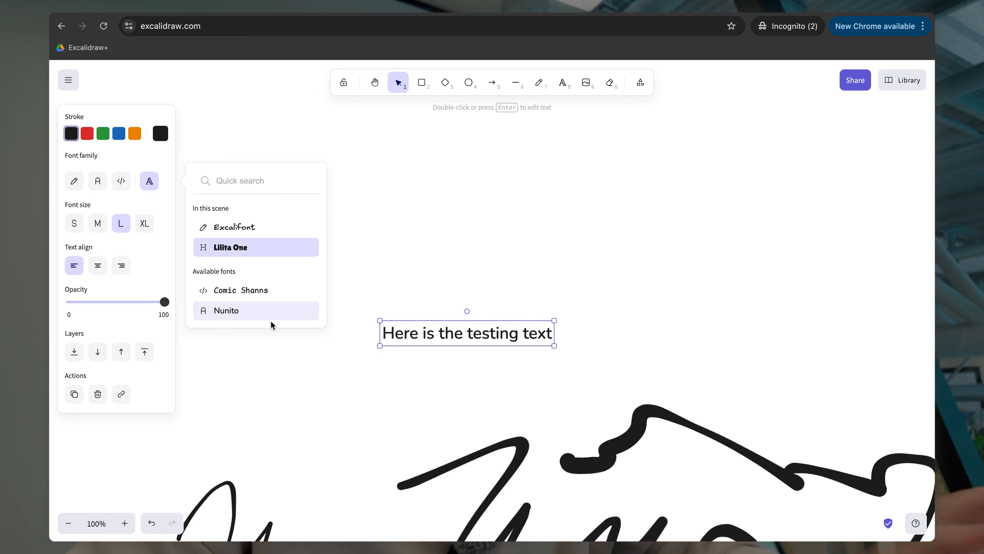
click(273, 228)
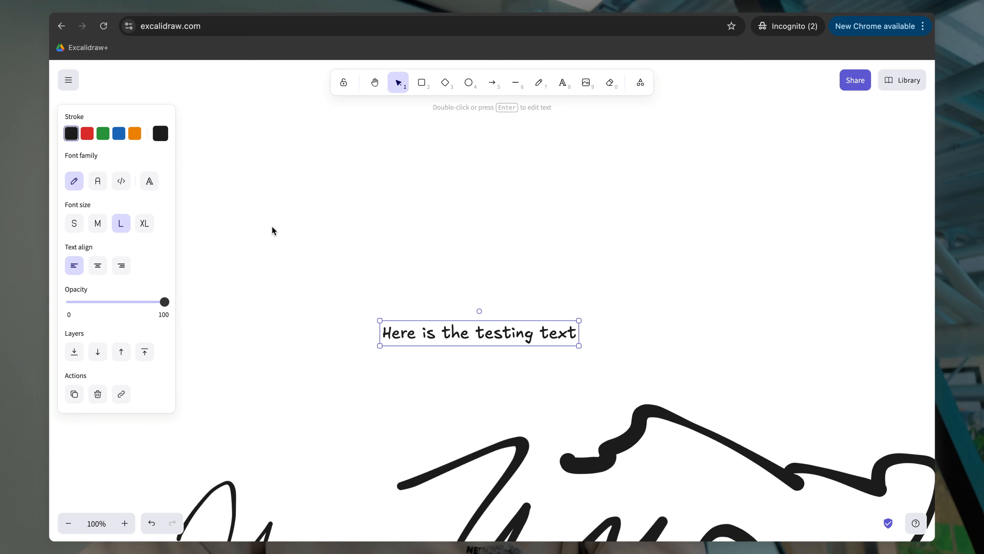
Step: Try the M font size on the testing text, settle on XL, and nudge the text slightly up and to the left
mouse_move(478, 335)
mouse_down()
mouse_move(455, 341)
mouse_move(464, 342)
mouse_up()
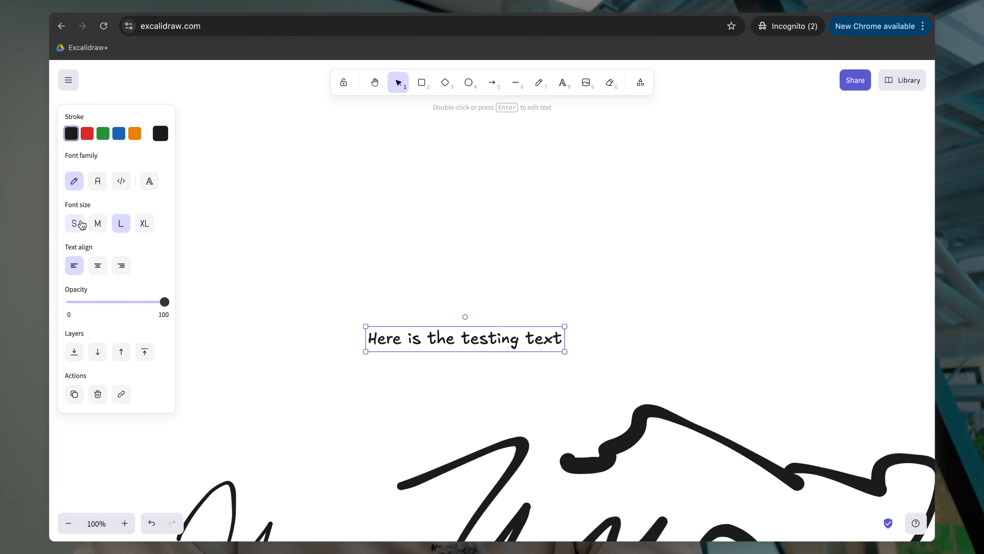
click(99, 223)
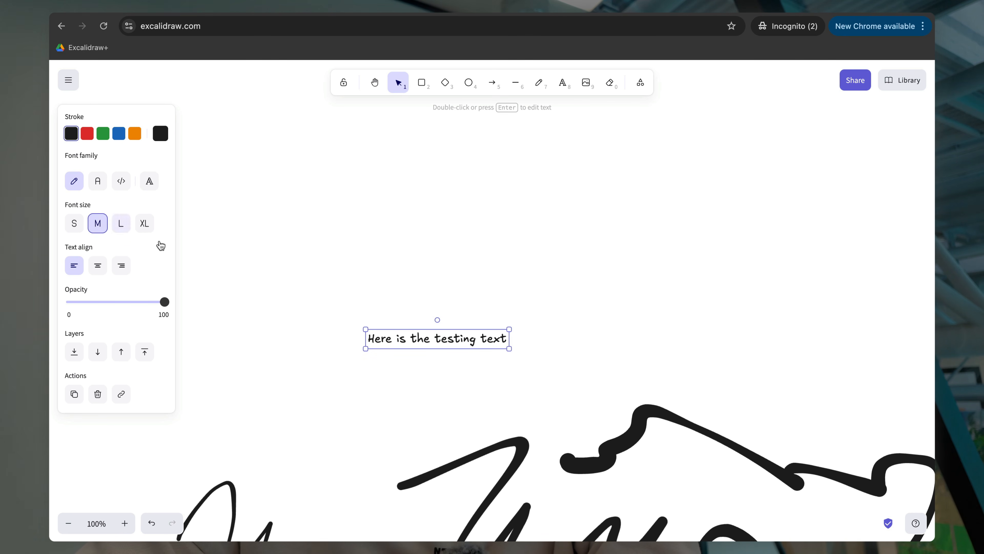
click(151, 222)
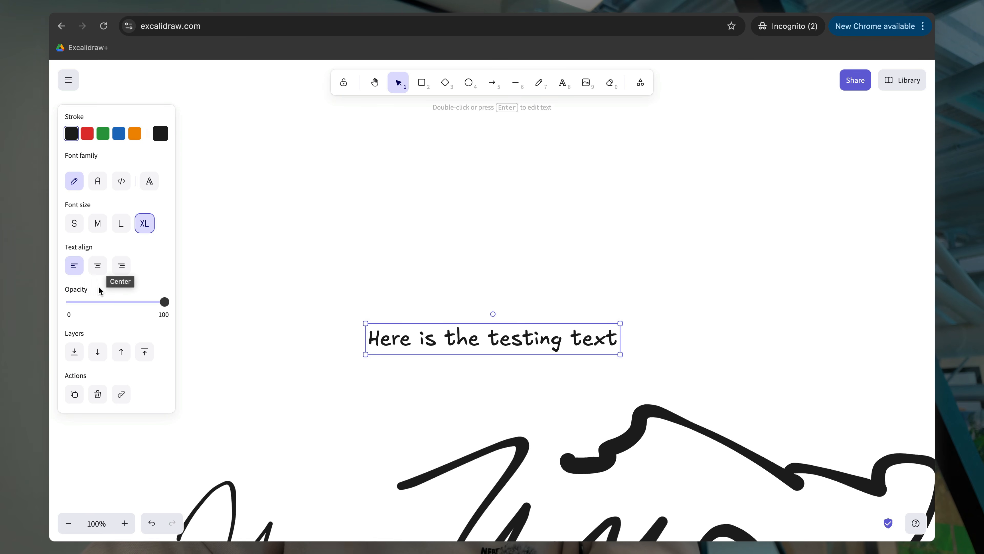
drag(465, 350, 459, 339)
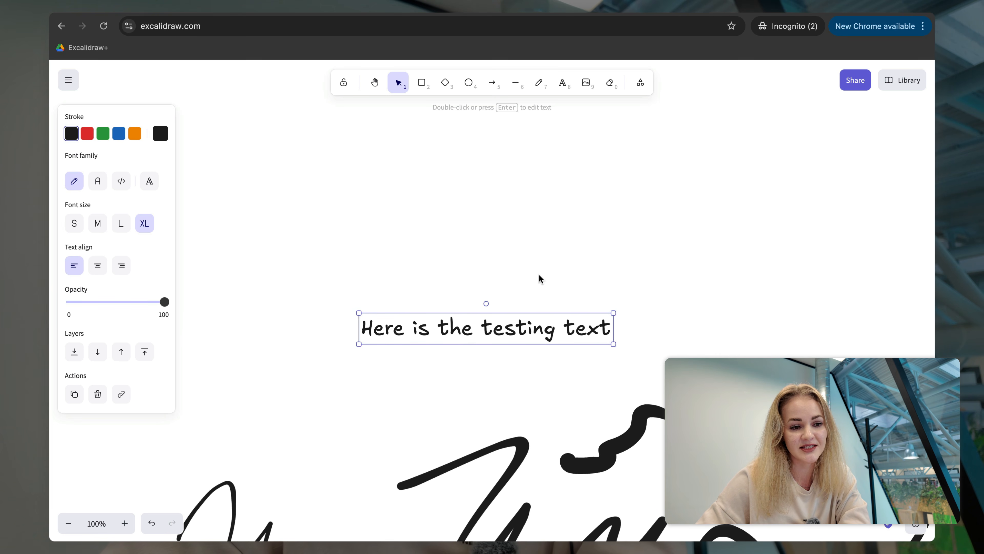
click(539, 275)
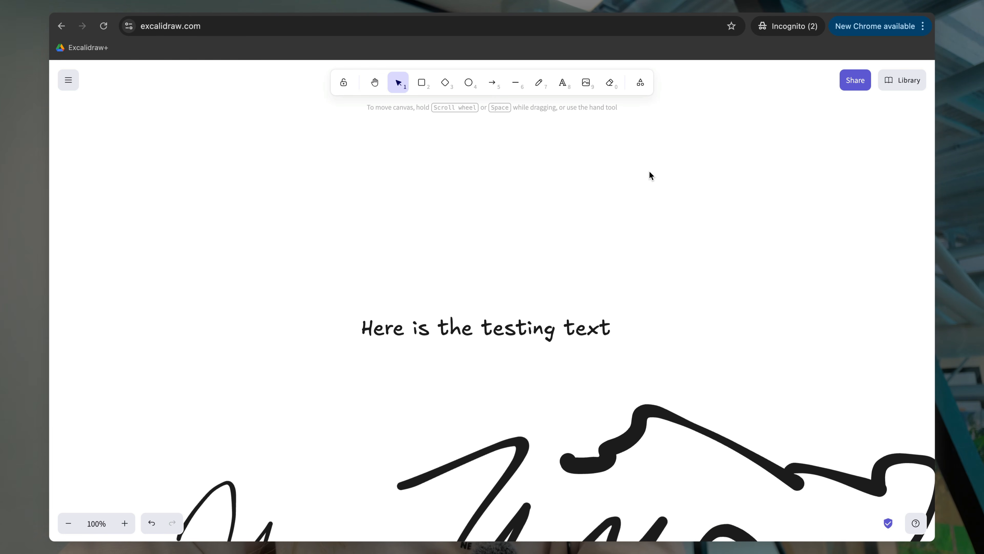
Step: Show the Canvas & Shape properties and set the testing text's font size to 50
right_click(650, 175)
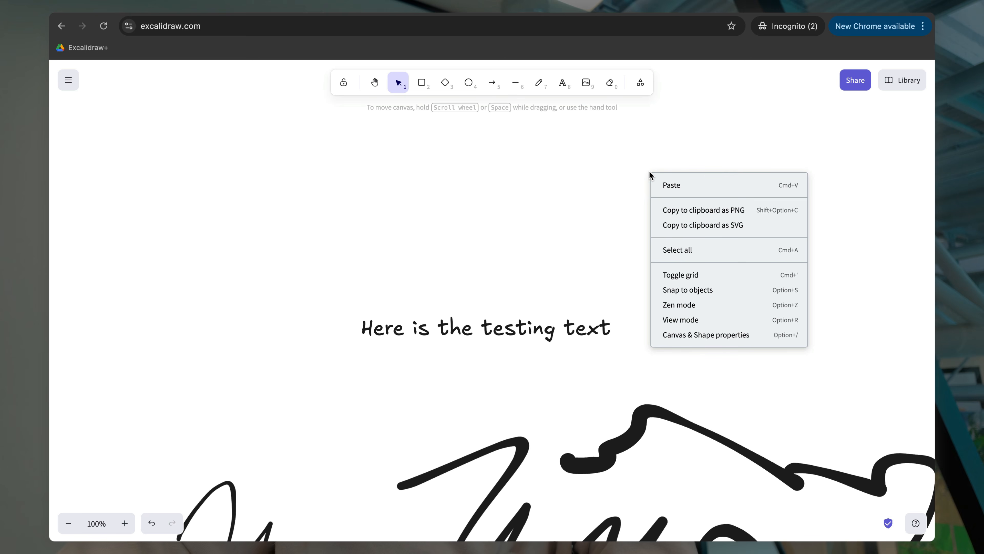
click(733, 336)
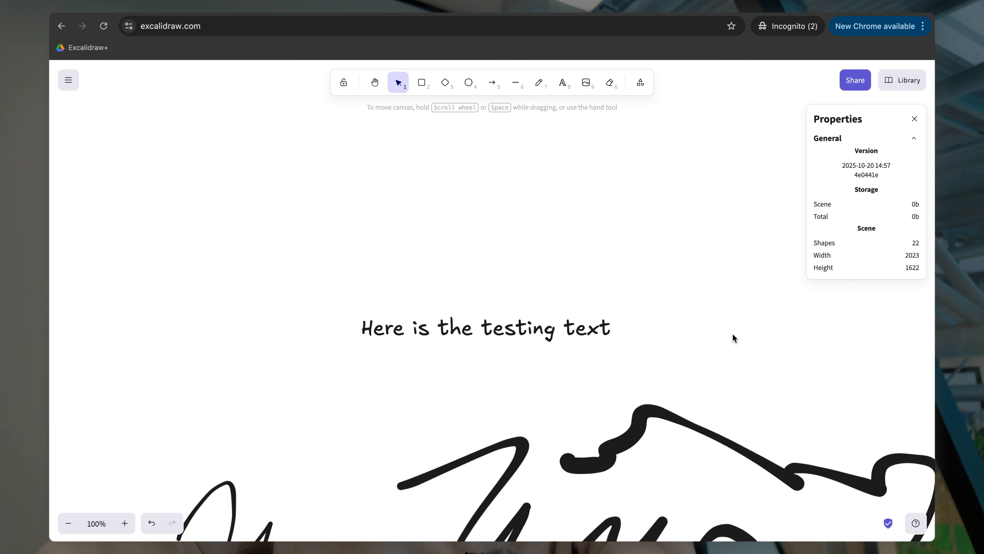
click(525, 332)
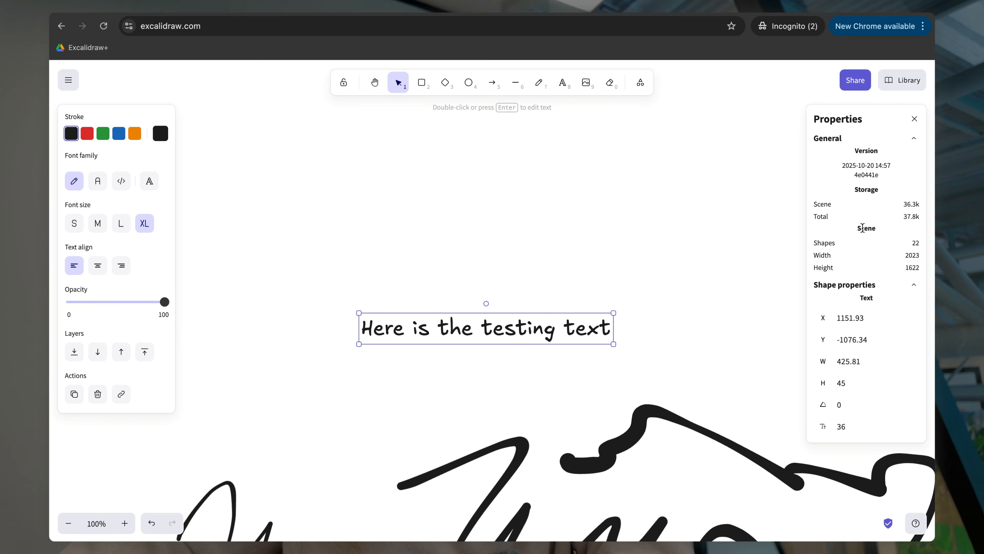
click(848, 425)
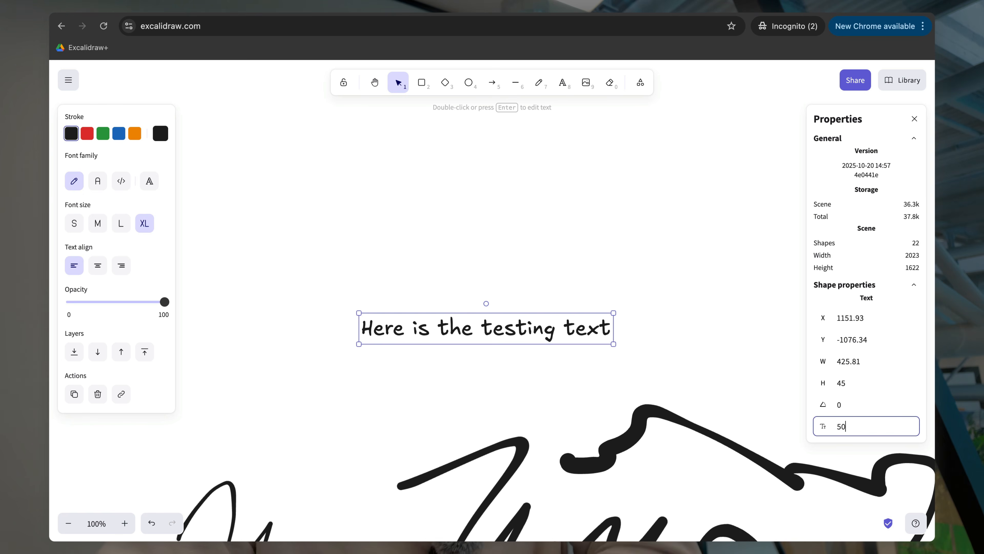
text(50)
key(Return)
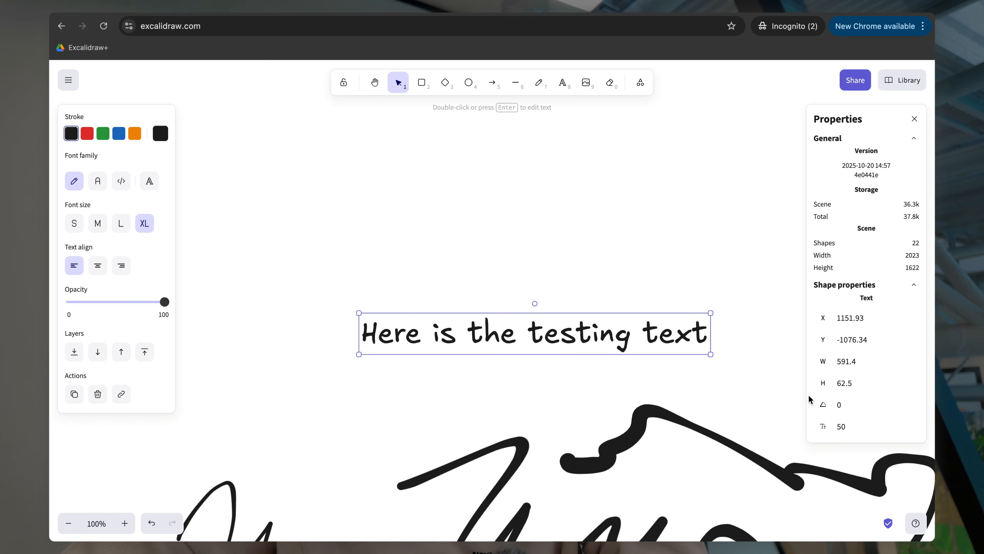
Step: Close the Canvas & Shape properties and deselect the testing text
scroll(674, 192, right, 2)
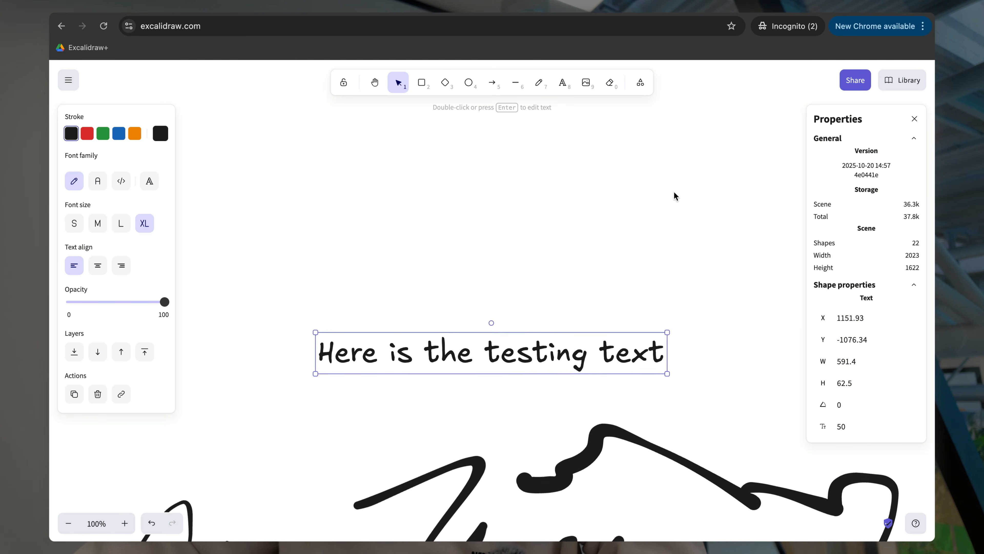
scroll(674, 192, down, 1)
scroll(604, 249, down, 3)
scroll(603, 249, right, 1)
scroll(603, 251, right, 1)
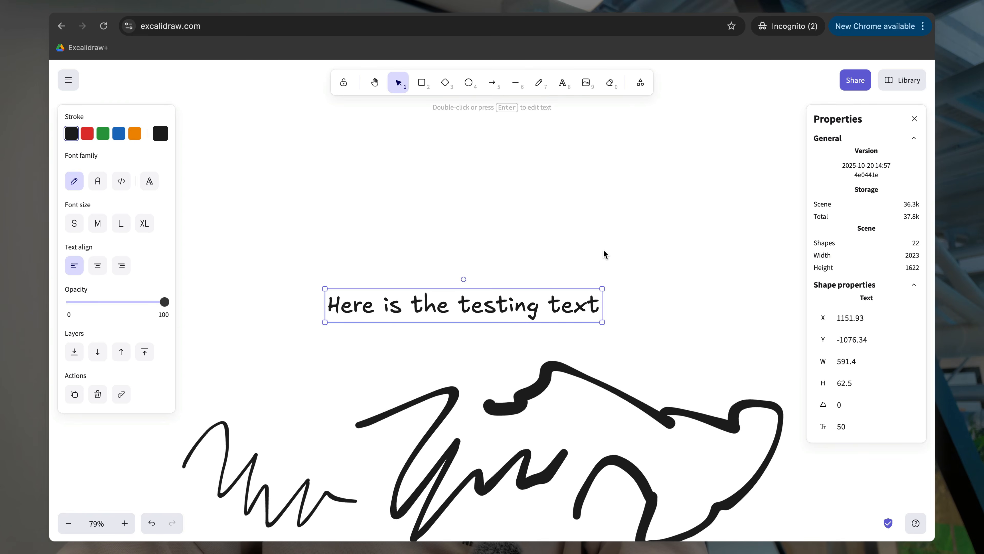
scroll(603, 251, down, 1)
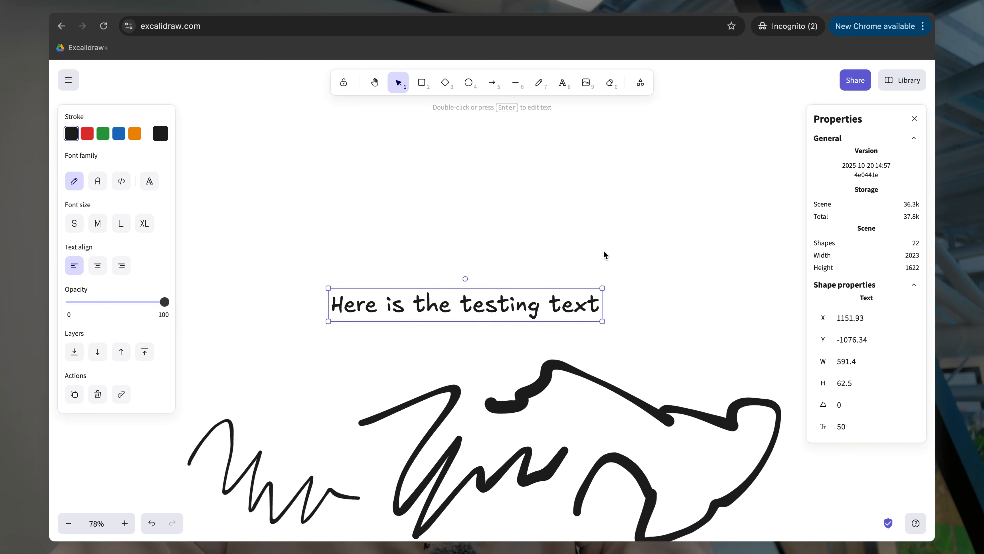
click(914, 119)
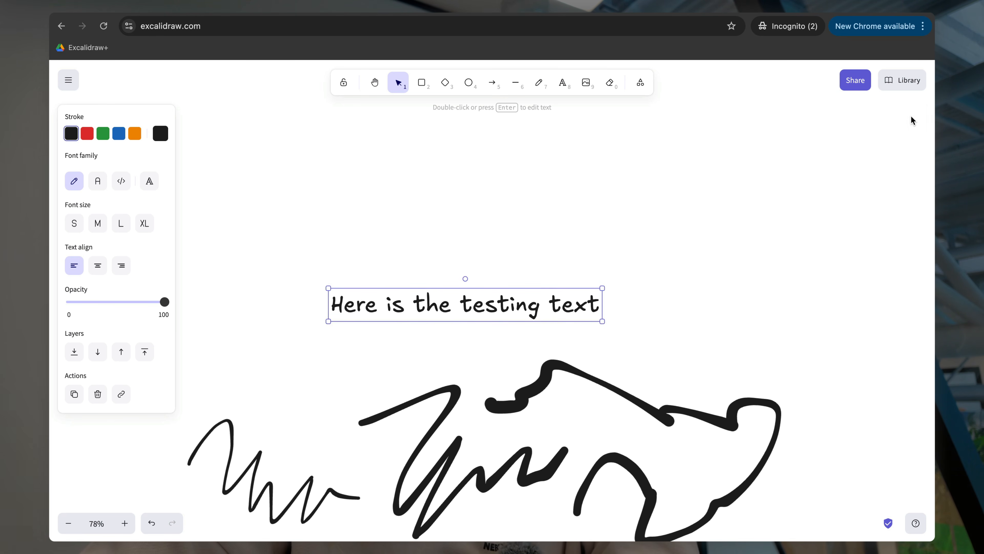
click(672, 232)
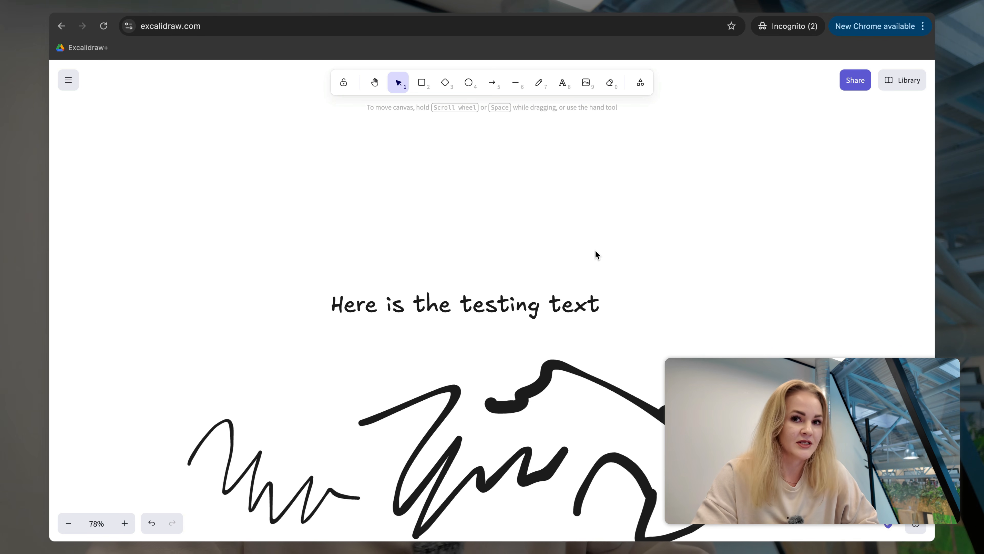
Step: Add a second text reading "Another testing text" and move it directly above "Here is the testing text"
double_click(523, 207)
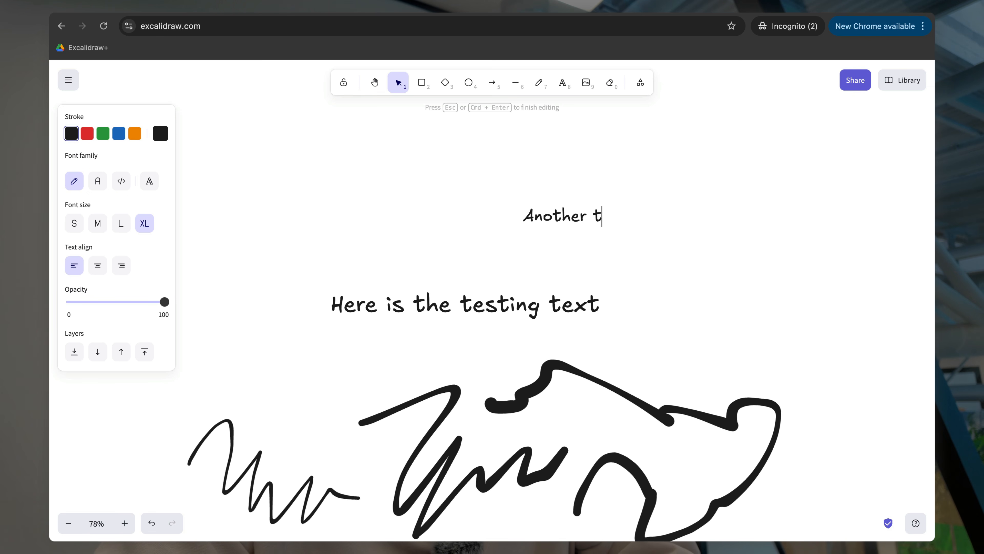
text(Another testing text)
click(551, 189)
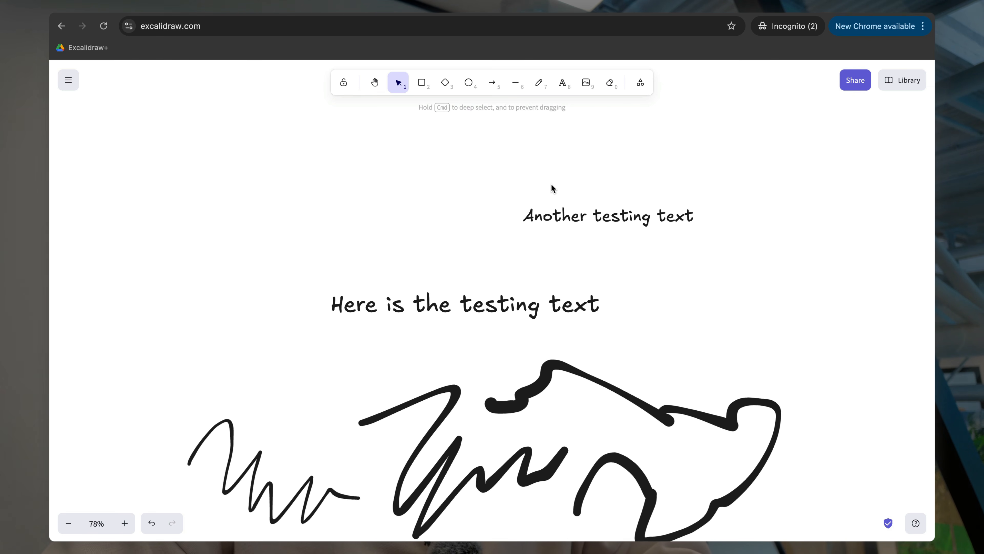
drag(583, 215, 418, 220)
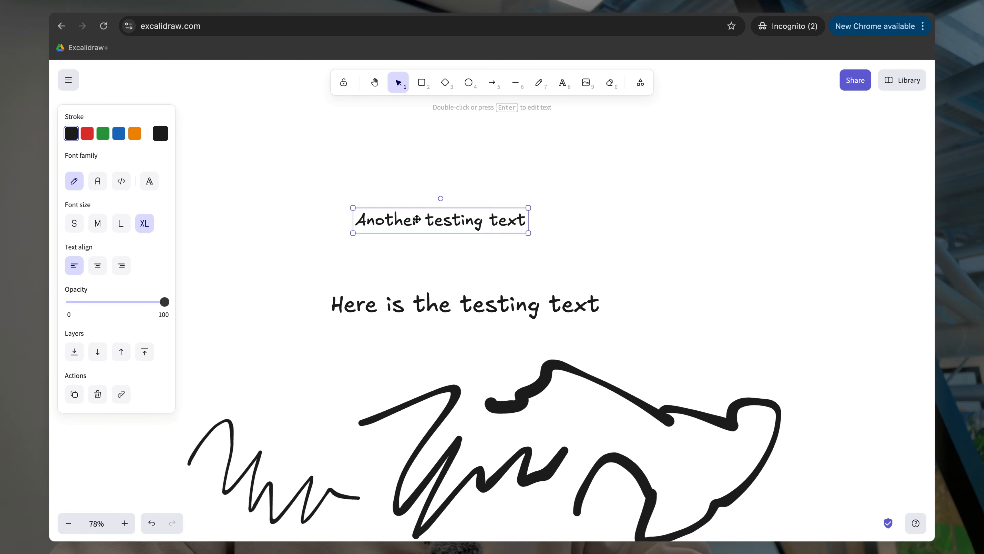
click(633, 180)
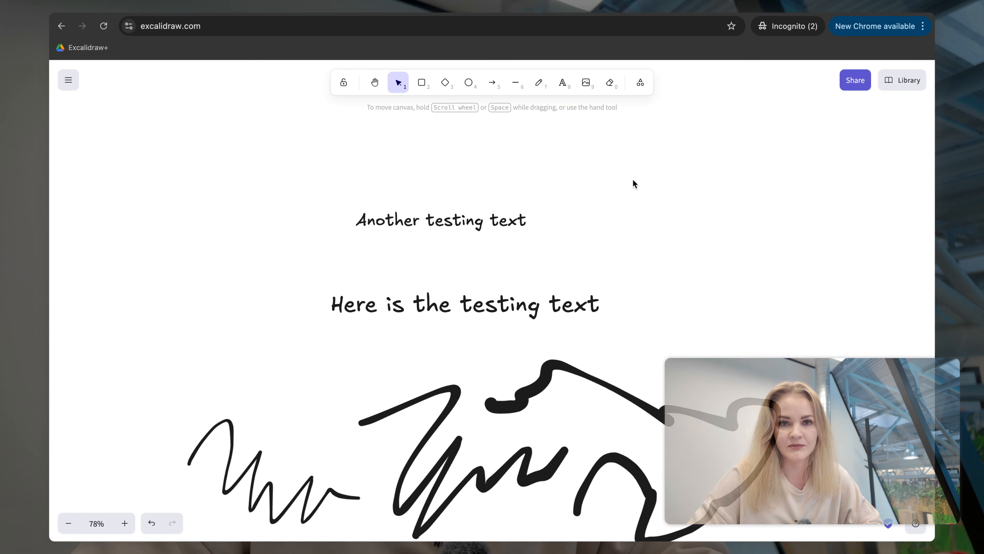
Step: Wrap "Another testing text" in a container, then enlarge the container and place it above the first text
click(480, 220)
right_click(480, 219)
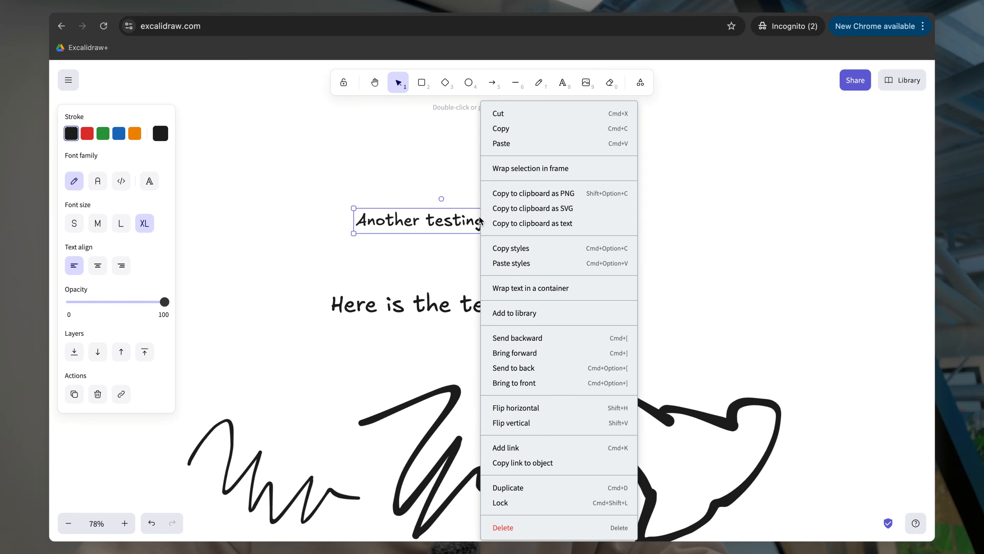
click(602, 290)
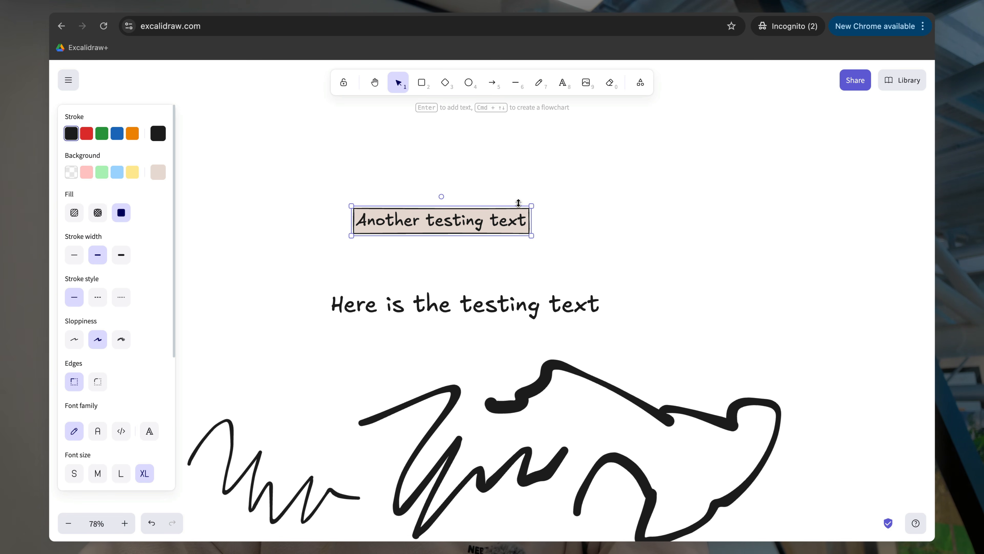
drag(532, 205, 635, 128)
drag(538, 148, 506, 156)
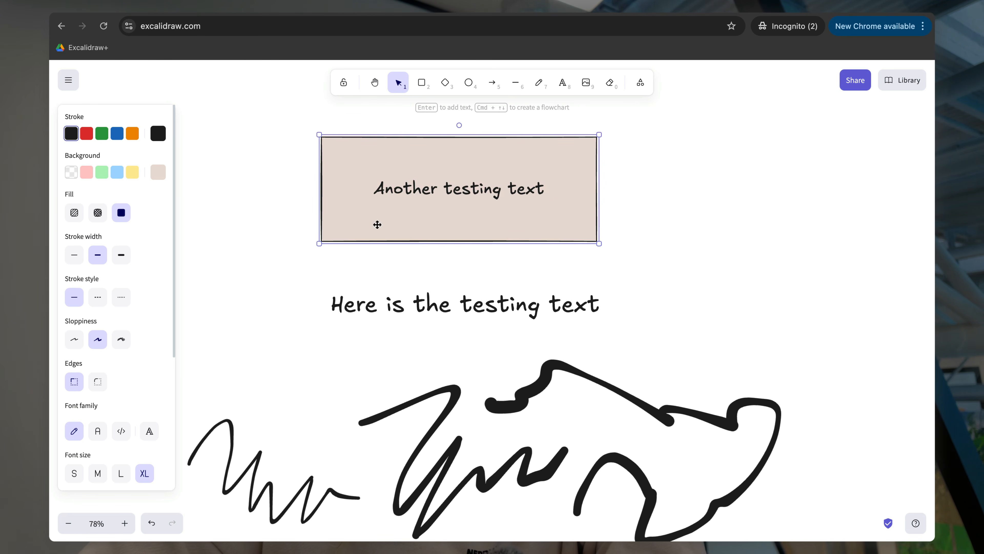
Step: Change the background of the container around "Another testing text" to yellow and deselect it
scroll(108, 215, down, 5)
scroll(108, 216, up, 5)
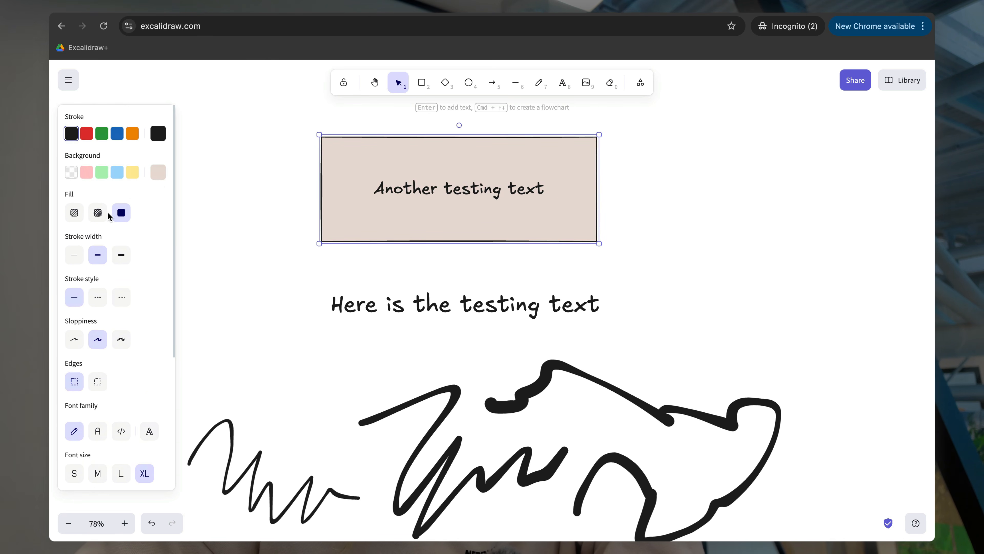
click(158, 175)
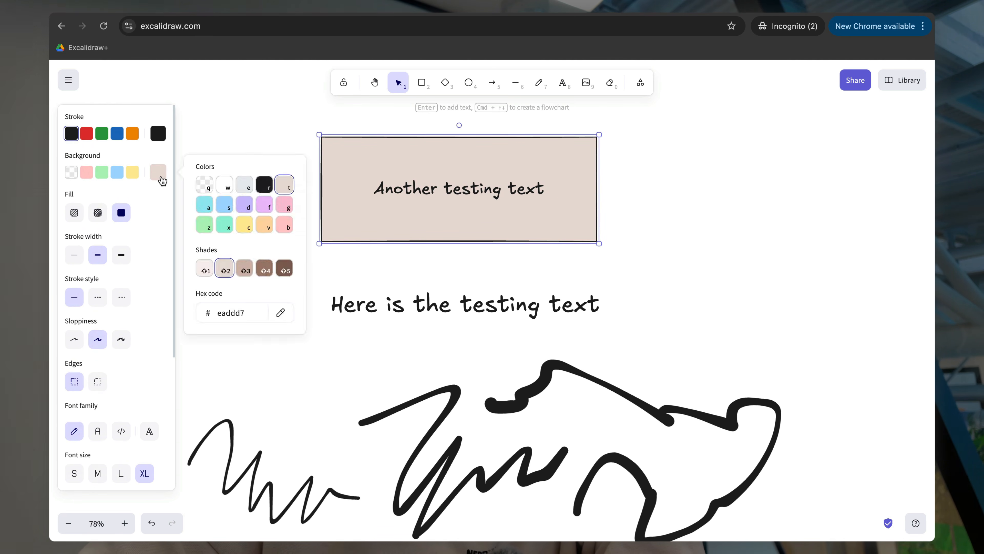
click(254, 231)
click(702, 198)
scroll(574, 316, down, 2)
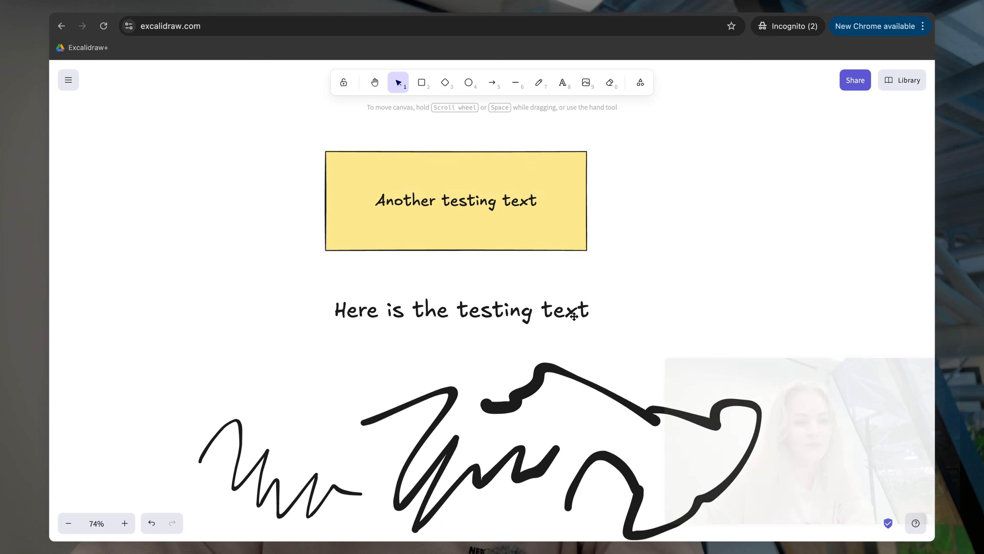
Step: Unbind "Another testing text" from its yellow container, move the text above the rectangle, and deselect it
scroll(573, 316, up, 3)
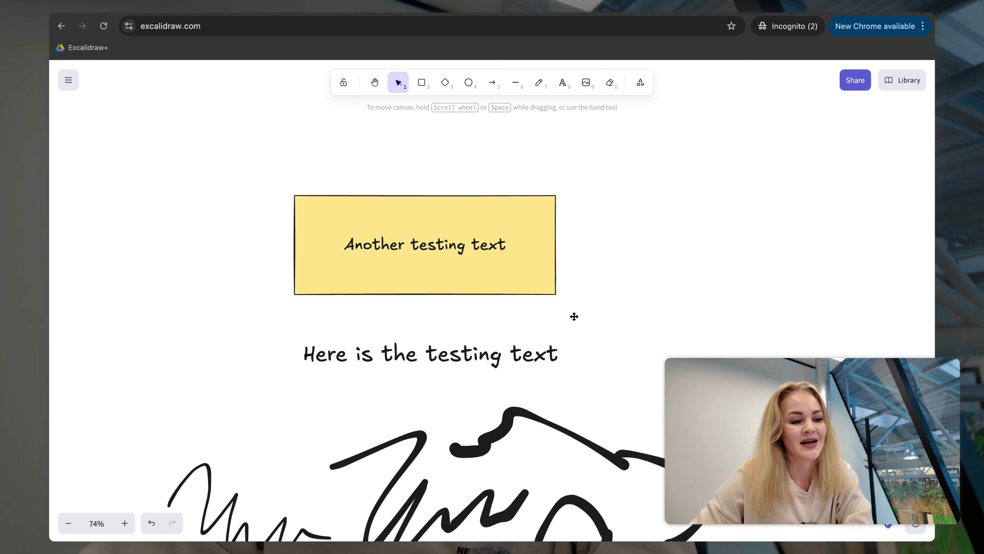
click(453, 249)
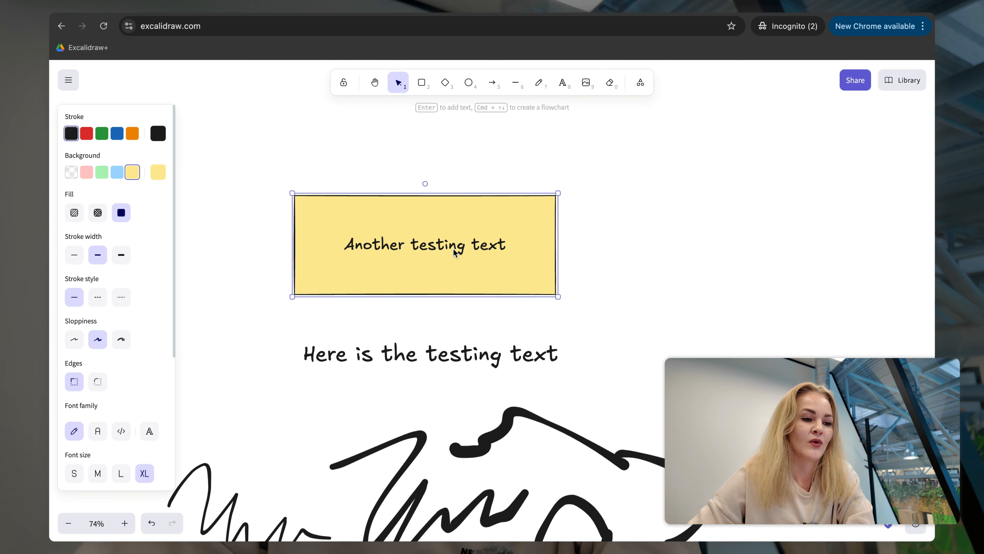
right_click(454, 251)
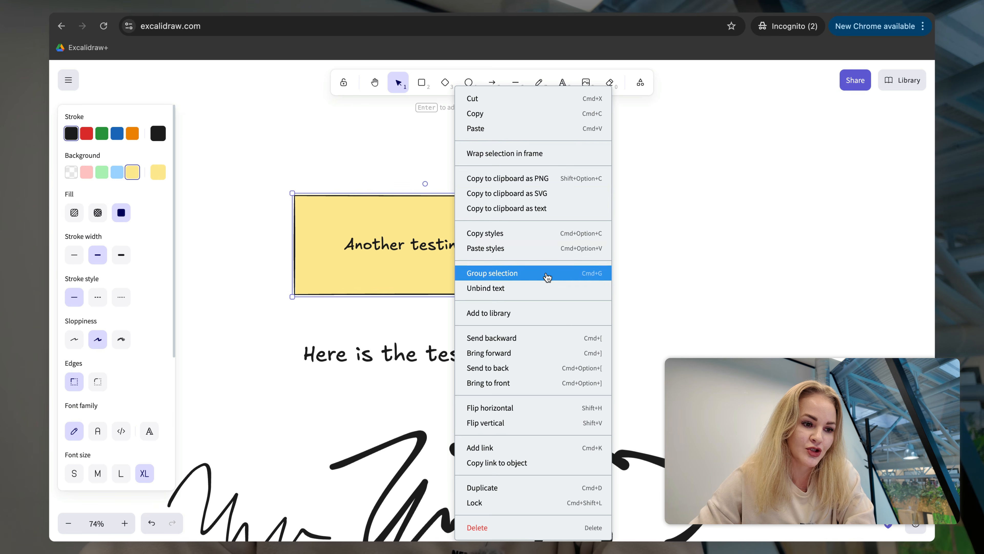
click(546, 289)
click(446, 245)
drag(425, 245, 441, 157)
click(535, 157)
click(577, 170)
Step: Add a fixed-width text box to the right of "Another testing text" and fill it with random letters wrapping over several lines
scroll(577, 170, down, 5)
scroll(577, 170, right, 2)
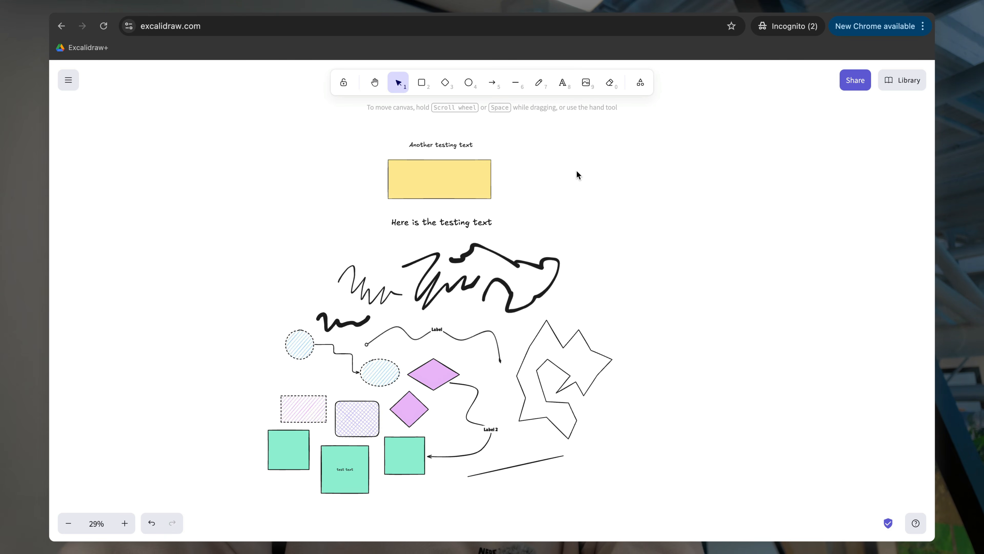
scroll(577, 174, up, 4)
scroll(525, 174, up, 1)
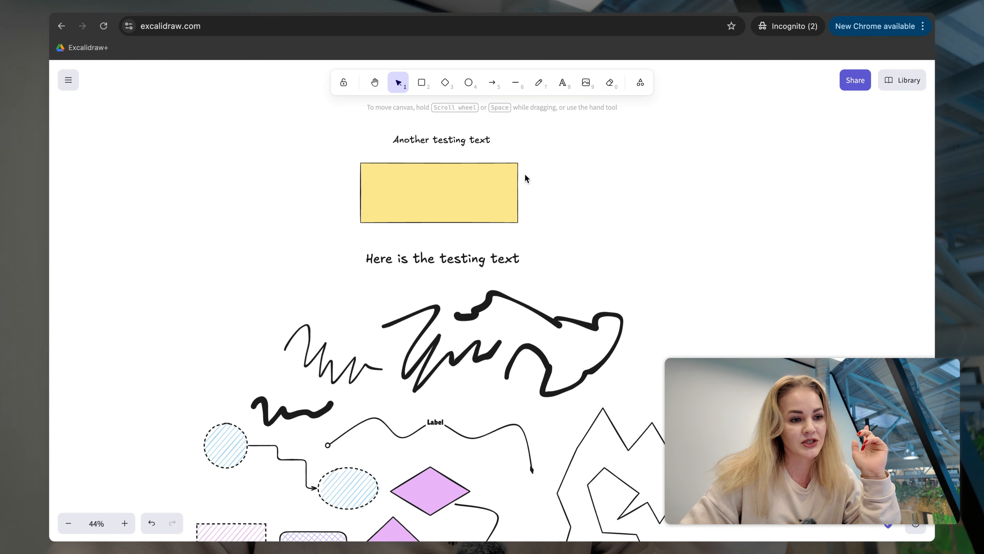
click(567, 87)
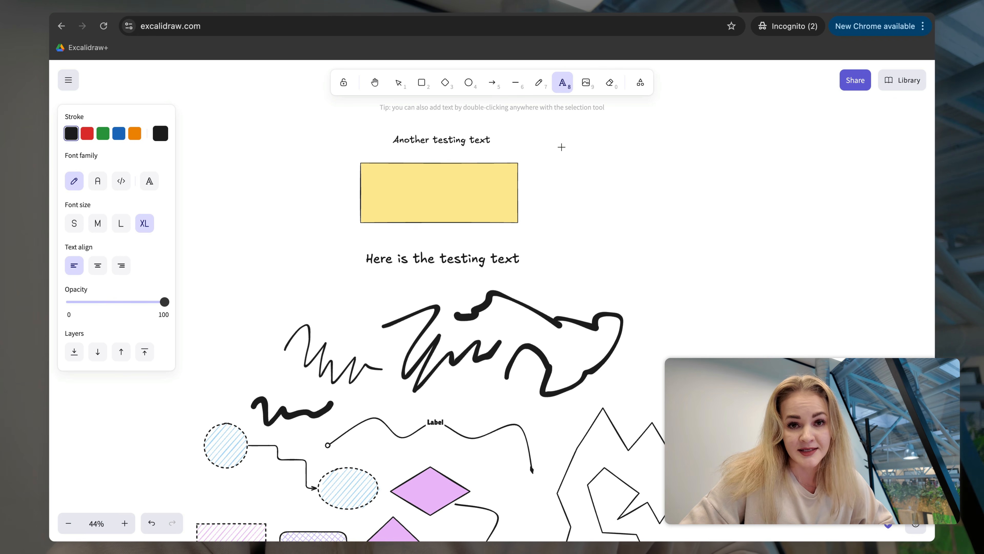
drag(562, 146, 658, 164)
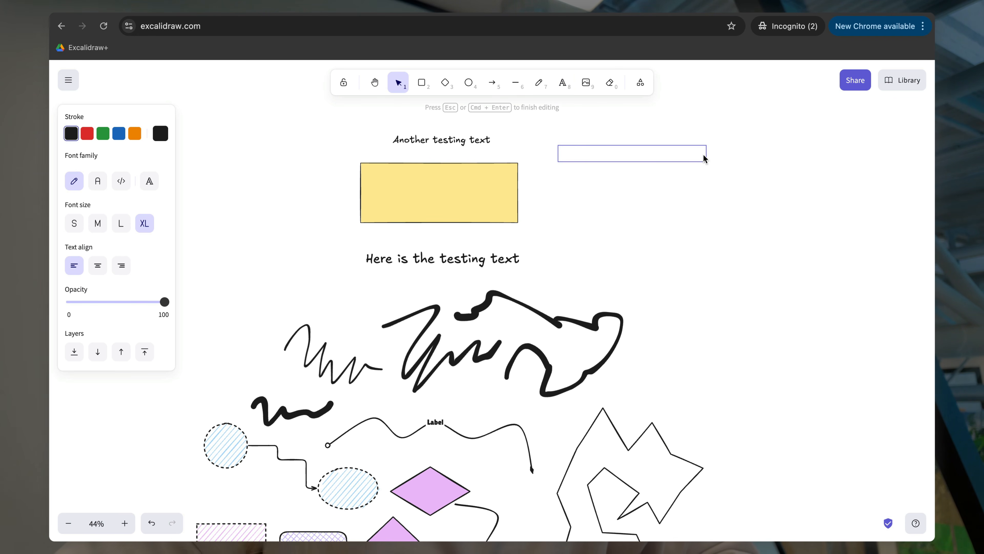
drag(704, 158, 789, 154)
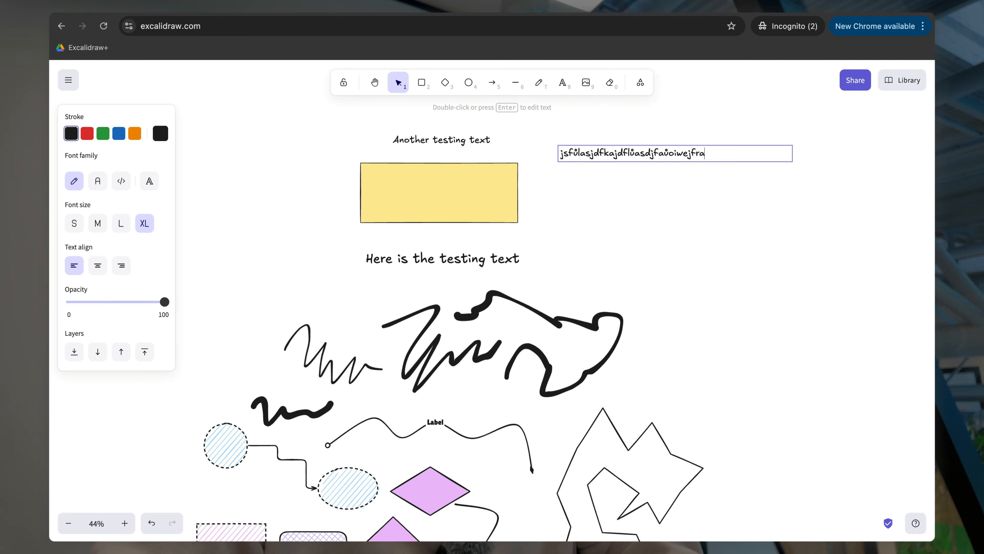
text(jfa;sldfjasldfjasdlfjadlfkjdsůlFDKJSA)
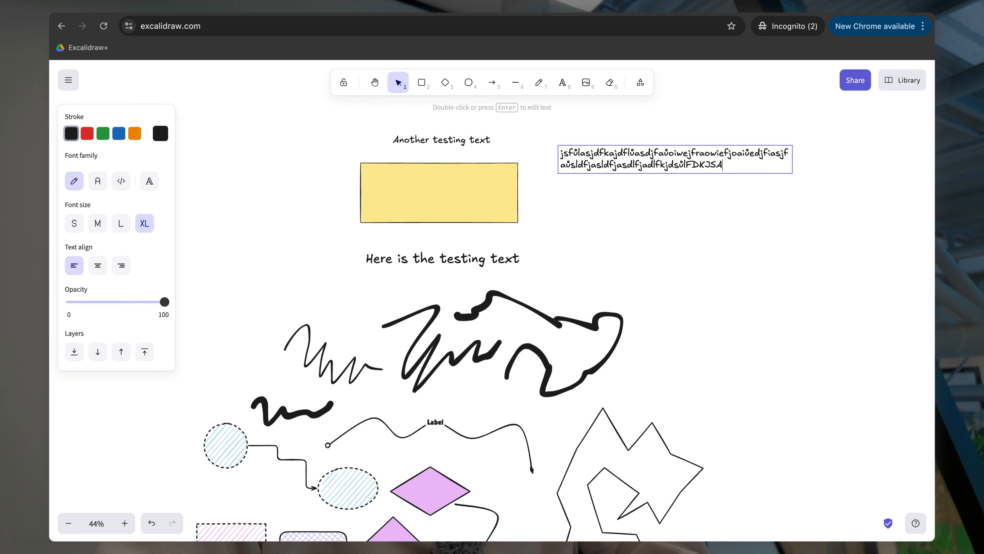
text(SŮDFLJASDLFJASDLŮFJKASDLFŮKASJDFLKASJDFLŮASJDFŮASFJK)
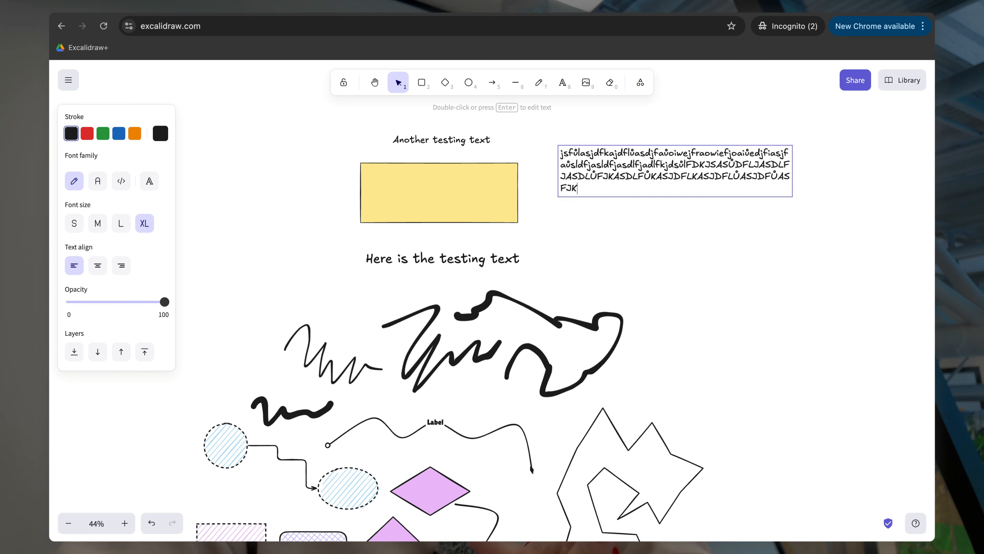
key(Escape)
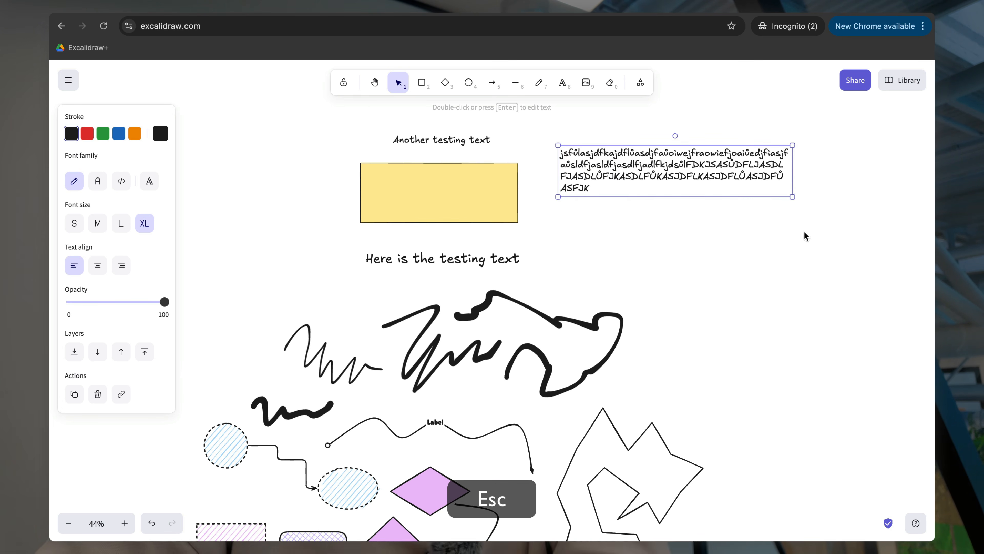
Step: Move the random-letter text block beside the yellow rectangle and deselect it
click(766, 280)
mouse_move(708, 169)
mouse_down()
mouse_move(730, 150)
mouse_move(718, 165)
mouse_up()
drag(601, 152, 589, 143)
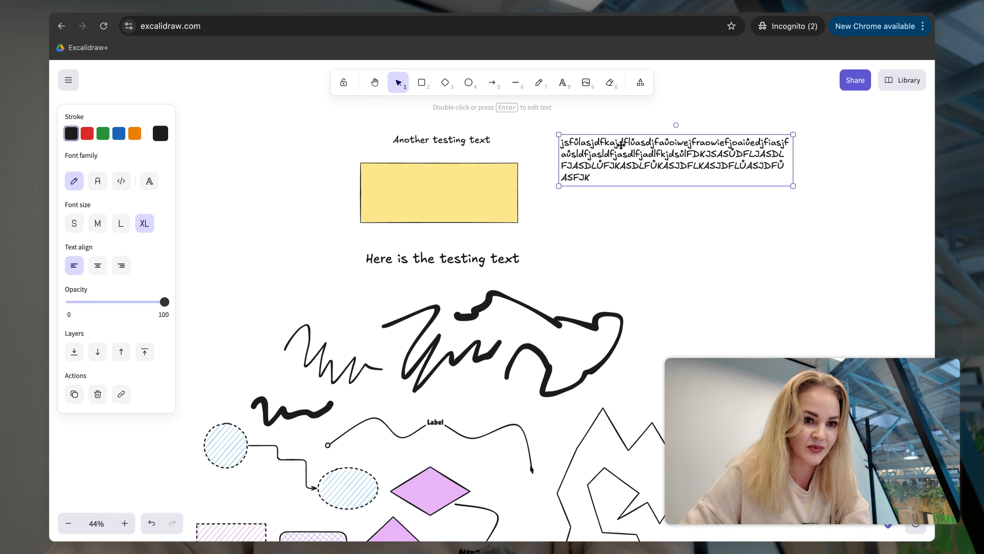
scroll(666, 320, down, 3)
scroll(666, 322, down, 3)
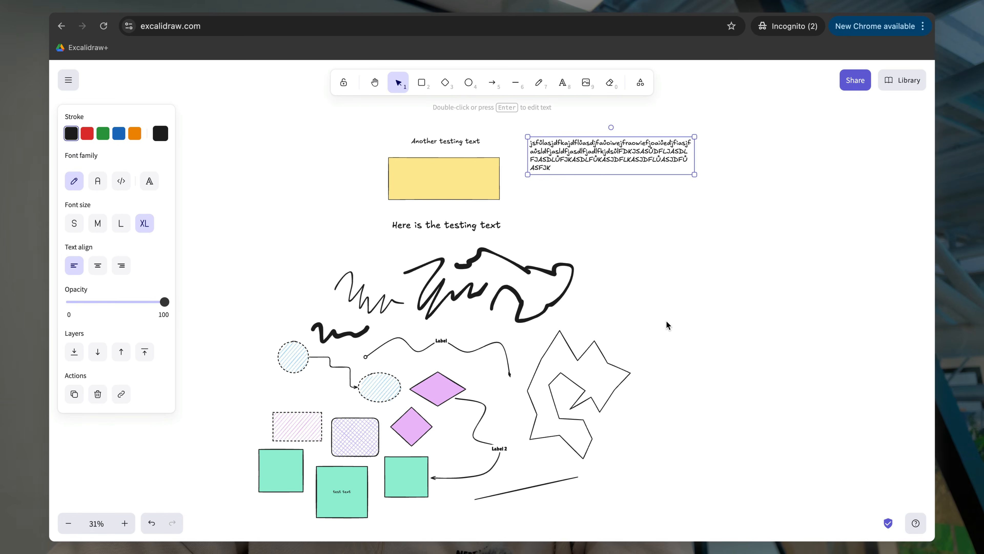
drag(628, 152, 628, 174)
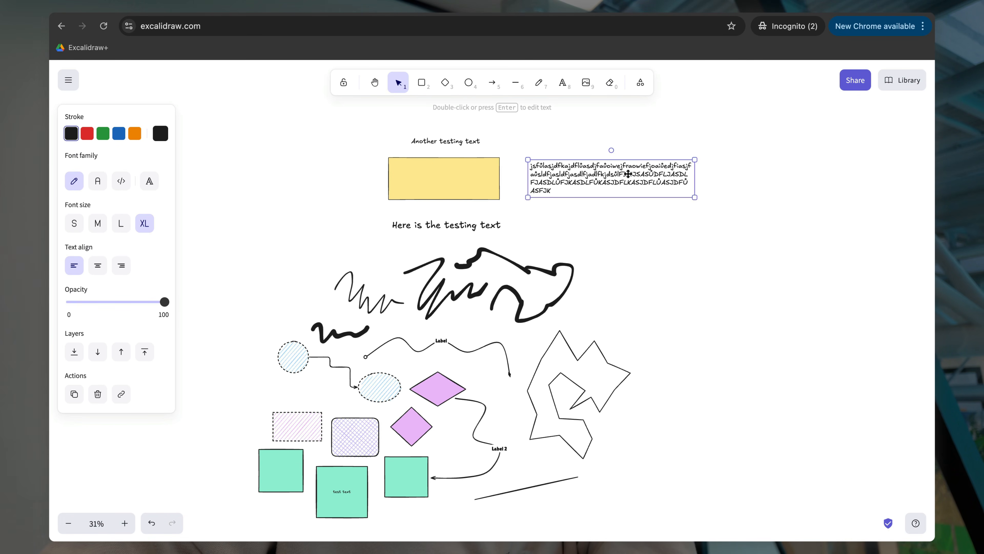
click(648, 149)
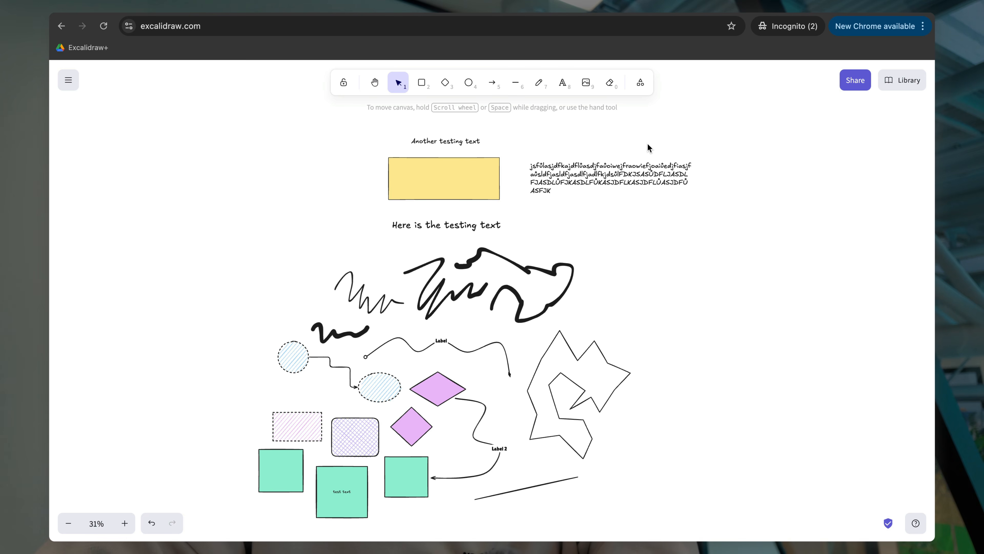
Step: Insert afda.png and testimonial_2.png from the Downloads folder and place them to the right of the existing drawings
click(587, 83)
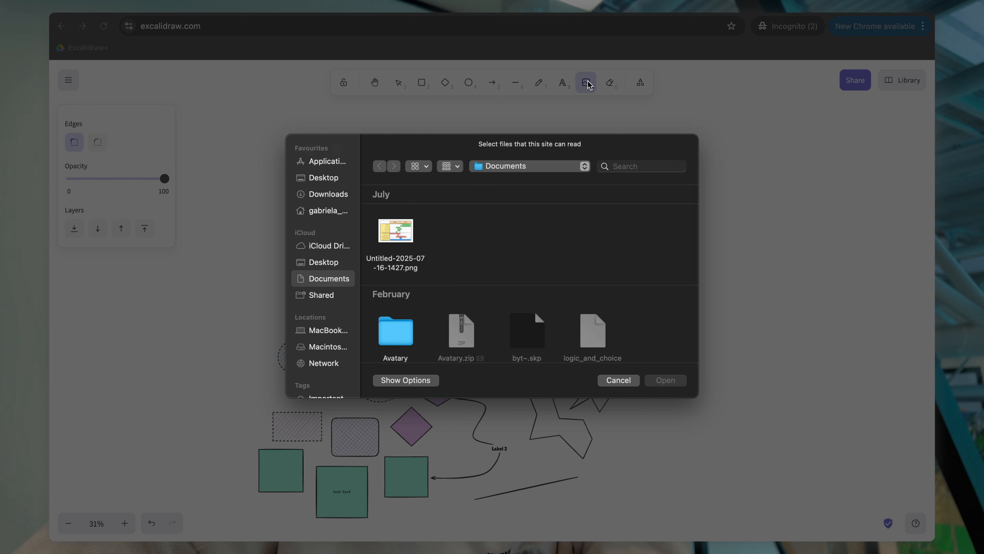
click(343, 194)
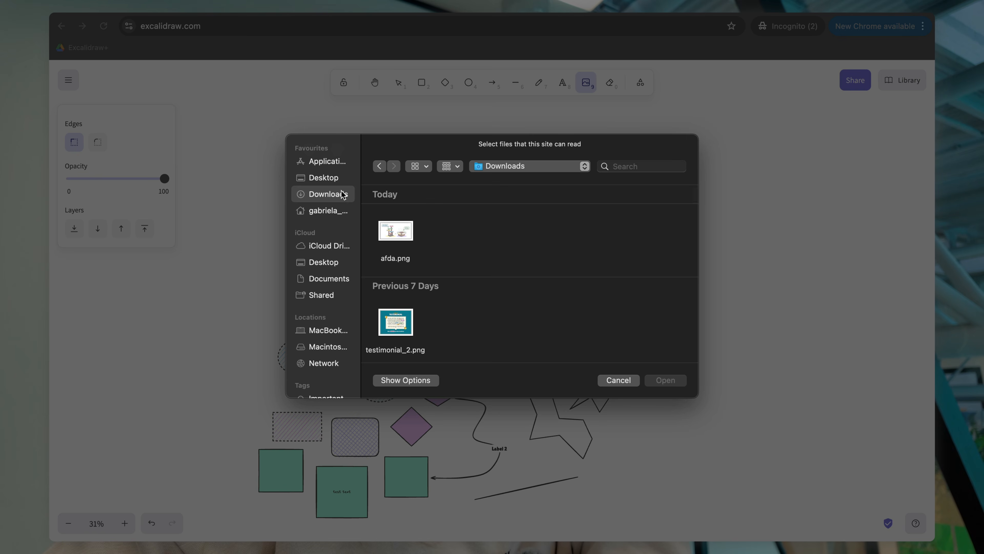
drag(371, 224, 436, 341)
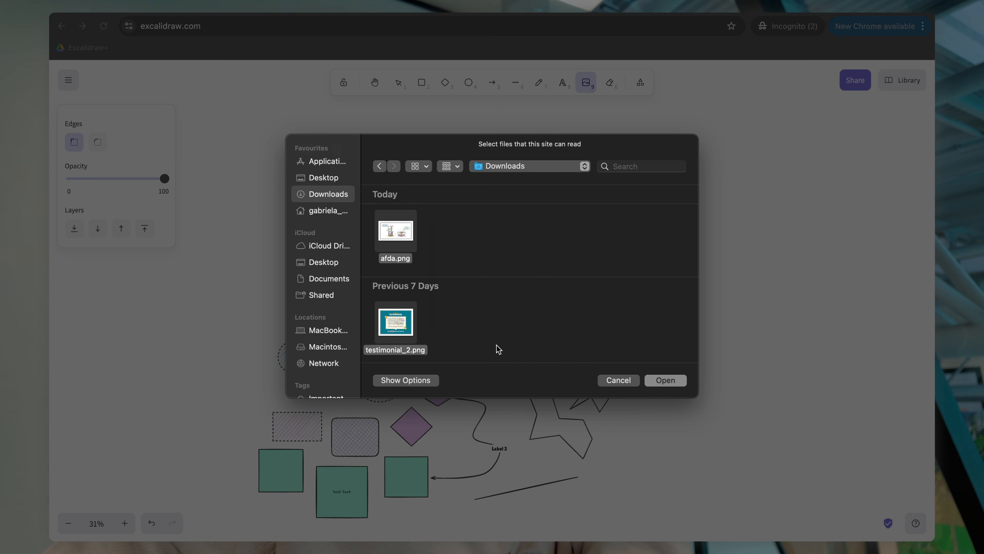
click(665, 379)
drag(575, 297, 897, 240)
scroll(806, 150, right, 5)
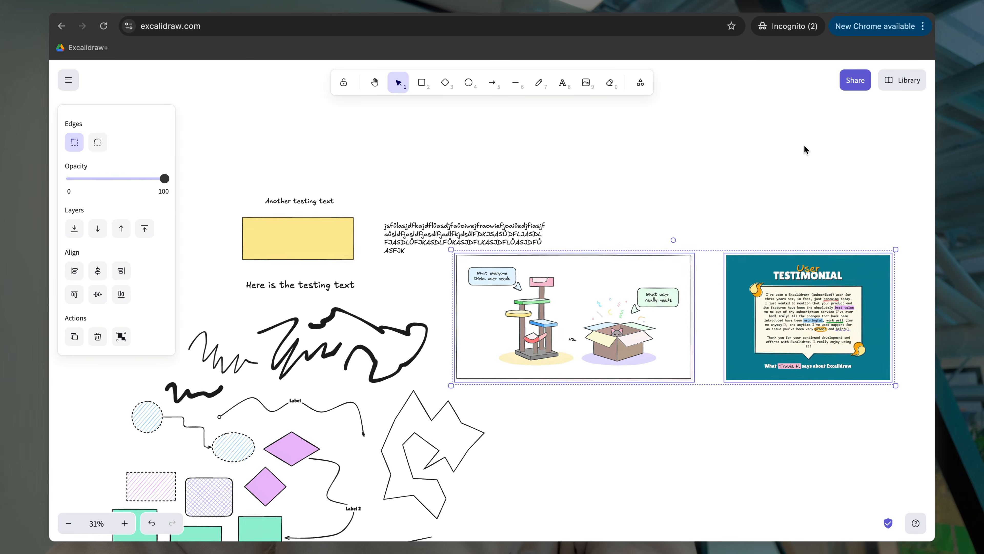
drag(741, 306, 776, 318)
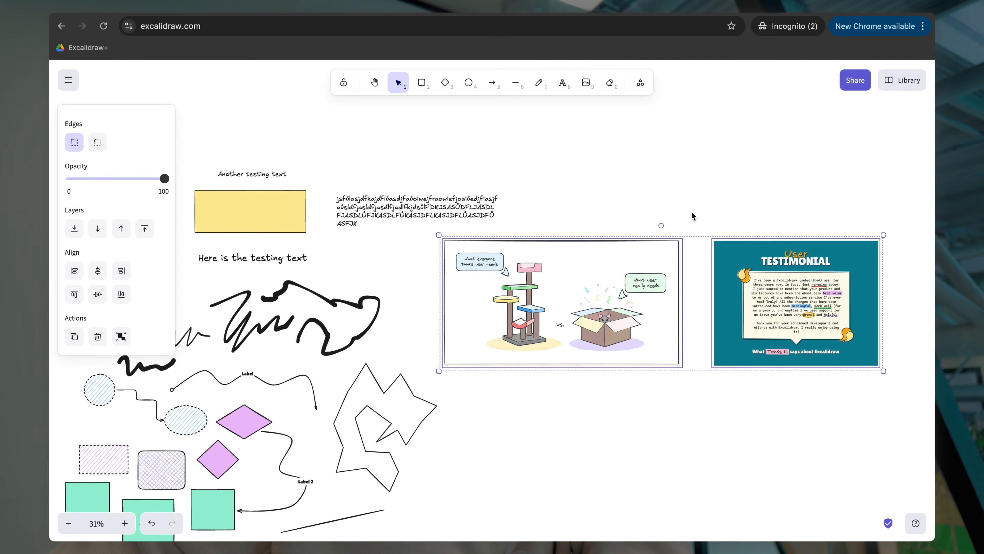
click(706, 170)
scroll(703, 176, right, 3)
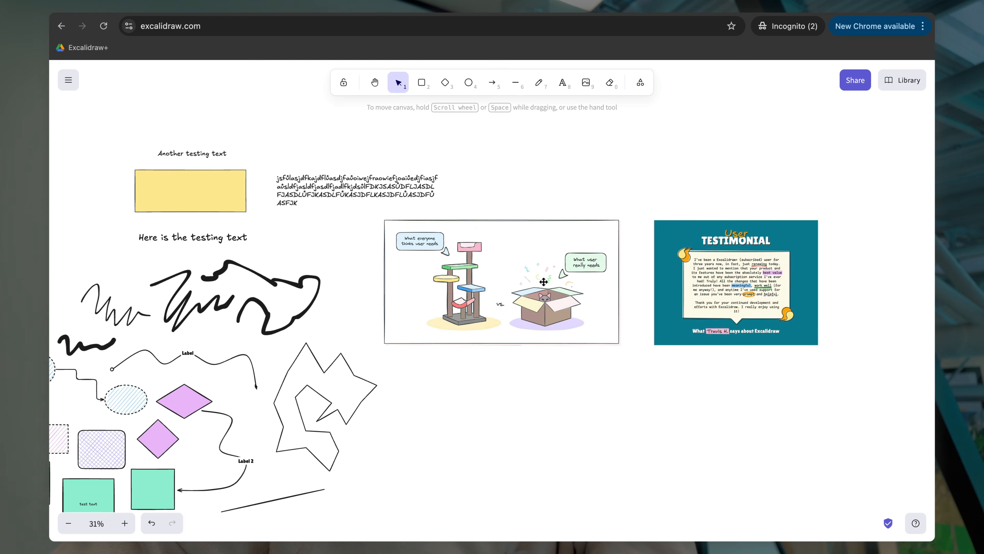
Step: Examine the two inserted images up close and in the context of the whole canvas
scroll(544, 282, up, 5)
scroll(544, 282, right, 3)
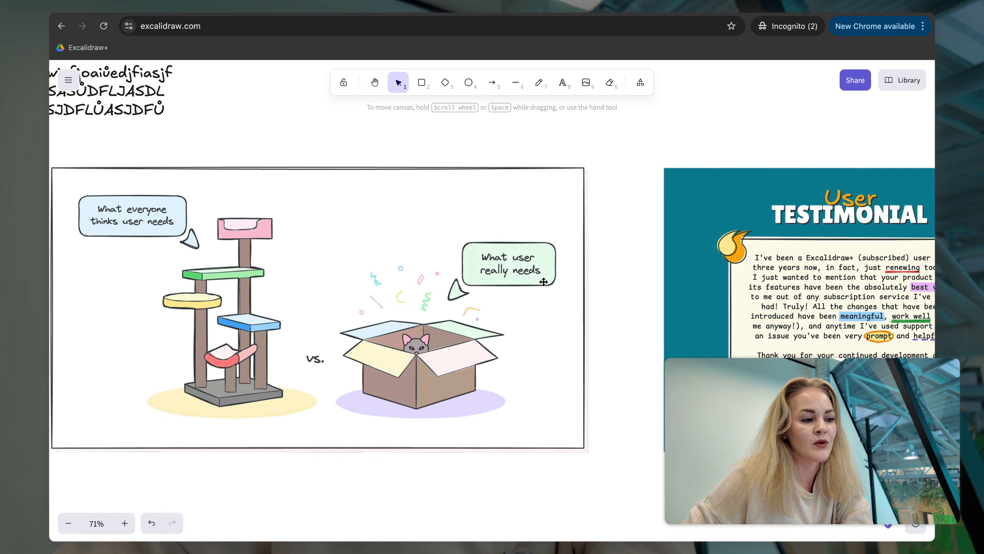
scroll(543, 282, down, 3)
scroll(550, 286, right, 2)
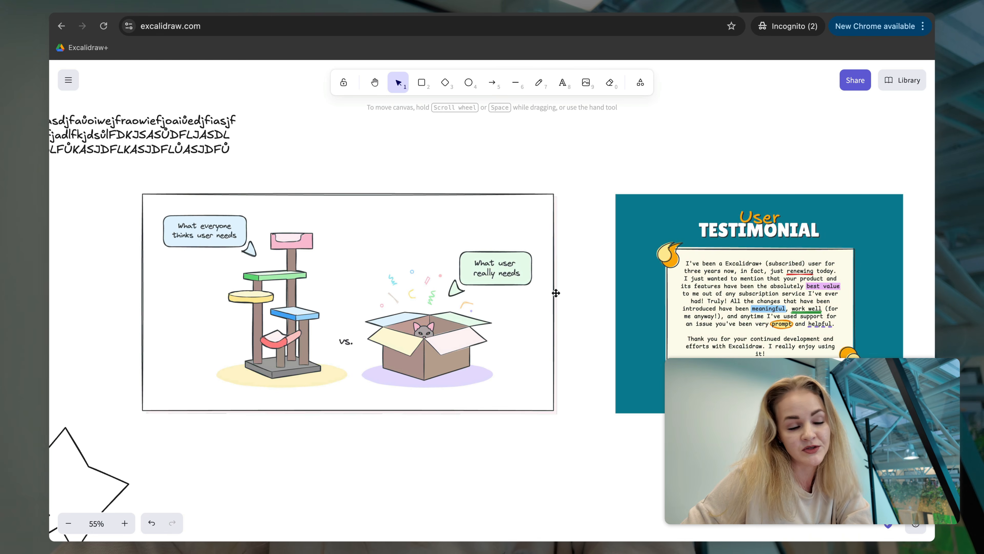
scroll(556, 294, down, 2)
scroll(556, 295, left, 3)
scroll(555, 295, down, 2)
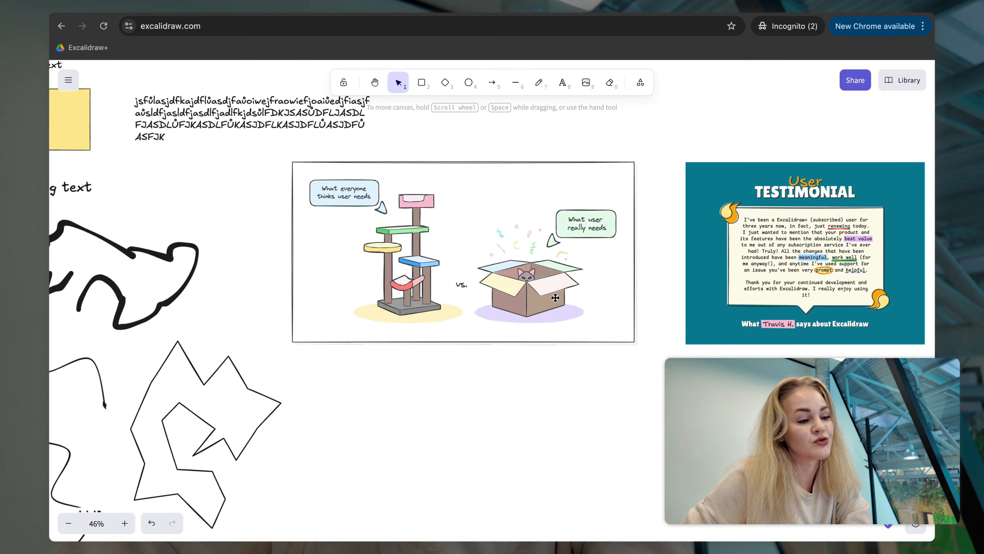
scroll(555, 298, down, 8)
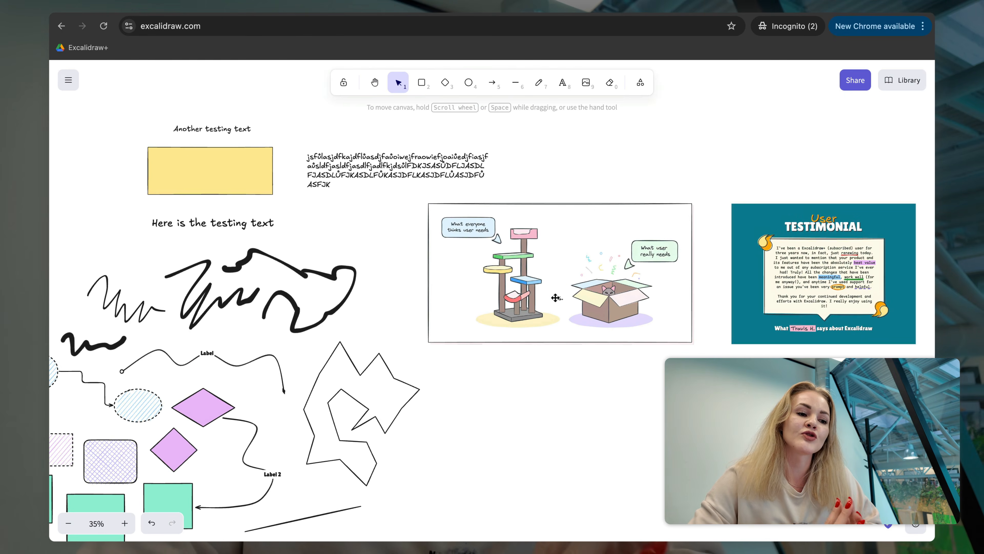
scroll(555, 297, right, 3)
scroll(555, 297, up, 1)
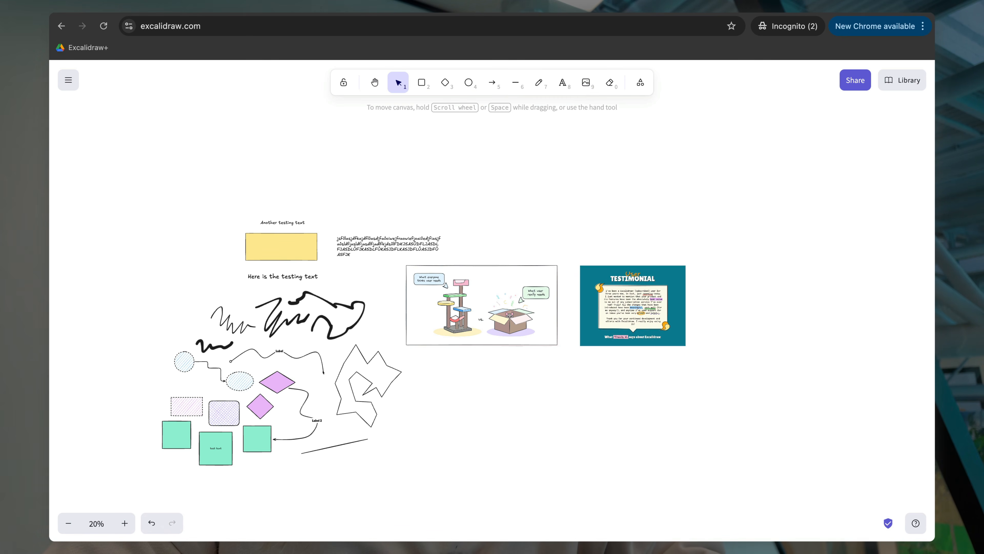
Step: Switch to Finder, copy 6000.png and brain.png from the Downloads folder, and return to the Excalidraw canvas
click(129, 530)
click(343, 120)
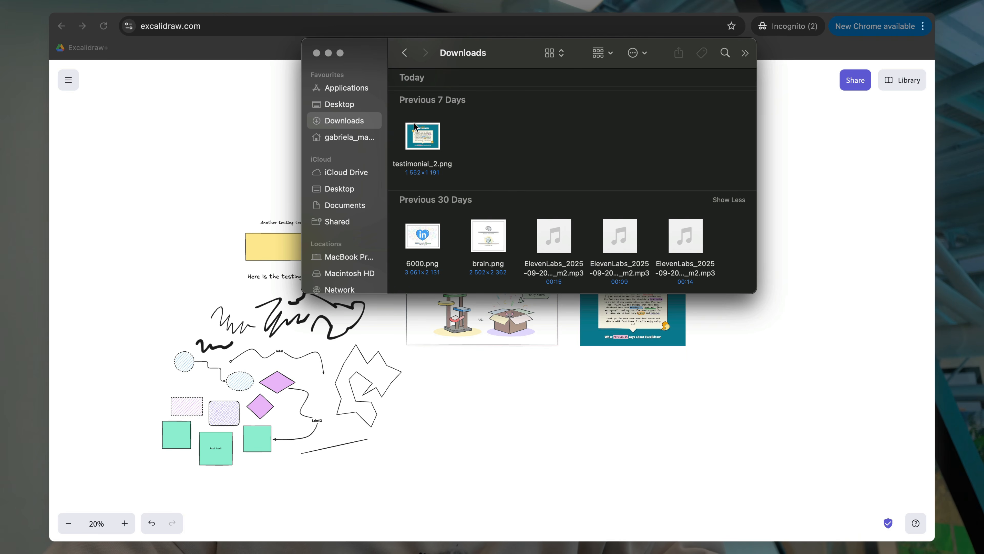
drag(395, 132, 498, 250)
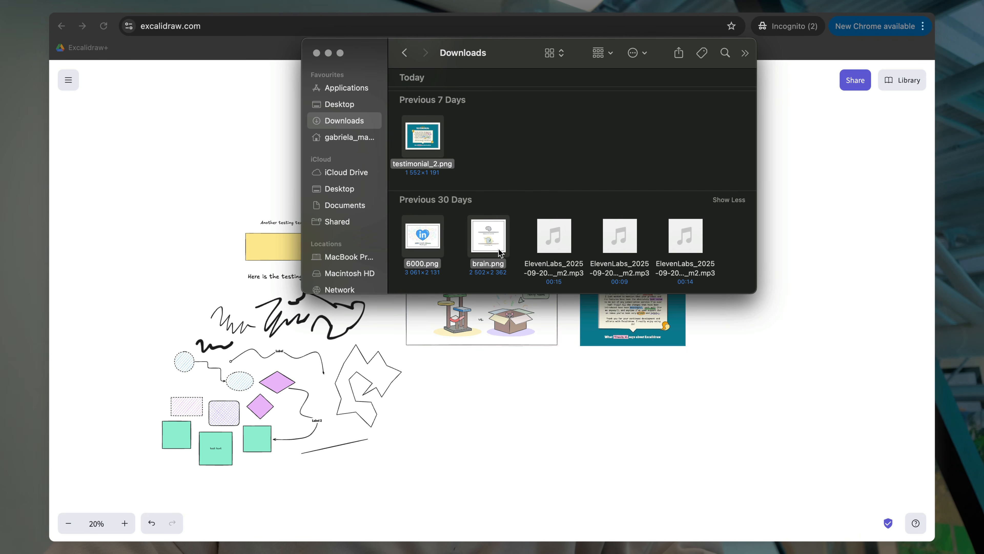
click(524, 204)
drag(393, 226, 508, 249)
key(super+c)
click(527, 373)
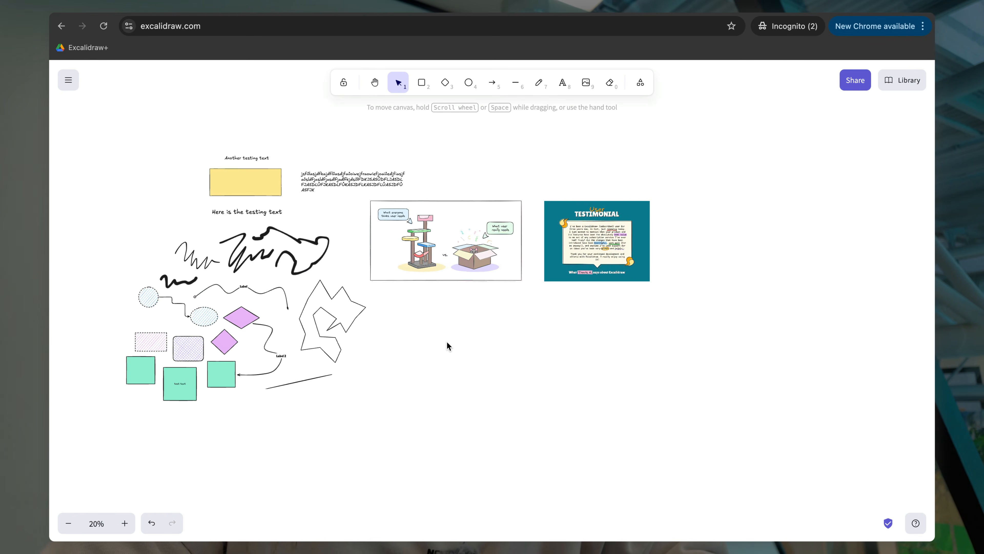
Step: Paste the two copied images, place them below the cat-tree and testimonial images, and deselect them
key(super+v)
drag(490, 341, 579, 335)
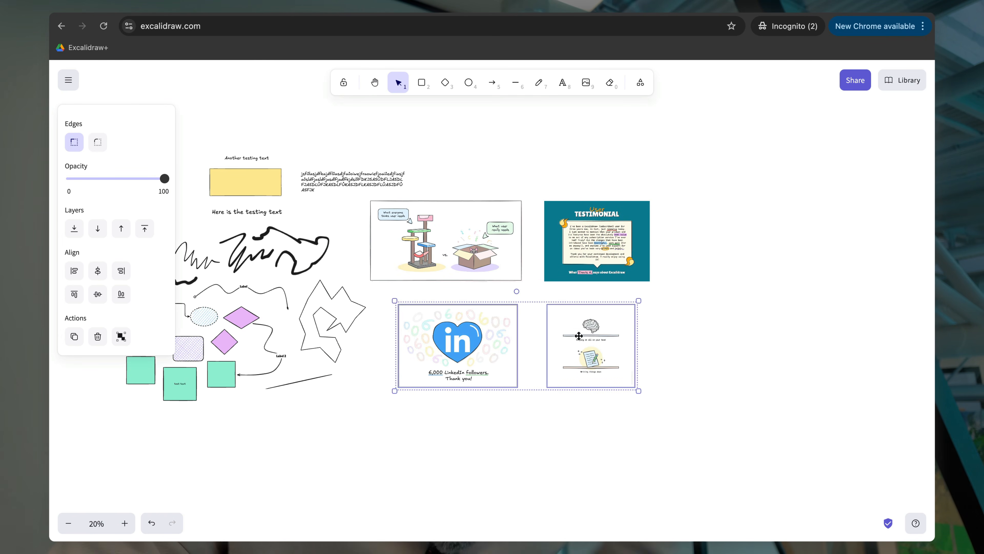
click(691, 308)
Step: Examine the four images on the canvas, selecting the cat-tree image to view its properties, and look back over the text and drawings
scroll(514, 263, left, 2)
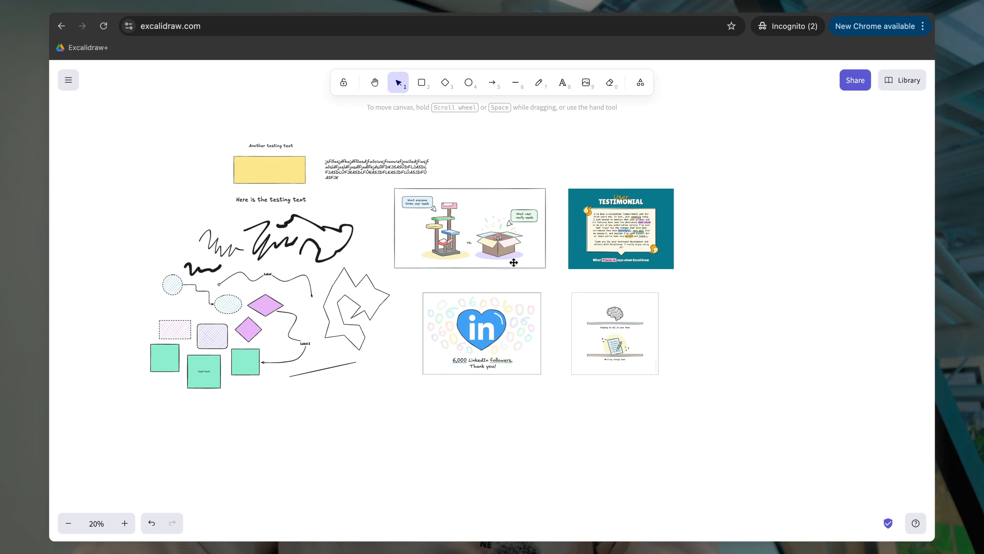
scroll(514, 262, up, 5)
scroll(514, 263, down, 2)
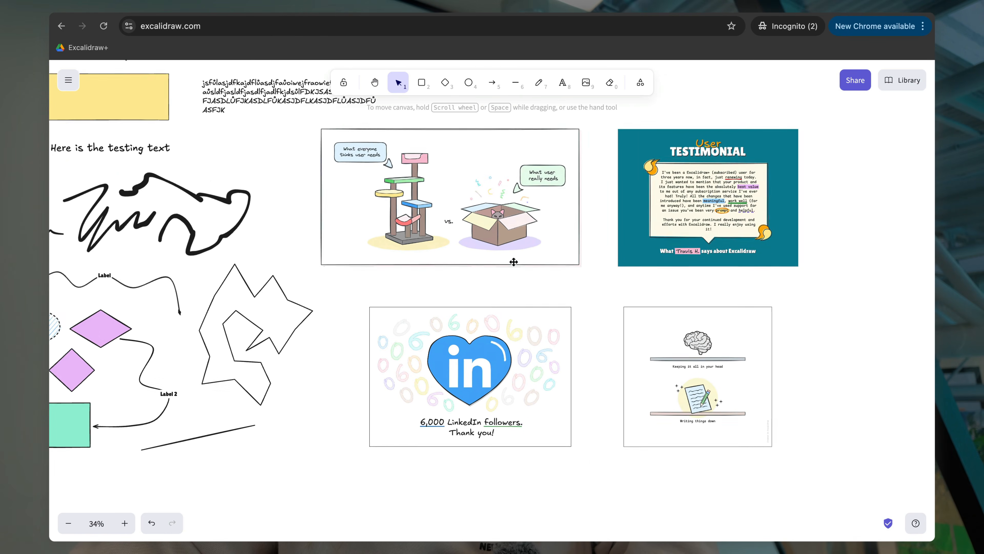
scroll(514, 262, down, 5)
scroll(467, 276, up, 5)
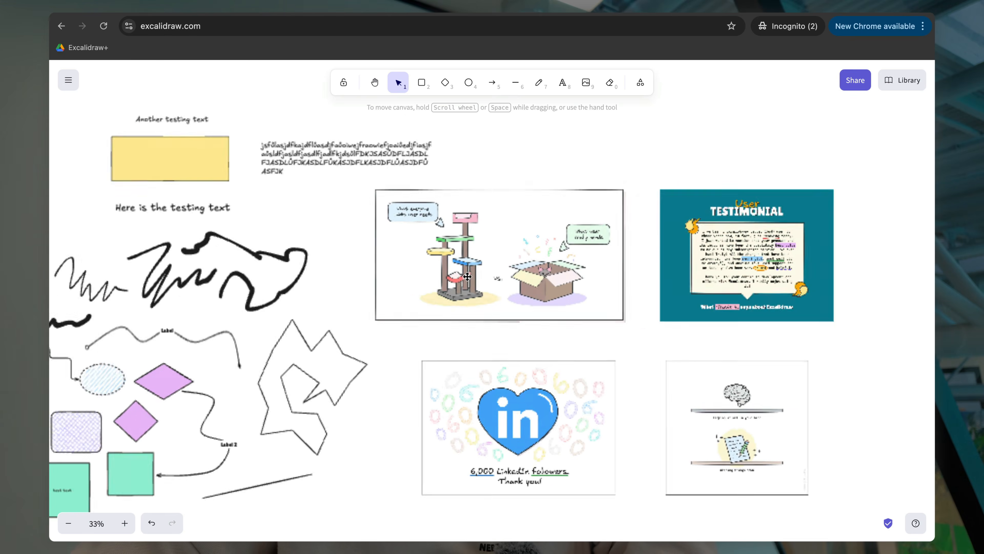
scroll(467, 276, up, 1)
click(466, 277)
scroll(466, 277, up, 2)
scroll(466, 277, right, 2)
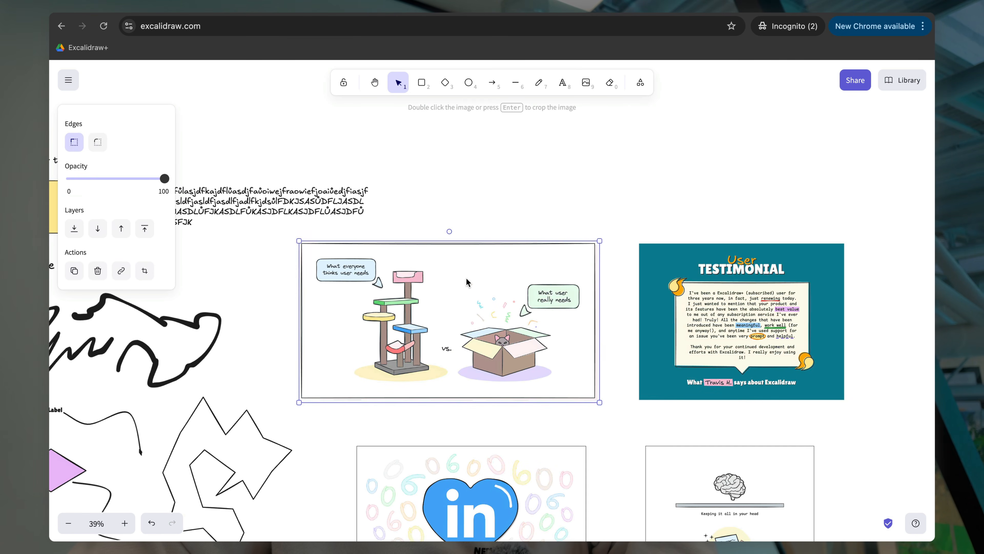
click(501, 208)
scroll(502, 207, left, 5)
scroll(501, 208, down, 3)
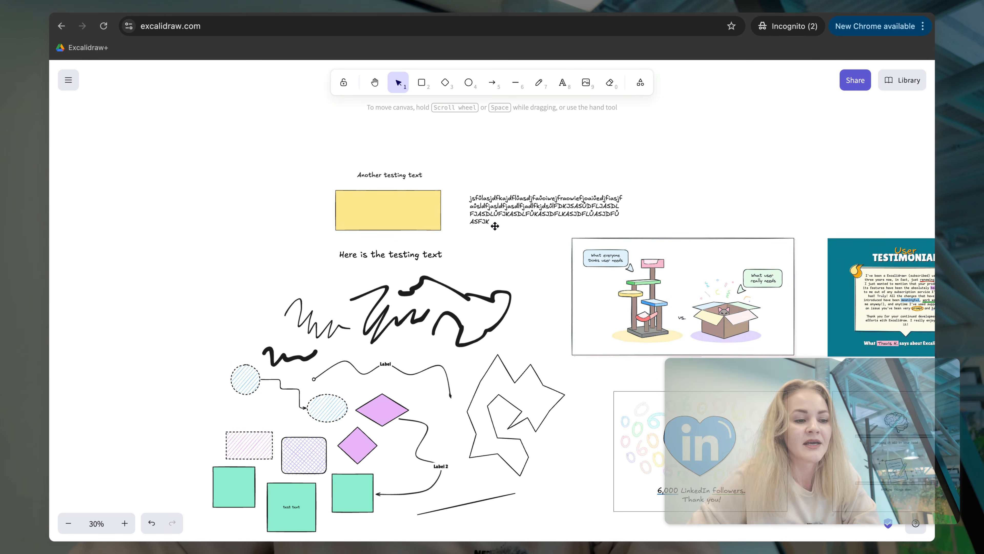
Step: Erase the two light scribbles and the zigzag stroke beneath the "Here is the testing text" label
scroll(495, 226, down, 1)
scroll(495, 226, left, 1)
scroll(495, 226, down, 2)
scroll(495, 226, left, 2)
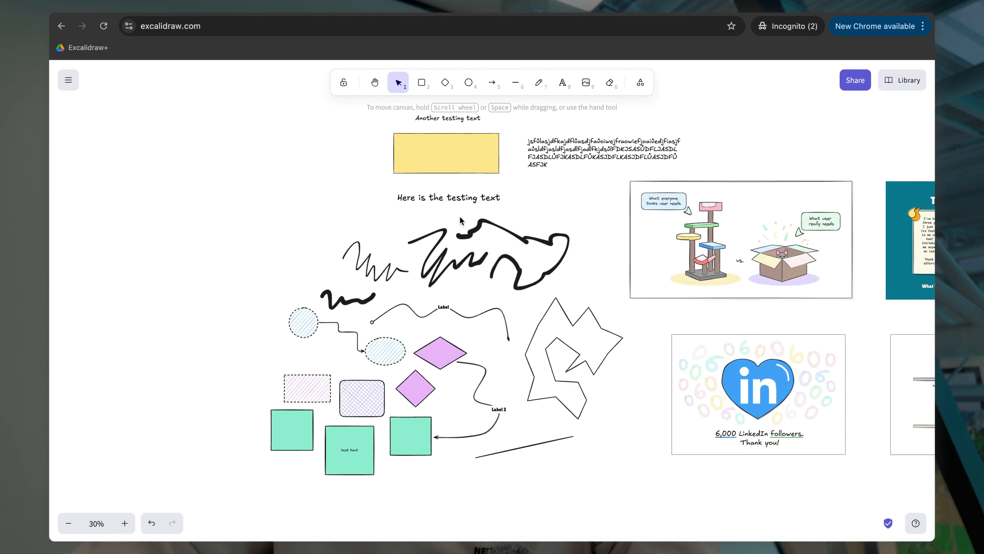
scroll(460, 215, up, 5)
click(610, 83)
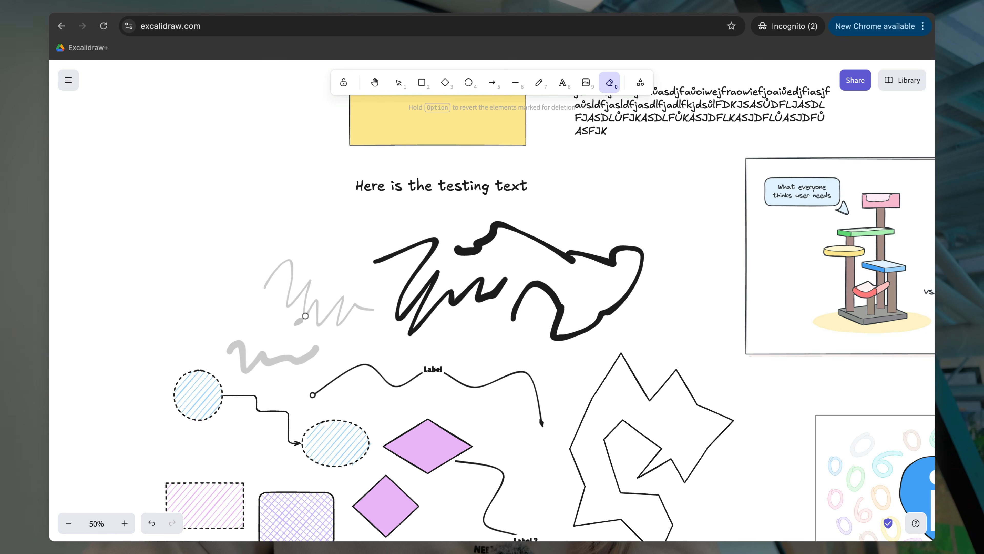
mouse_move(305, 316)
mouse_down()
mouse_move(355, 297)
mouse_move(448, 288)
mouse_up()
drag(493, 356, 493, 356)
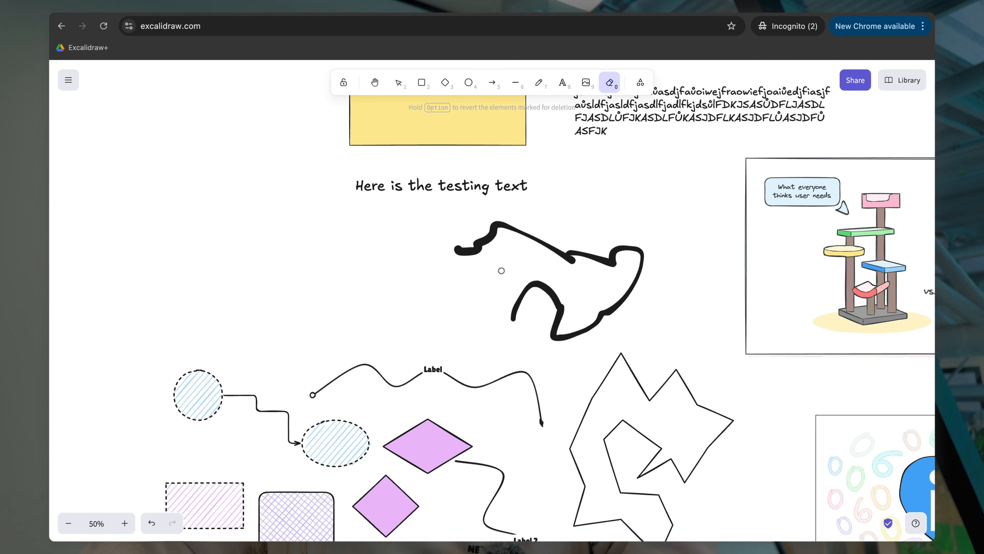
Step: Erase the dashed pink rectangle and the three green squares, including the one containing "test text"
scroll(501, 270, down, 5)
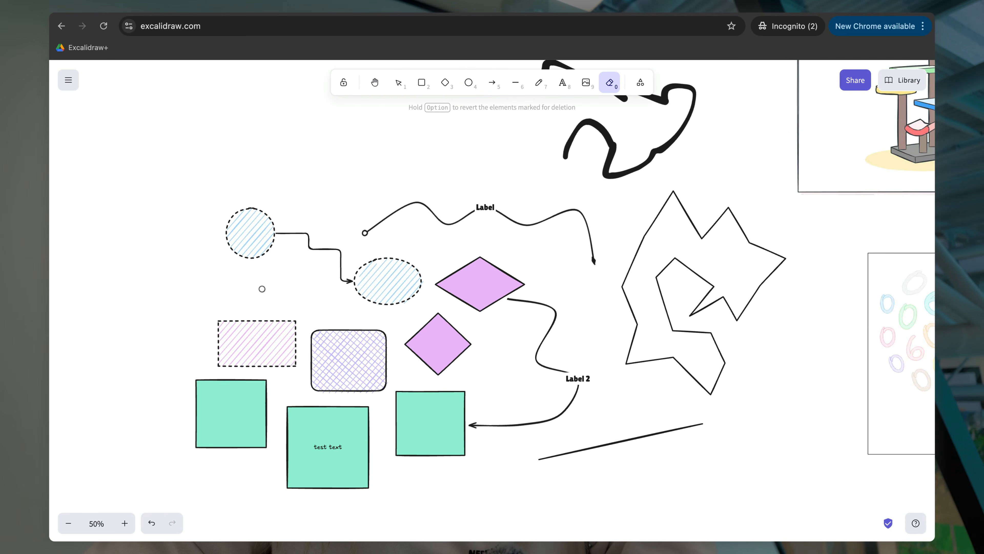
mouse_move(262, 288)
mouse_down()
mouse_move(238, 320)
mouse_move(223, 370)
mouse_move(229, 408)
mouse_move(242, 426)
mouse_move(311, 440)
mouse_up()
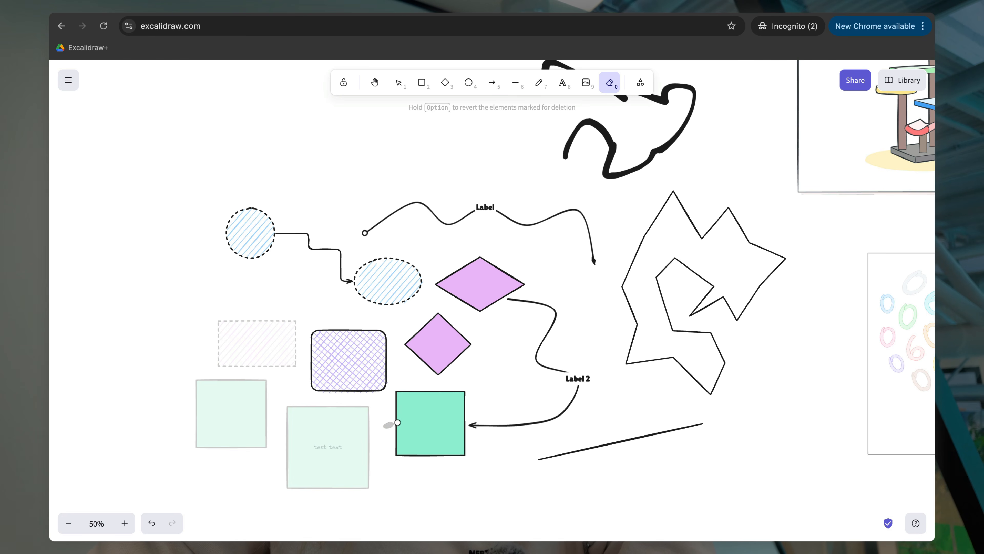
drag(398, 422, 414, 414)
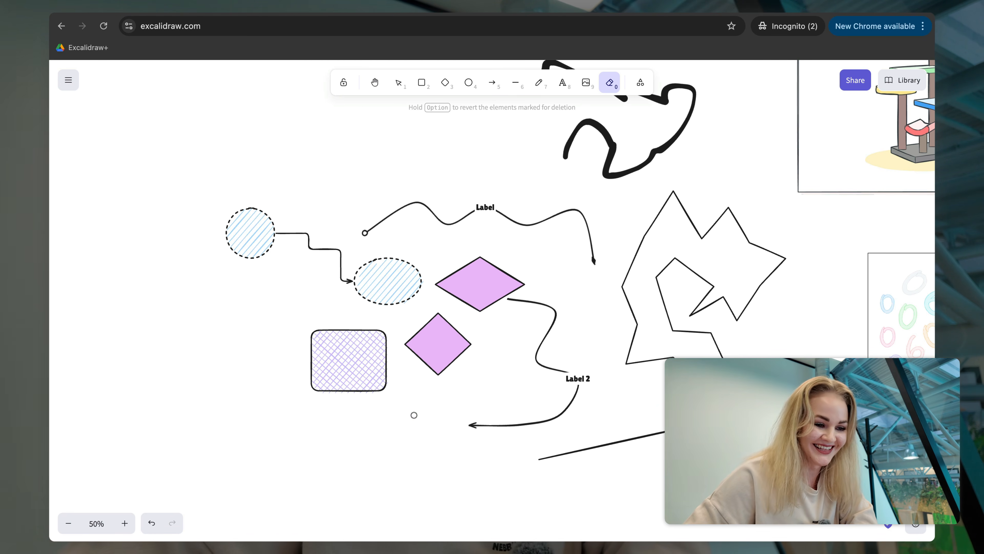
Step: Look over the remaining shapes, arrows, text and images on the canvas
scroll(414, 415, up, 1)
scroll(414, 414, right, 2)
scroll(414, 414, up, 1)
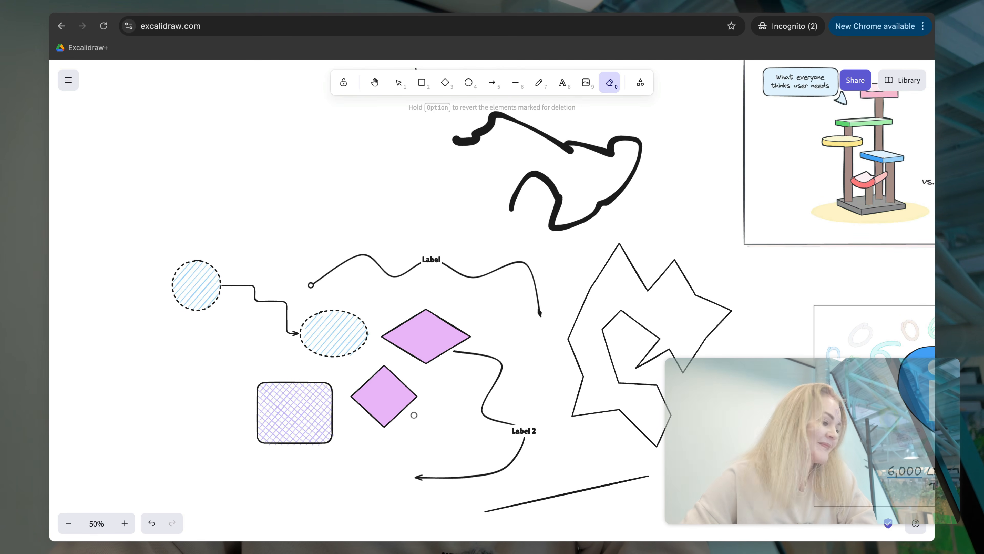
scroll(473, 353, right, 2)
scroll(473, 353, right, 2)
scroll(472, 353, up, 1)
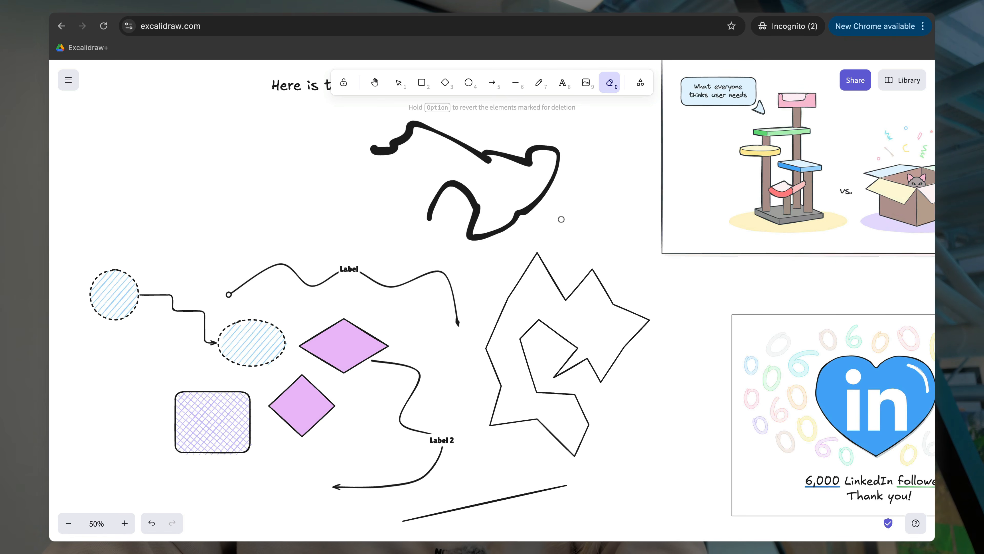
scroll(561, 219, right, 2)
scroll(561, 219, up, 2)
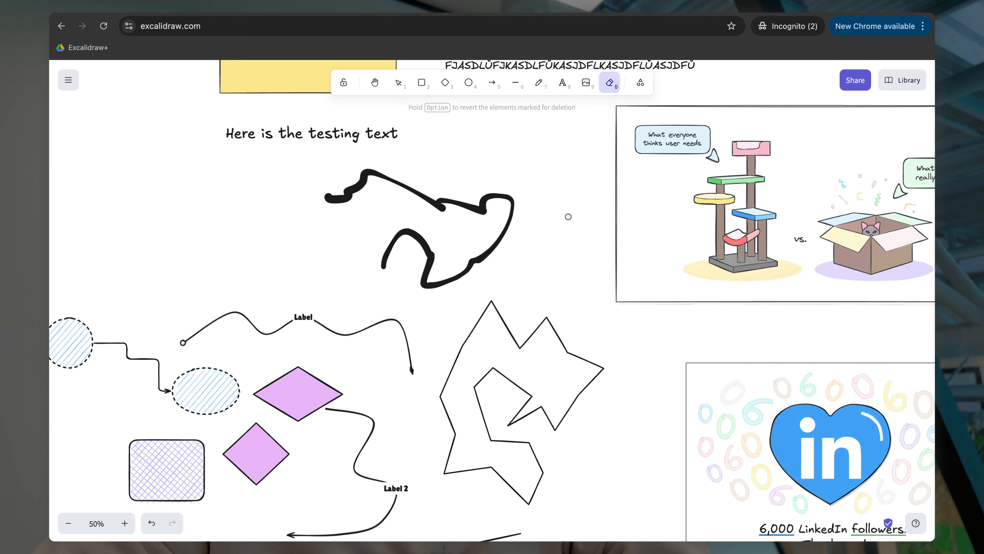
Step: Draw a frame around the cat-tree image with the Frame tool
click(642, 83)
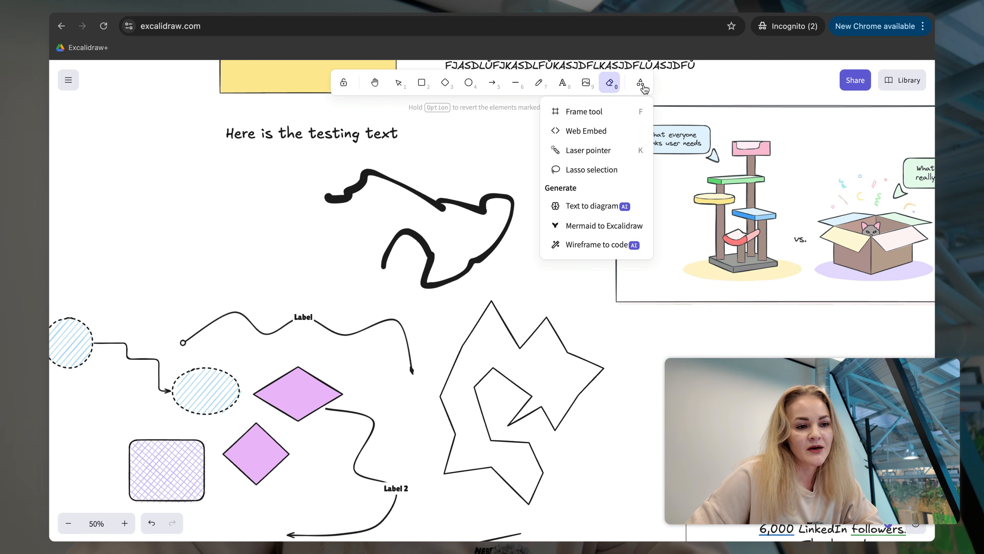
click(620, 112)
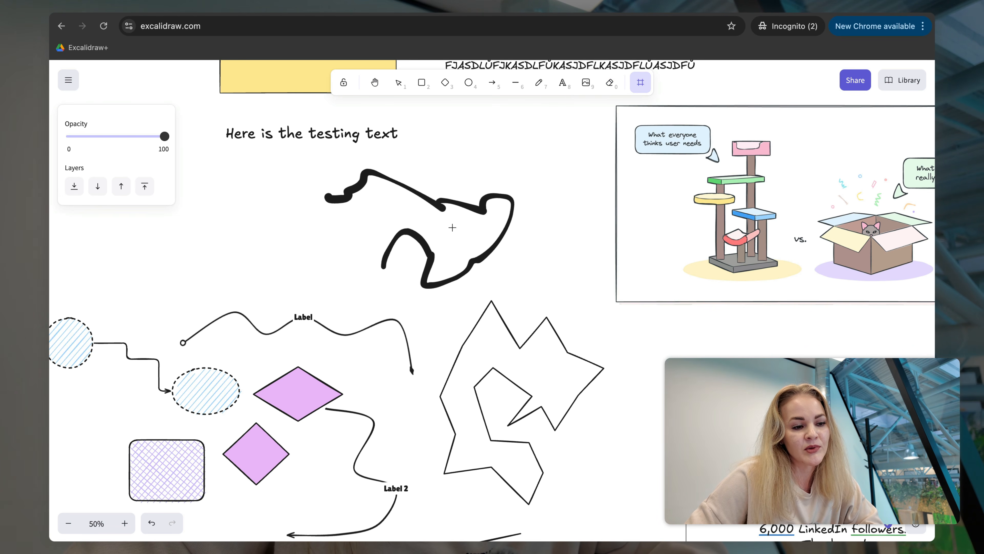
scroll(450, 223, down, 5)
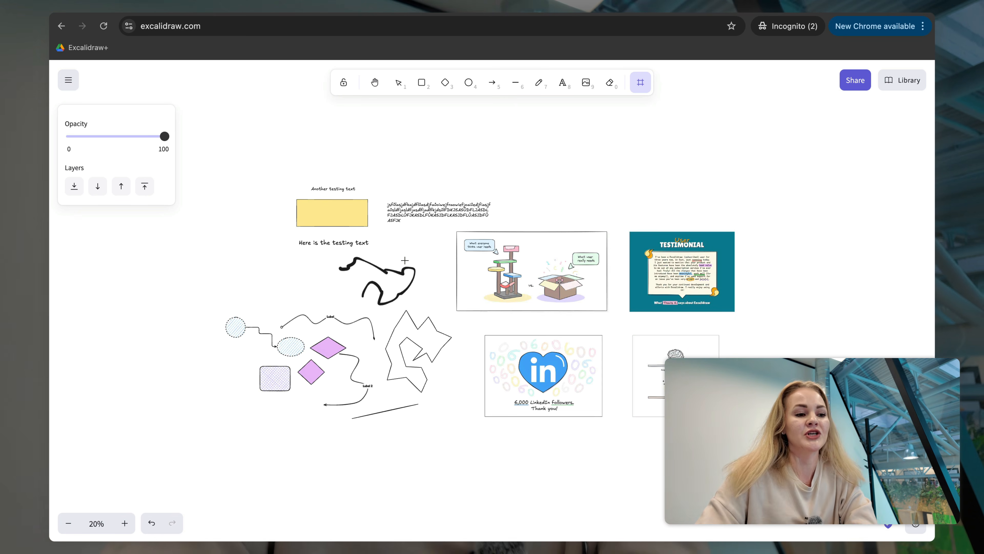
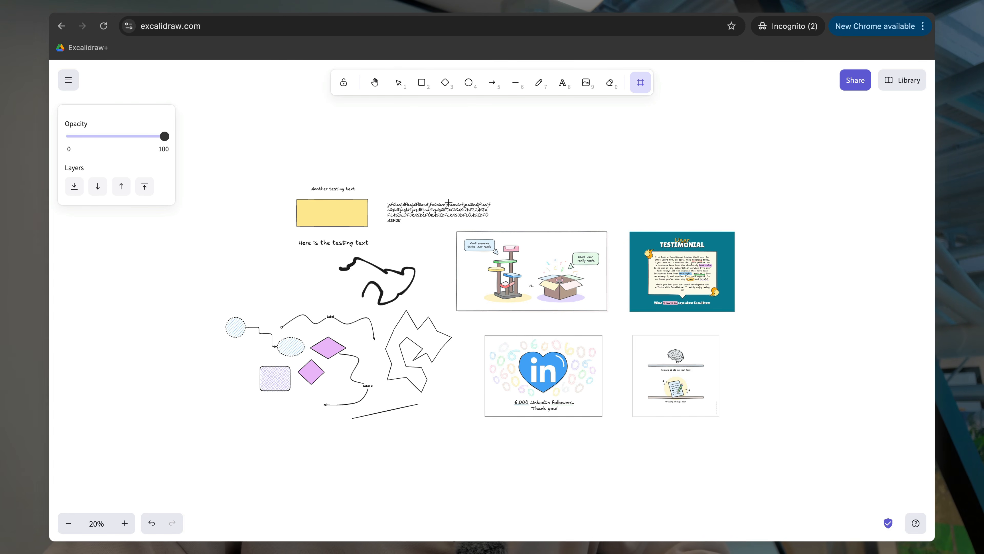
scroll(432, 331, left, 2)
scroll(433, 330, up, 1)
scroll(438, 330, right, 2)
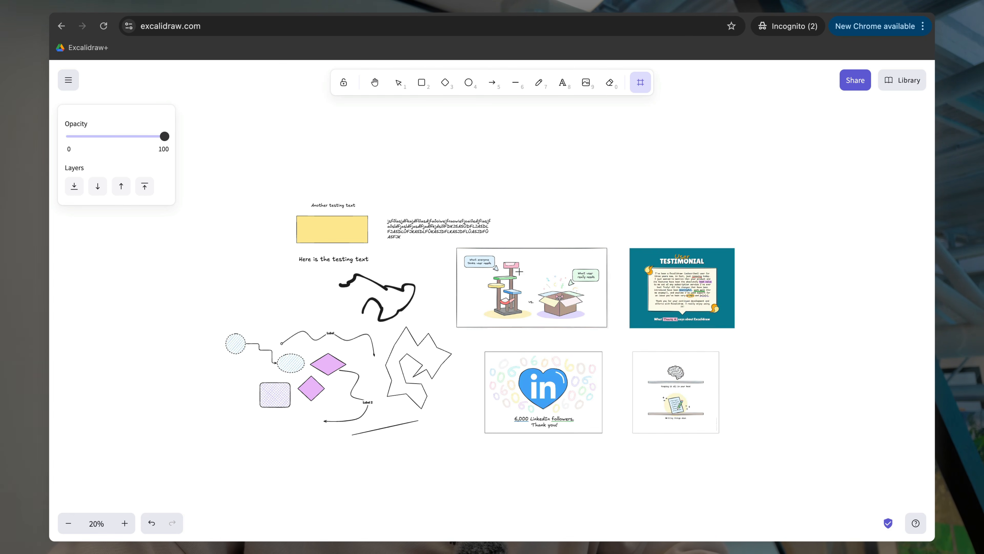
click(639, 92)
click(620, 112)
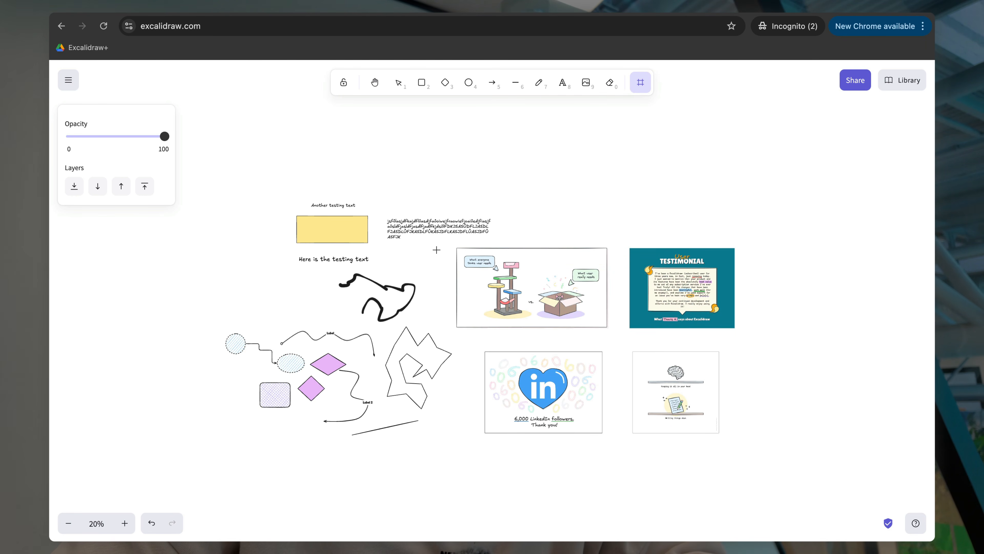
scroll(442, 240, up, 5)
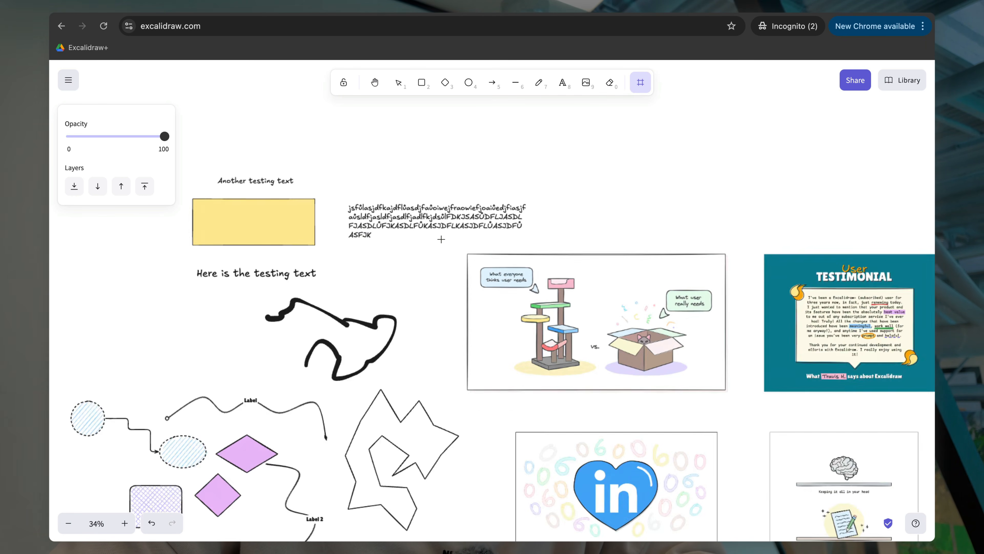
scroll(442, 239, right, 2)
scroll(441, 240, down, 2)
scroll(442, 239, down, 4)
scroll(442, 239, up, 3)
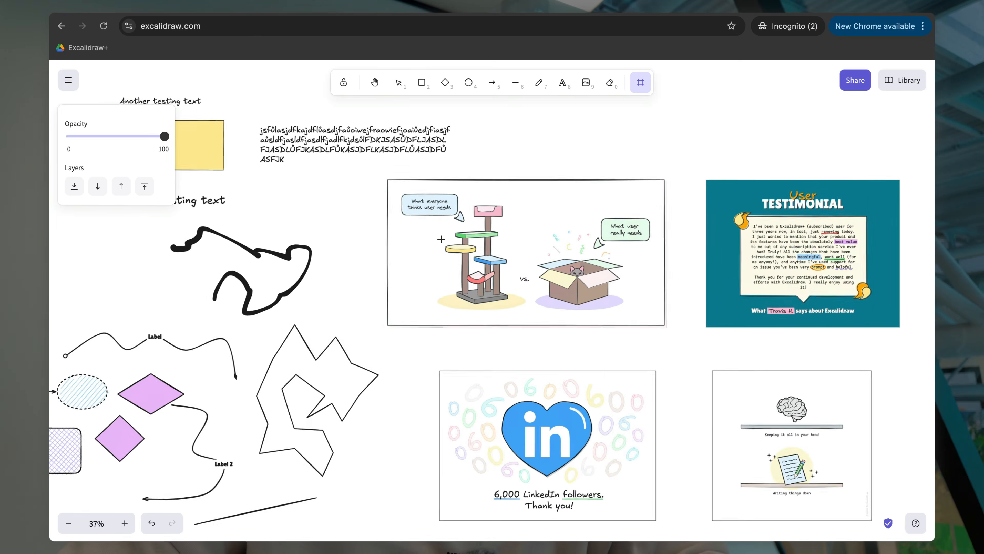
scroll(441, 239, down, 1)
scroll(441, 239, up, 1)
scroll(442, 239, right, 2)
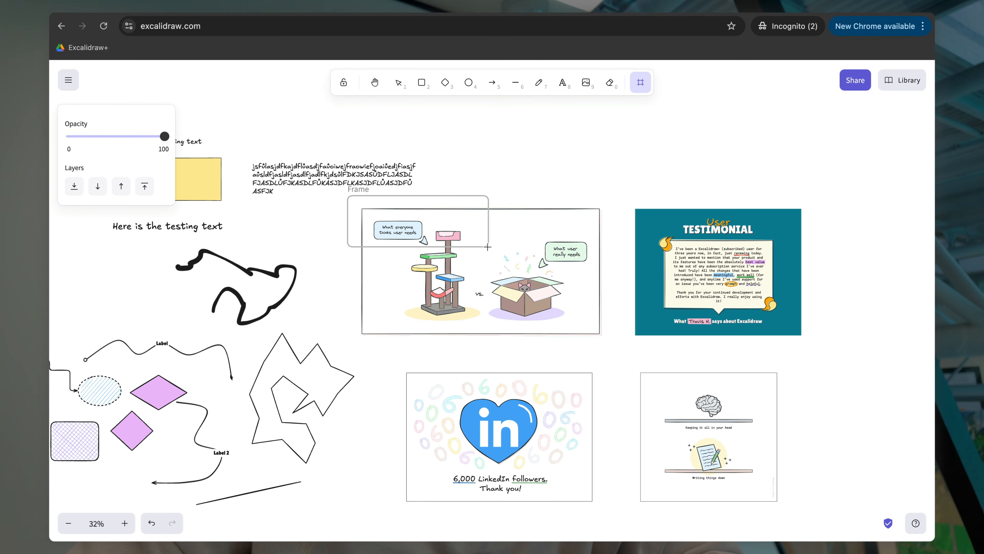
drag(554, 290, 622, 356)
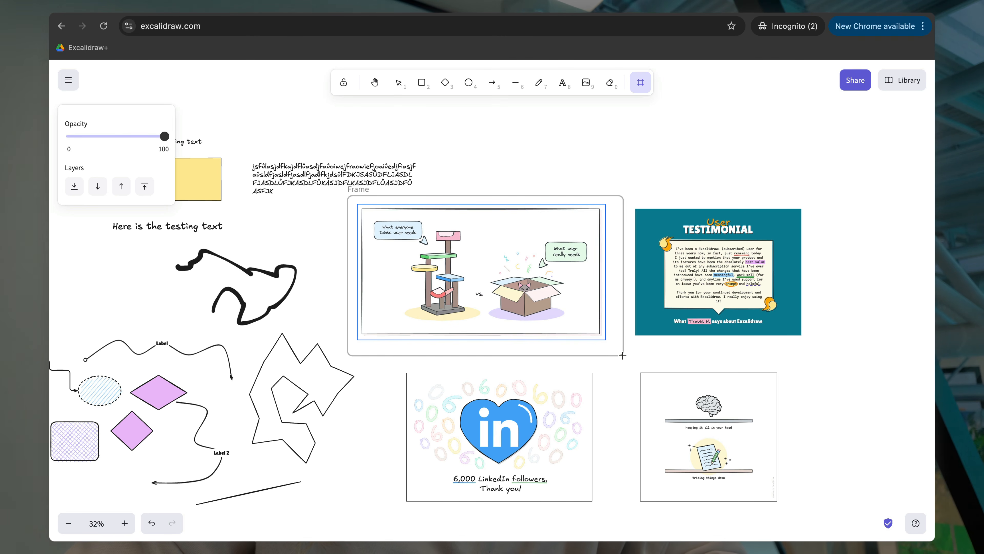
drag(622, 355, 624, 359)
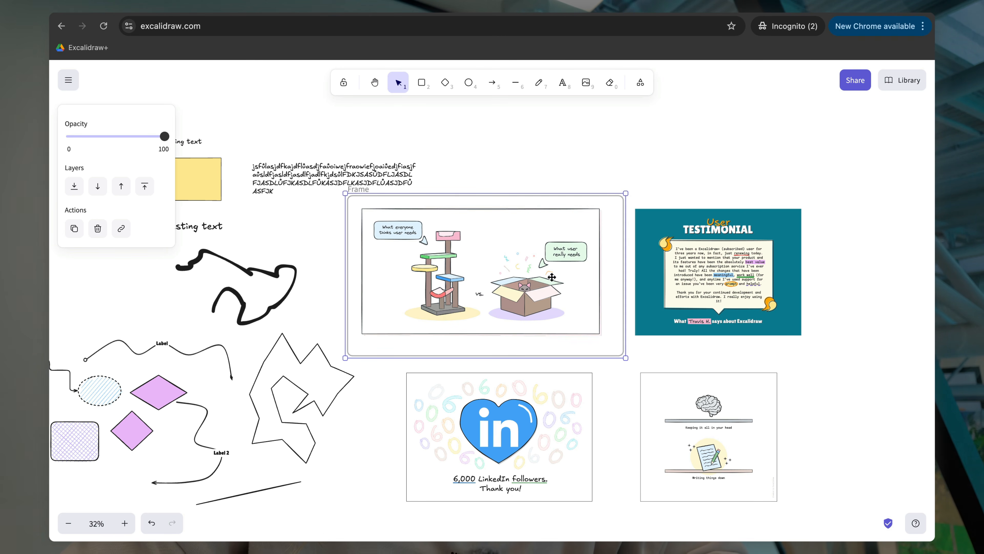
Step: Move the frame slightly together with the cat-tree image inside it, and delete only the frame
mouse_move(553, 279)
mouse_down()
mouse_move(569, 266)
mouse_move(550, 290)
mouse_move(559, 270)
mouse_up()
mouse_move(611, 196)
mouse_down()
mouse_move(604, 212)
mouse_move(607, 200)
mouse_up()
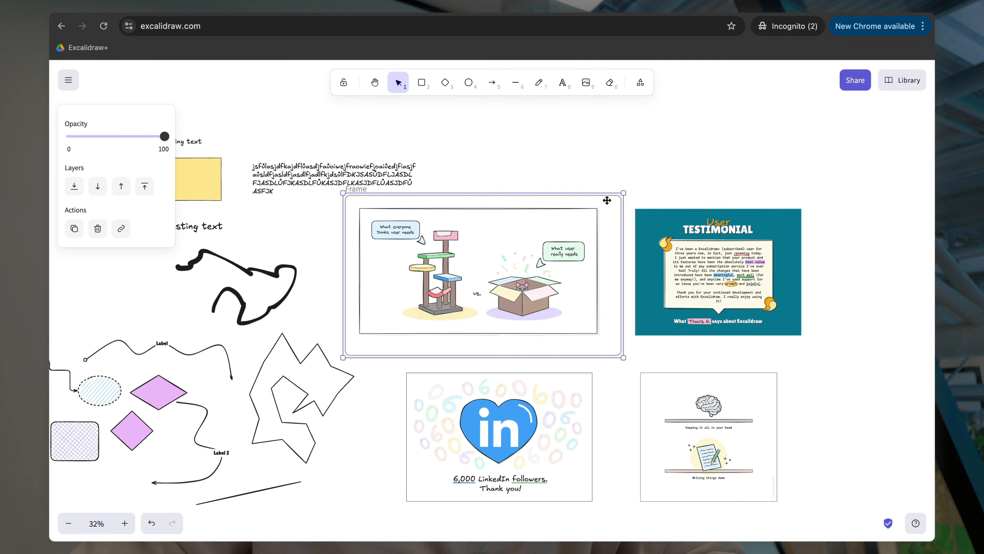
key(Delete)
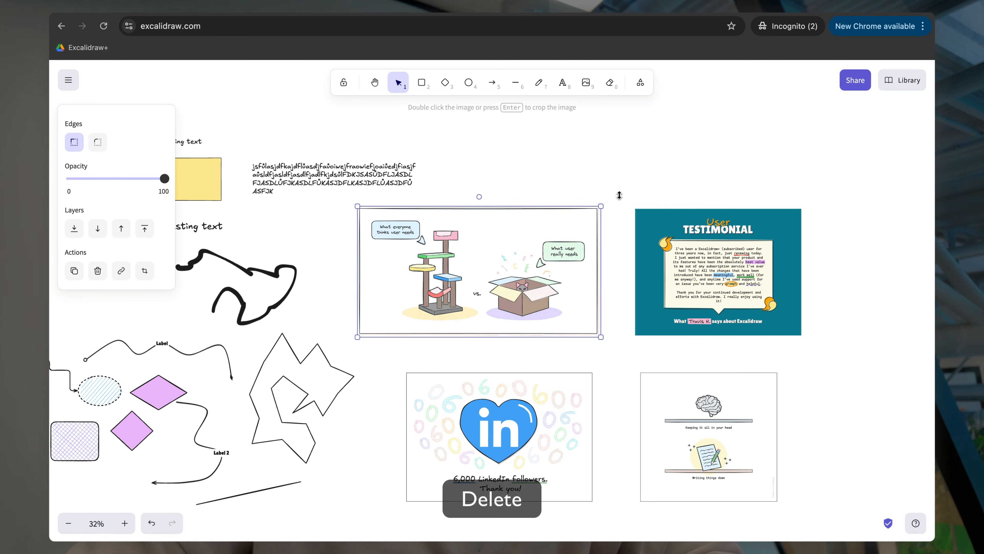
Step: Draw a larger frame enclosing the cat-tree and LinkedIn images and cutting across the testimonial and brain images
click(640, 83)
click(617, 112)
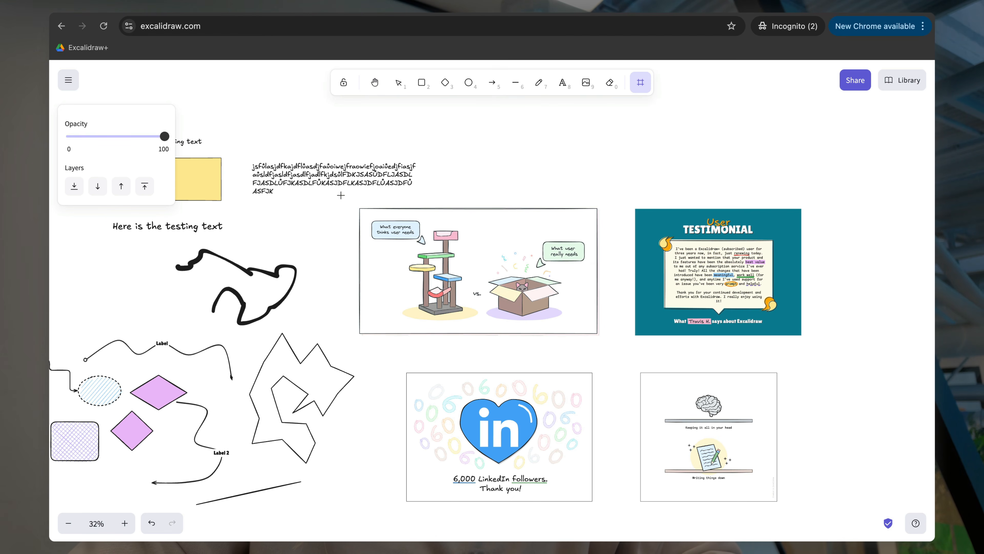
mouse_move(569, 317)
mouse_down()
mouse_move(616, 353)
mouse_move(832, 370)
mouse_move(827, 532)
mouse_move(831, 319)
mouse_move(727, 335)
mouse_move(720, 355)
mouse_move(801, 358)
mouse_move(826, 369)
mouse_move(836, 397)
mouse_move(810, 515)
mouse_move(717, 524)
mouse_up()
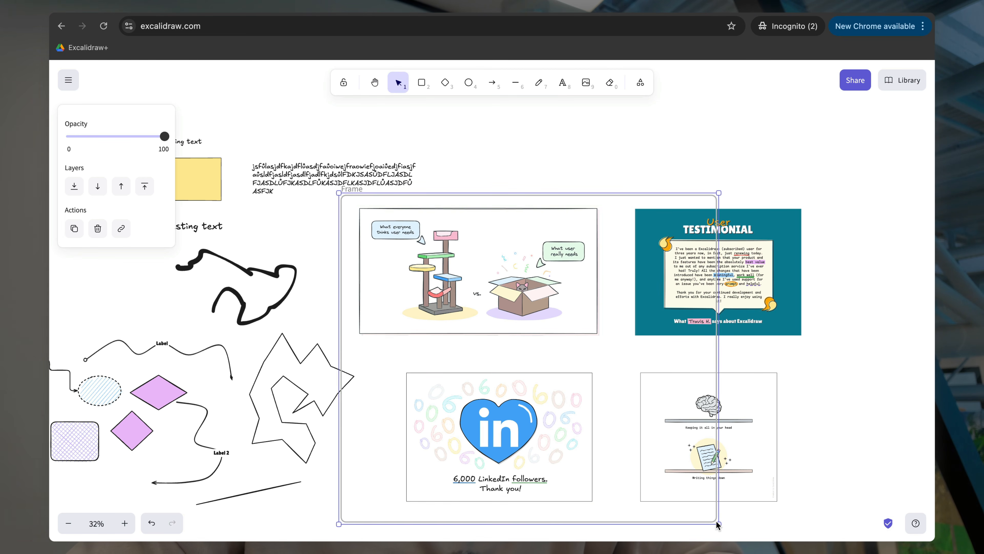
Step: Move the large frame around to test which images travel with it, and deselect it
scroll(854, 437, down, 3)
scroll(854, 437, right, 3)
drag(404, 398, 425, 378)
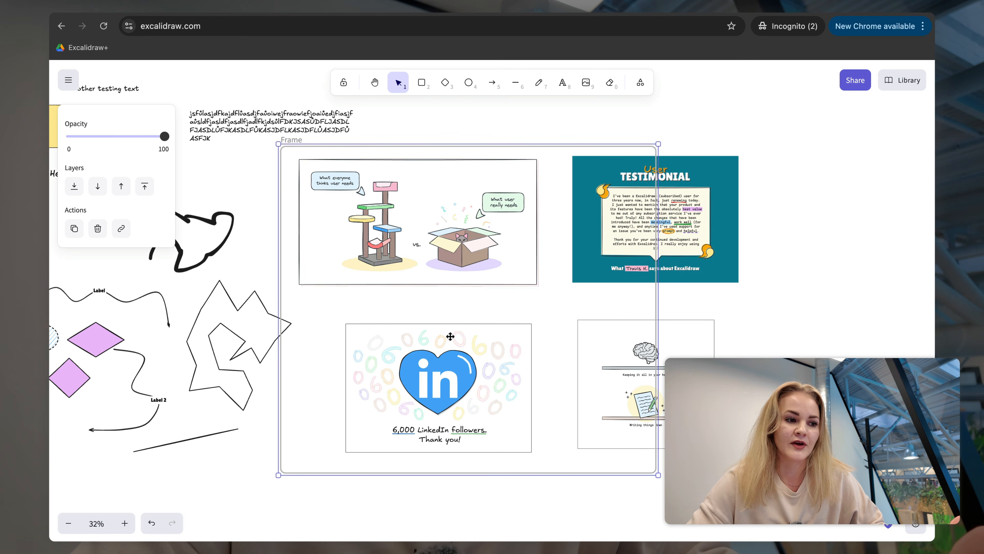
drag(476, 306, 449, 371)
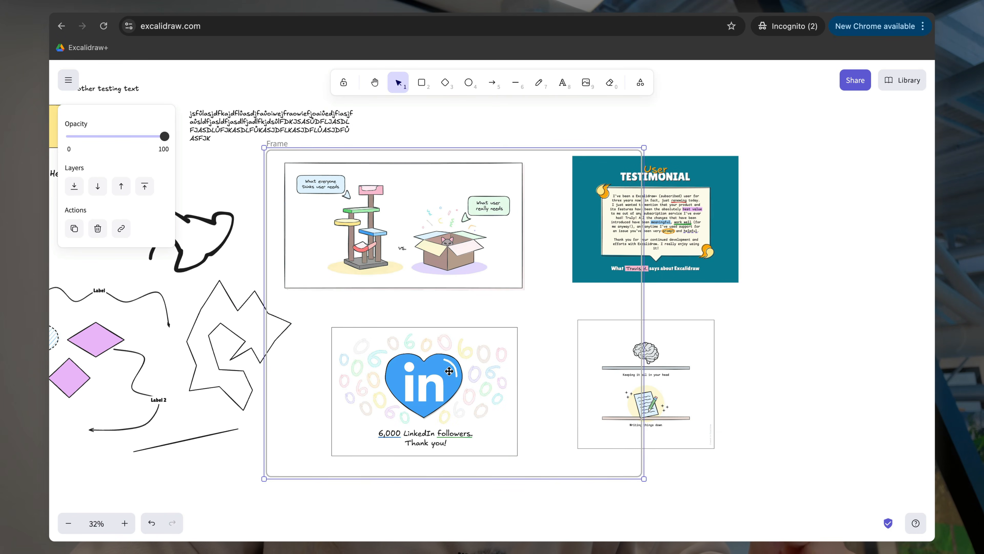
click(776, 311)
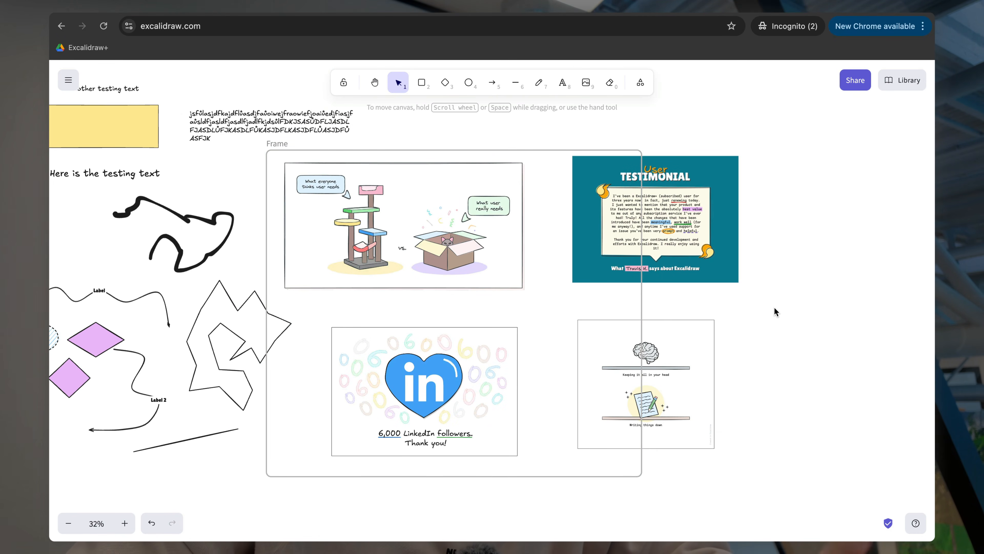
Step: Move the testimonial and brain images into the frame and rearrange all four images inside it so they overlap
drag(674, 226, 515, 244)
drag(691, 364, 591, 336)
drag(405, 367, 383, 372)
drag(382, 236, 387, 292)
drag(546, 233, 562, 211)
drag(557, 361, 489, 324)
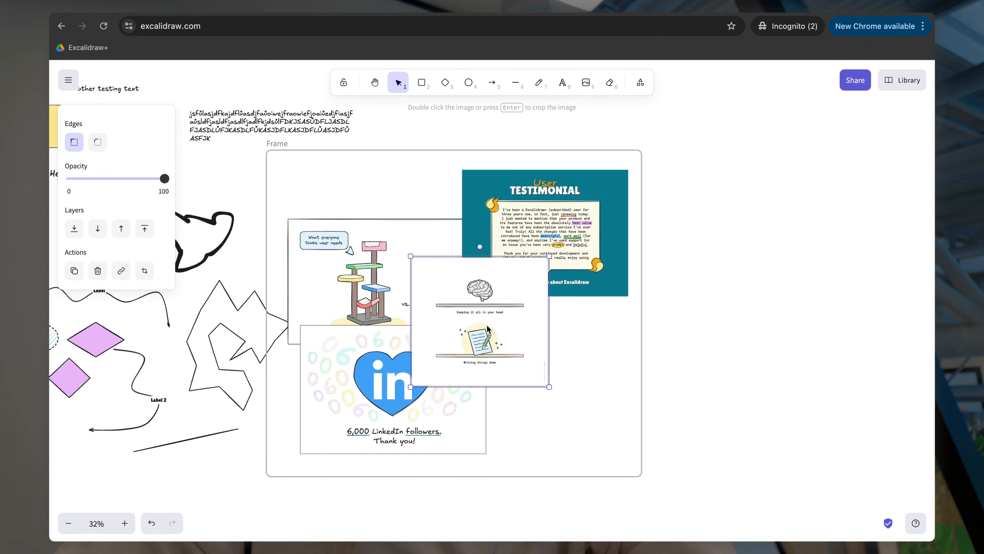
Step: Narrow the frame from its right edge to clip the testimonial image, widen it slightly again, and deselect it
click(641, 317)
drag(645, 314, 600, 327)
scroll(598, 202, up, 10)
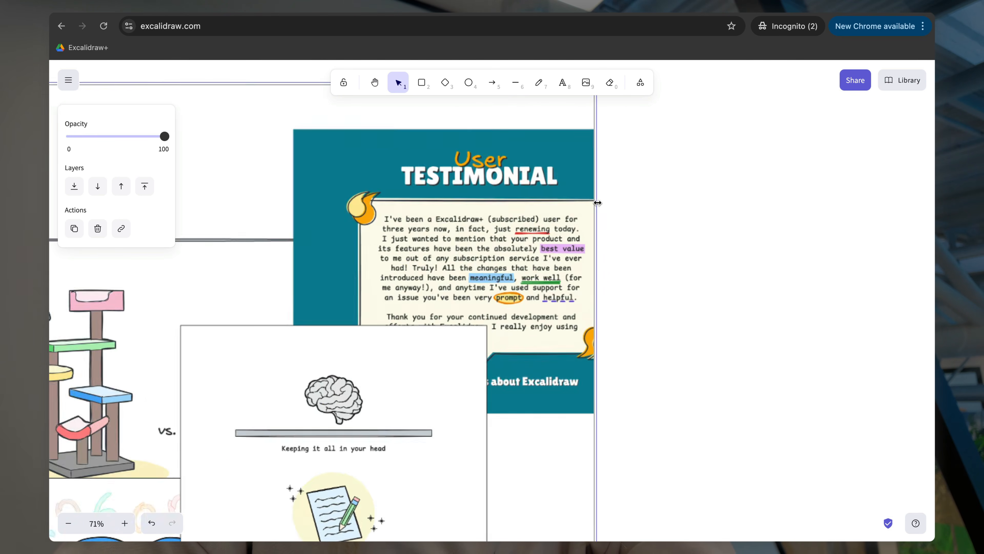
scroll(596, 205, down, 12)
scroll(595, 206, up, 3)
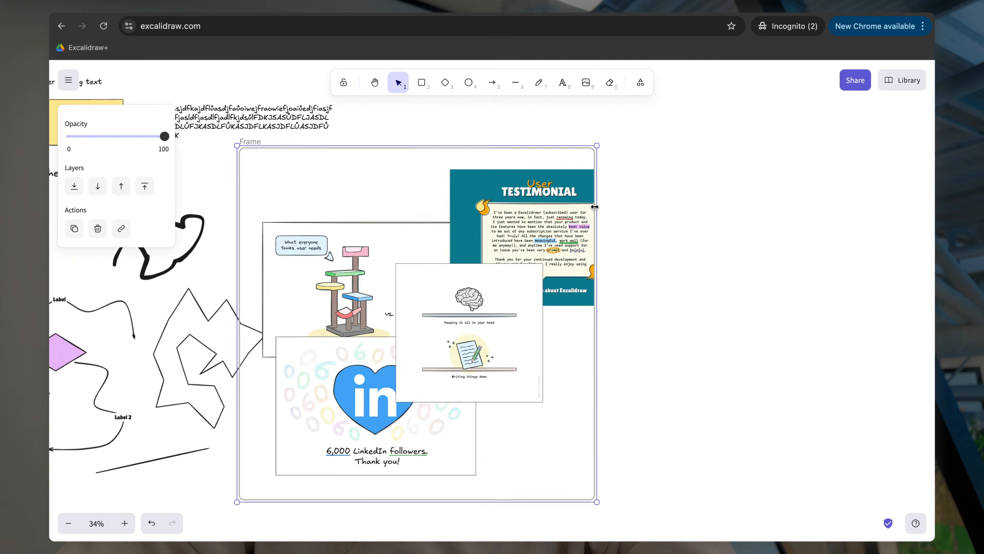
drag(597, 200, 604, 231)
click(678, 225)
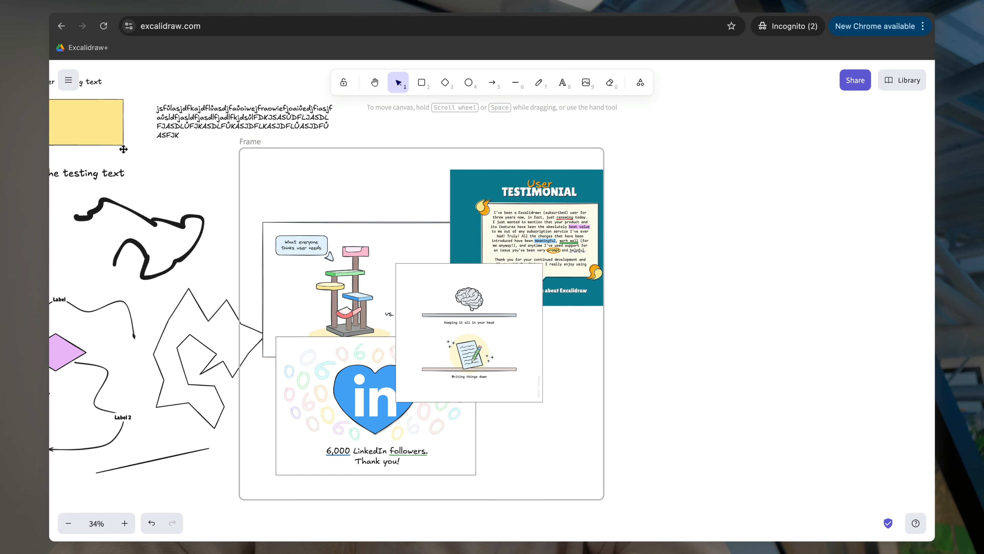
Step: Preview the image export of the whole canvas and close the export dialog
click(70, 81)
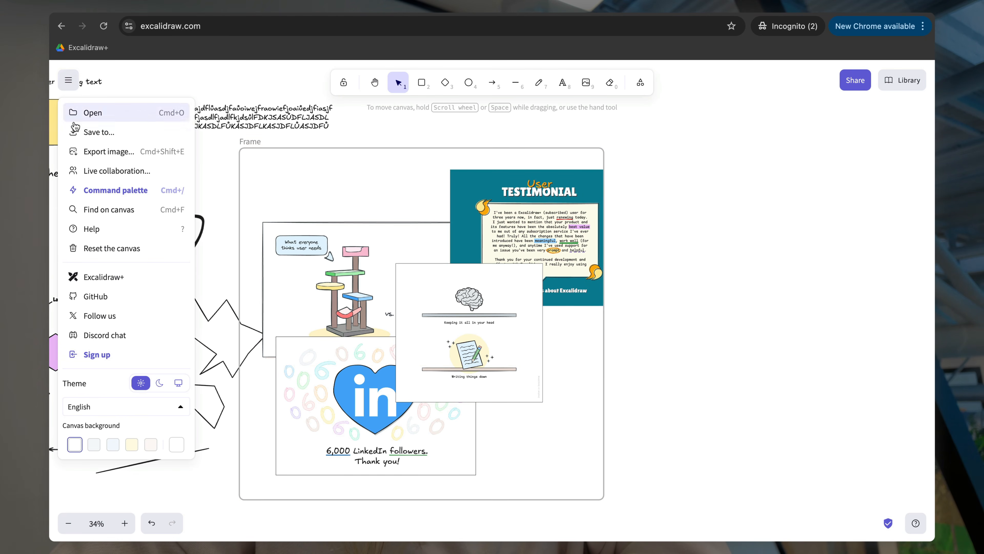
click(107, 152)
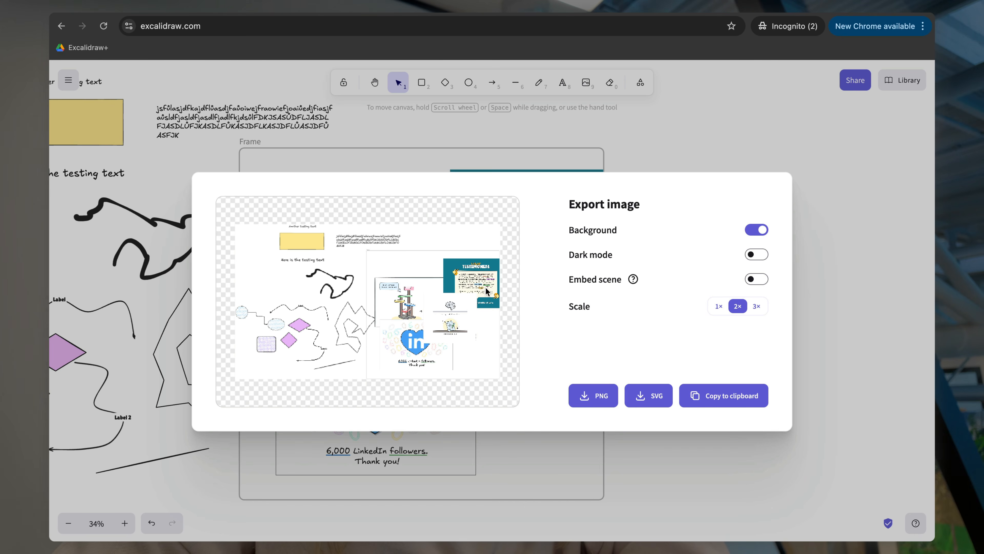
click(635, 123)
Step: Select the large frame, preview its image export with only the selection included, and close the export dialog
click(506, 149)
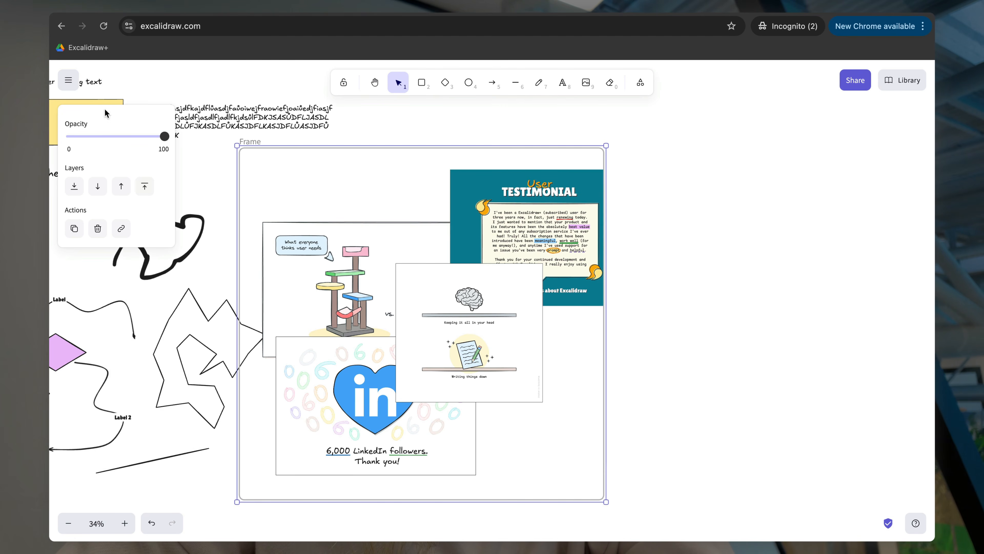
click(68, 80)
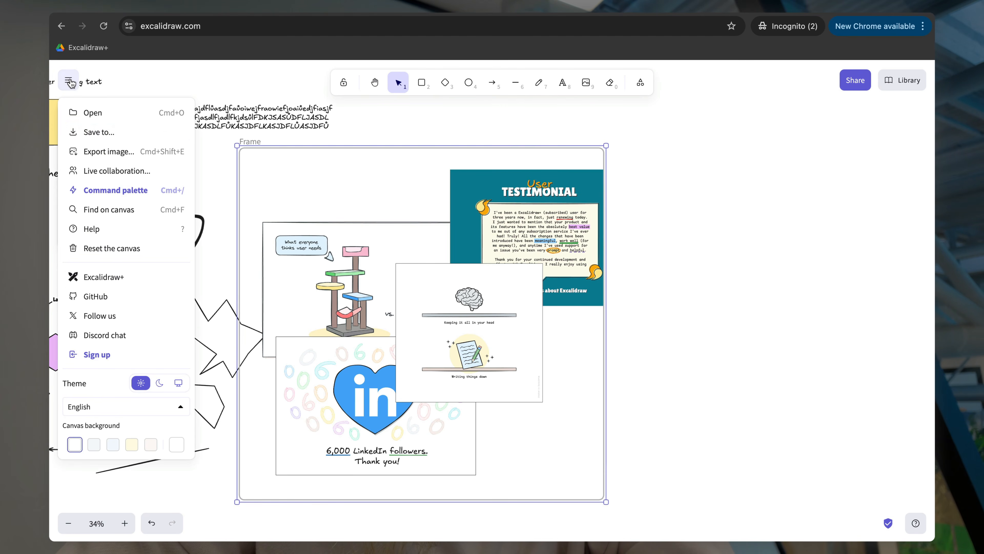
click(113, 152)
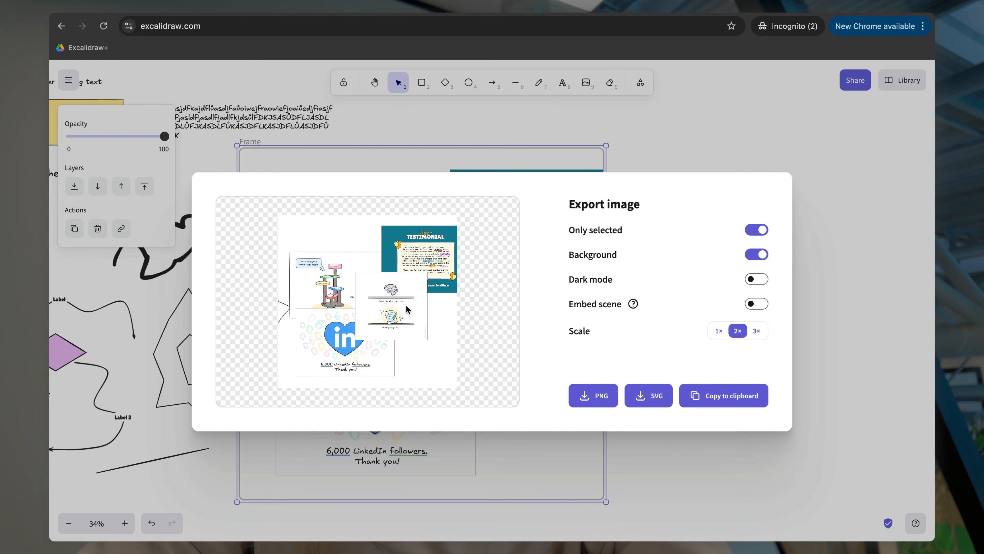
click(836, 169)
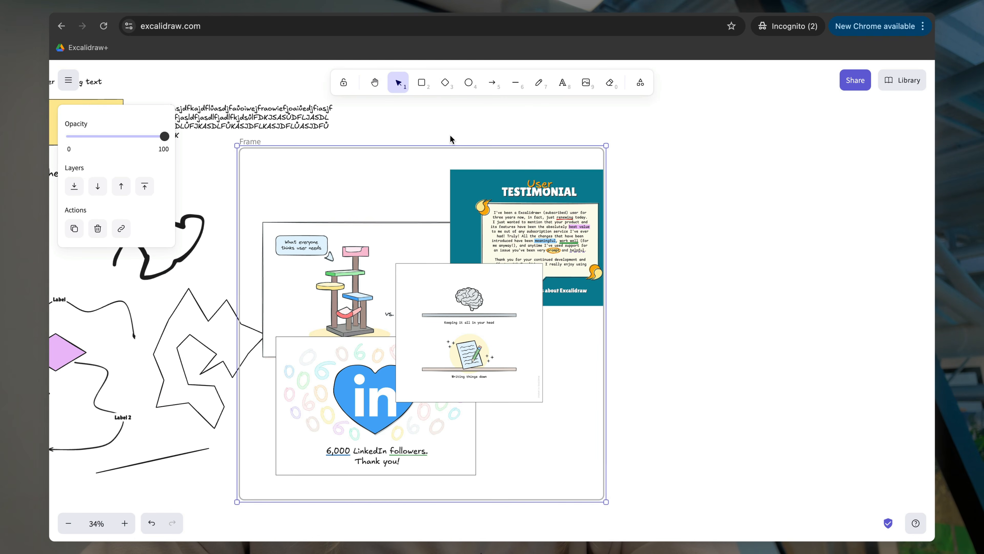
Step: Move the large frame right and widen it past the testimonial image, and shift the brain image slightly down and right
drag(448, 148, 541, 140)
click(701, 217)
click(692, 209)
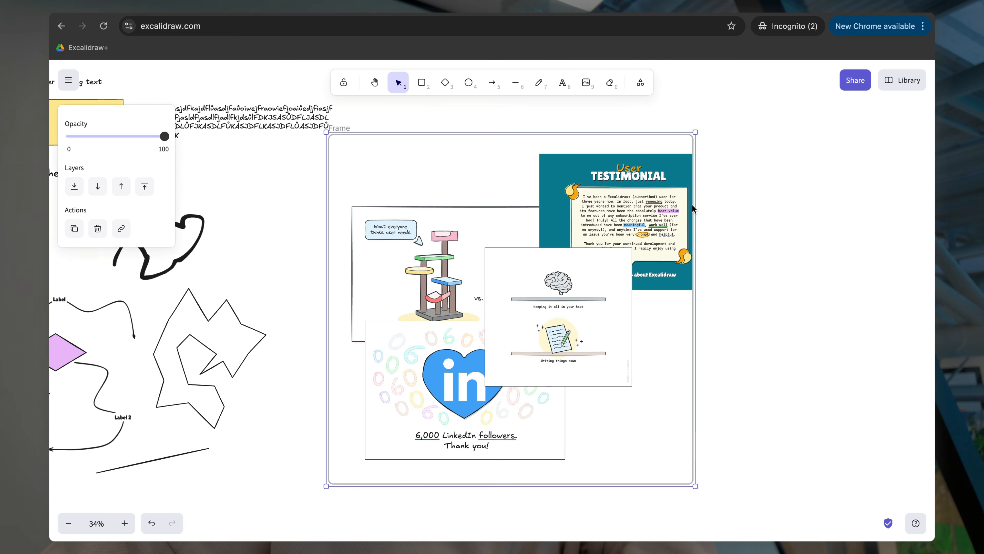
drag(694, 215, 748, 214)
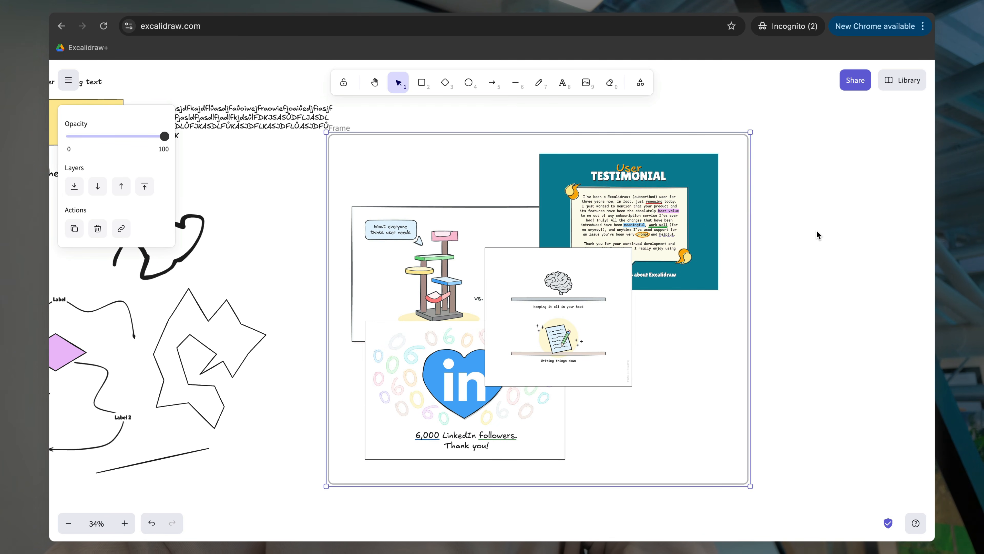
click(817, 233)
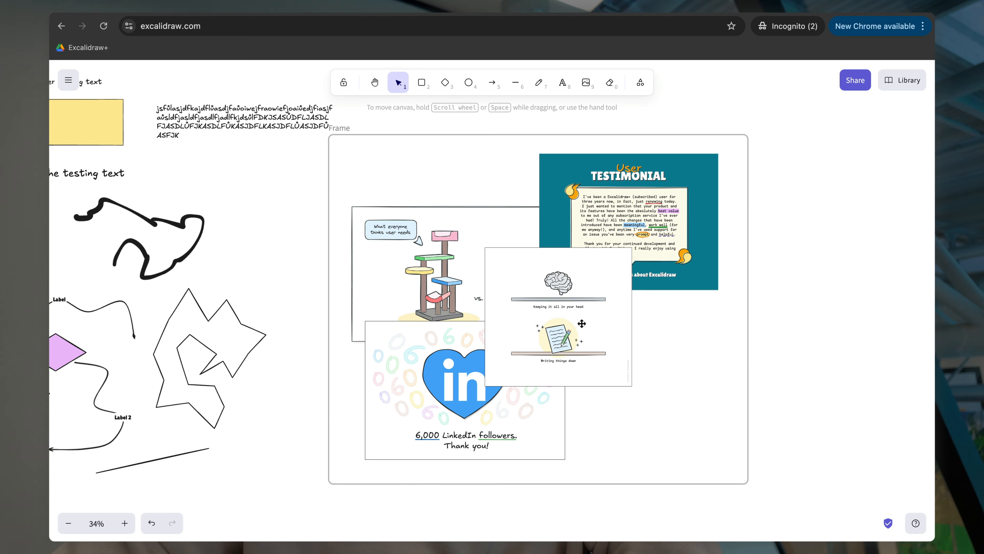
drag(576, 325, 598, 355)
Step: Select the circles, diamonds, crosshatched rectangle and labelled arrows together and wrap the selection in a frame
scroll(682, 351, left, 10)
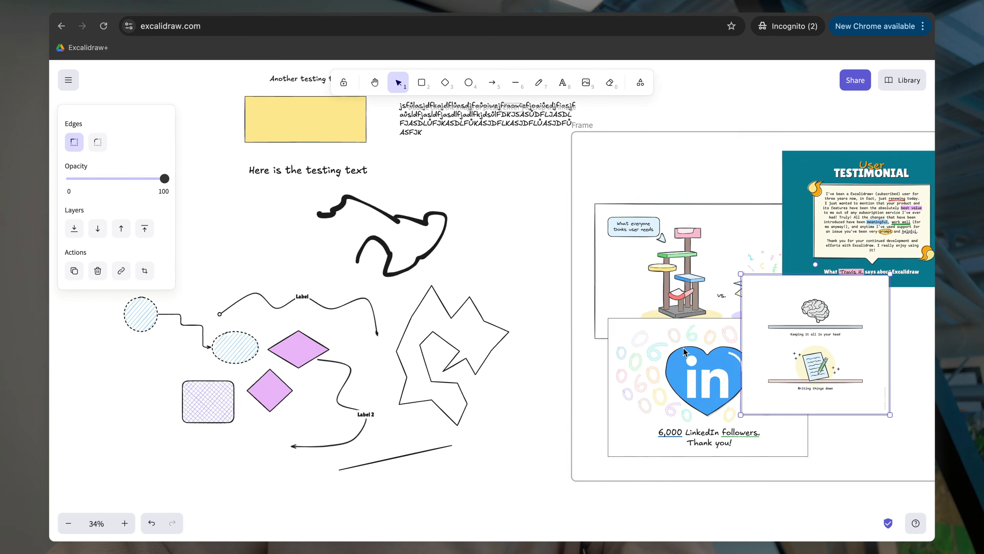
click(271, 380)
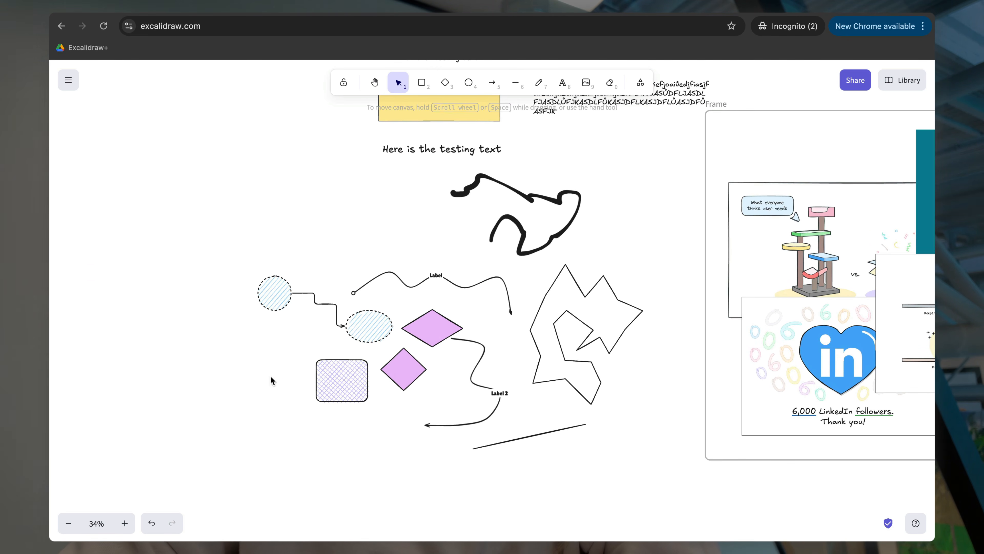
drag(228, 262, 531, 443)
right_click(415, 315)
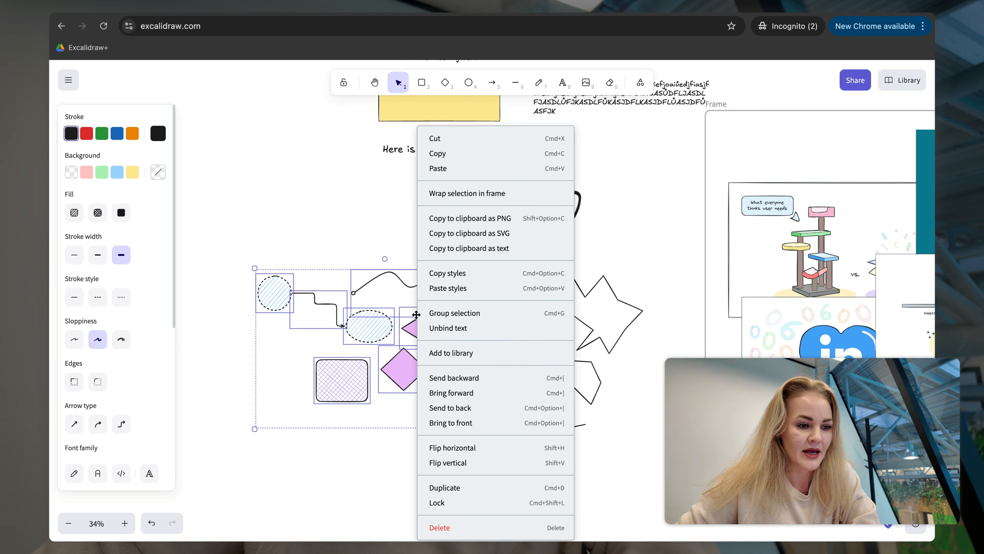
click(502, 201)
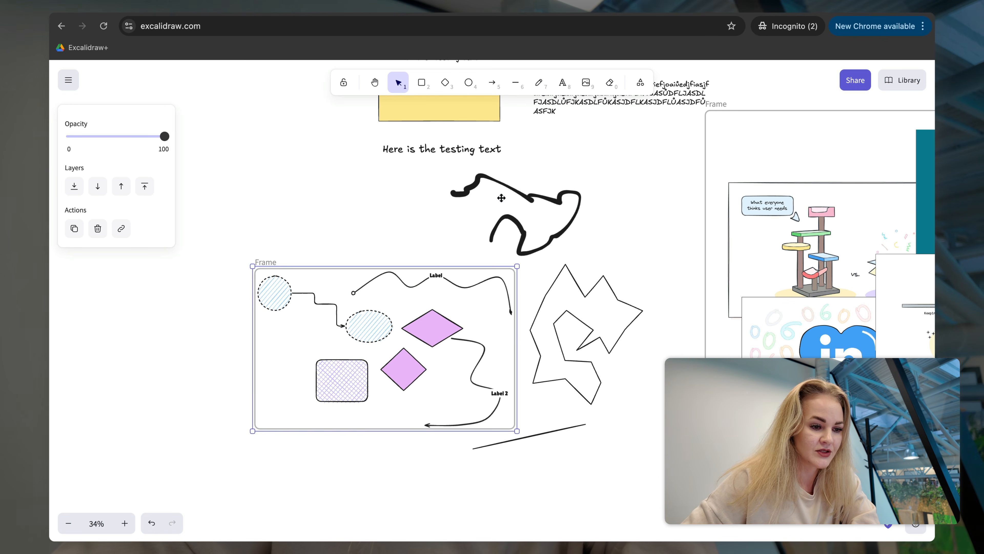
Step: Move the new frame around the shapes slightly to test that its contents travel with it
drag(464, 279, 440, 272)
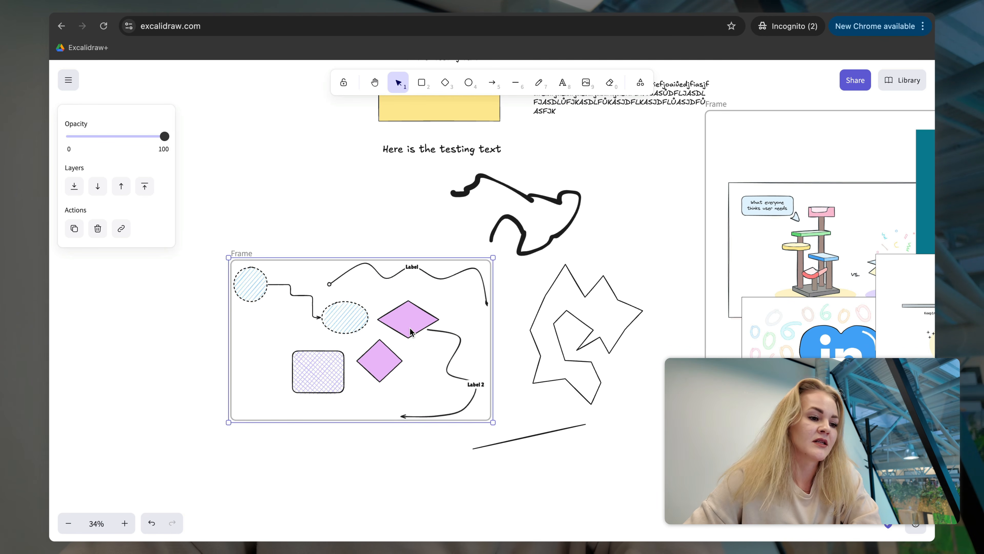
click(367, 222)
scroll(242, 229, right, 2)
scroll(242, 229, down, 1)
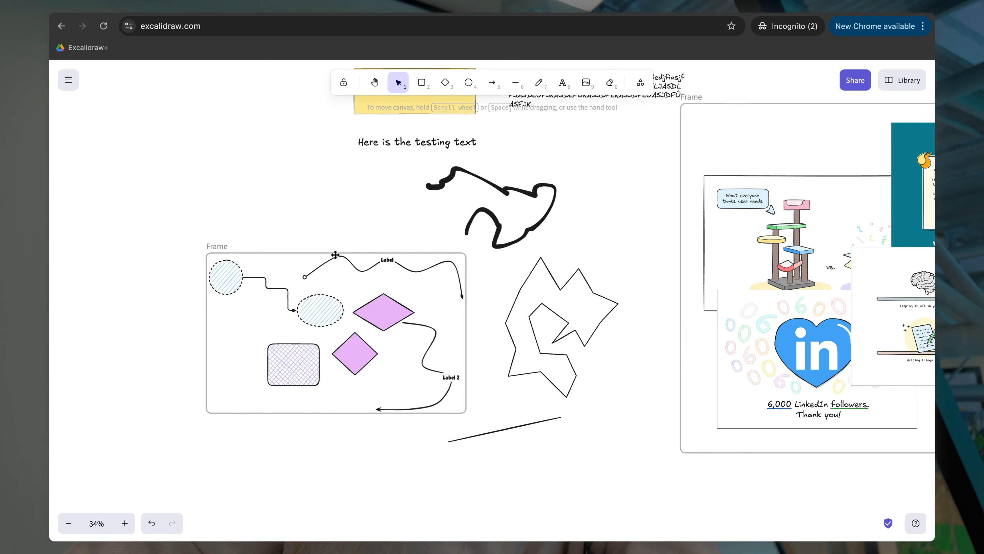
mouse_move(335, 254)
mouse_down()
mouse_move(332, 226)
mouse_move(312, 275)
mouse_move(323, 267)
mouse_move(268, 283)
mouse_move(333, 247)
mouse_up()
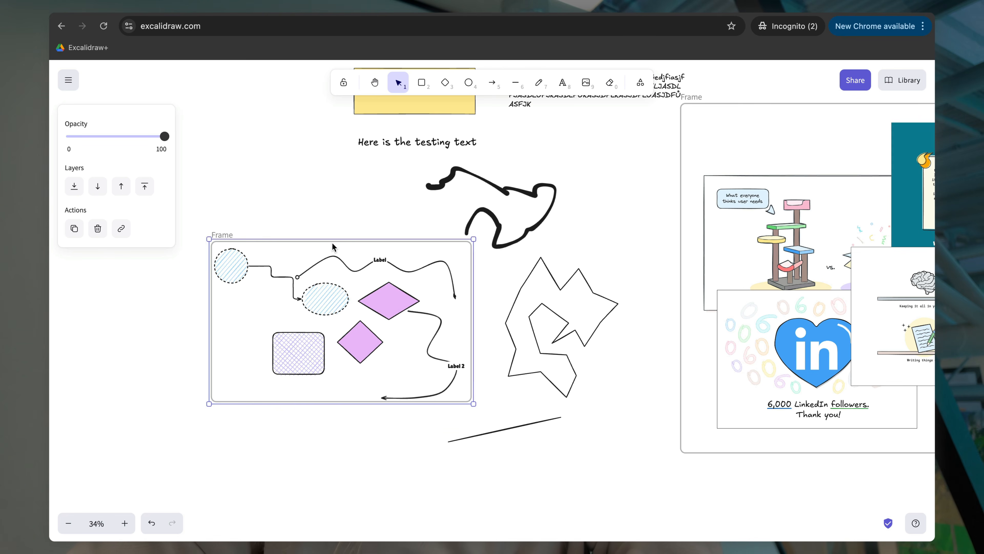
Step: Preview the image export of the selected shapes frame, and after closing the dialog shift the frame slightly left
click(70, 82)
click(142, 152)
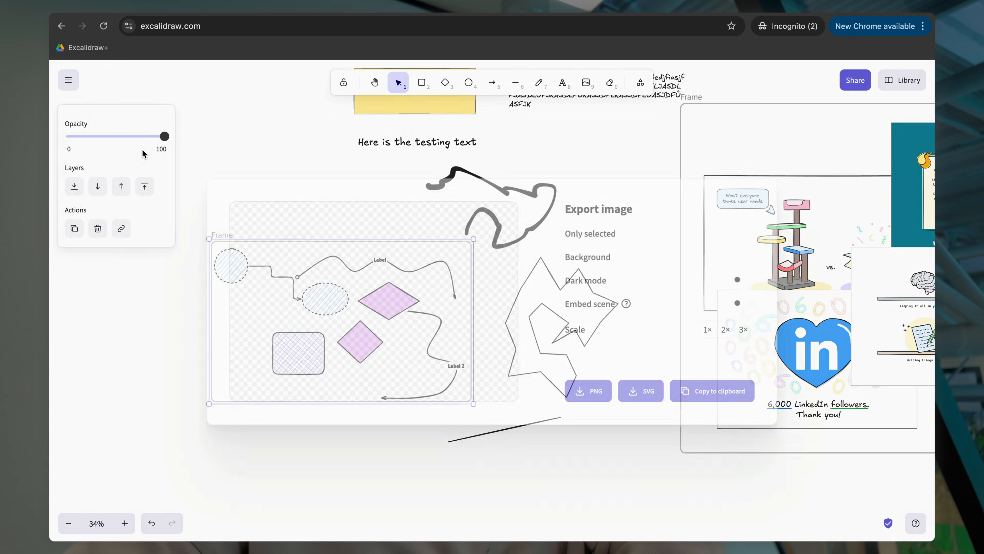
click(585, 477)
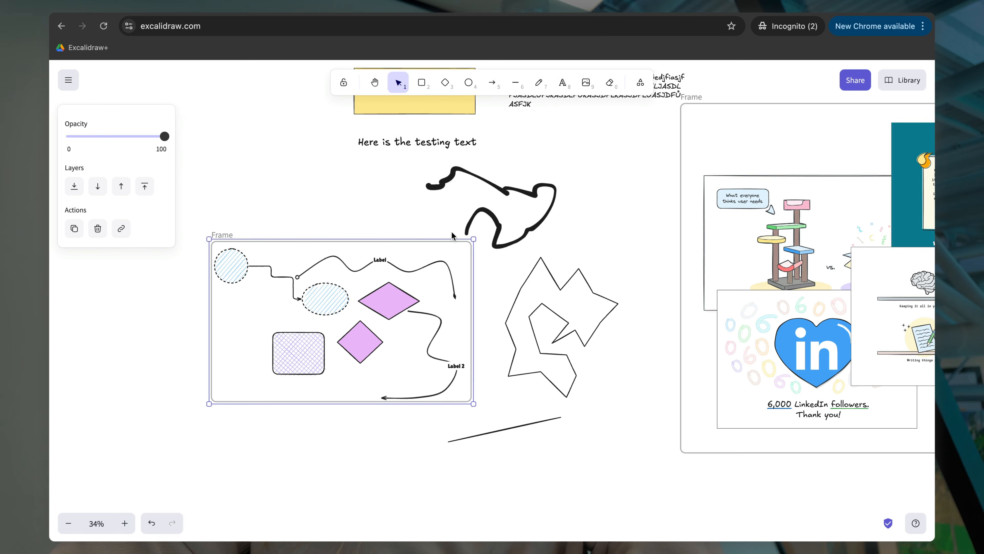
mouse_move(417, 242)
mouse_down()
mouse_move(399, 275)
mouse_move(400, 246)
mouse_up()
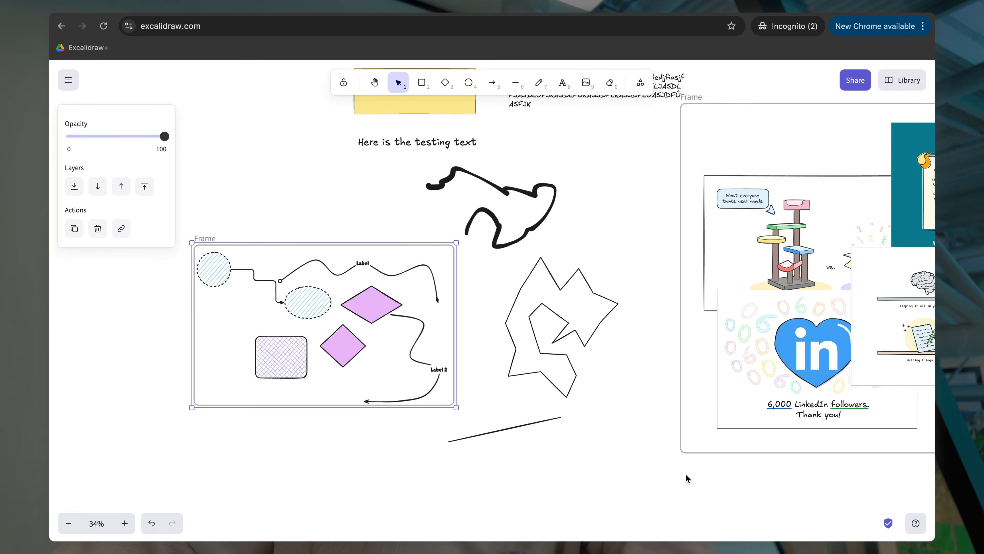
click(628, 461)
Step: Delete the frame around the four images and the frame around the shapes, keeping their contents on the canvas
scroll(628, 461, right, 10)
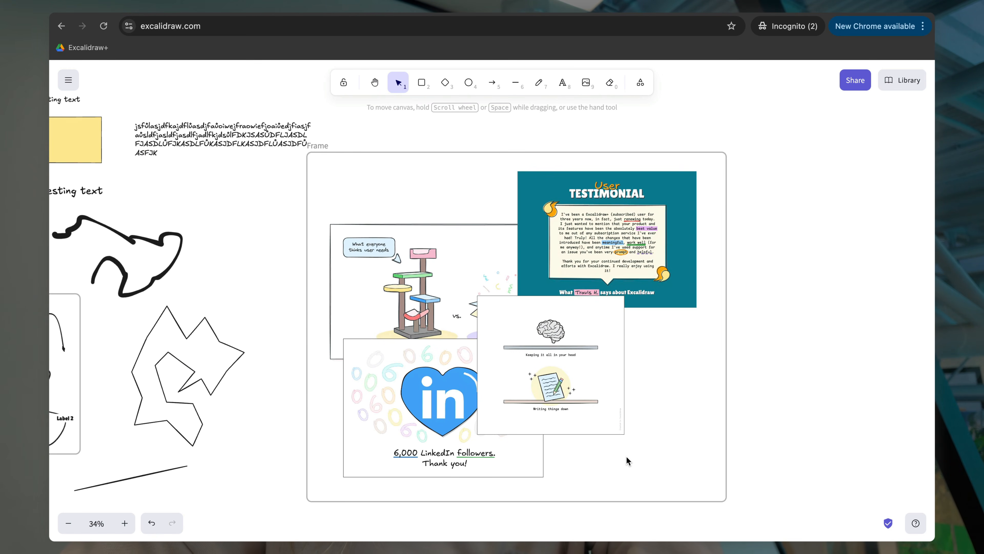
click(605, 152)
key(Delete)
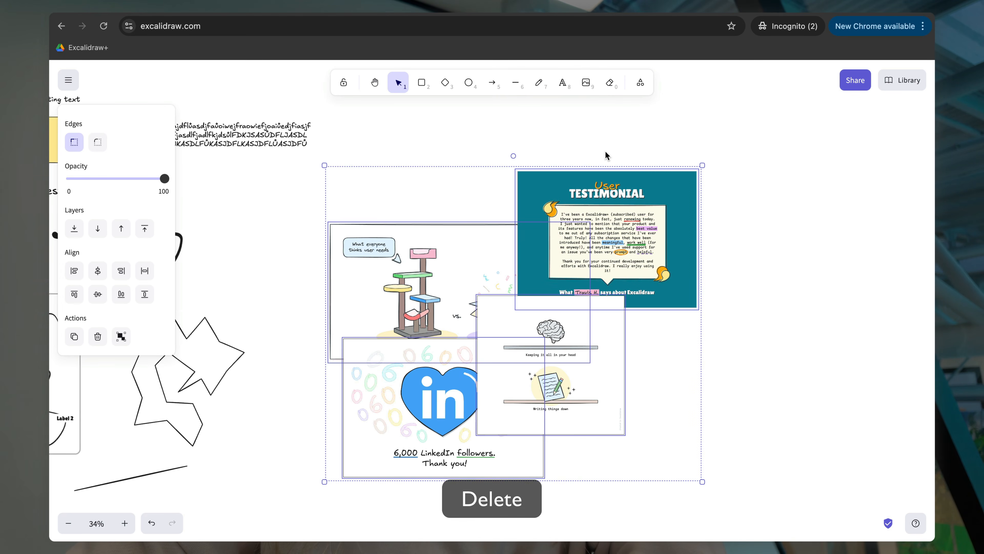
click(769, 239)
scroll(769, 238, left, 10)
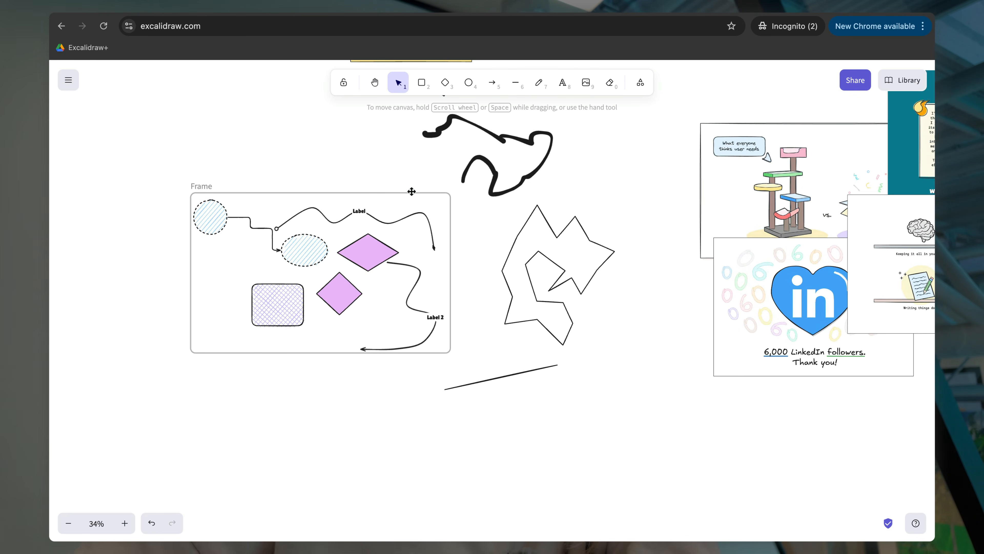
click(411, 191)
key(Delete)
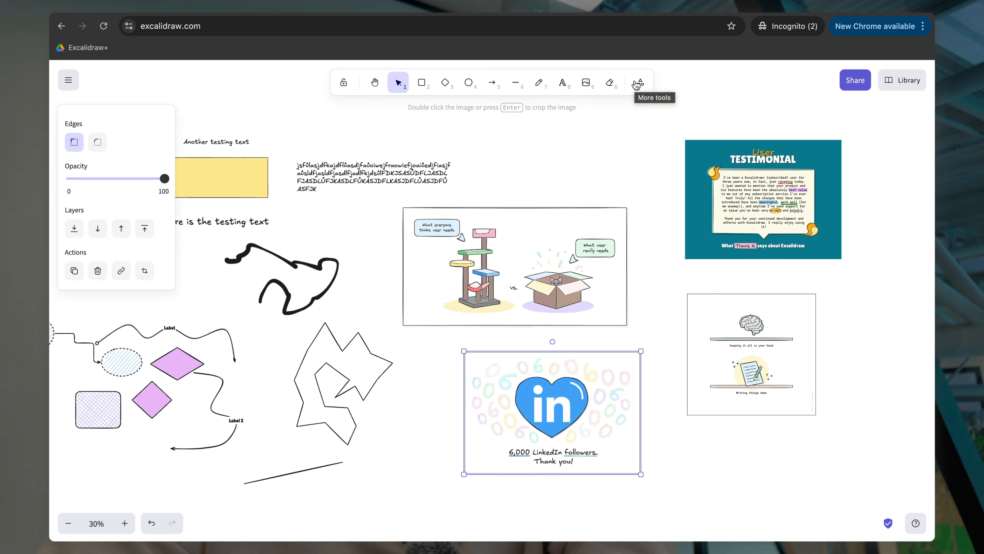
Step: Draw an empty web embed in the blank area above the paragraph text and move it to the right
click(643, 82)
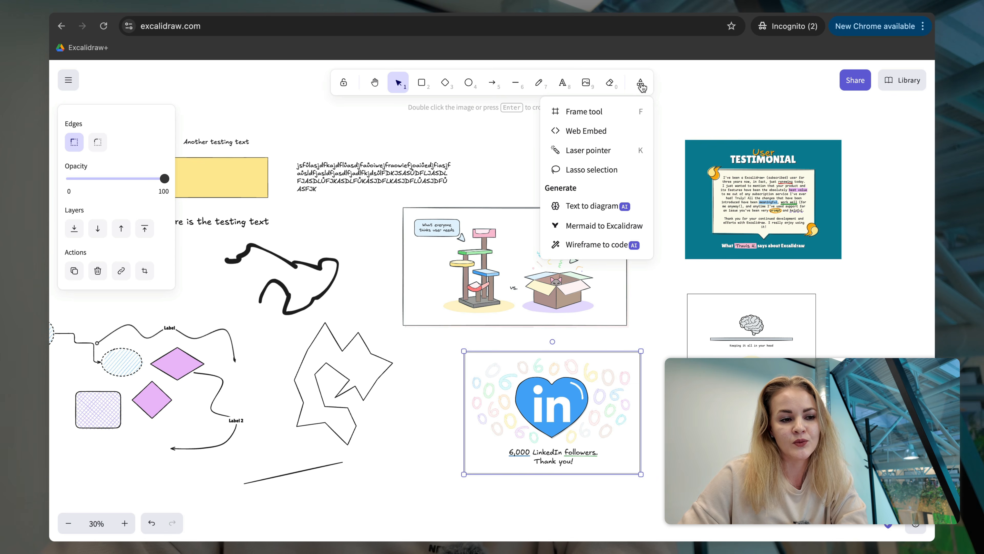
click(620, 131)
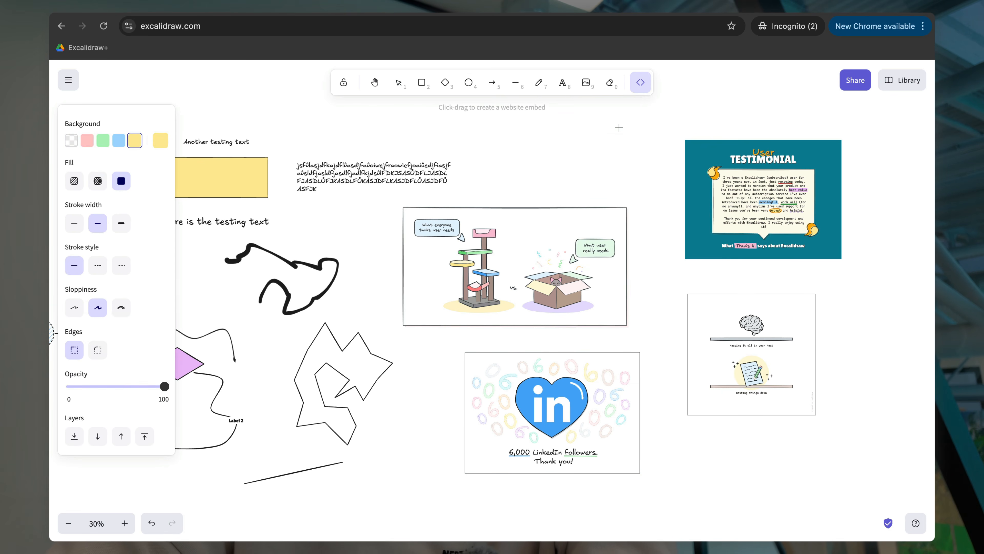
scroll(619, 127, up, 6)
scroll(618, 128, left, 4)
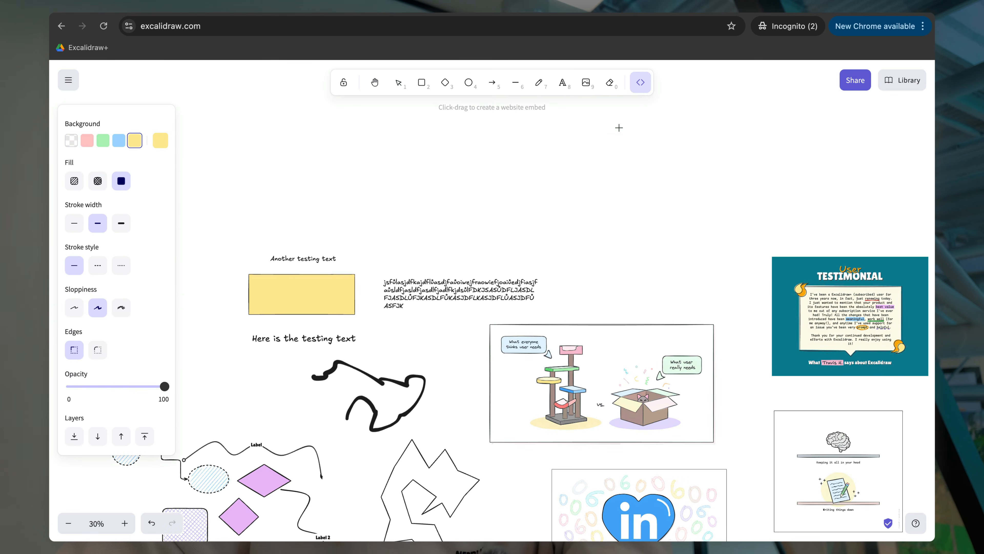
drag(396, 132, 629, 255)
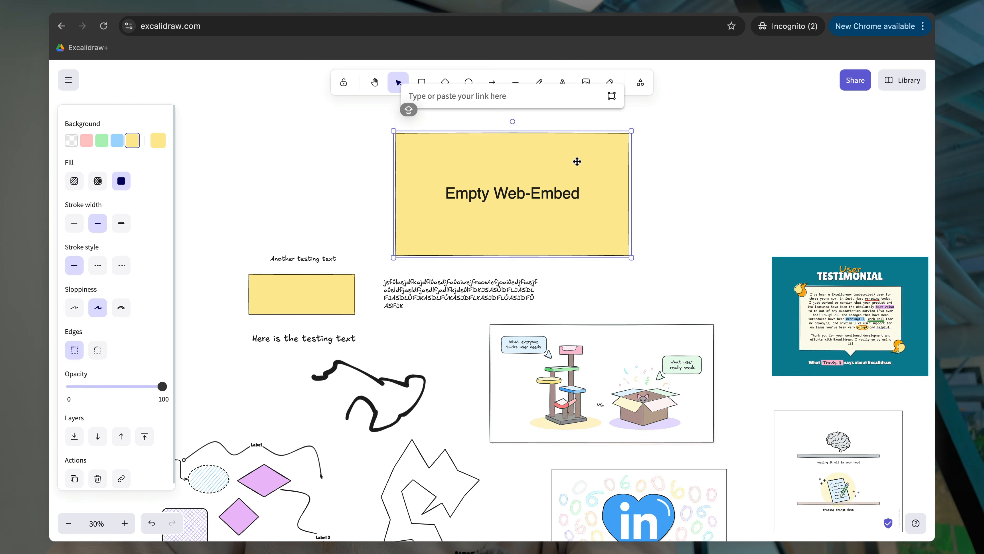
drag(577, 161, 649, 159)
Step: Copy the URL of the YouTube video "The IT Crowd - Series 1 - Episode 2: Fire!" and set it as the web embed's link
scroll(649, 159, up, 5)
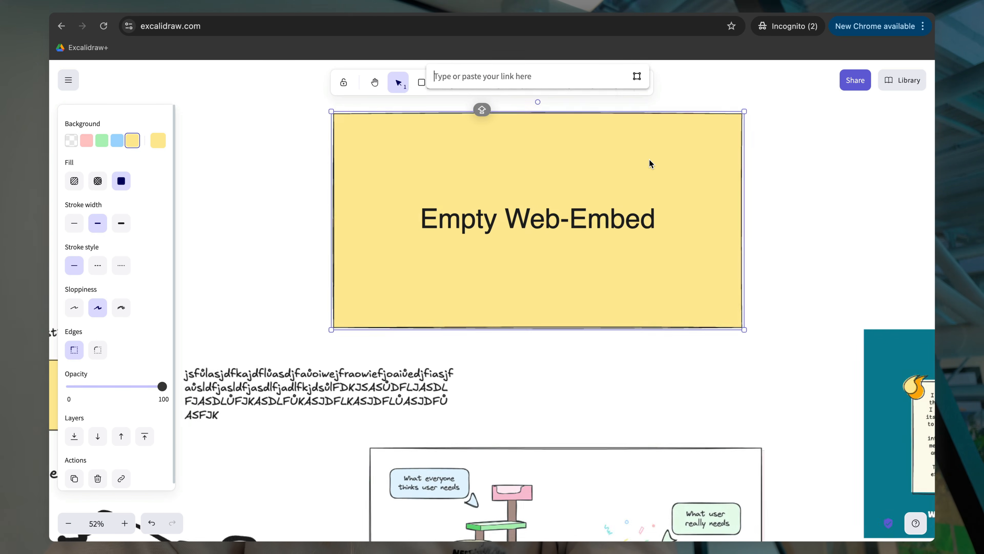
scroll(649, 160, up, 5)
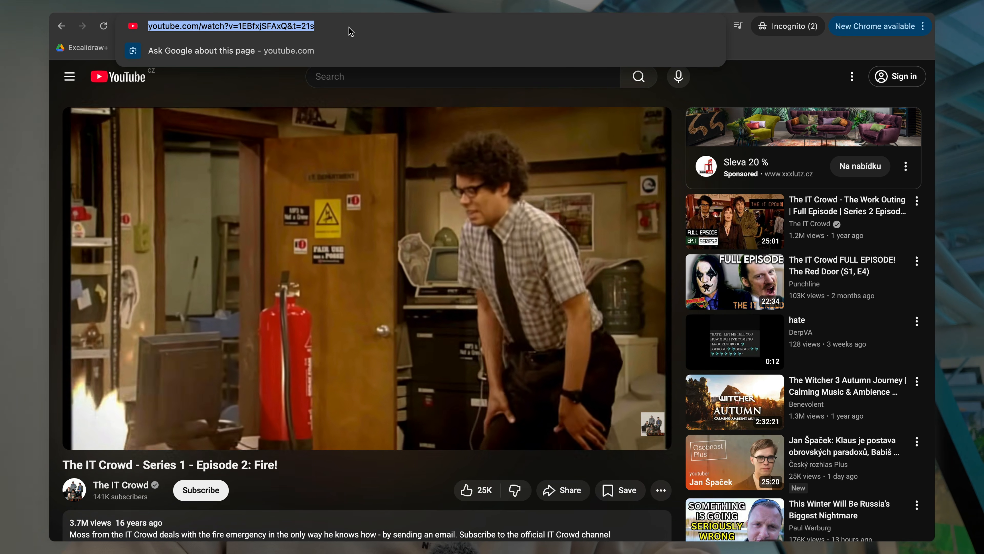
key(super+c)
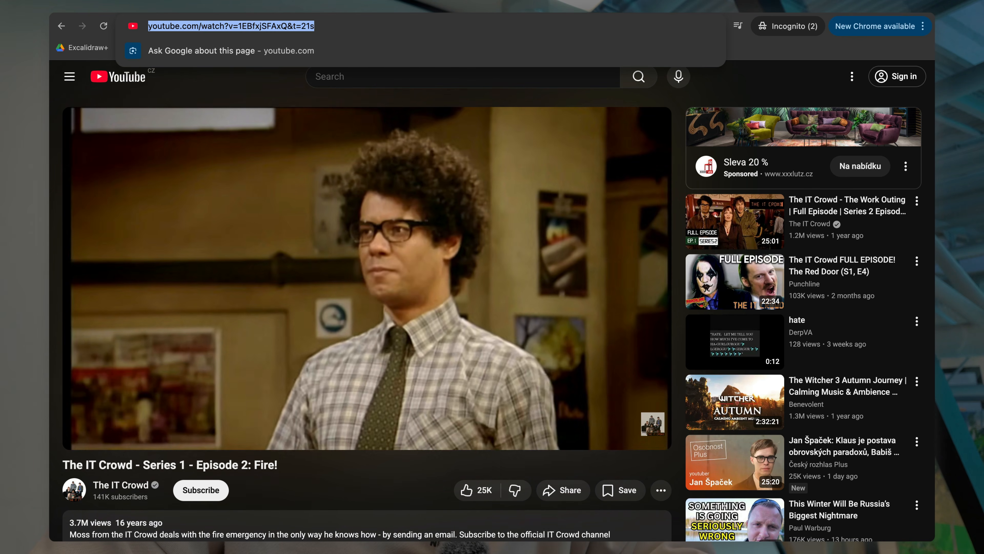
click(166, 5)
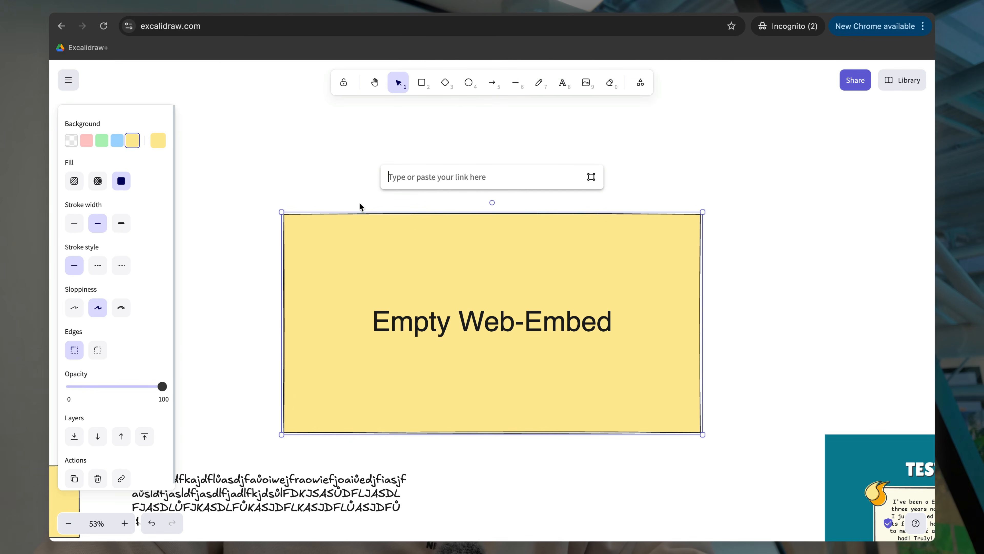
key(super+v)
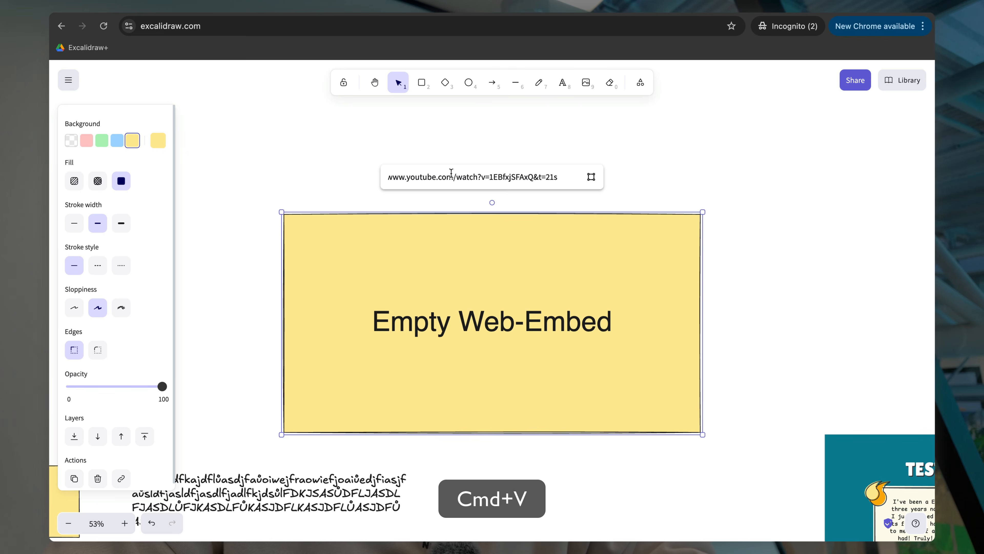
key(Return)
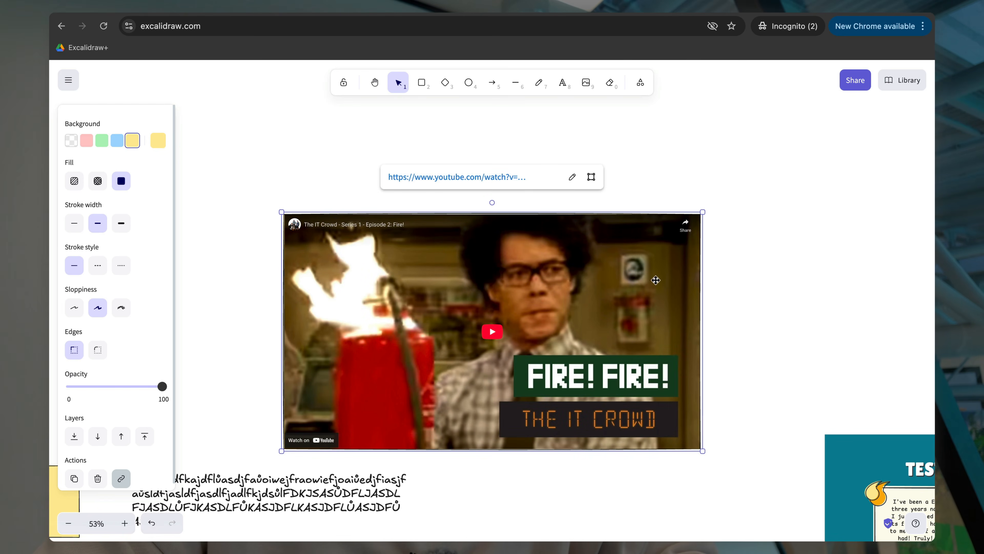
Step: Move the embedded video slightly up and to the right on the canvas
drag(656, 280, 711, 237)
scroll(847, 288, right, 2)
scroll(846, 287, up, 1)
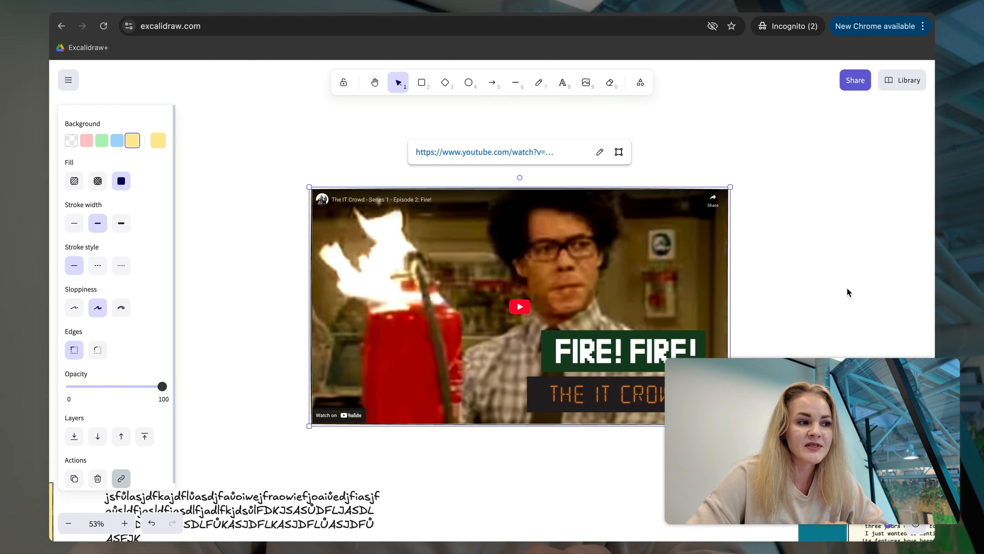
Step: Play the embedded video inside the canvas, pause it, and deselect the embed
click(519, 313)
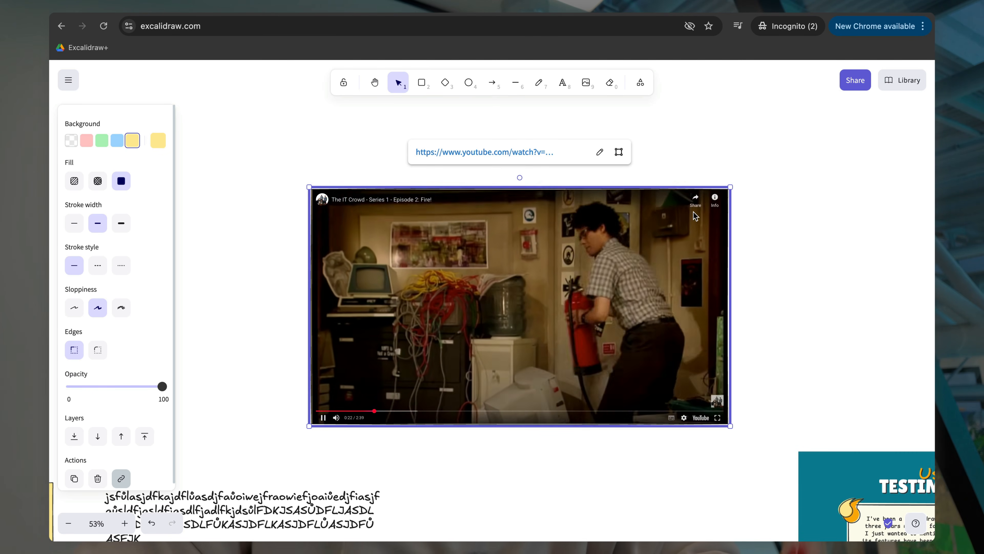
click(323, 418)
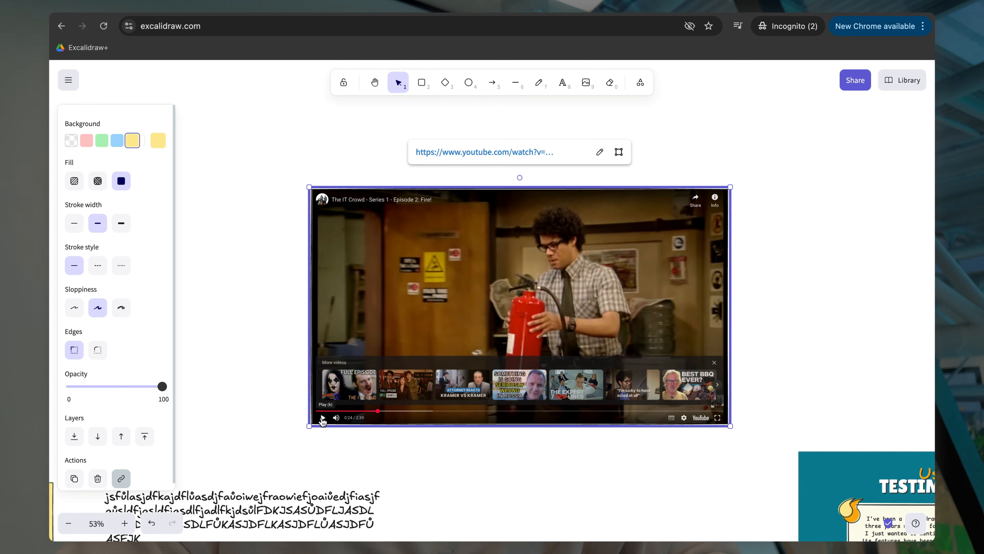
click(785, 274)
scroll(785, 275, up, 2)
scroll(785, 275, right, 2)
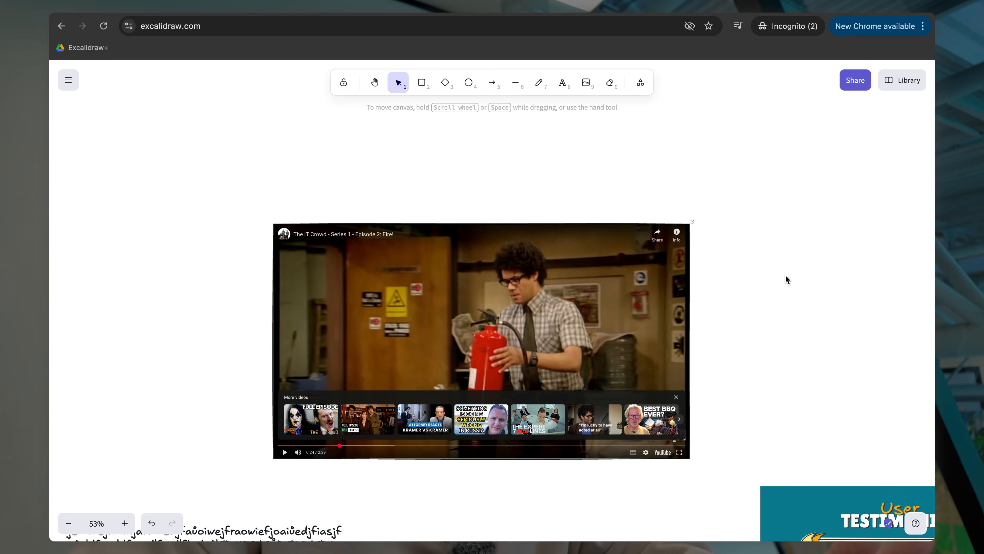
Step: Use the laser pointer to circle the testimonial, the cat tower comparison, the LinkedIn followers image, the writing-things-down image and the drawn shapes
click(641, 83)
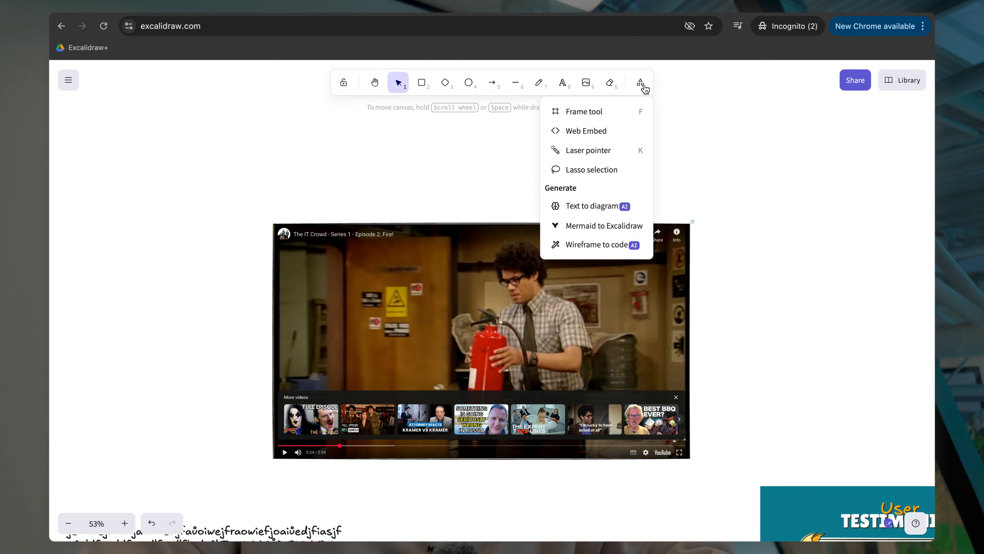
click(622, 148)
scroll(748, 223, down, 5)
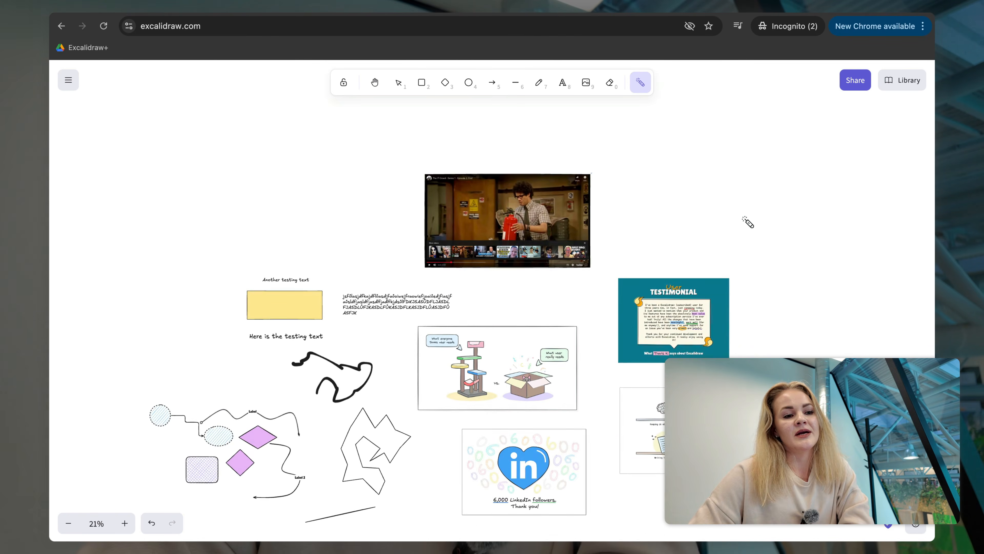
scroll(747, 222, down, 2)
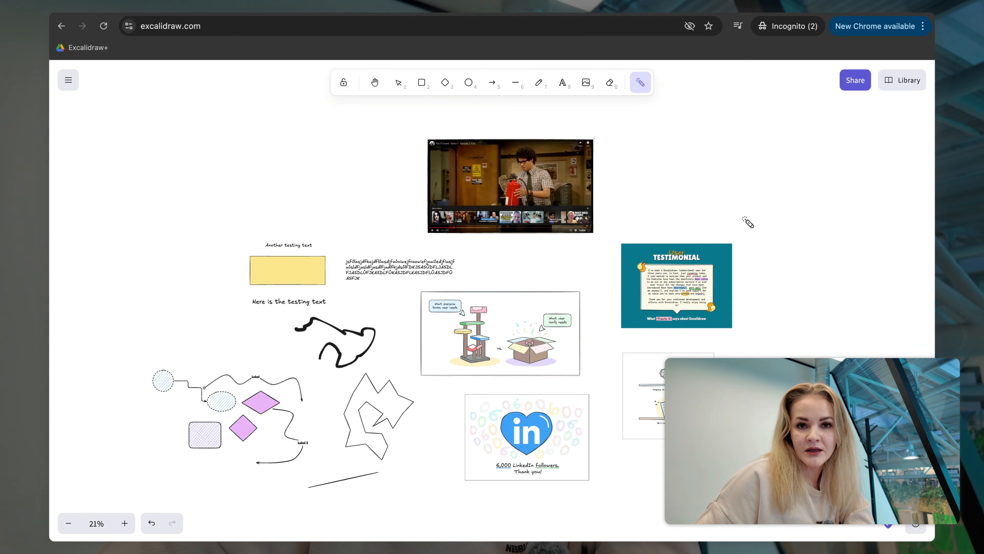
mouse_move(619, 204)
mouse_down()
mouse_move(550, 148)
mouse_move(593, 169)
mouse_move(504, 240)
mouse_up()
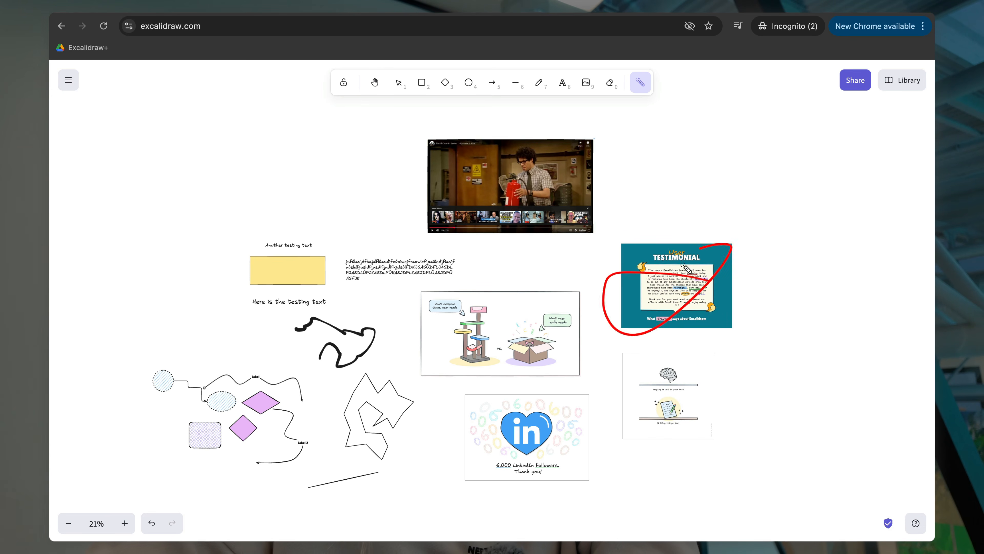
drag(569, 240, 504, 357)
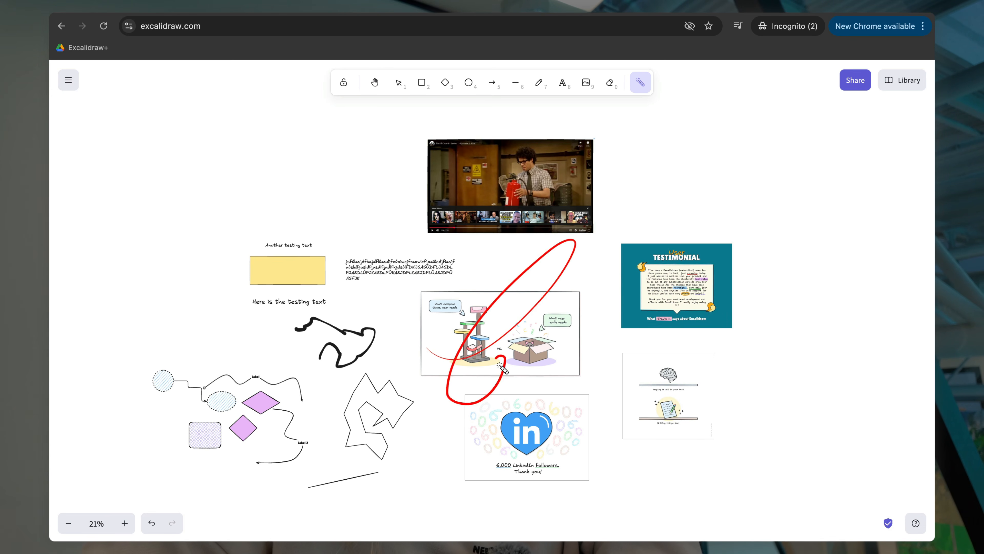
mouse_move(590, 421)
mouse_down()
mouse_move(520, 488)
mouse_move(508, 486)
mouse_up()
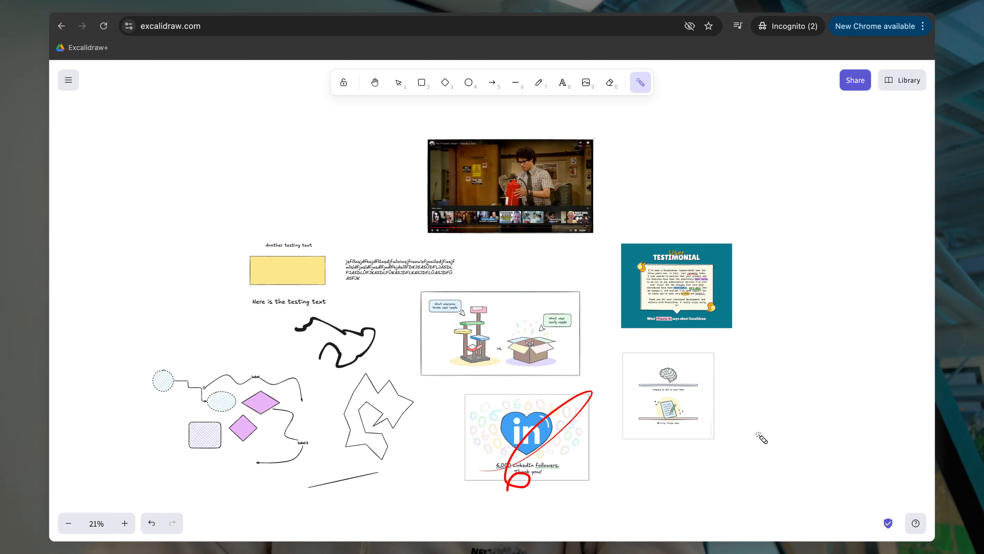
mouse_move(747, 401)
mouse_down()
mouse_move(604, 446)
mouse_move(636, 426)
mouse_up()
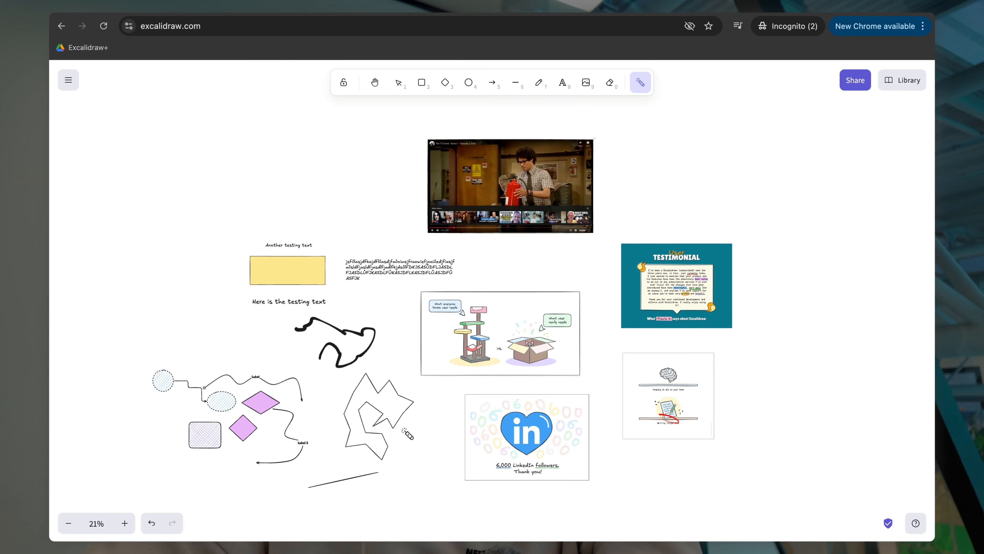
drag(227, 336, 392, 372)
Step: Trace the blue heart in the LinkedIn followers image with the laser pointer at close range
scroll(571, 341, down, 3)
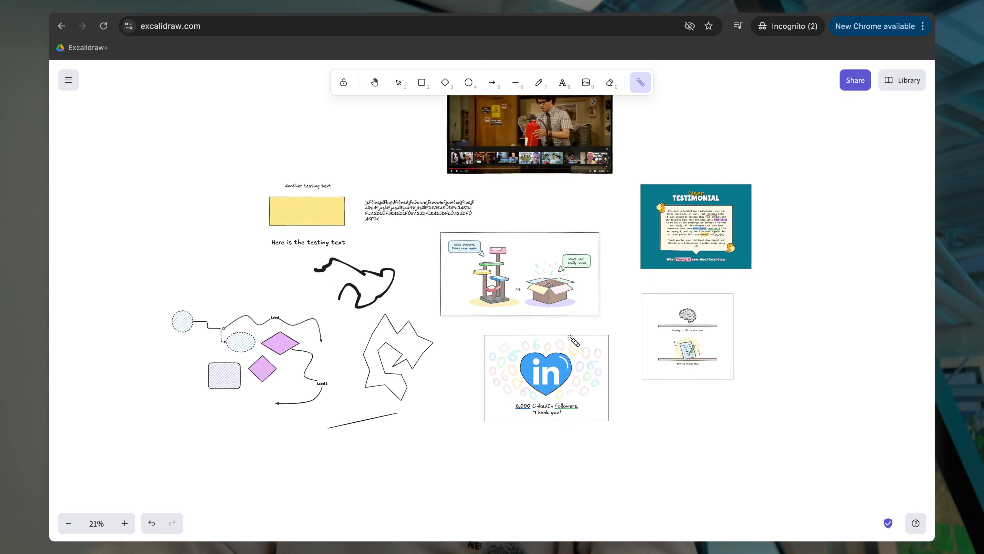
scroll(573, 340, up, 10)
scroll(574, 341, down, 4)
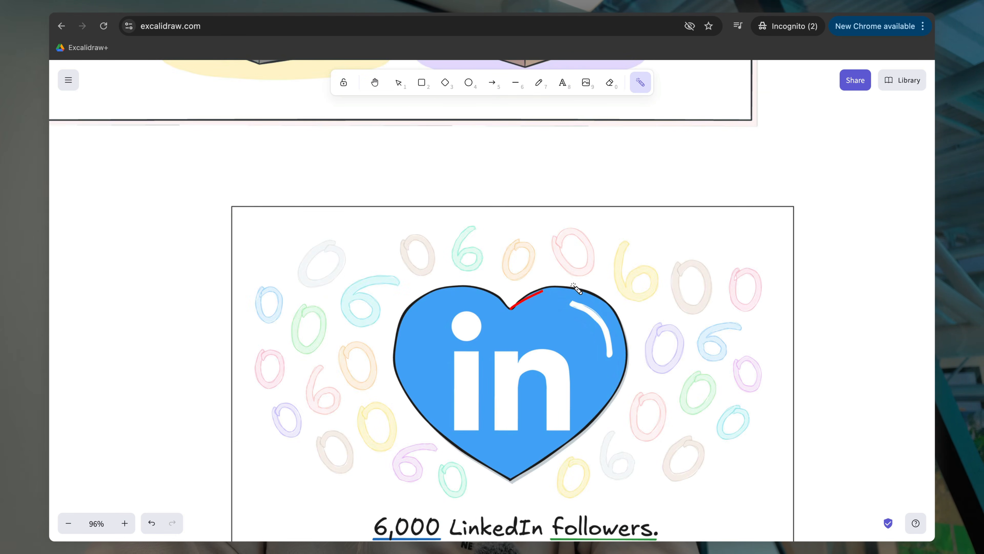
mouse_move(646, 303)
mouse_down()
mouse_move(358, 386)
mouse_move(466, 282)
mouse_move(661, 296)
mouse_up()
scroll(665, 383, down, 10)
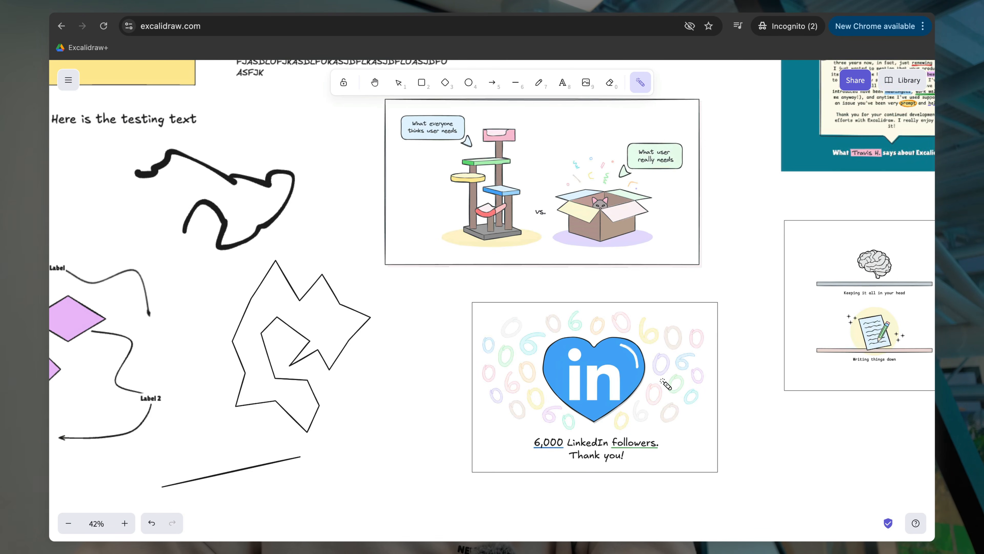
scroll(665, 383, up, 2)
click(639, 83)
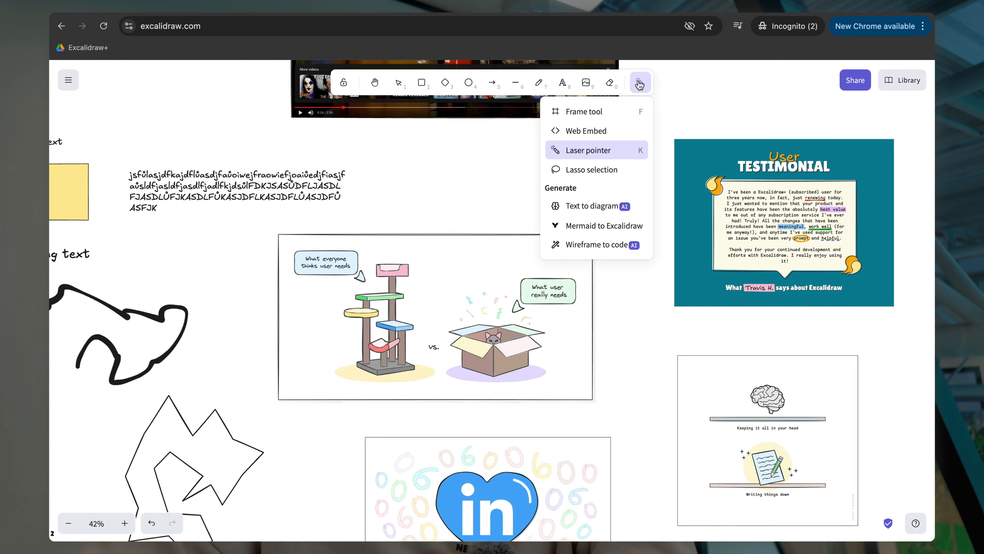
click(604, 167)
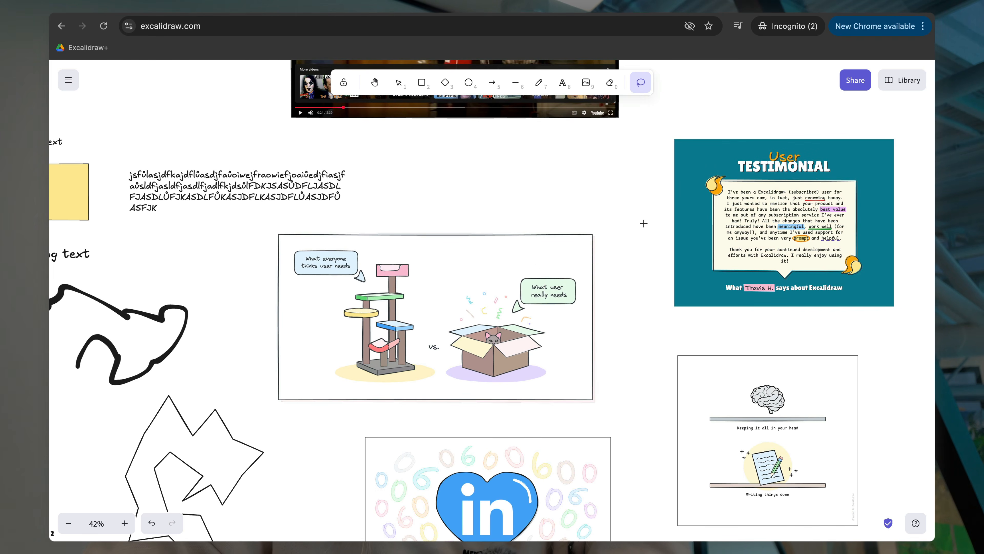
scroll(643, 223, down, 5)
scroll(557, 218, up, 8)
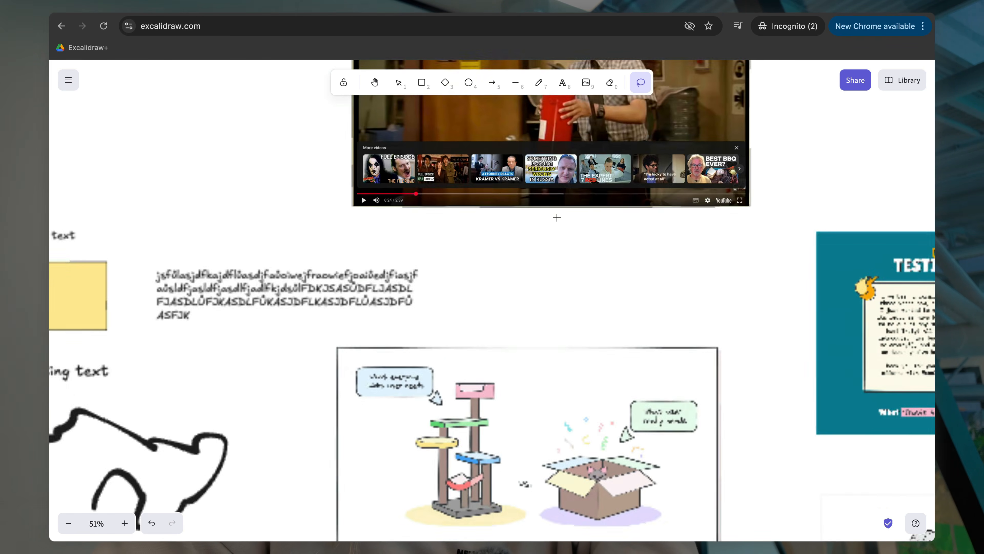
scroll(557, 217, down, 5)
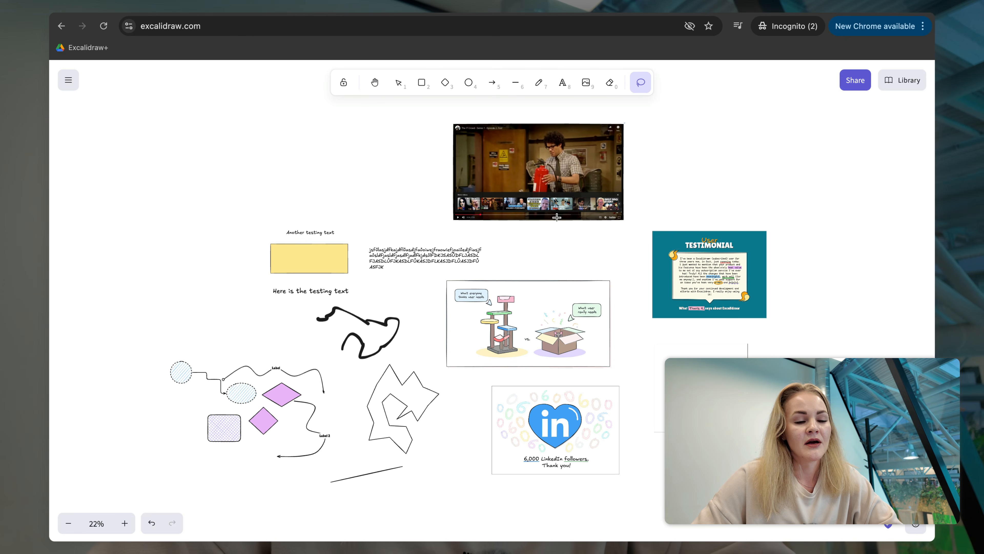
Step: Select the diagram of circles, diamonds, hatched rectangle and labelled arrows with a rectangular selection, and clear the selection
click(399, 84)
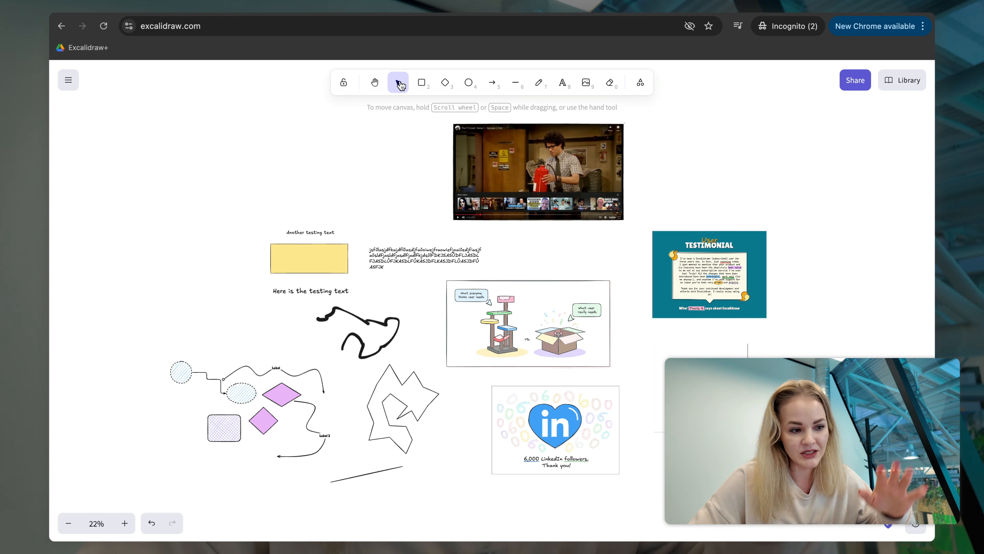
drag(137, 347, 347, 481)
scroll(348, 481, left, 4)
scroll(328, 410, up, 10)
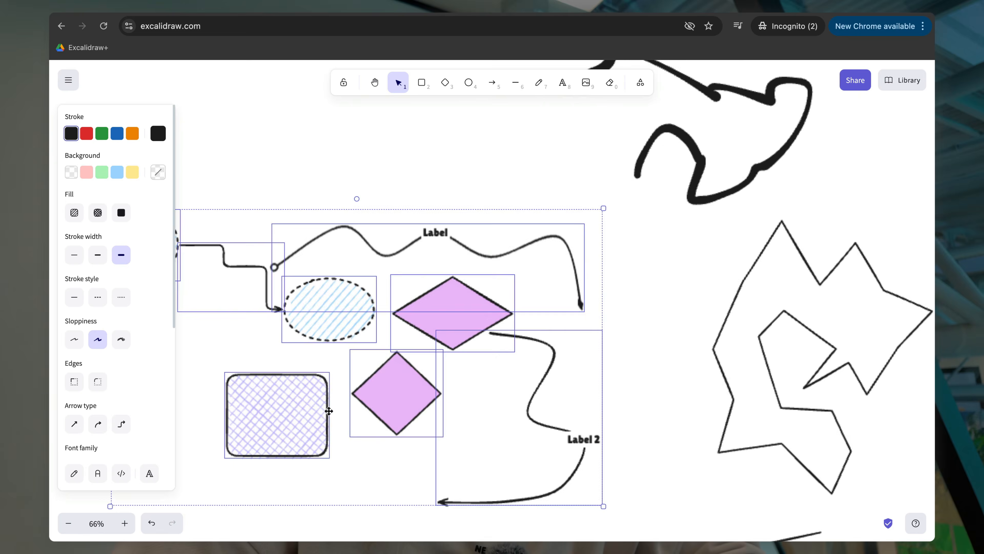
click(299, 107)
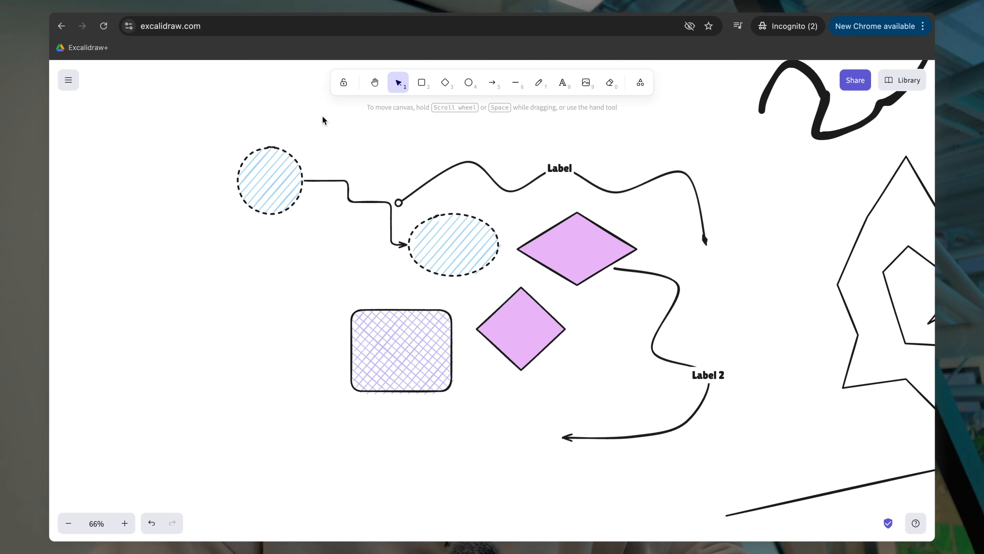
Step: Select the same diagram shapes and labelled arrows with a freehand Lasso selection around them, and deselect everything
click(641, 83)
click(634, 172)
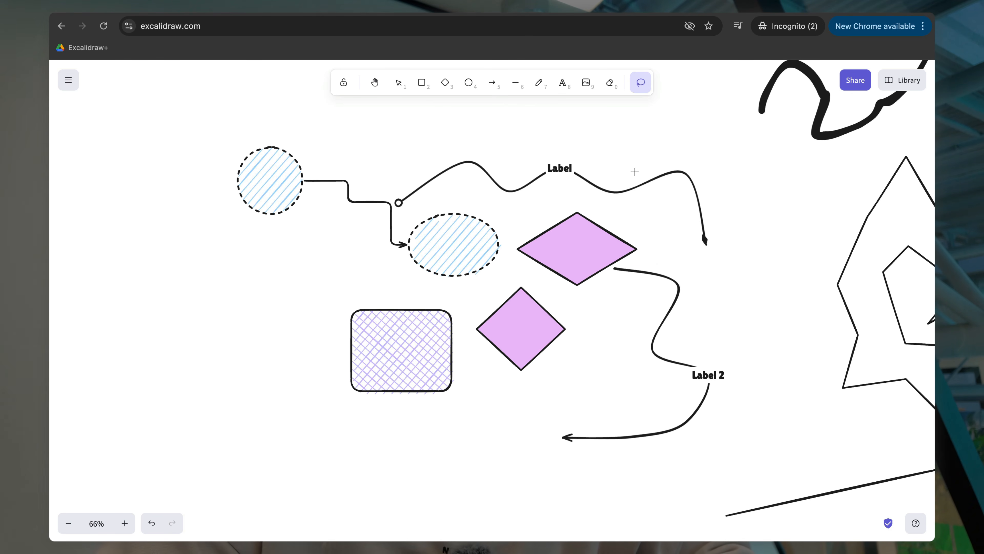
mouse_move(238, 223)
mouse_down()
mouse_move(248, 202)
mouse_move(348, 218)
mouse_move(453, 256)
mouse_move(586, 240)
mouse_move(566, 288)
mouse_move(530, 324)
mouse_move(448, 331)
mouse_move(408, 350)
mouse_move(507, 398)
mouse_move(661, 377)
mouse_move(678, 324)
mouse_move(649, 216)
mouse_move(485, 168)
mouse_up()
drag(389, 206, 372, 207)
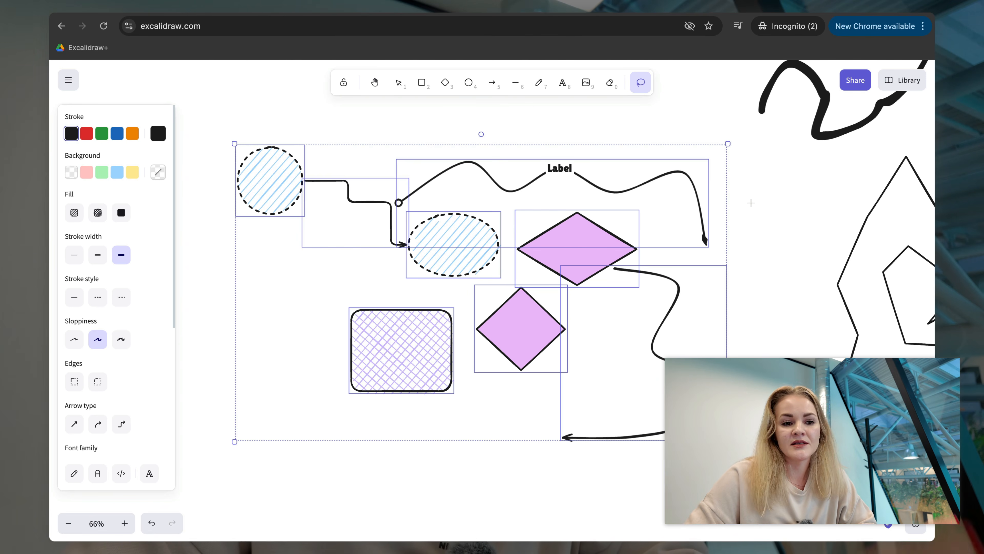
scroll(751, 202, right, 2)
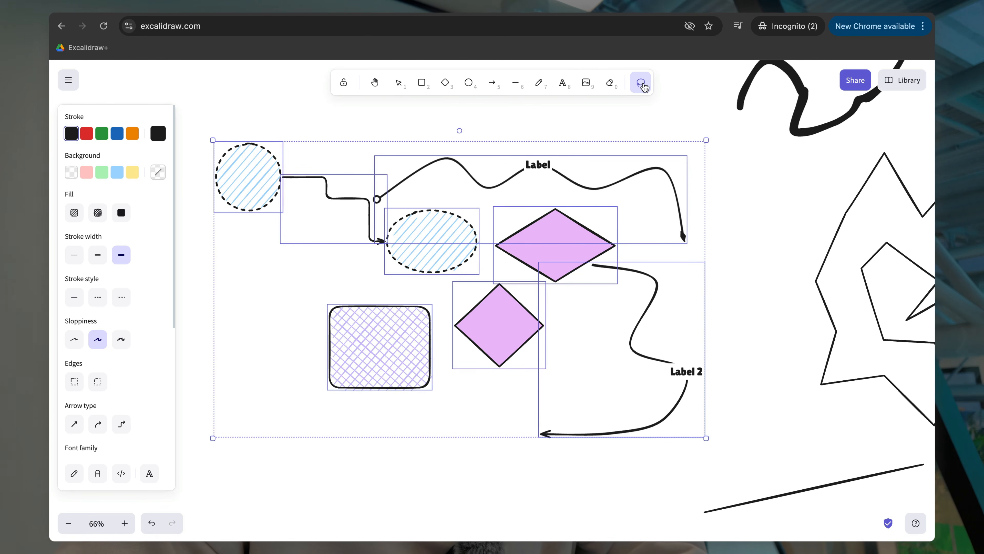
click(641, 84)
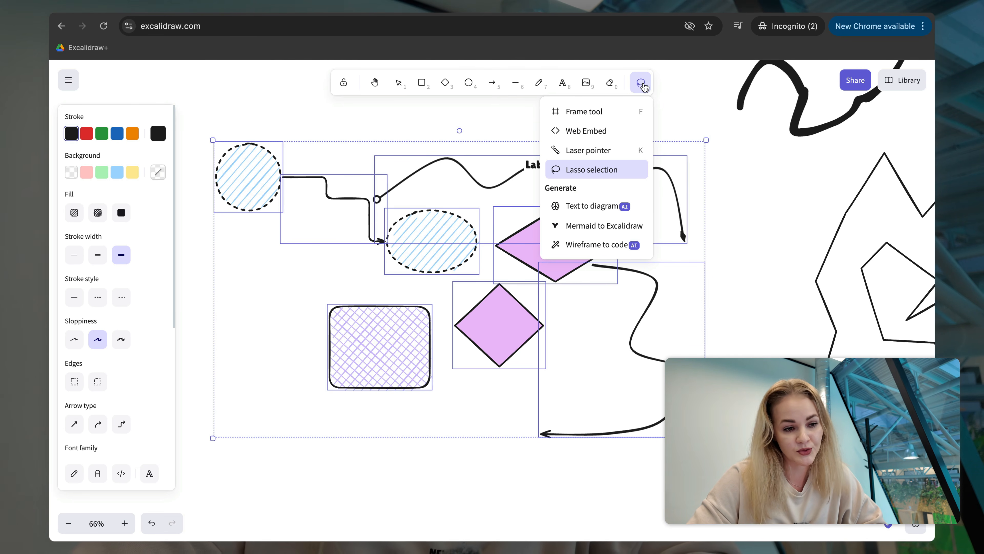
click(686, 95)
Step: Select the thick freehand scribble, review the actions available for it, and deselect it without applying any
scroll(637, 158, down, 8)
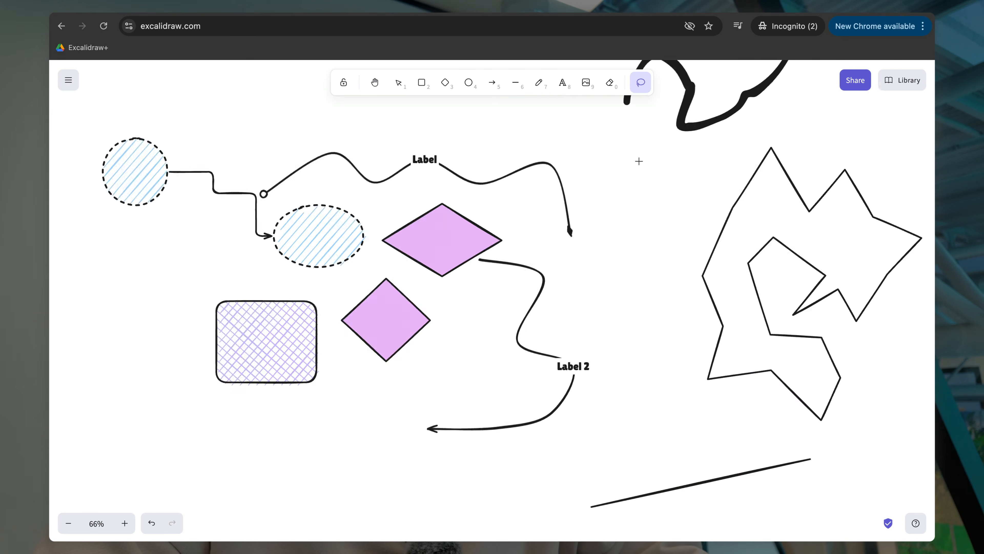
scroll(639, 161, down, 5)
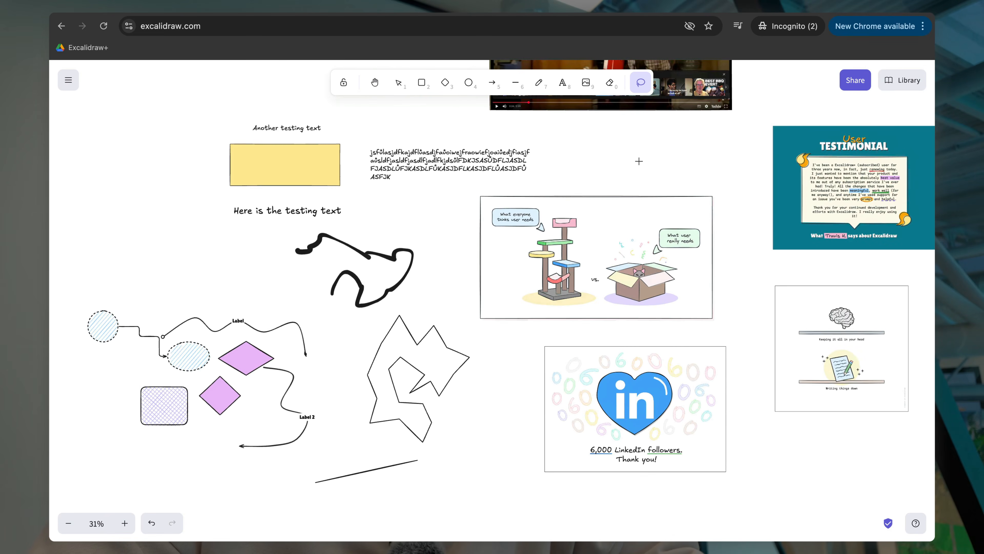
scroll(629, 161, up, 2)
scroll(629, 161, right, 2)
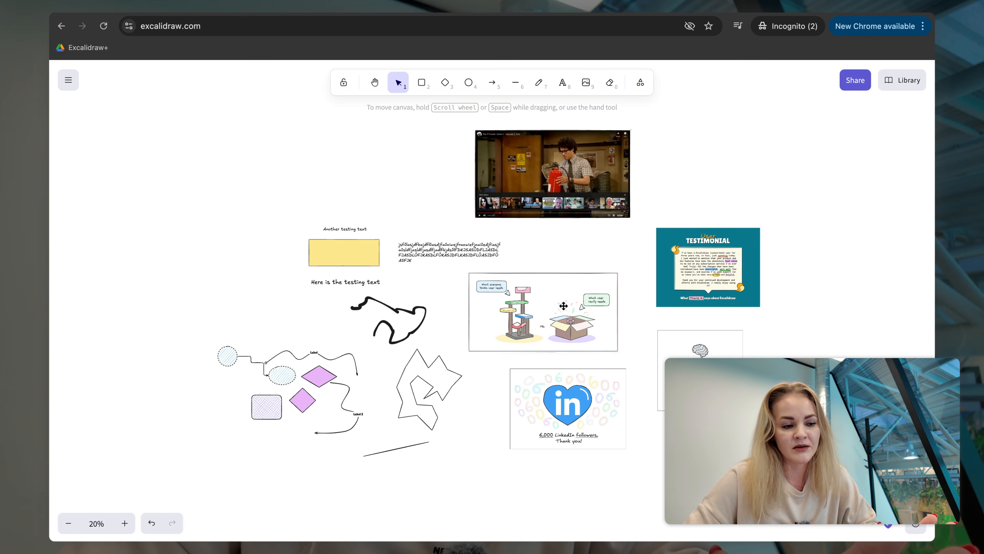
click(417, 312)
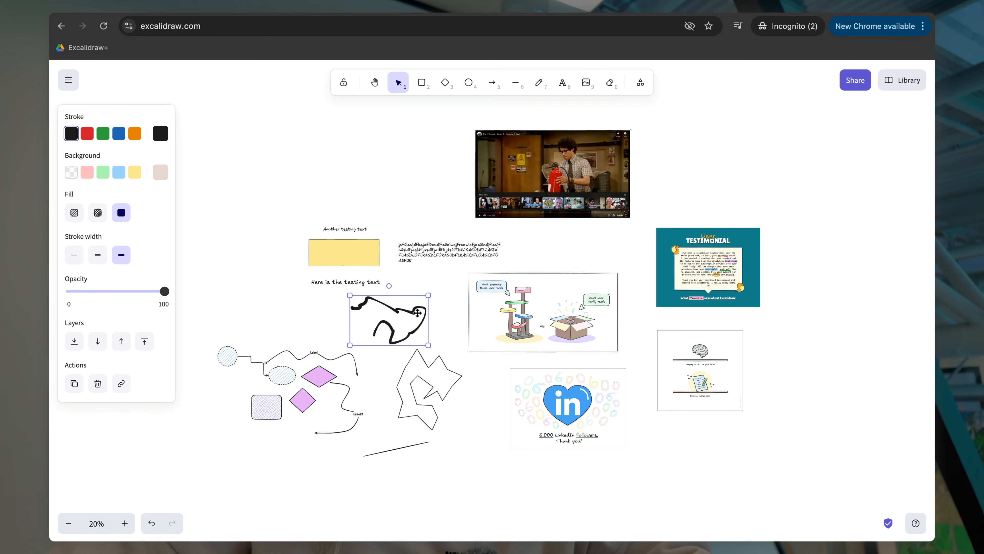
right_click(418, 313)
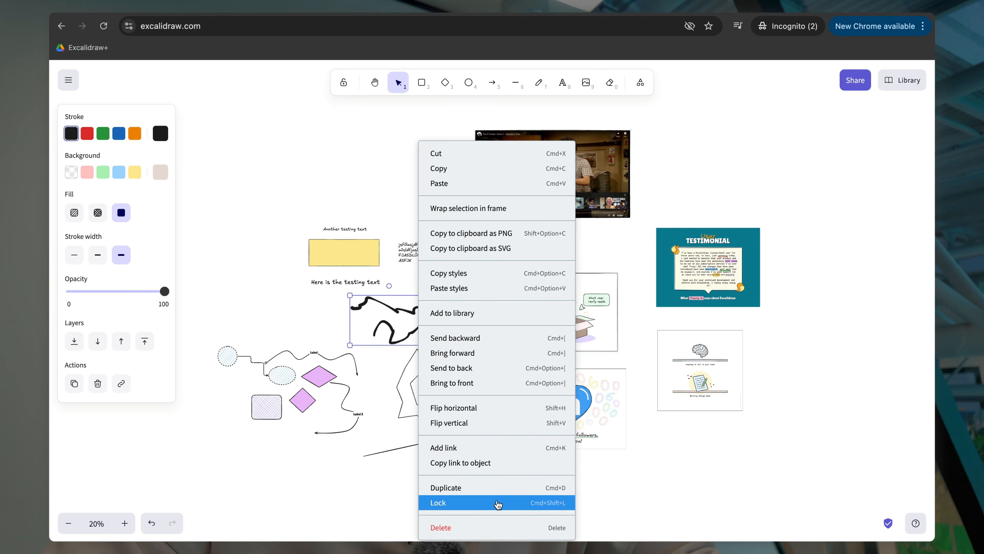
click(339, 178)
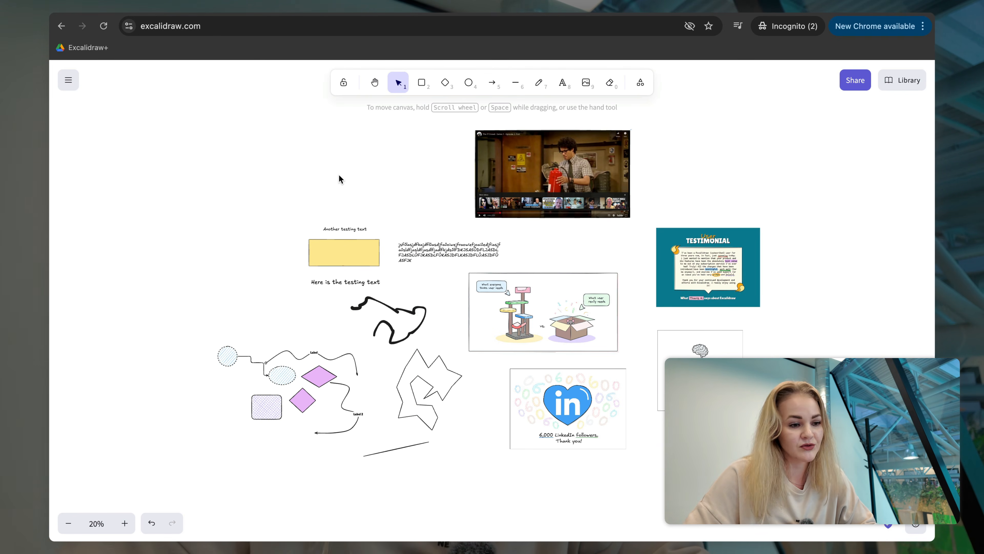
Step: Start a live collaboration session for the drawing and copy its invitation link
scroll(339, 179, right, 2)
scroll(339, 179, up, 1)
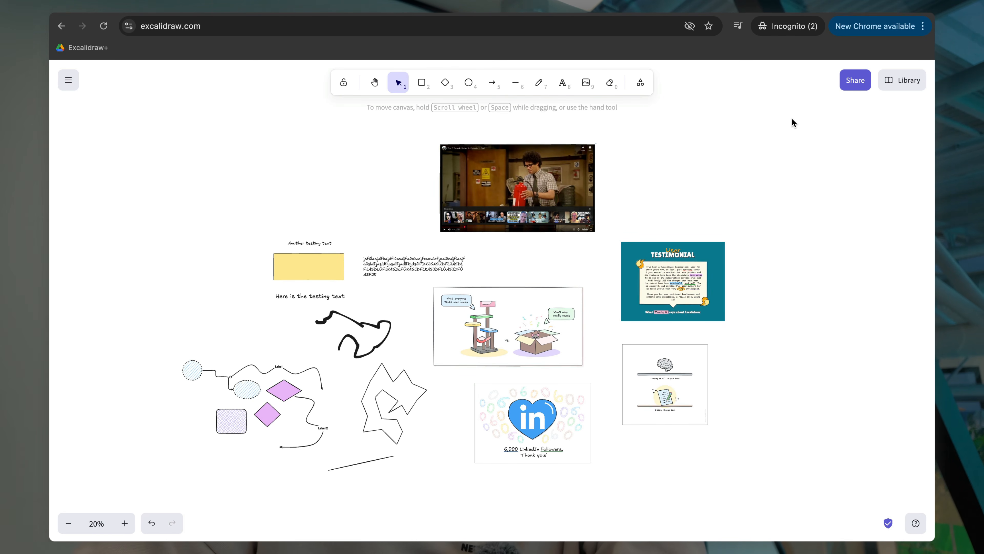
click(854, 83)
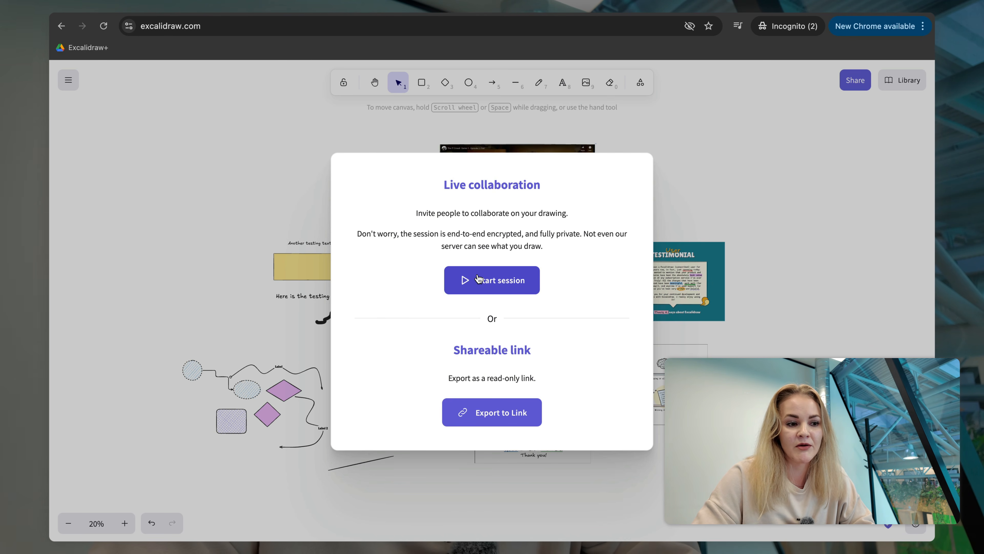
click(493, 288)
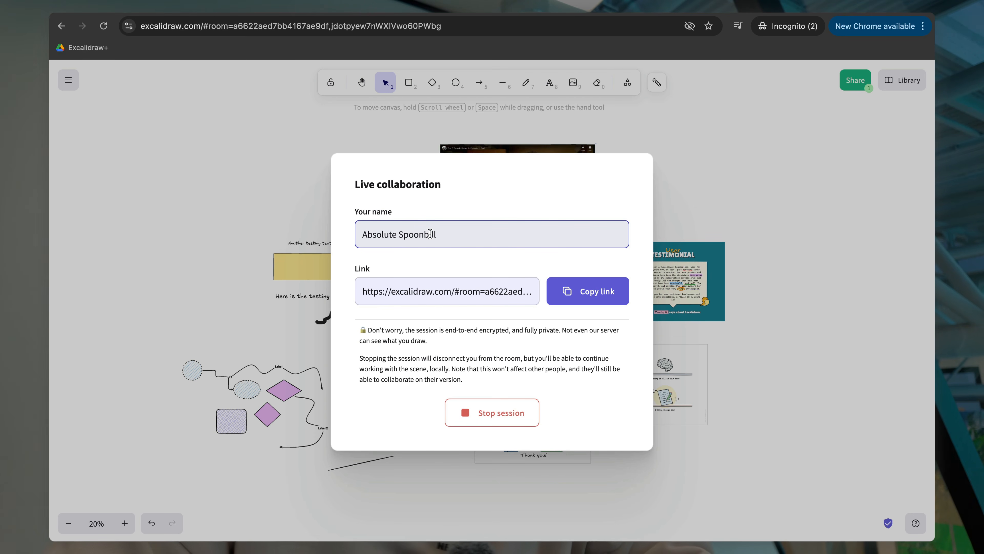
click(590, 295)
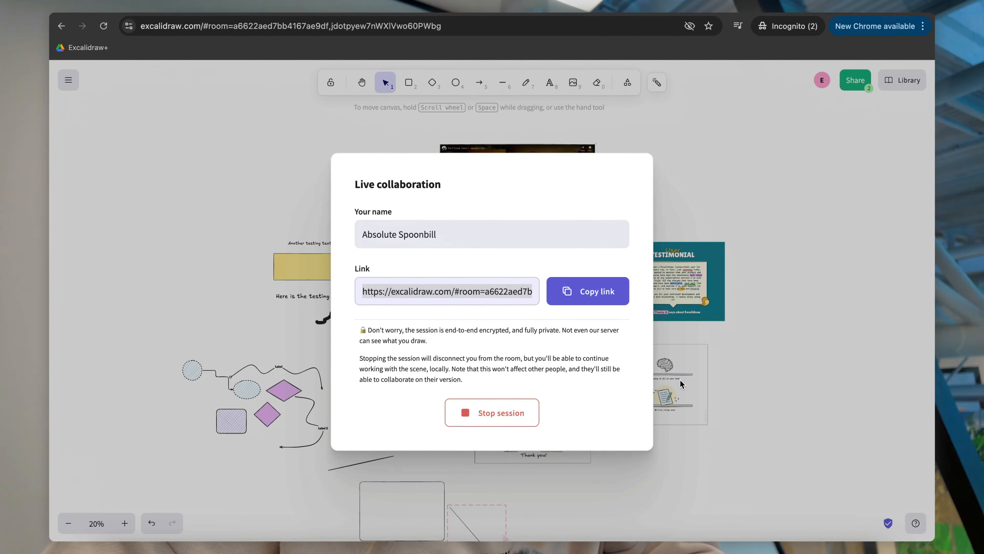
Step: Close the session dialog and examine the rectangles and arrows the collaborator draws below the existing content
click(799, 253)
scroll(770, 257, down, 5)
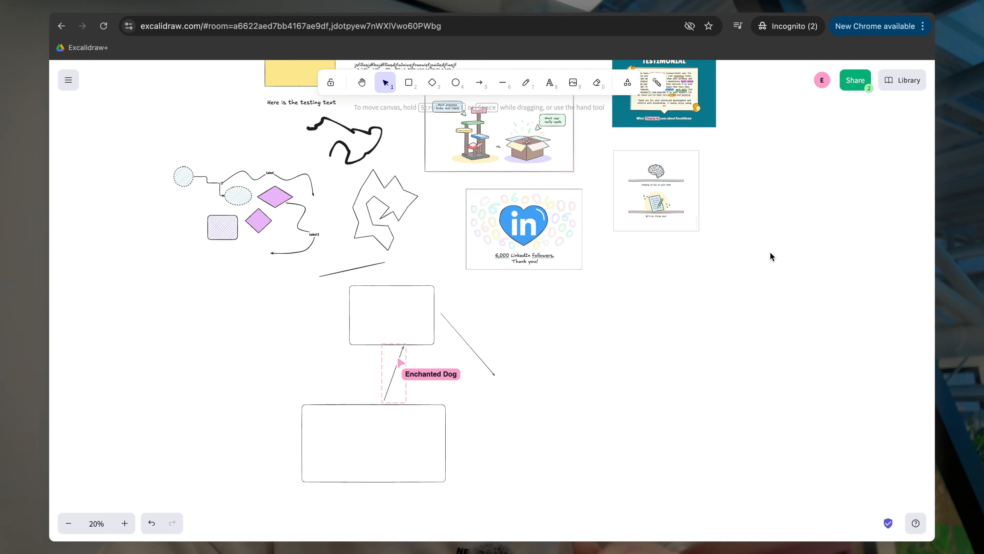
scroll(586, 280, up, 5)
scroll(587, 280, right, 5)
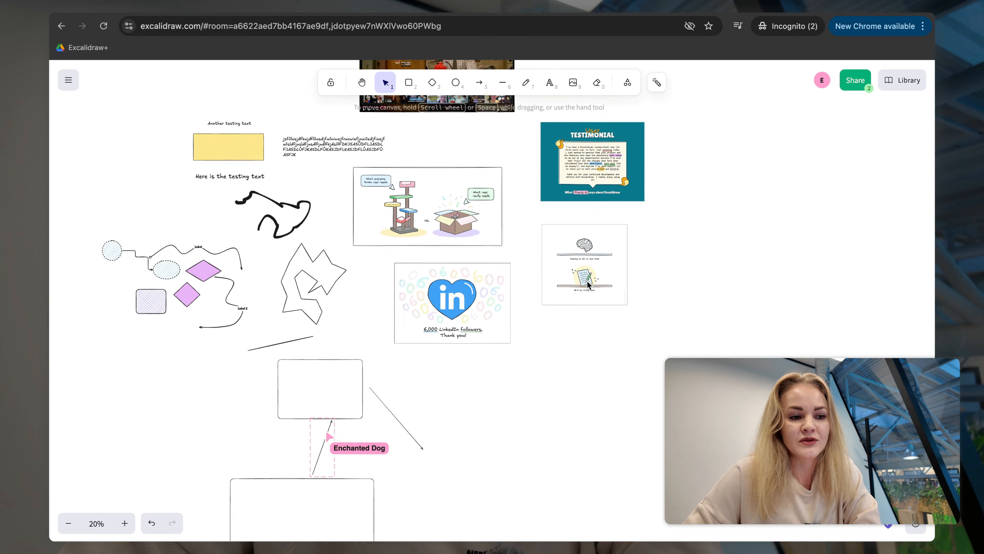
scroll(705, 268, up, 2)
scroll(704, 267, right, 1)
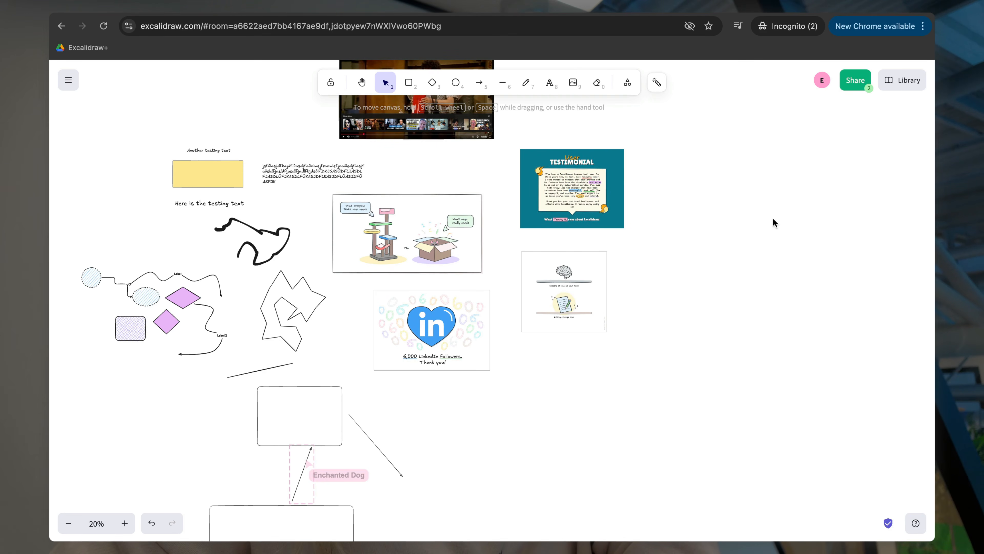
Step: Stop the live collaboration session and confirm overwriting the locally stored drawing
click(857, 84)
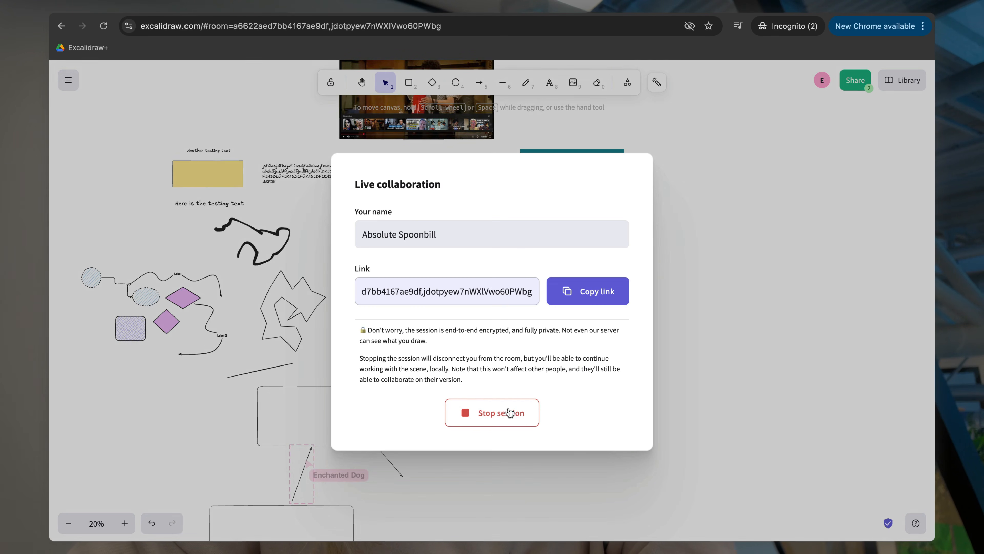
click(501, 413)
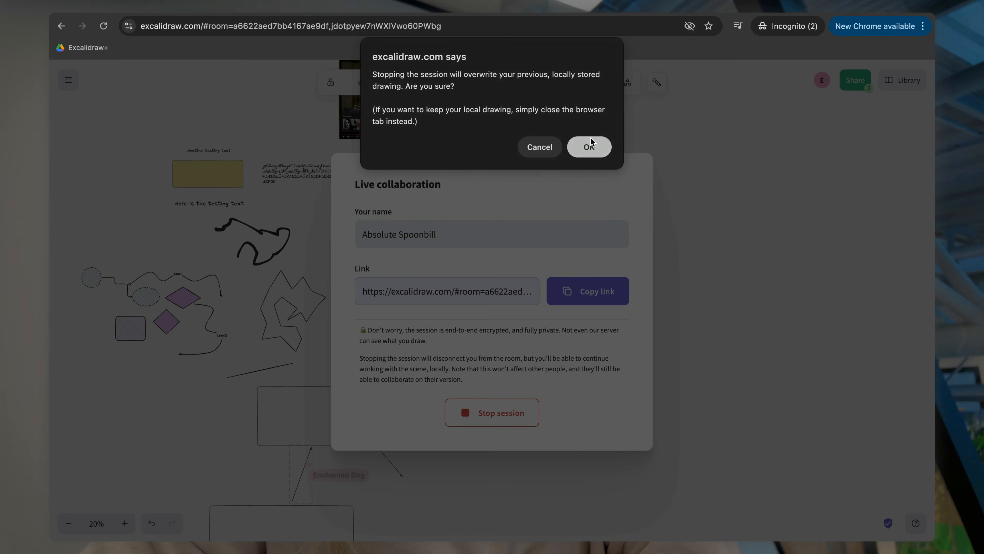
click(589, 147)
scroll(731, 226, down, 2)
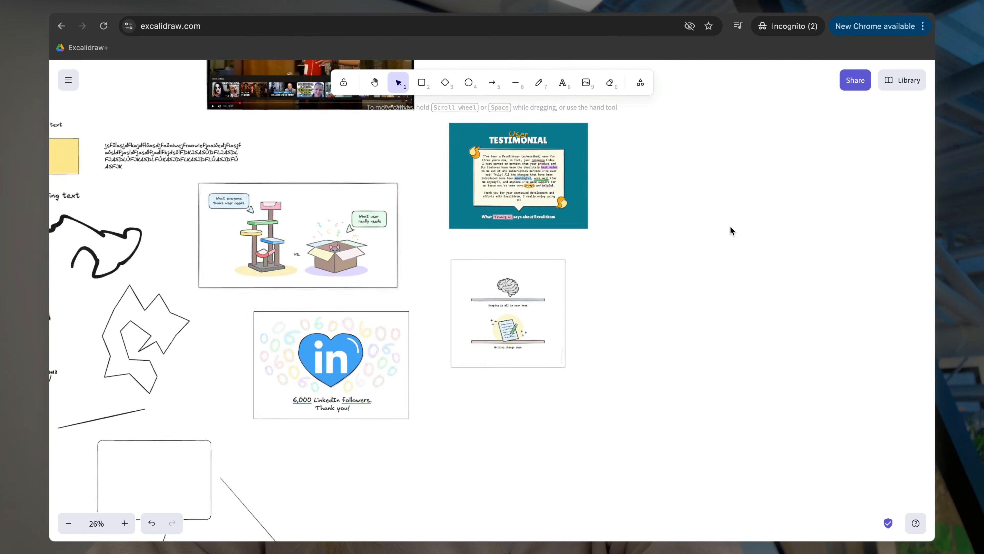
scroll(730, 226, down, 2)
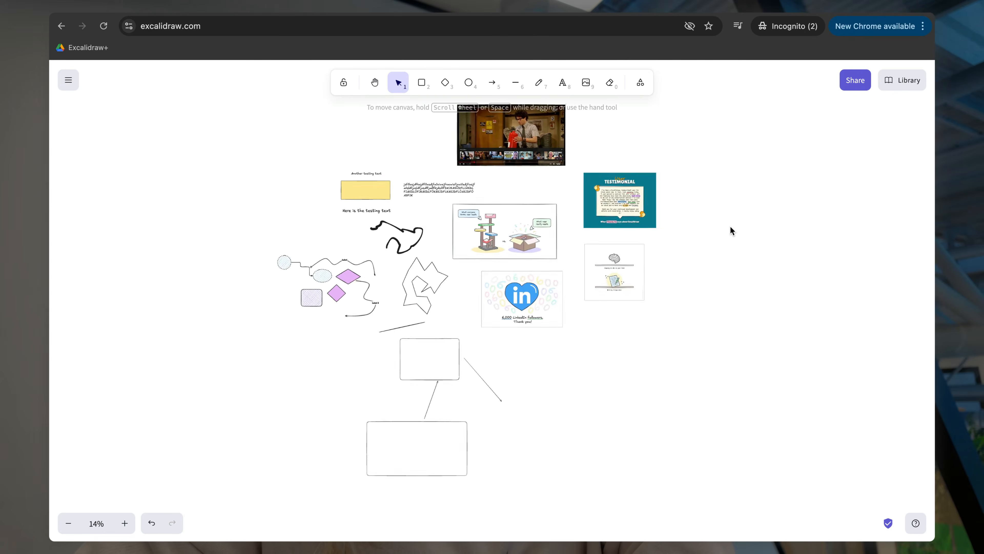
scroll(731, 226, up, 1)
scroll(730, 226, right, 1)
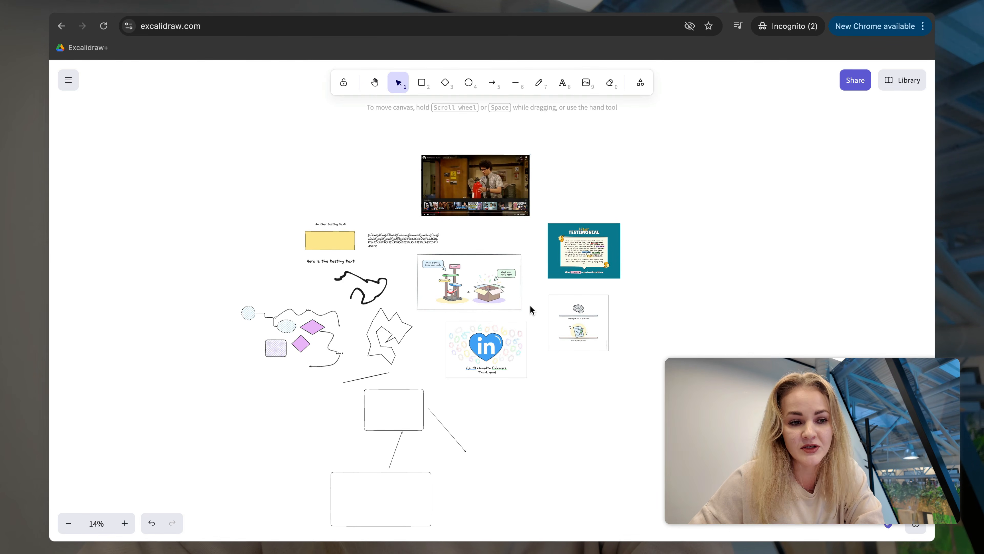
Step: Export the drawing as a read-only shareable link and close the sharing dialog
click(851, 87)
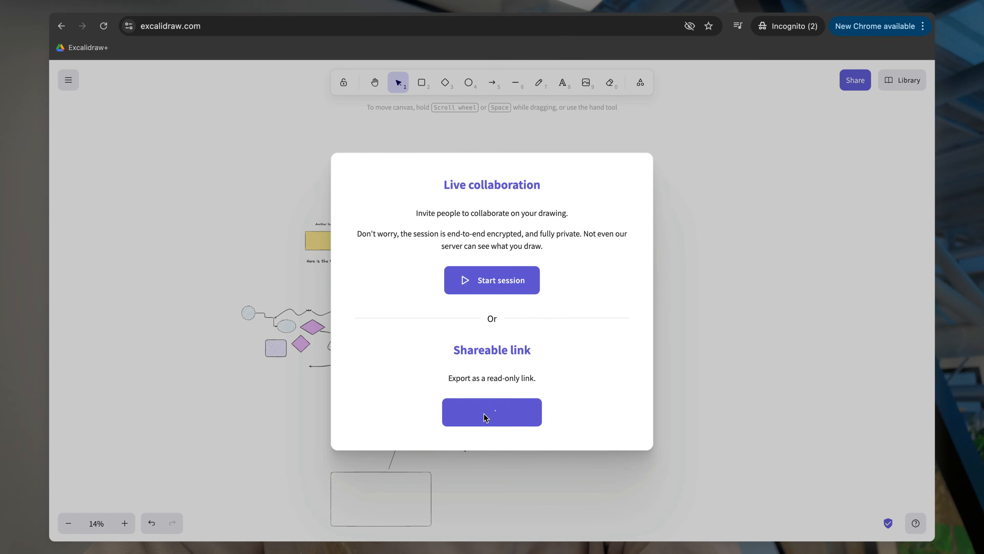
click(600, 300)
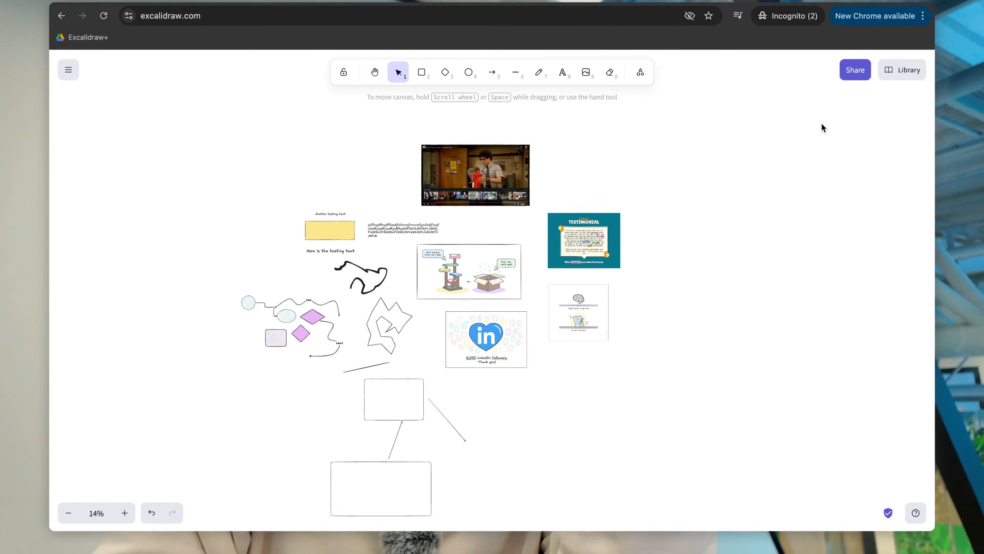
scroll(747, 186, up, 1)
scroll(679, 248, down, 2)
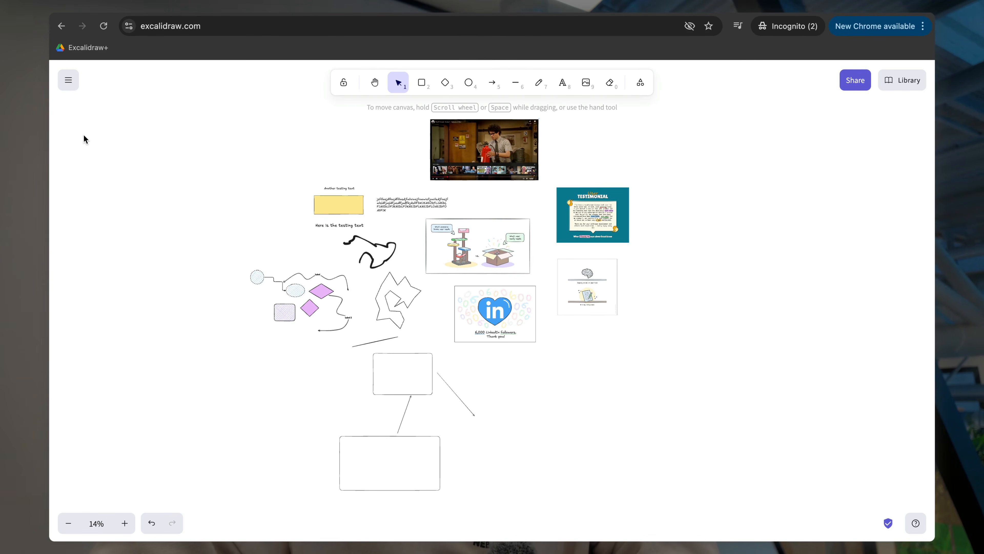
Step: Review the available destinations for saving the drawing and close the dialog without saving
click(68, 82)
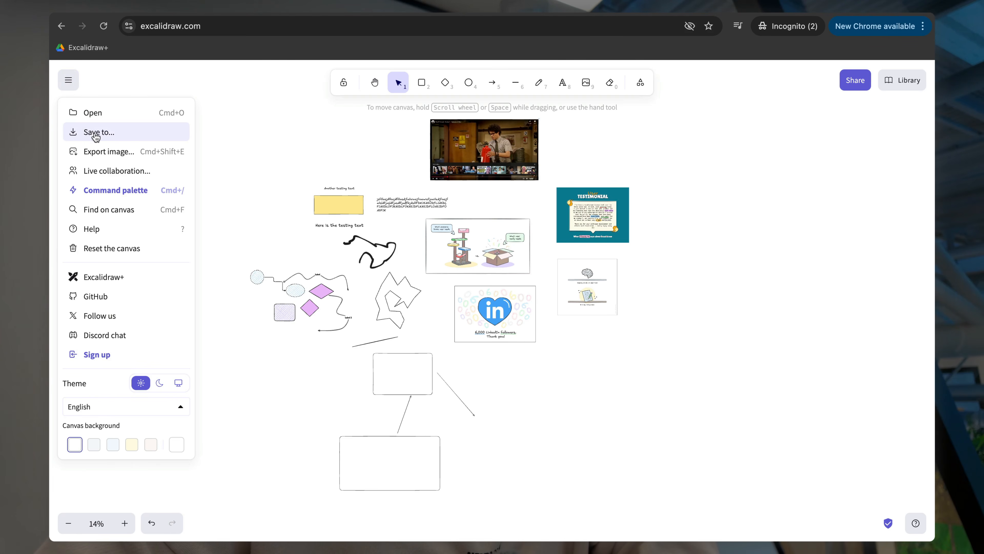
click(116, 133)
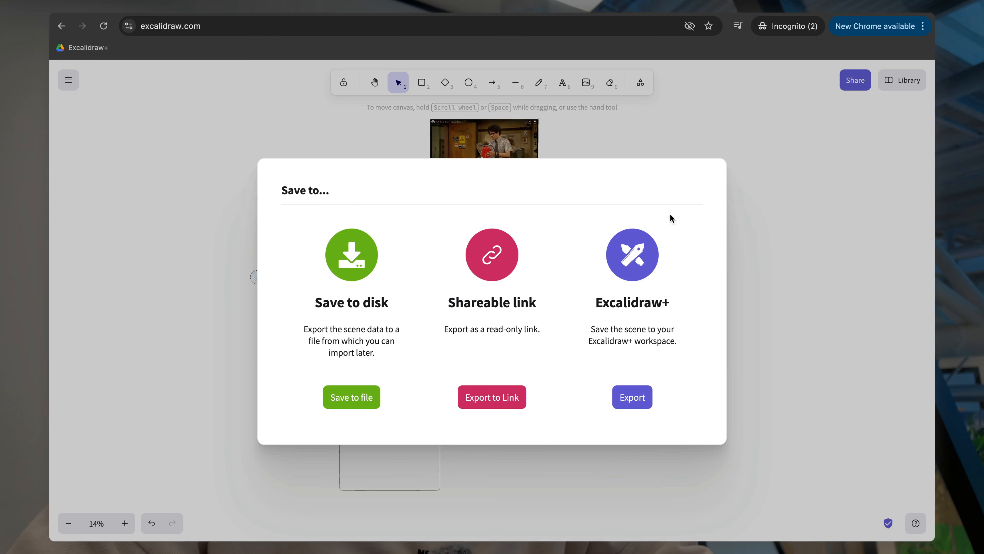
click(767, 276)
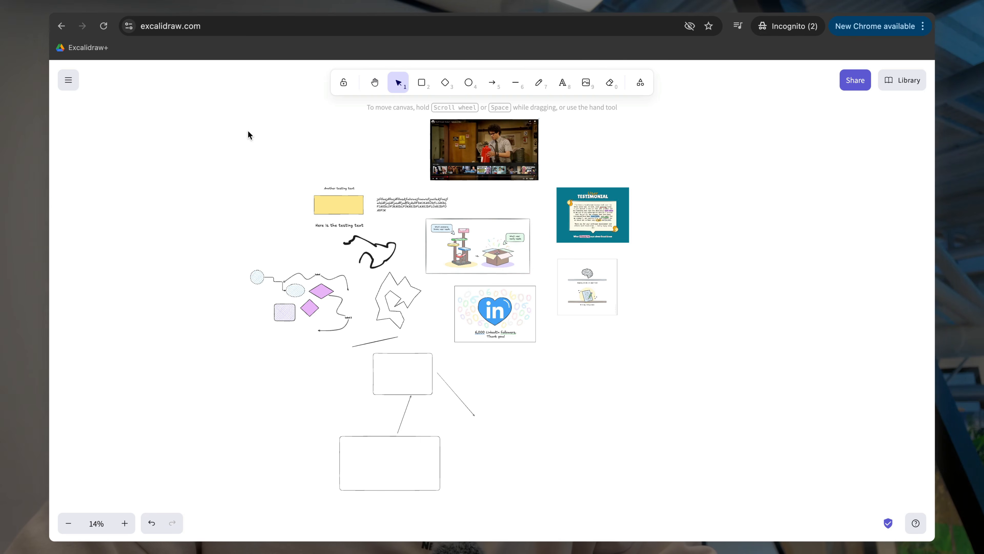
Step: Open the image export settings, turn off the background, and try dark mode on and off
scroll(247, 129, left, 2)
scroll(369, 174, up, 5)
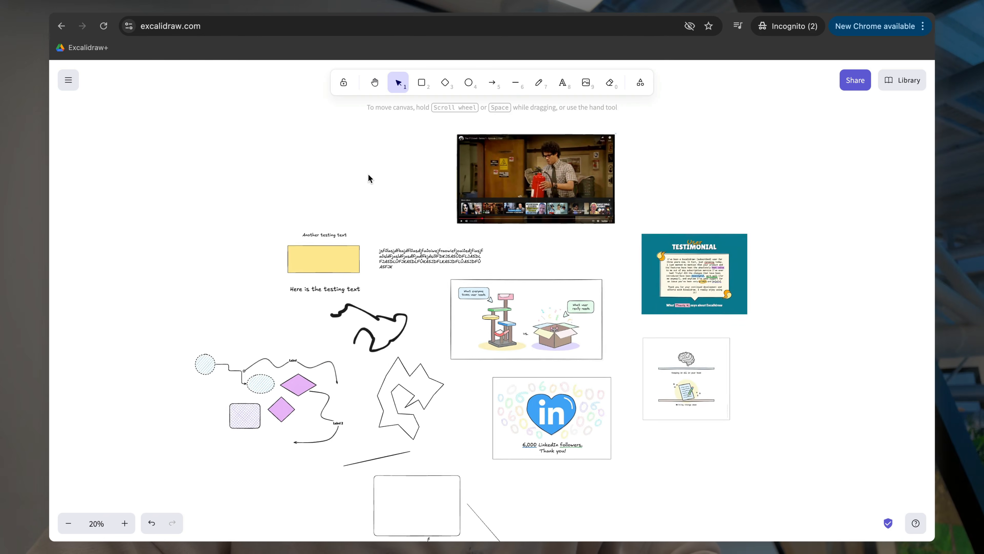
scroll(368, 174, down, 2)
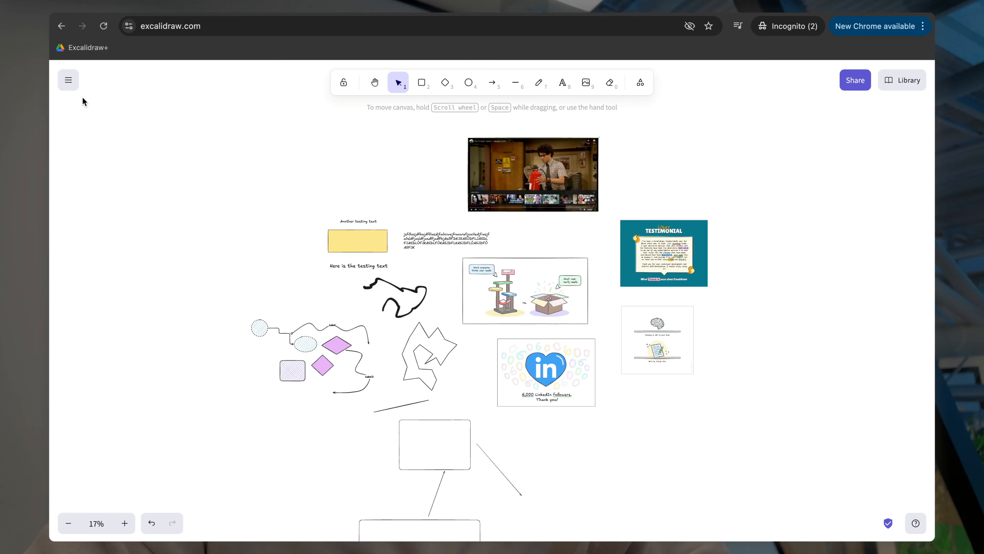
click(69, 80)
click(127, 155)
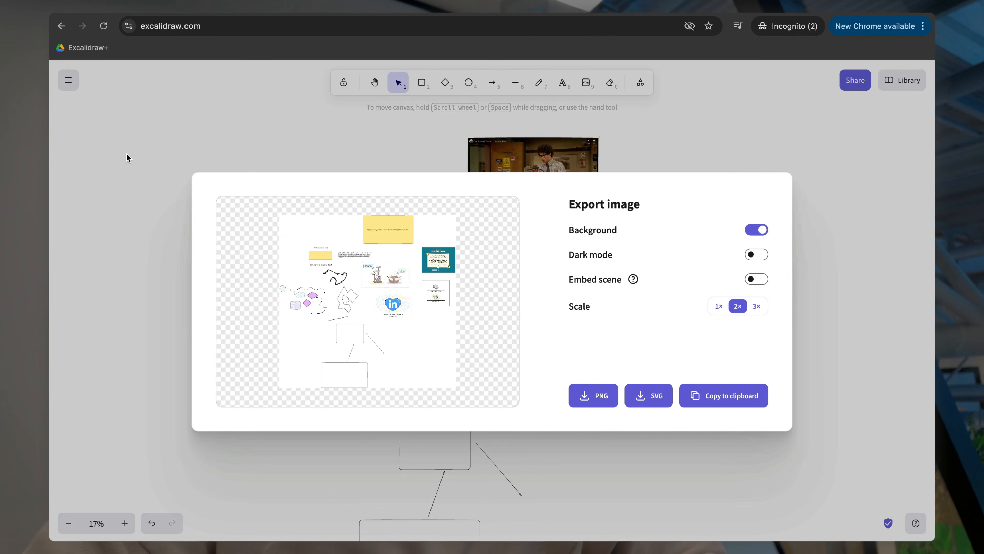
click(762, 232)
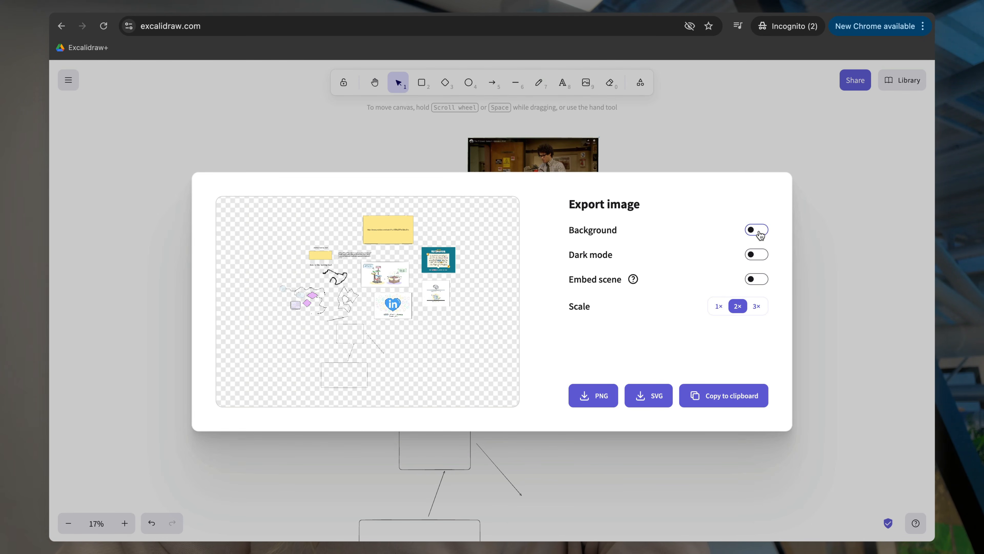
click(757, 256)
click(758, 257)
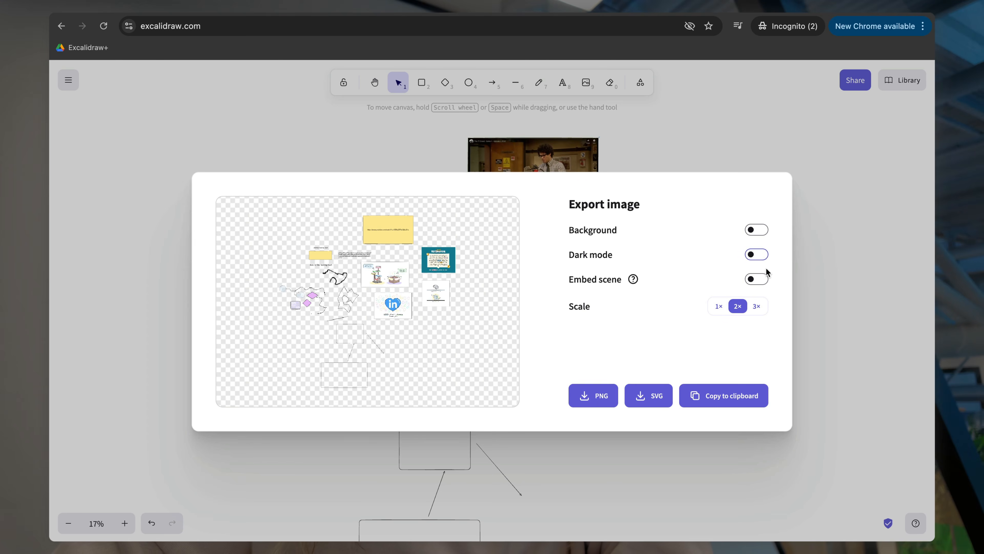
Step: Try the embed scene option, copy the export image to the clipboard, and close the export settings
click(760, 280)
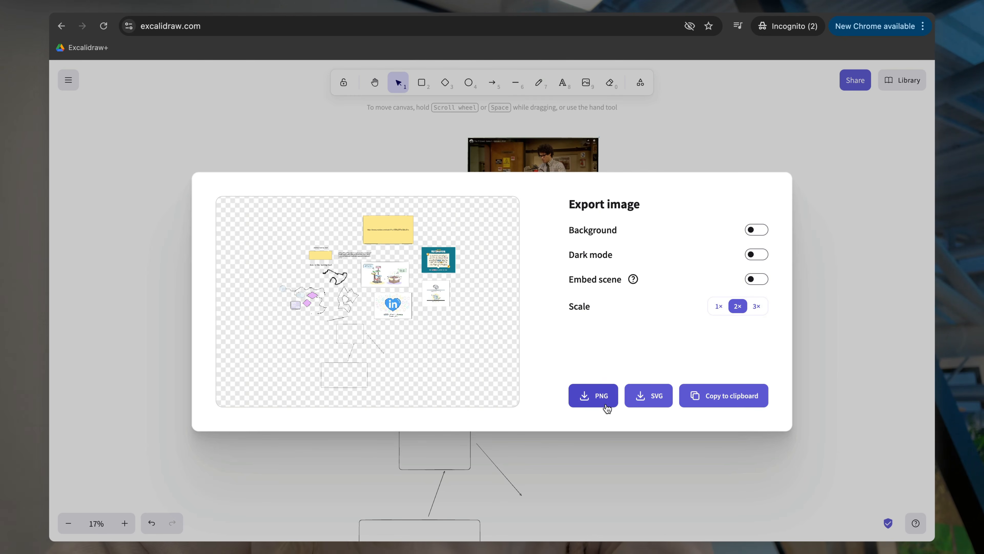
click(743, 401)
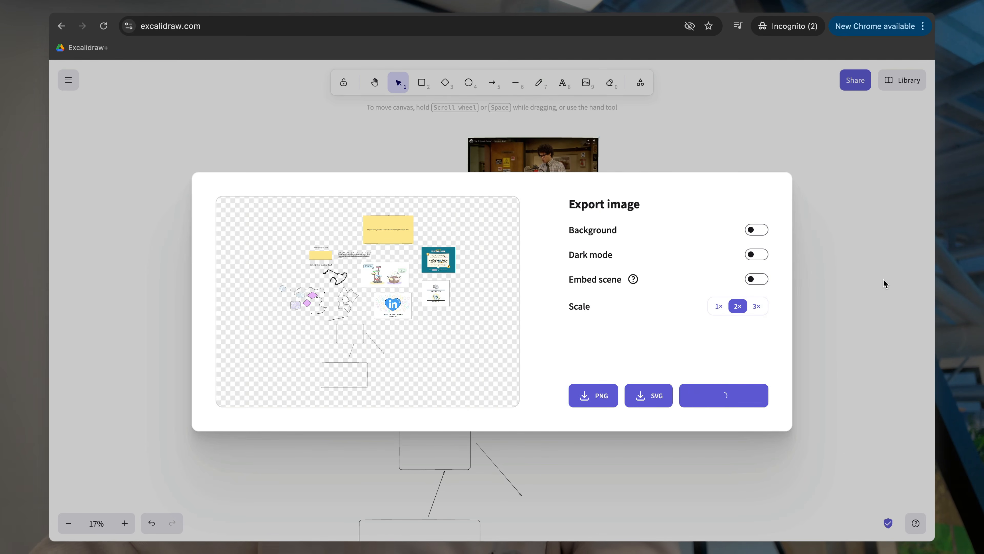
click(884, 279)
Step: Show the canvas grid in the empty area near the testimonial image, and hide it again
scroll(766, 266, down, 1)
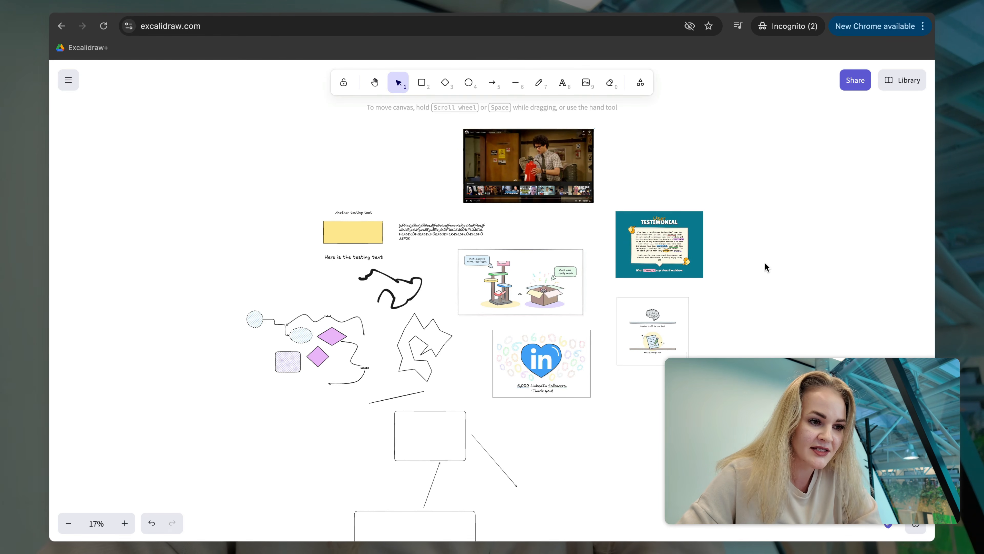
scroll(765, 264, left, 1)
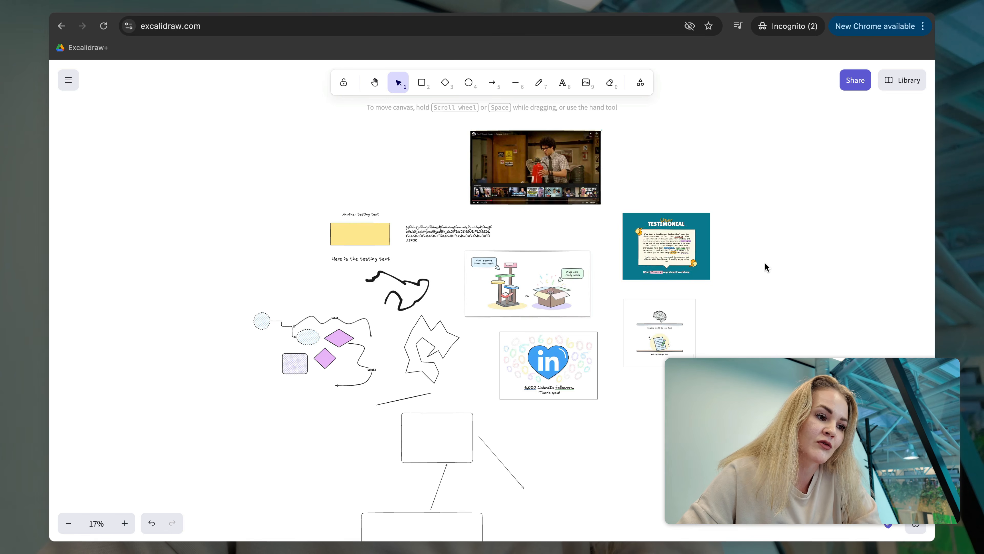
scroll(765, 264, right, 2)
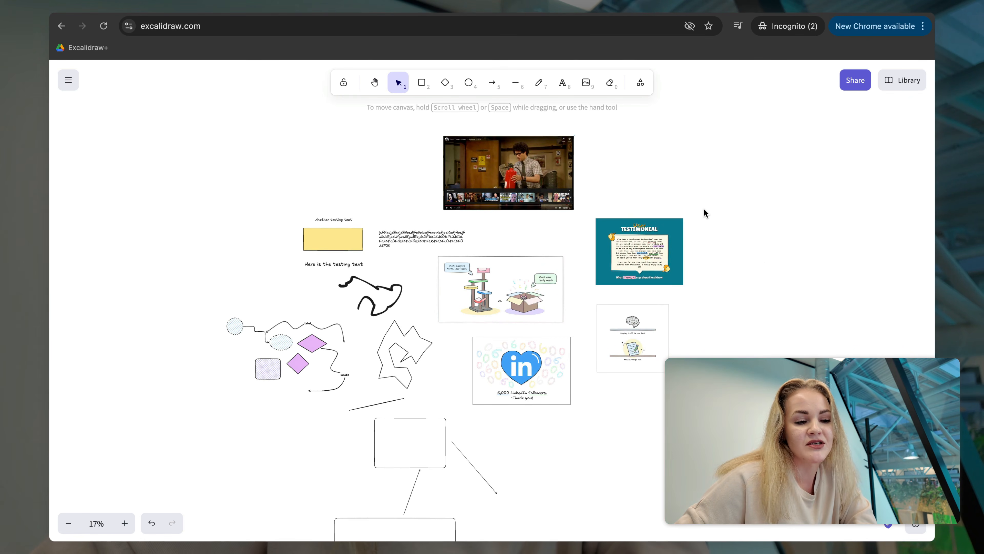
scroll(703, 208, right, 3)
ctrl+scroll(704, 209, up, 5)
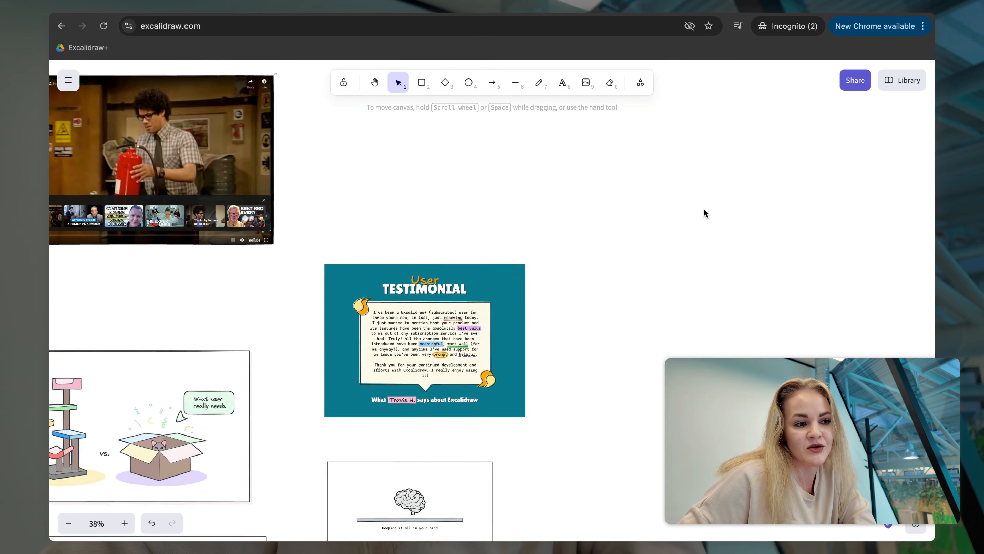
right_click(509, 157)
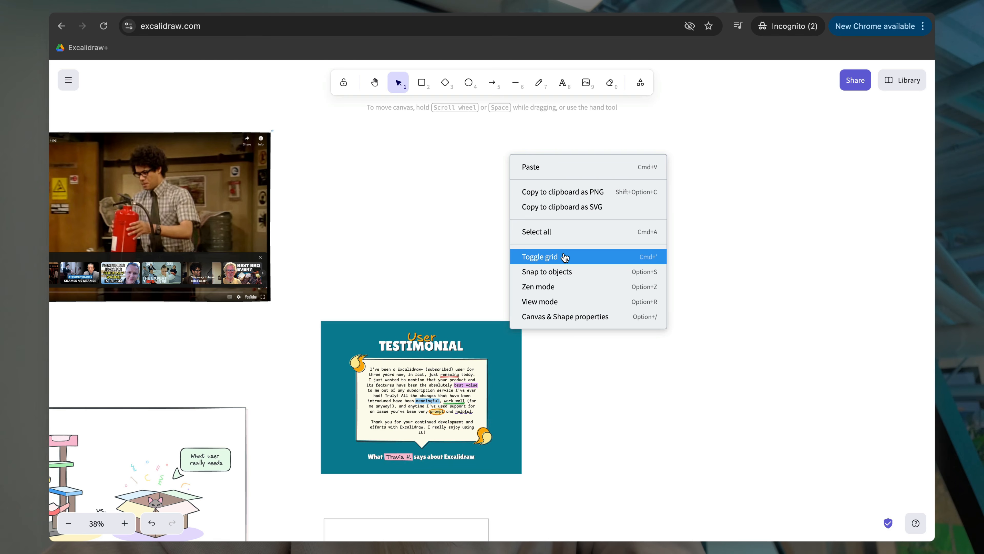
click(585, 257)
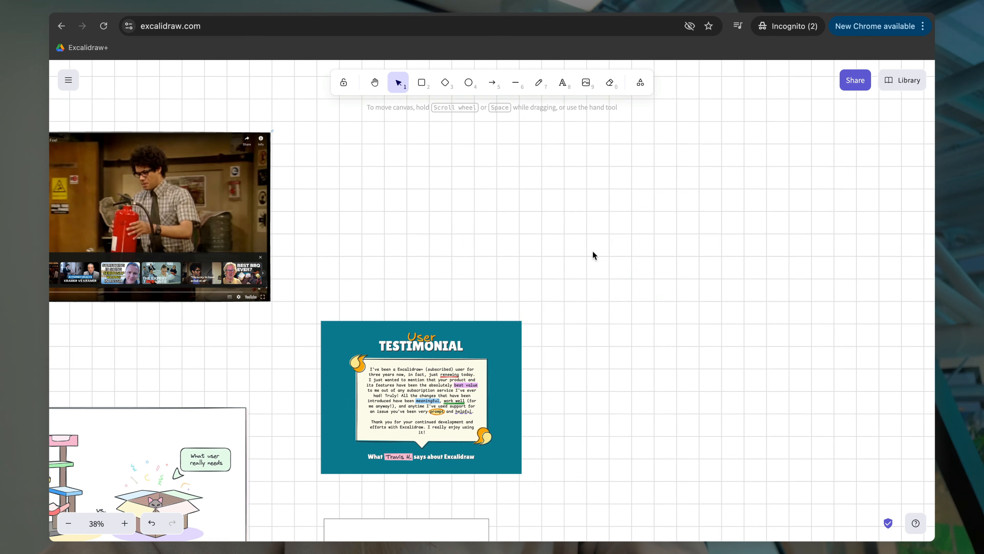
scroll(675, 204, right, 3)
scroll(675, 204, up, 2)
right_click(553, 141)
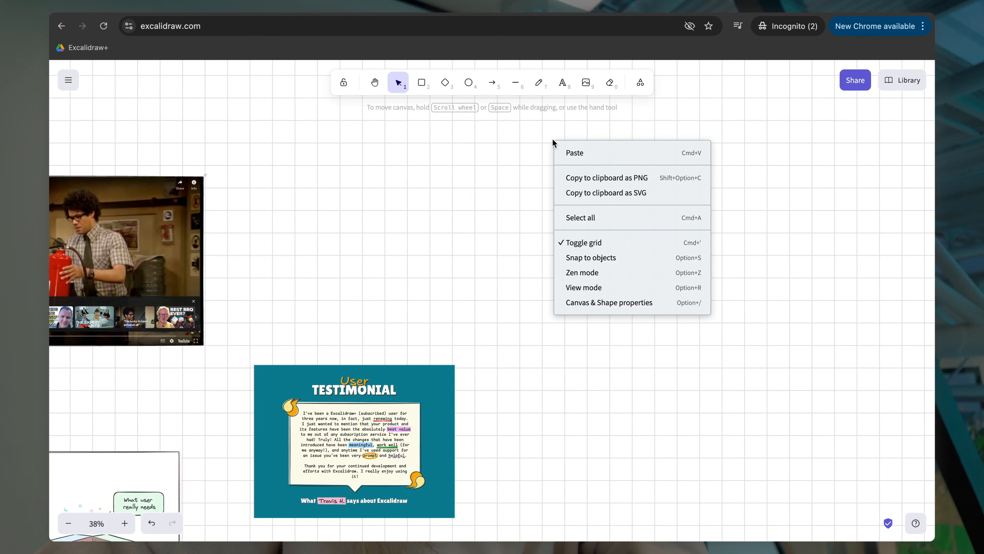
click(653, 245)
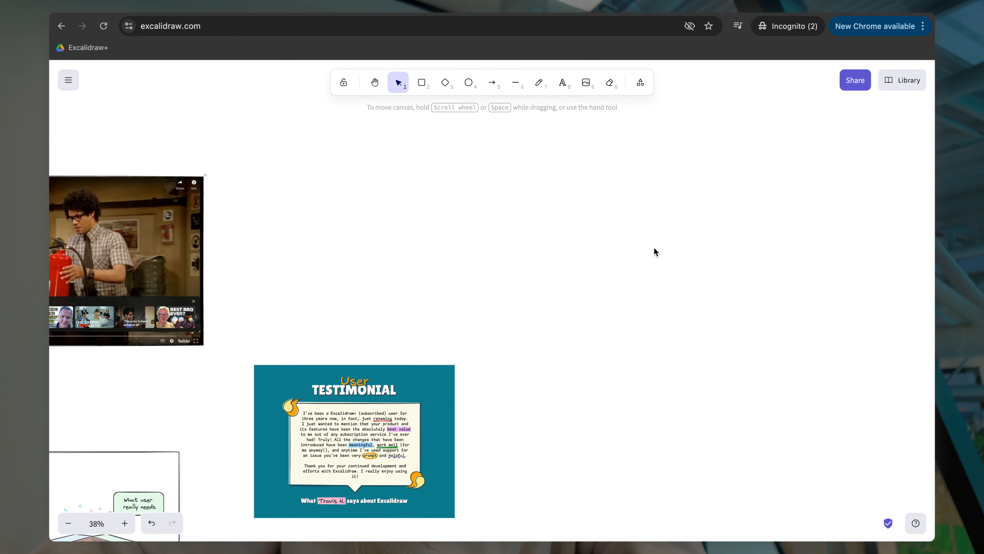
Step: Enable snapping to objects and reposition the images with alignment guides, moving the brain-and-notes image closer to the LinkedIn image
scroll(646, 253, down, 7)
scroll(647, 254, left, 5)
scroll(574, 219, up, 2)
drag(551, 226, 567, 244)
scroll(515, 240, left, 5)
scroll(515, 240, down, 1)
scroll(521, 240, left, 5)
scroll(569, 247, down, 3)
scroll(569, 247, right, 3)
drag(530, 350, 512, 335)
drag(697, 282, 636, 293)
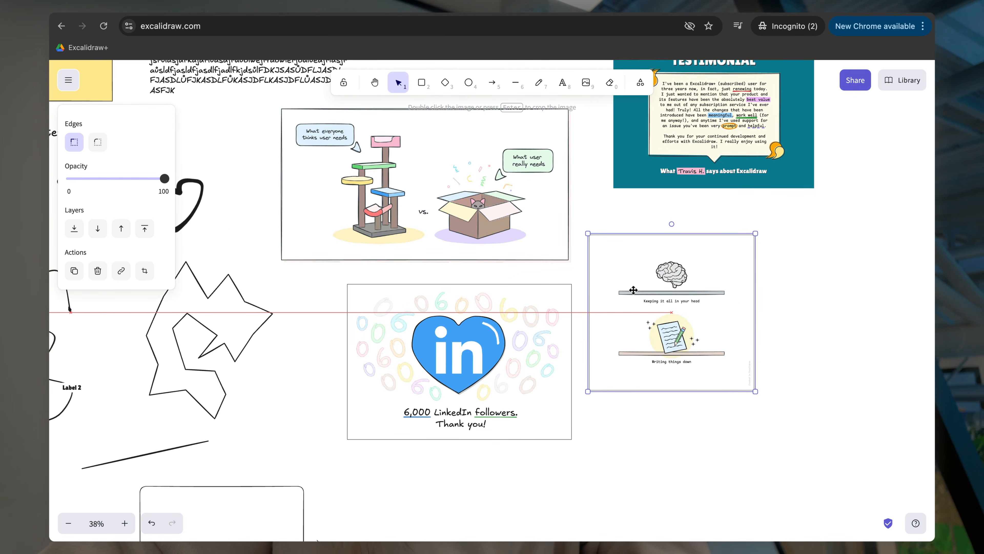
Step: Move the testimonial image into line above the brain-and-notes image, and shift the upper empty rectangle slightly up and right
scroll(635, 293, up, 3)
scroll(635, 292, right, 1)
drag(664, 173, 638, 192)
scroll(625, 203, down, 3)
scroll(624, 203, left, 3)
scroll(624, 203, down, 3)
scroll(625, 203, left, 3)
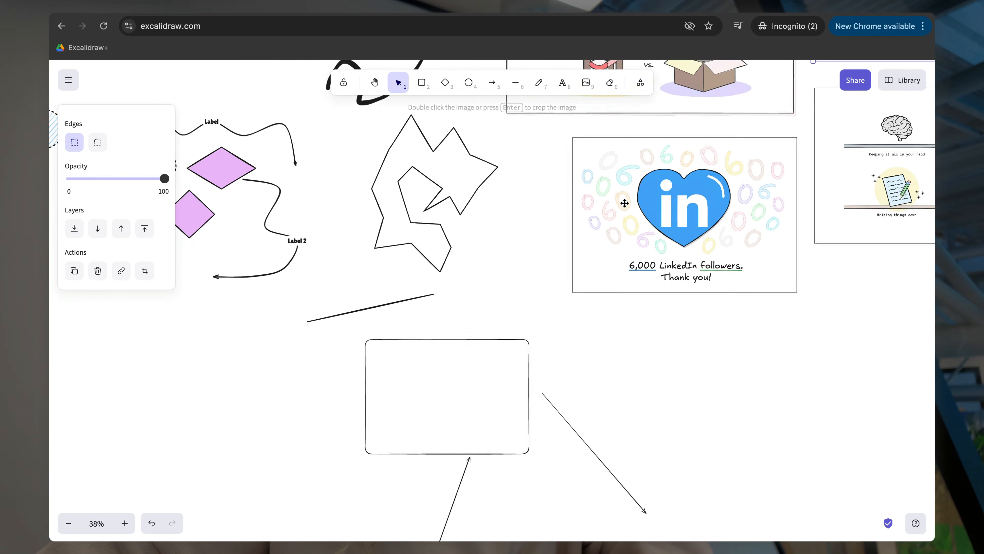
drag(497, 354, 522, 345)
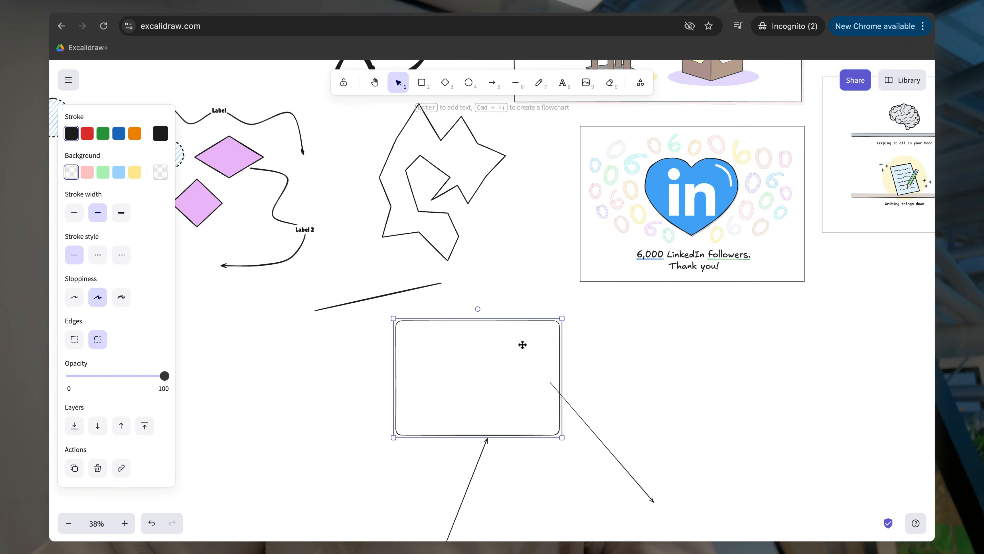
Step: Turn on Zen mode and View mode for the canvas
scroll(523, 345, right, 8)
scroll(523, 345, up, 6)
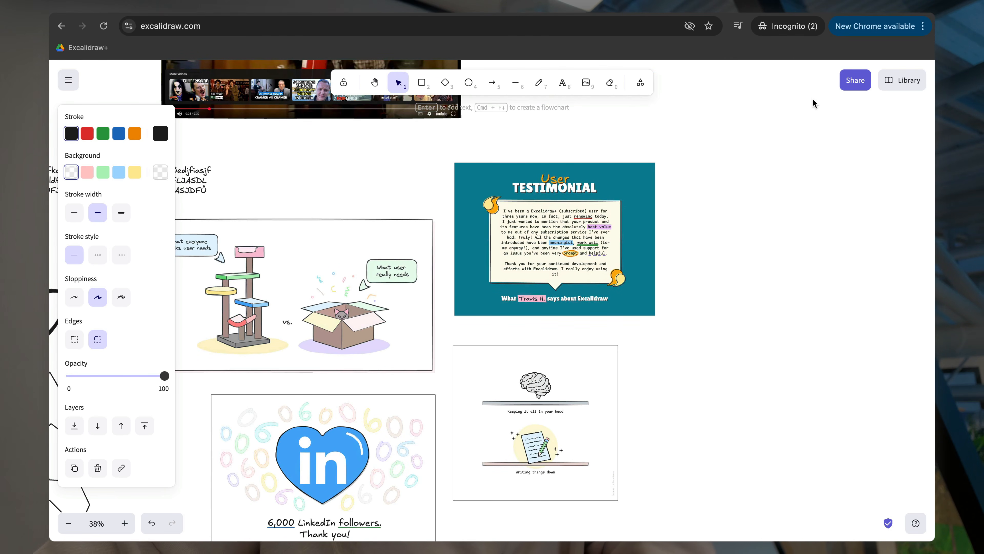
right_click(758, 148)
click(774, 283)
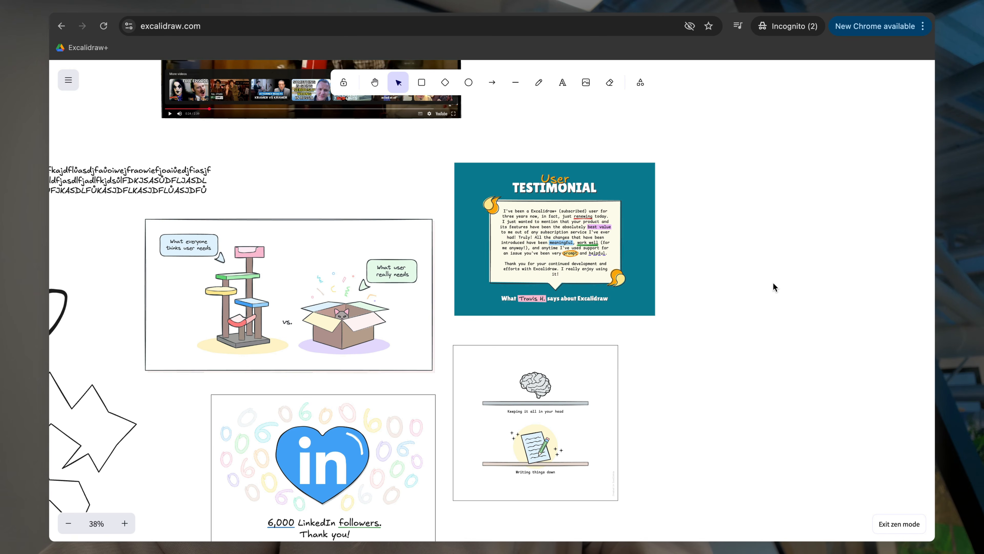
right_click(711, 244)
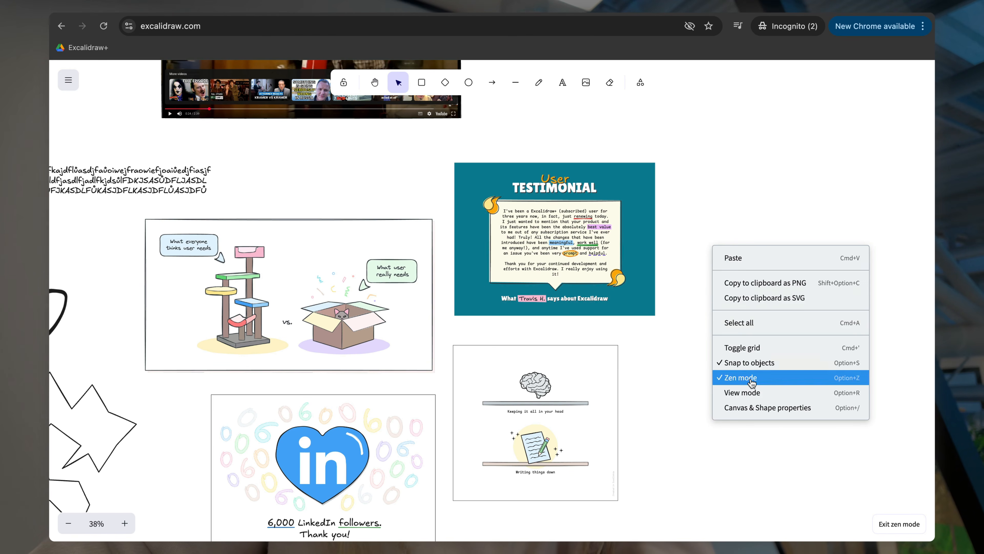
click(755, 396)
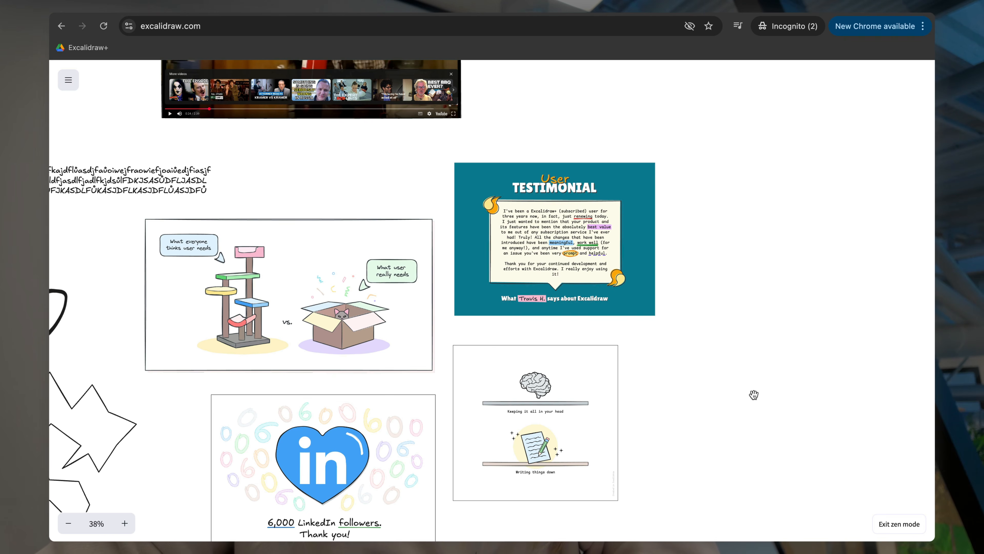